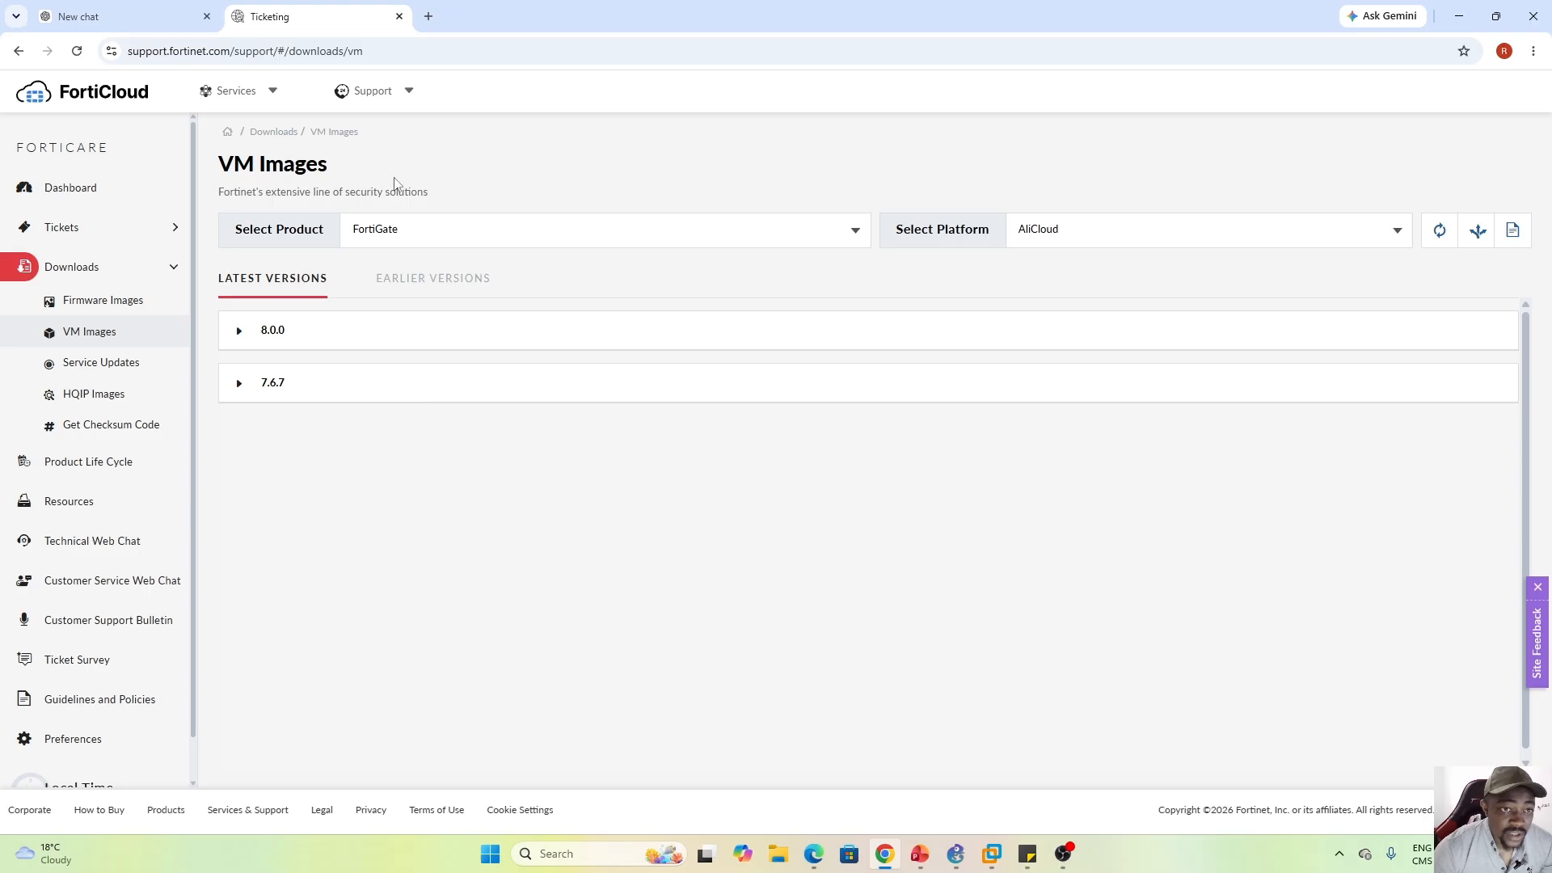
On the VM Images page, list FortiGate 8.0.0 KVM images with their checksums and release dates
left_click(410, 96)
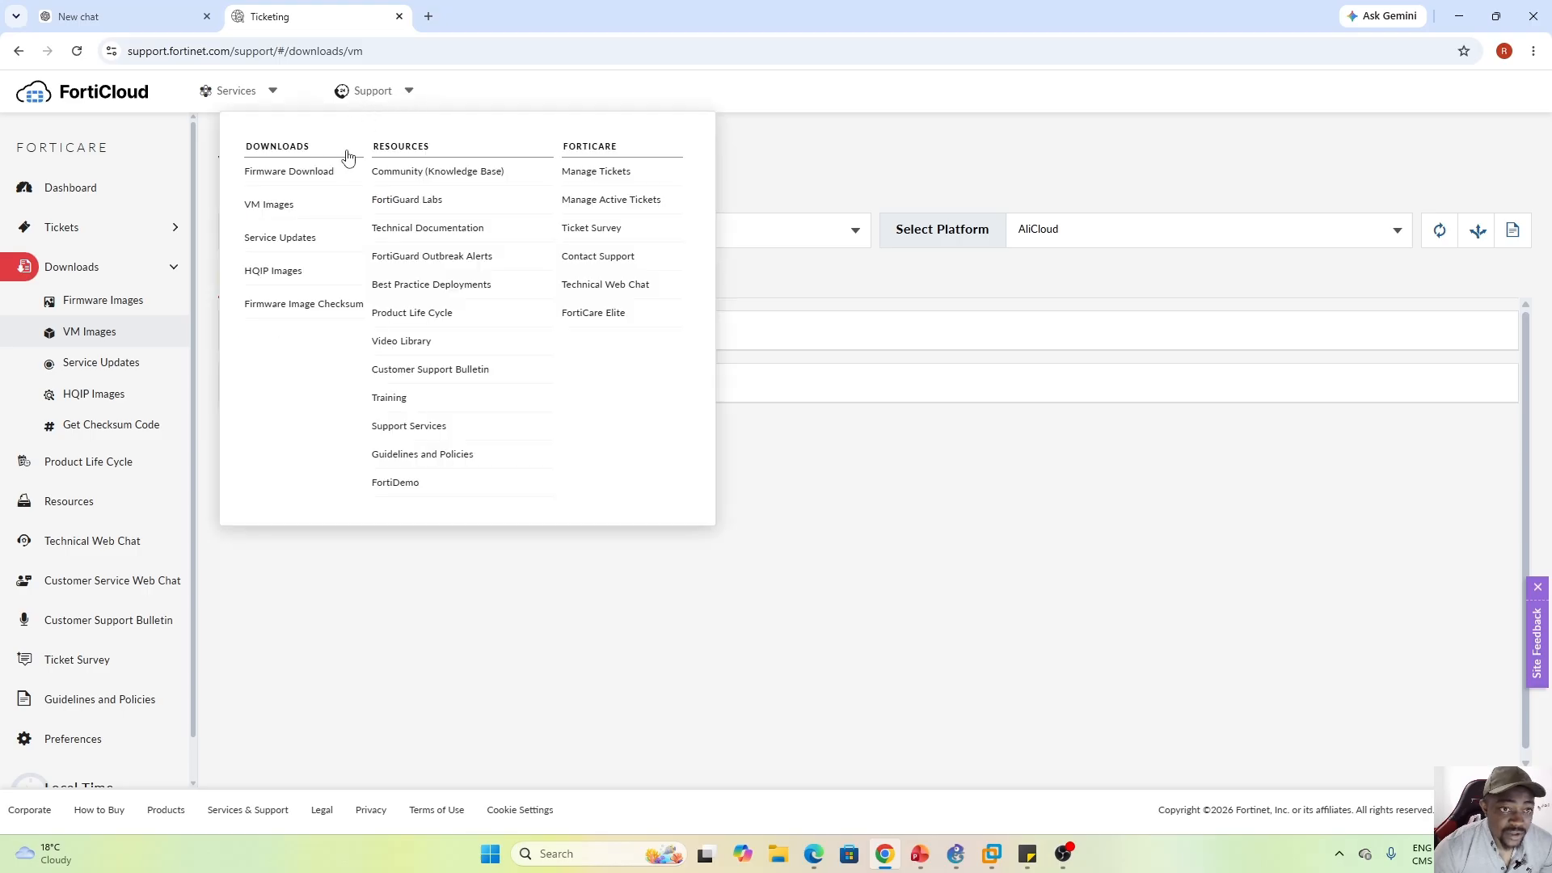
left_click(295, 207)
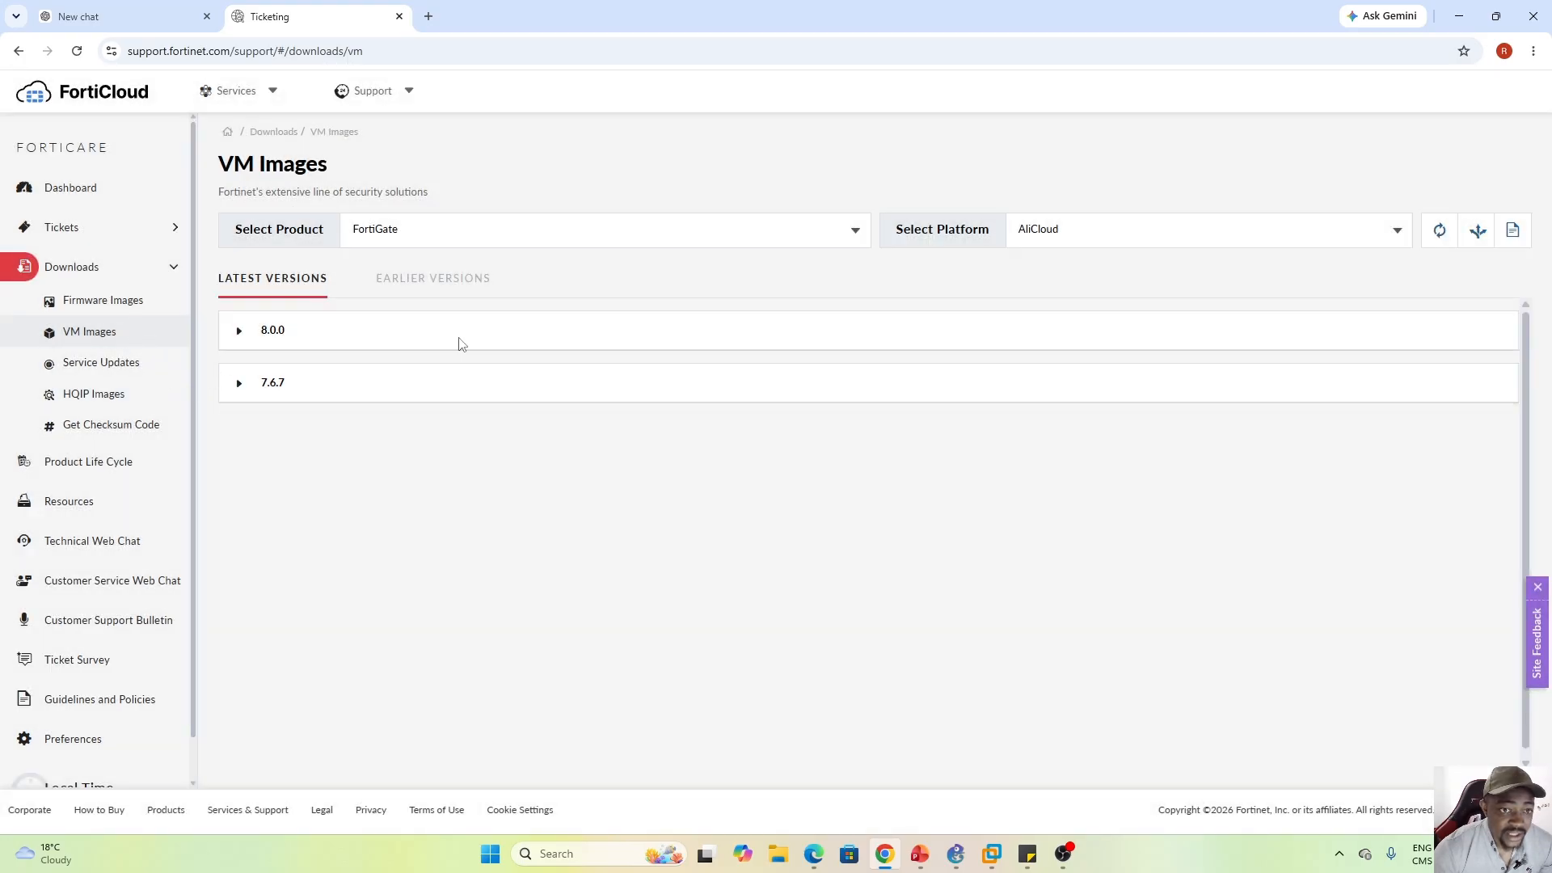
left_click(854, 232)
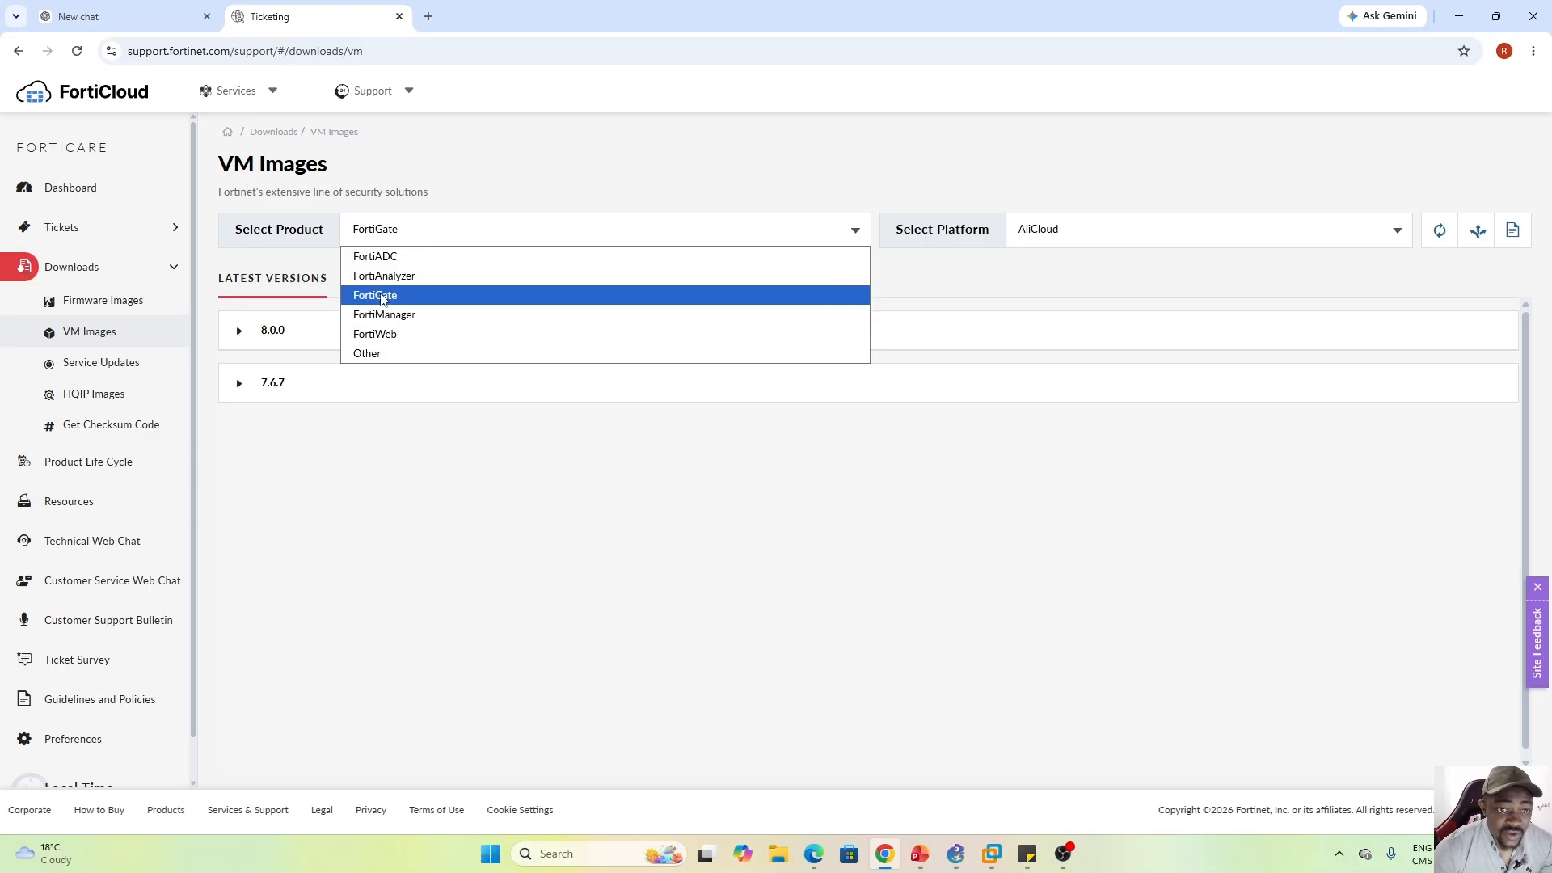
left_click(374, 296)
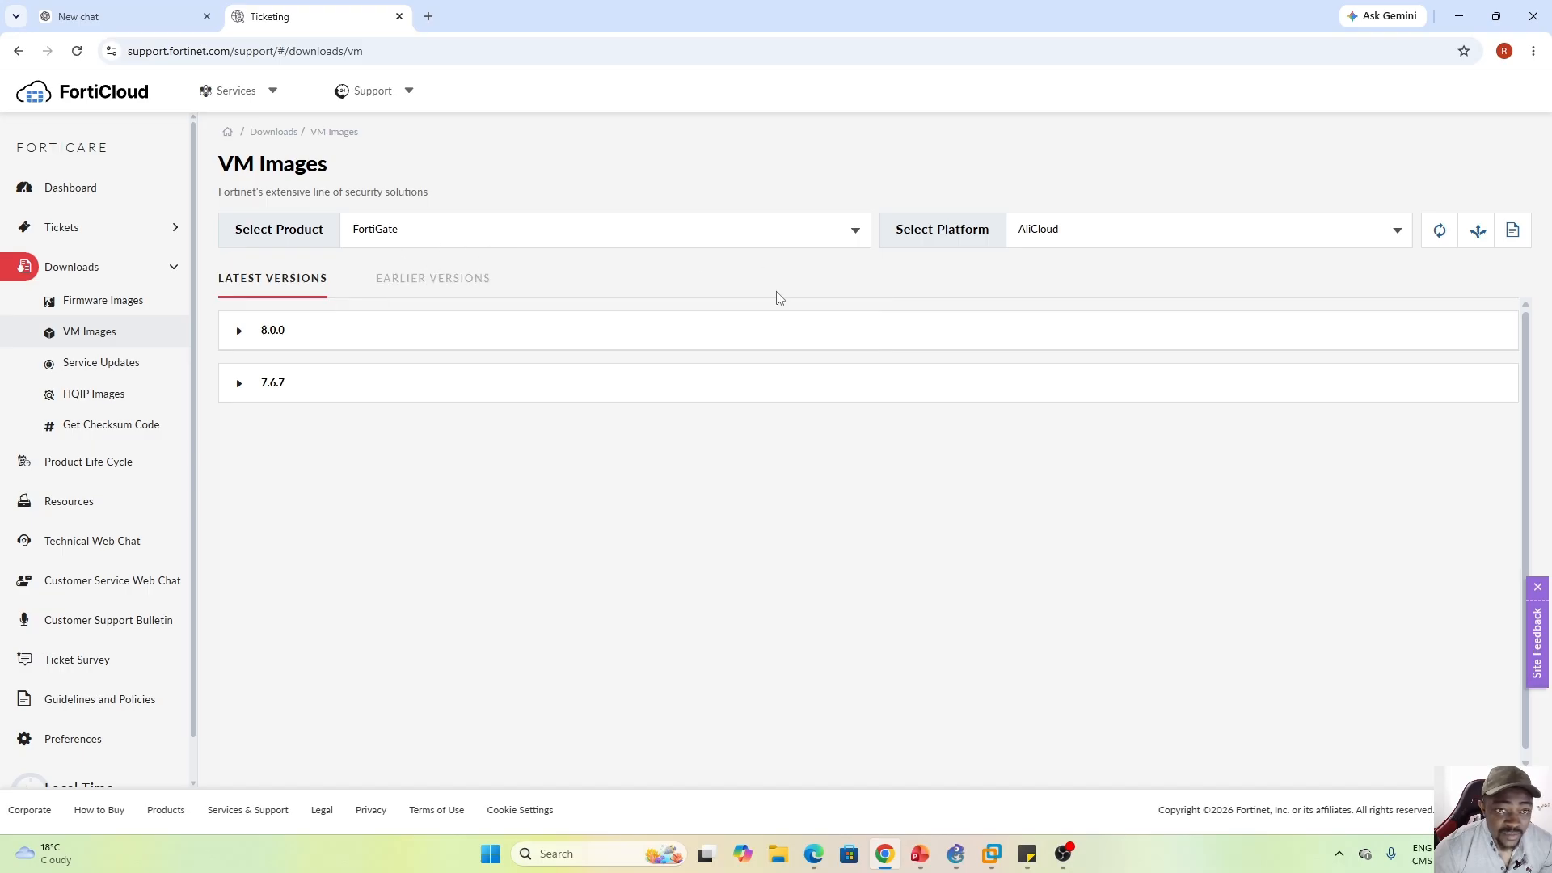
left_click(1396, 233)
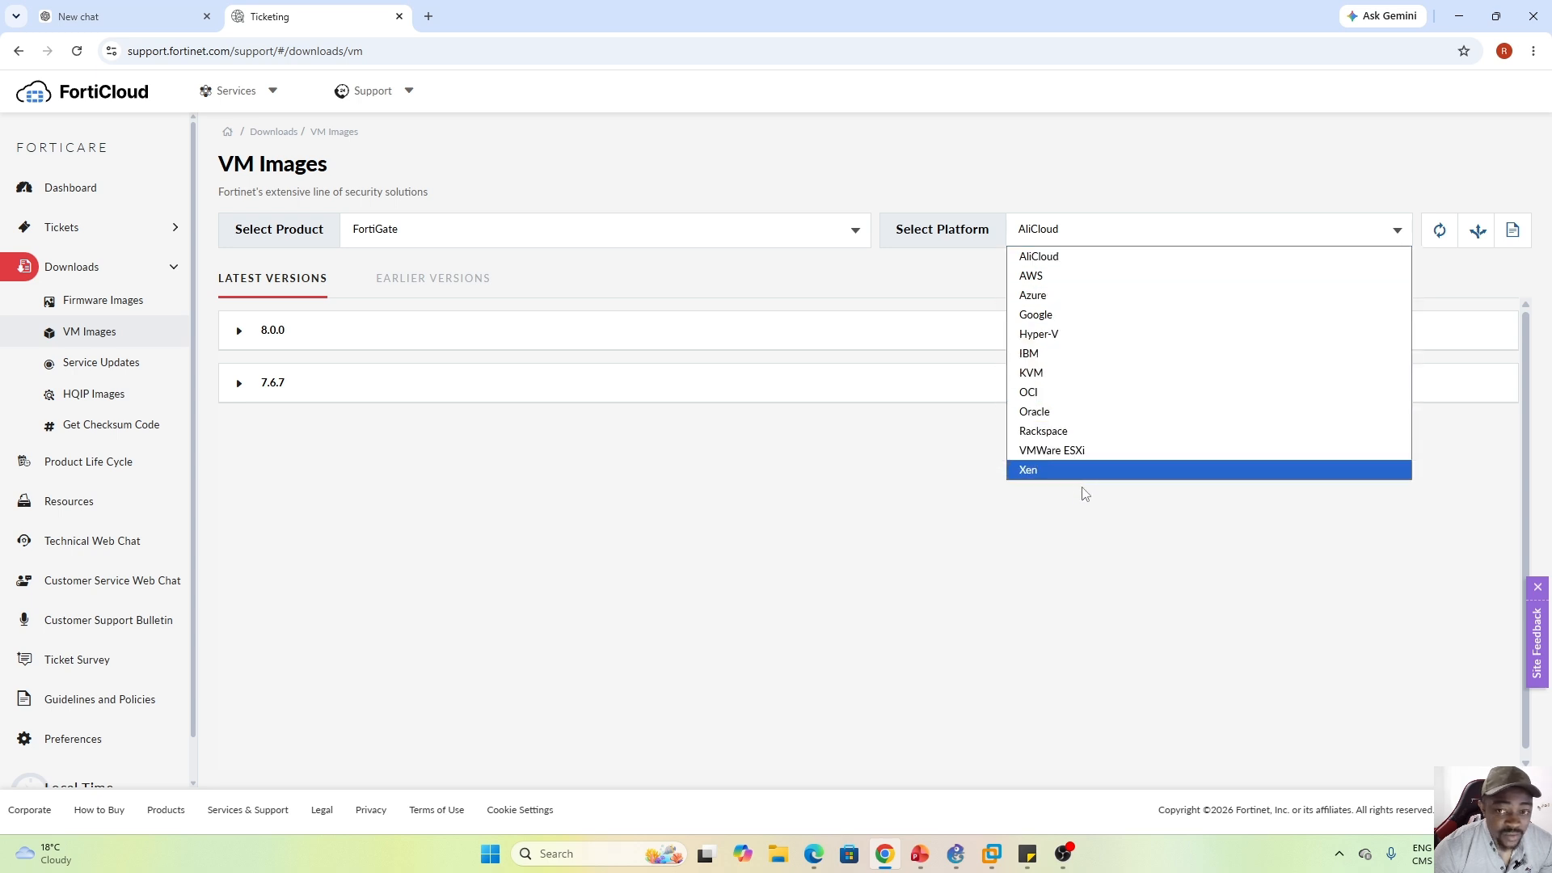
left_click(1066, 374)
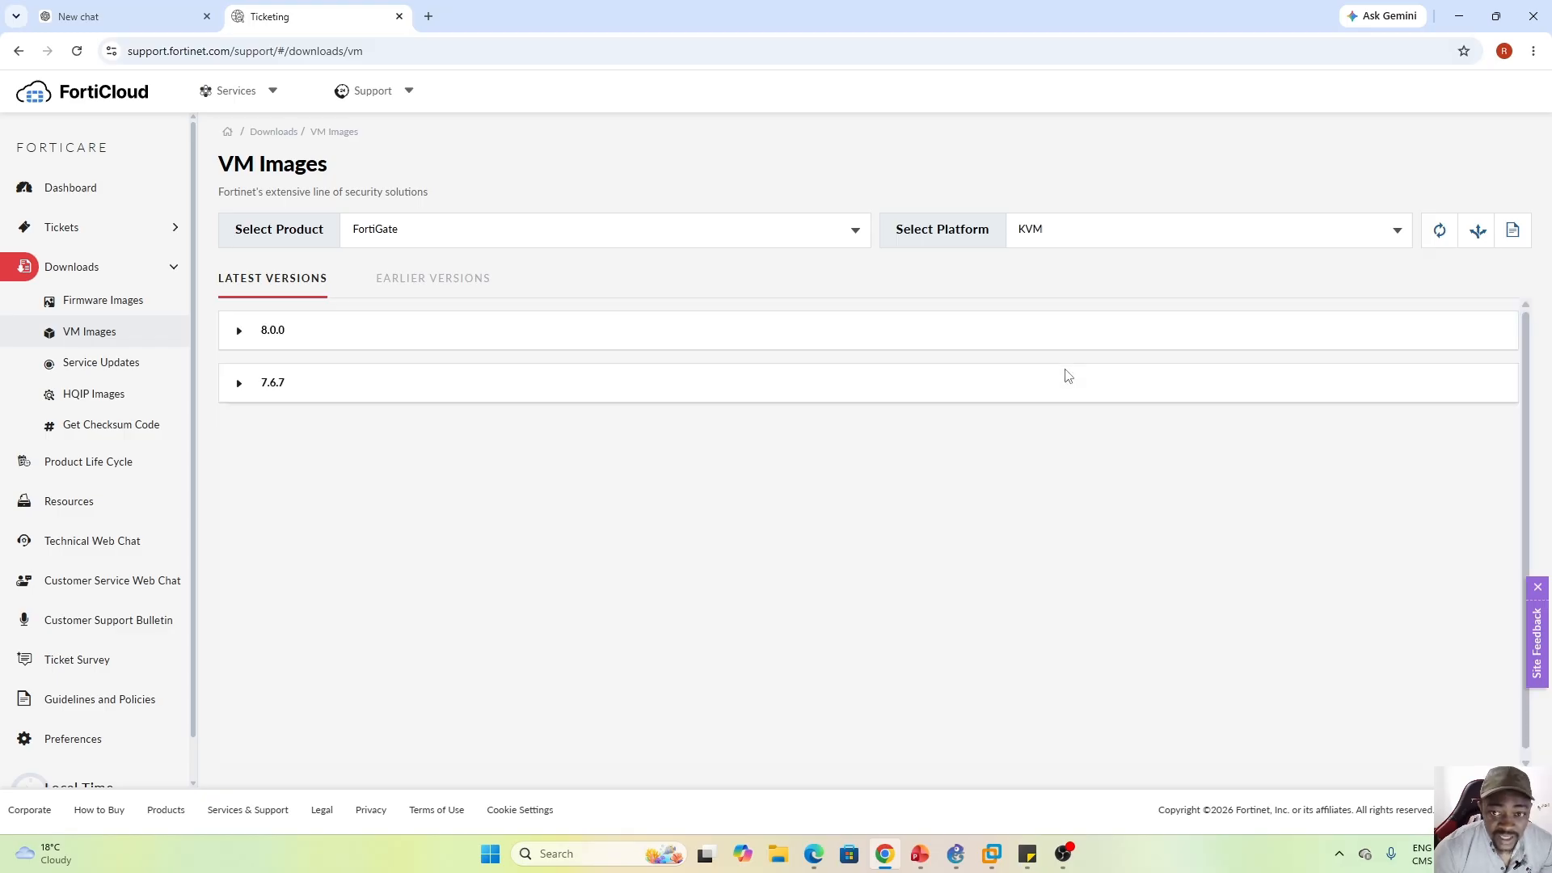
left_click(239, 331)
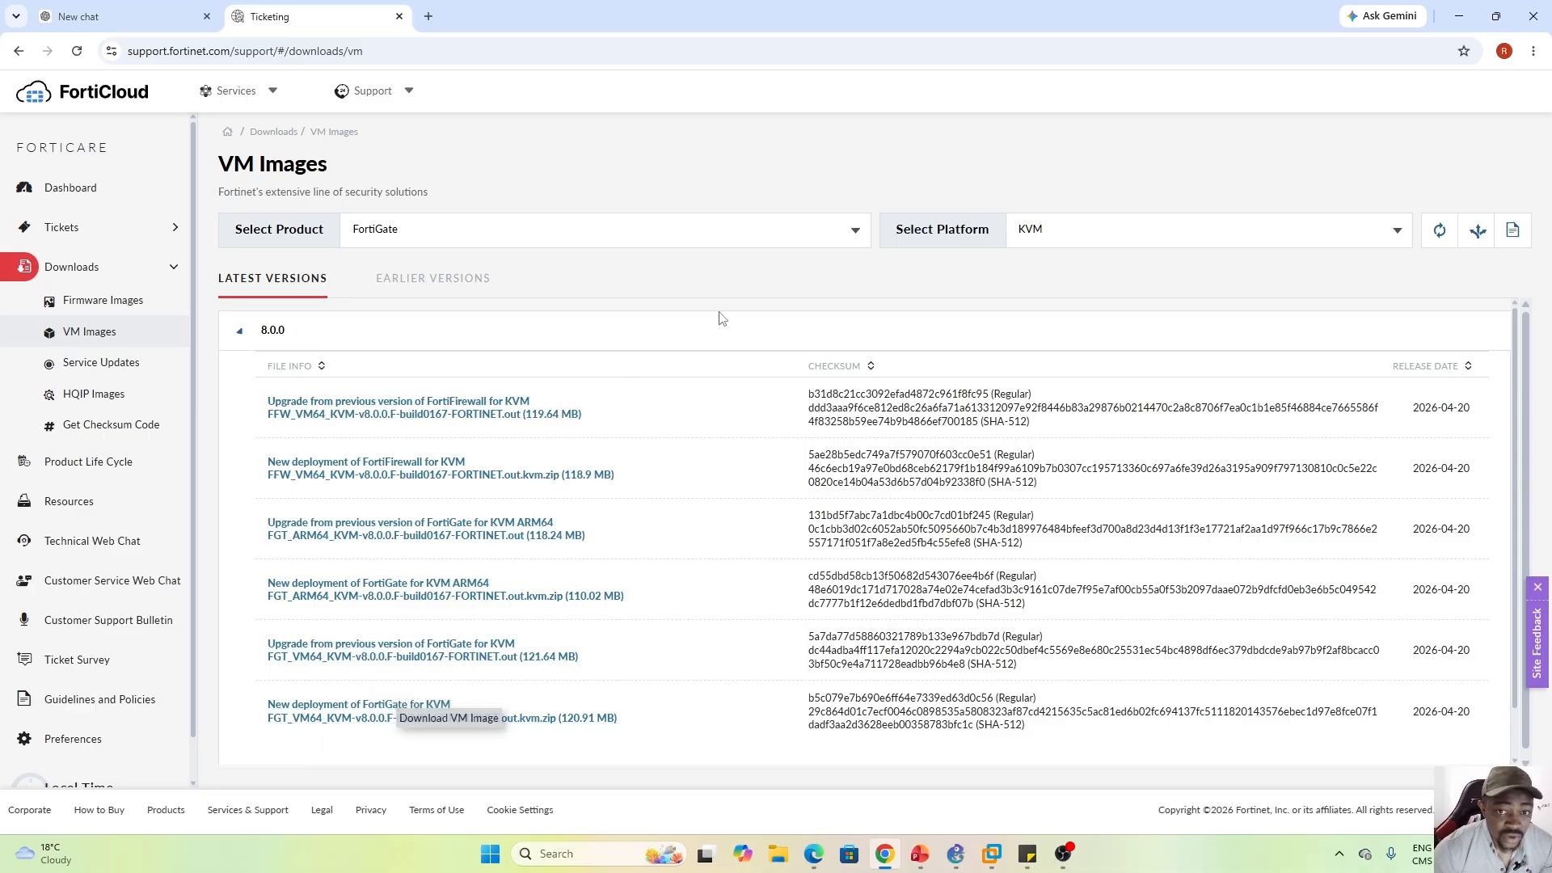
Download the FortiGate 8.0.0 new-deployment image for VMware ESXi
left_click(1399, 237)
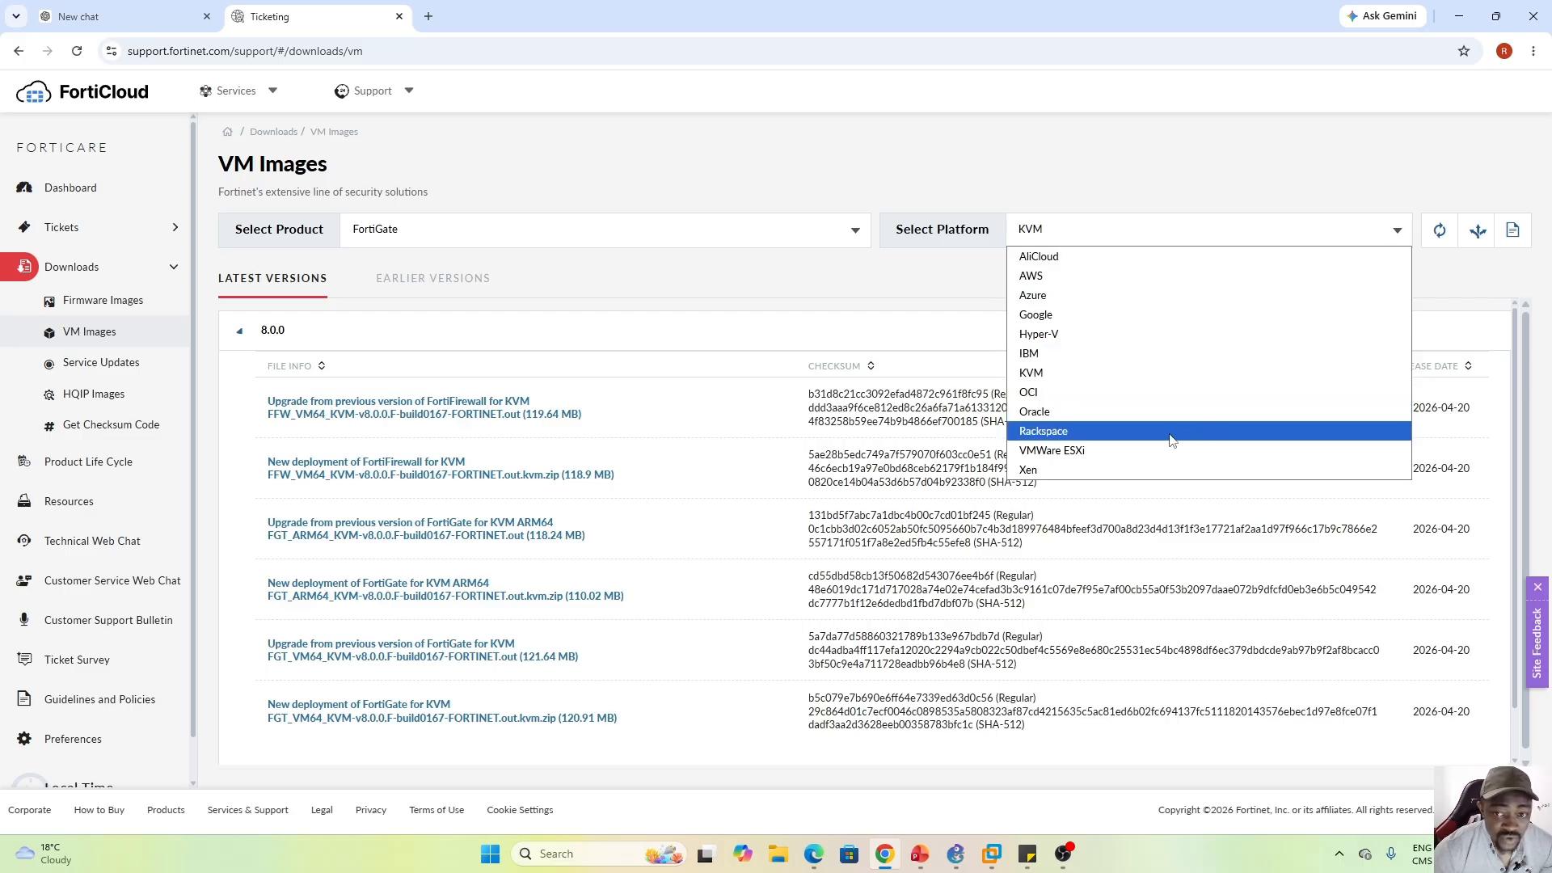
left_click(1087, 452)
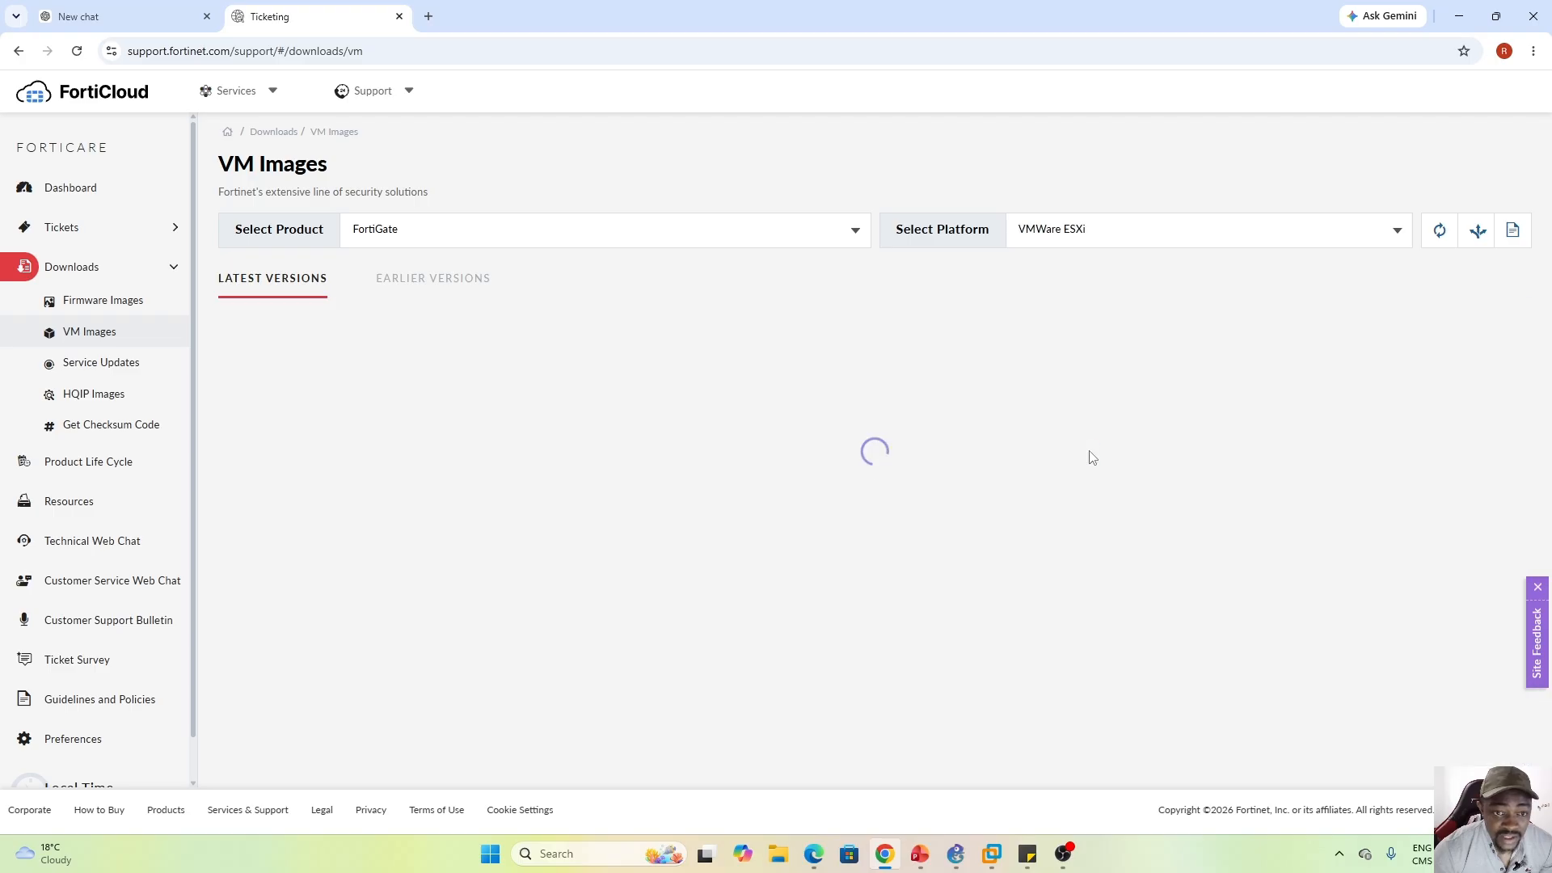
left_click(237, 332)
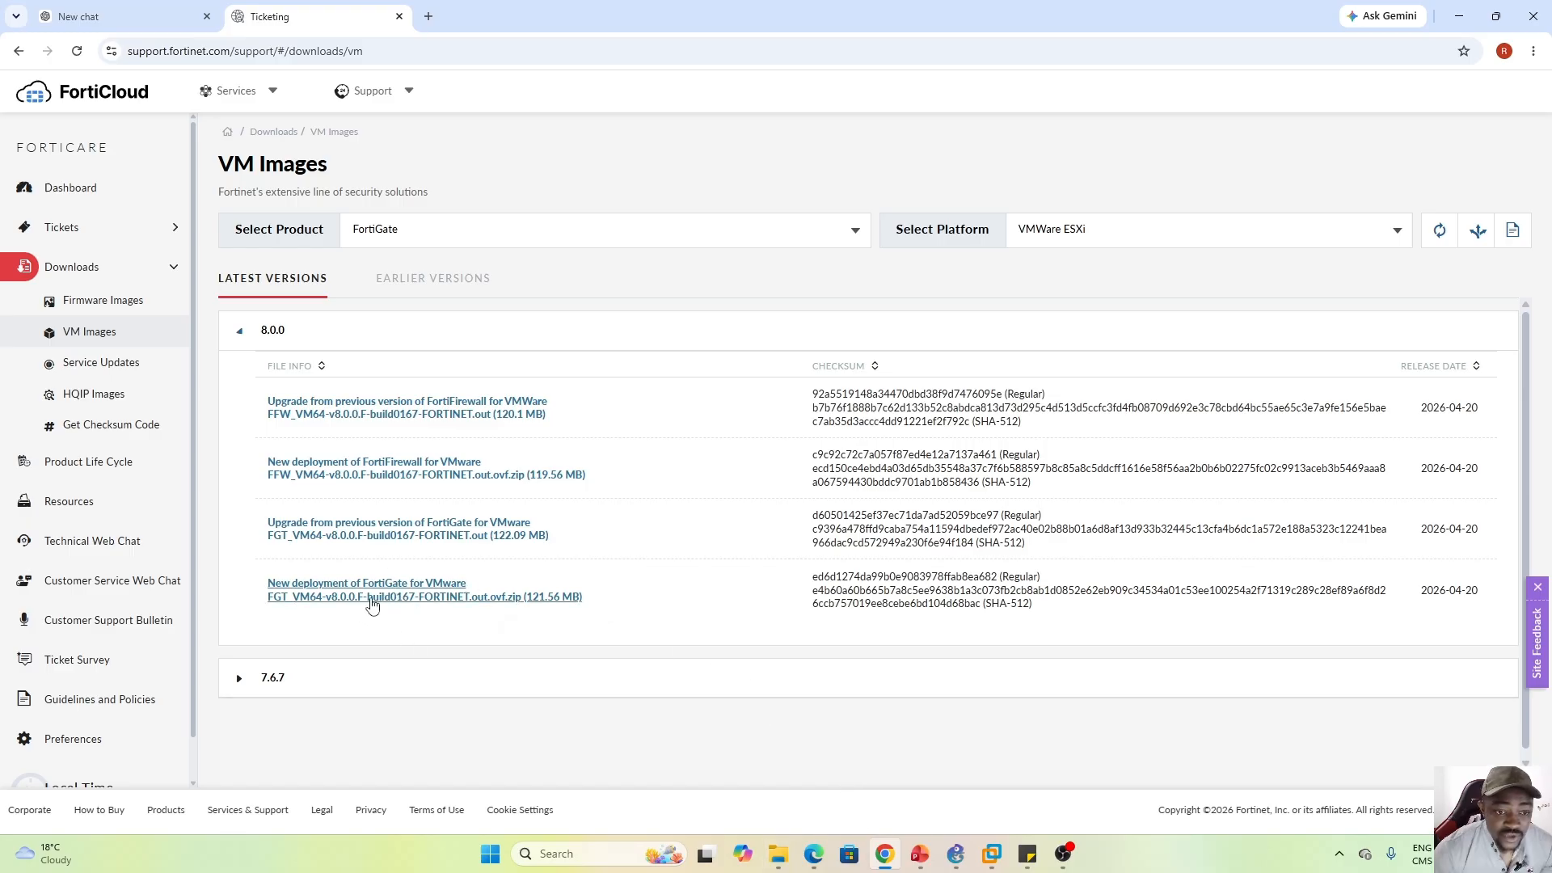
left_click(346, 598)
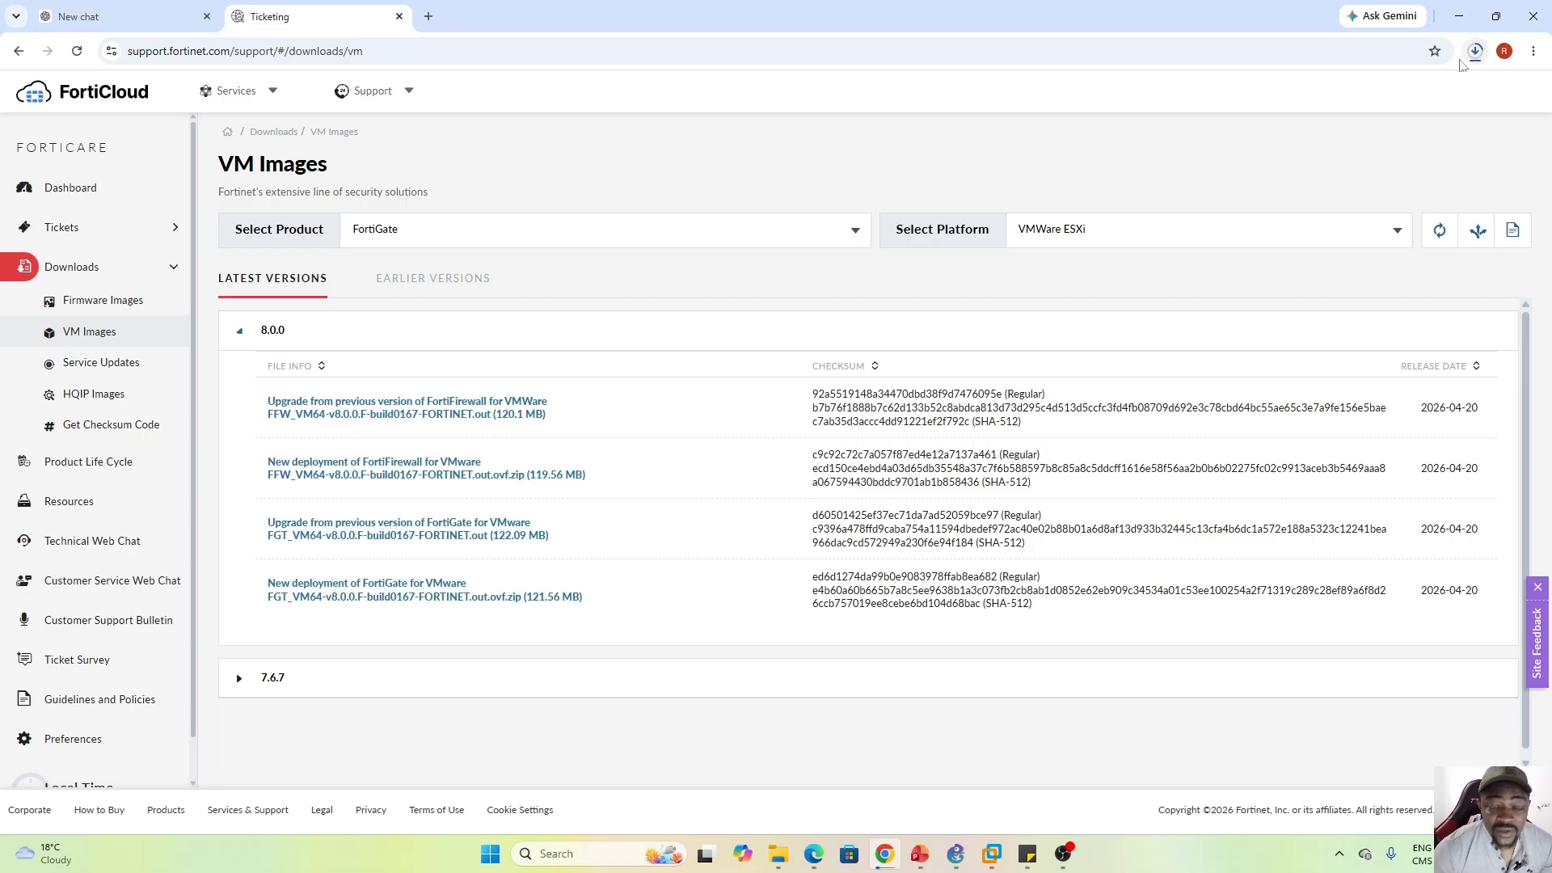
Switch the platform back to KVM and download its 8.0.0 new-deployment image
left_click(1400, 232)
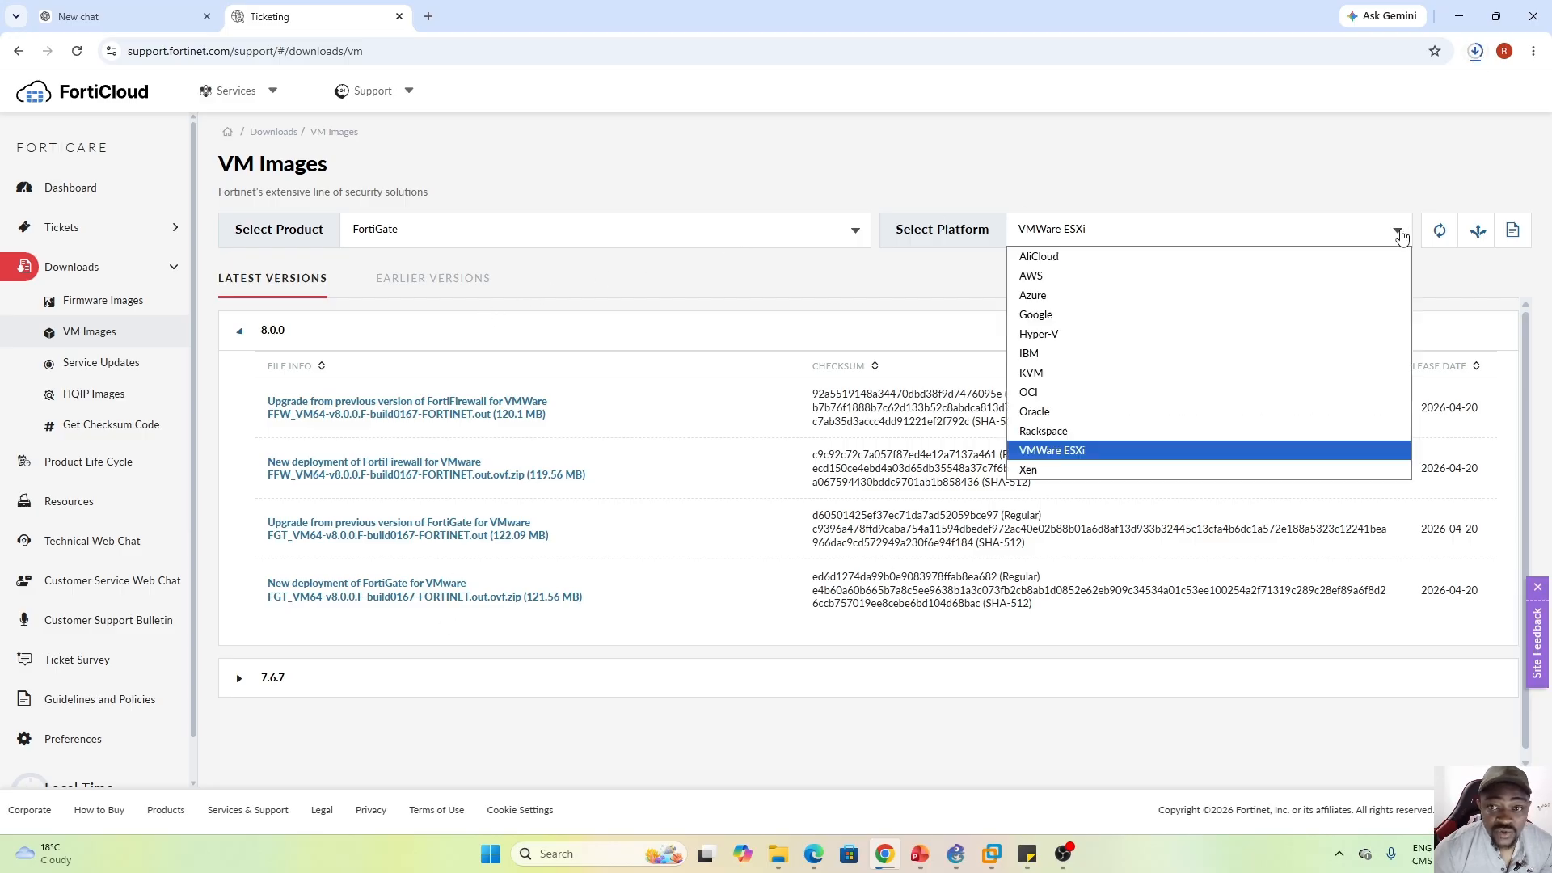
left_click(1067, 374)
left_click(239, 333)
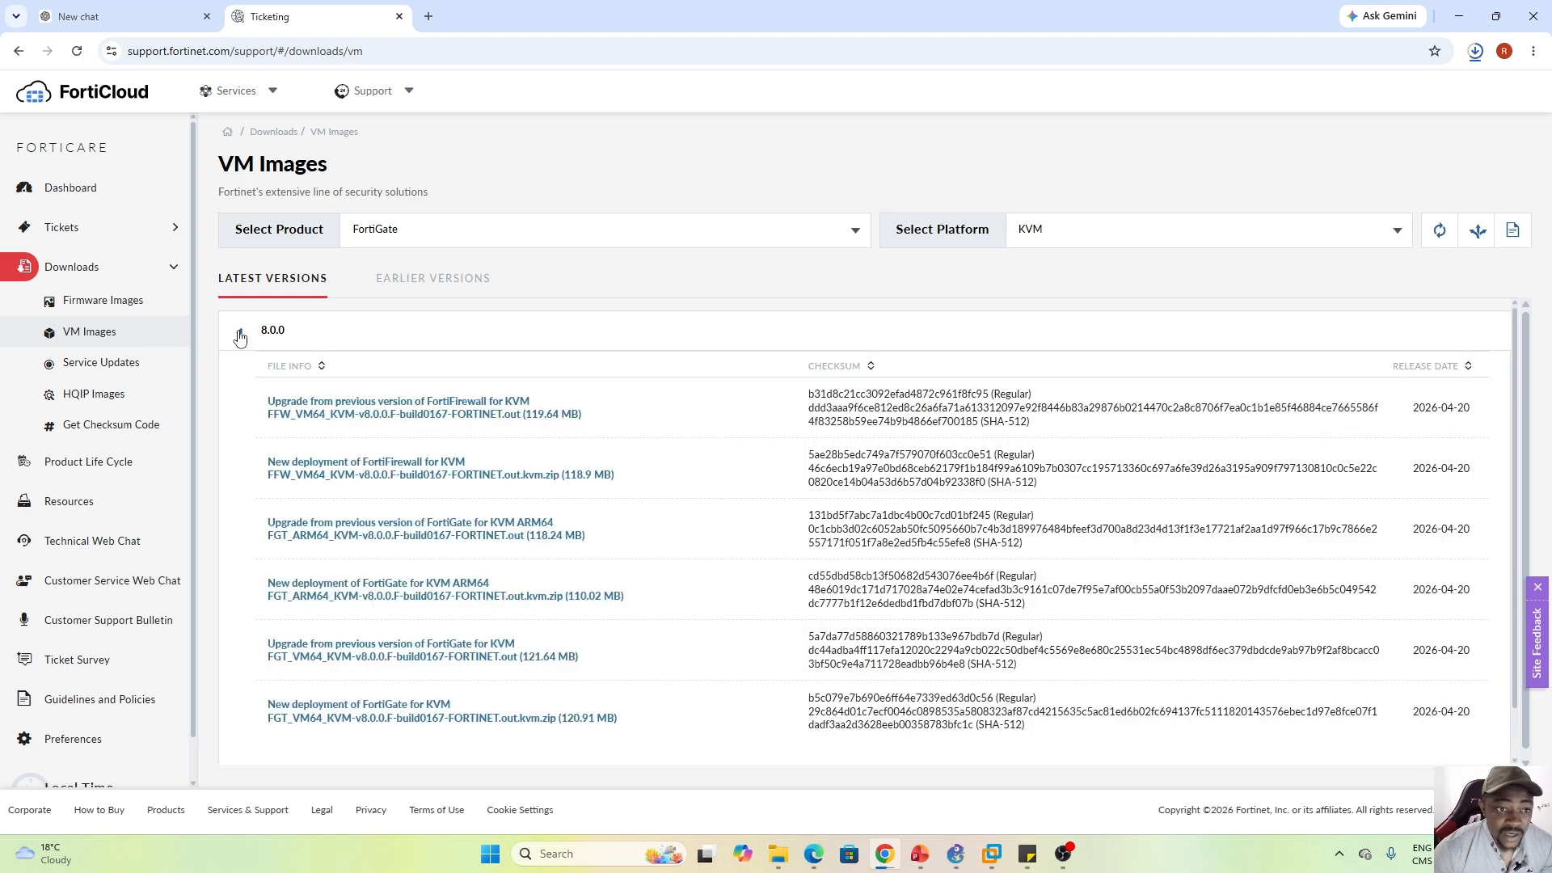
left_click(361, 715)
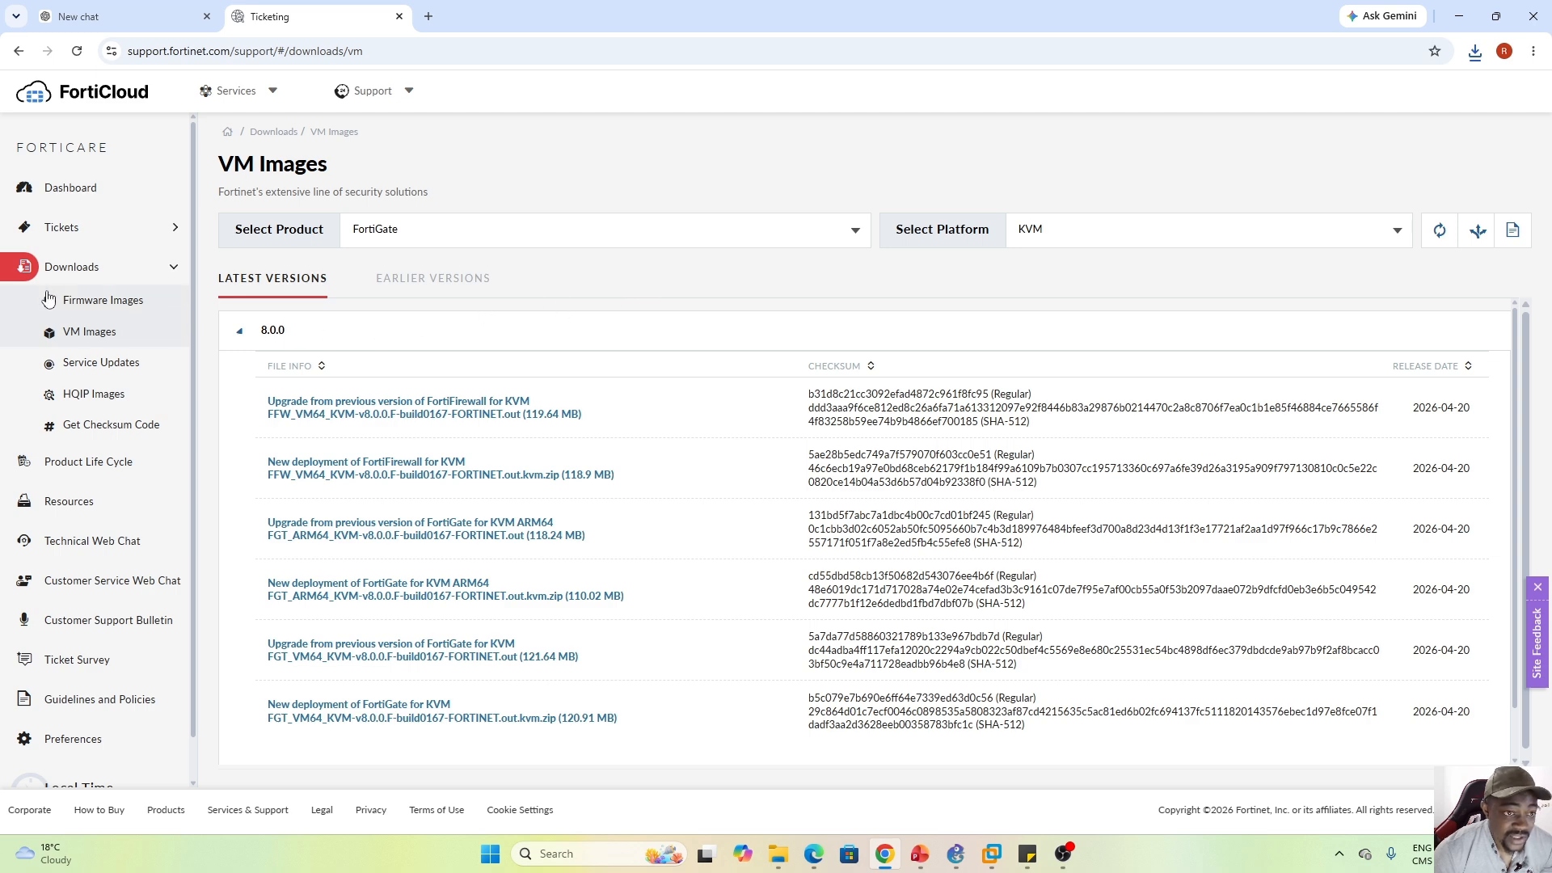
Browse FortiGate Firmware Images downloads to the v8.00 > 8.0 > 8.0.0 folder
left_click(91, 304)
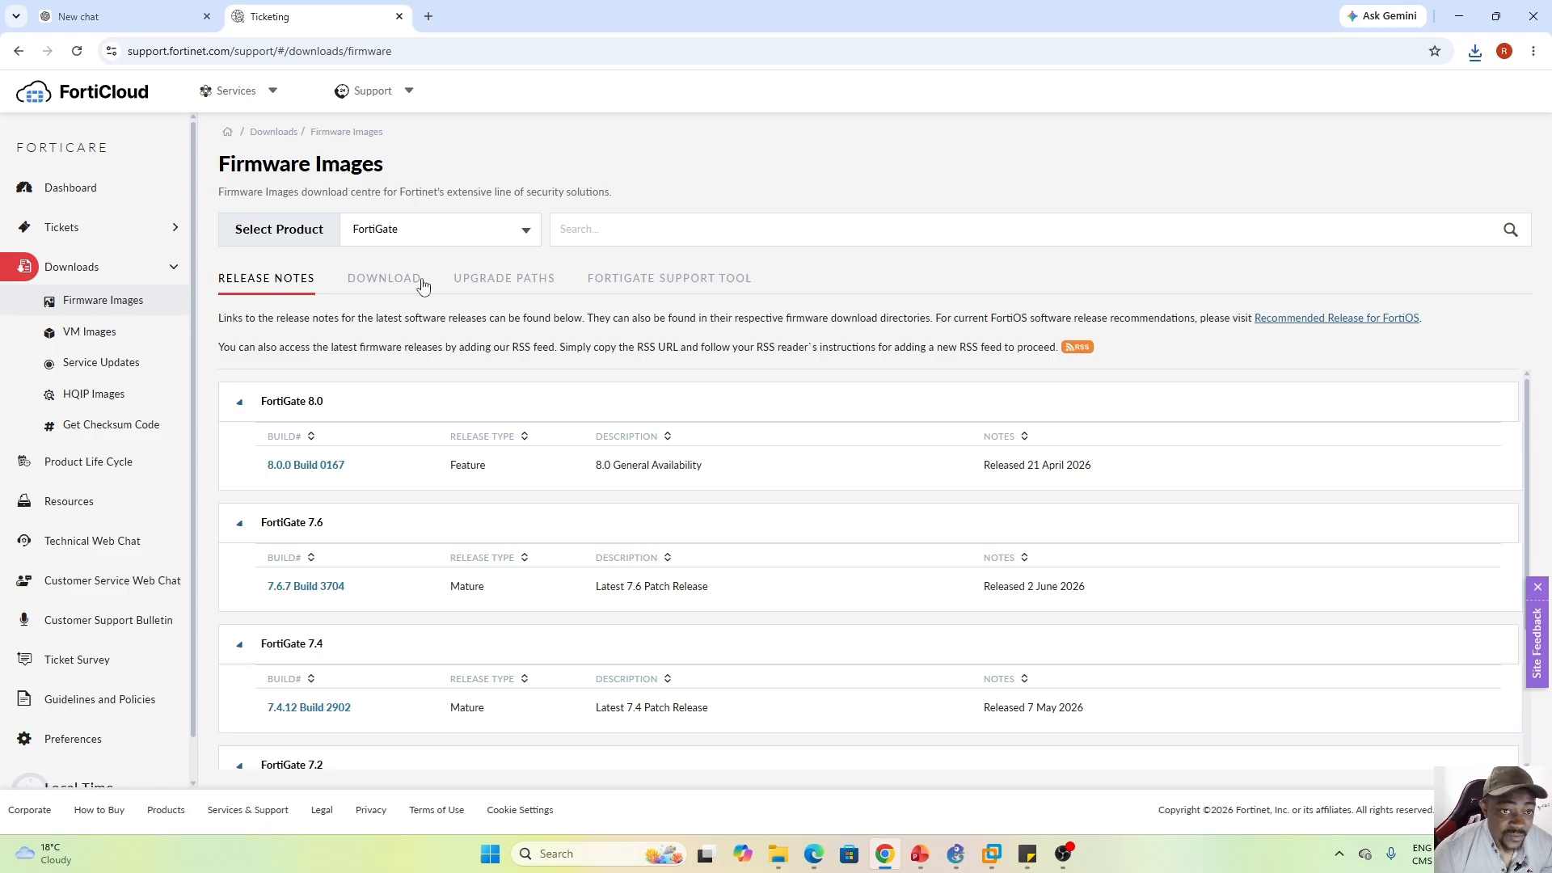
left_click(526, 237)
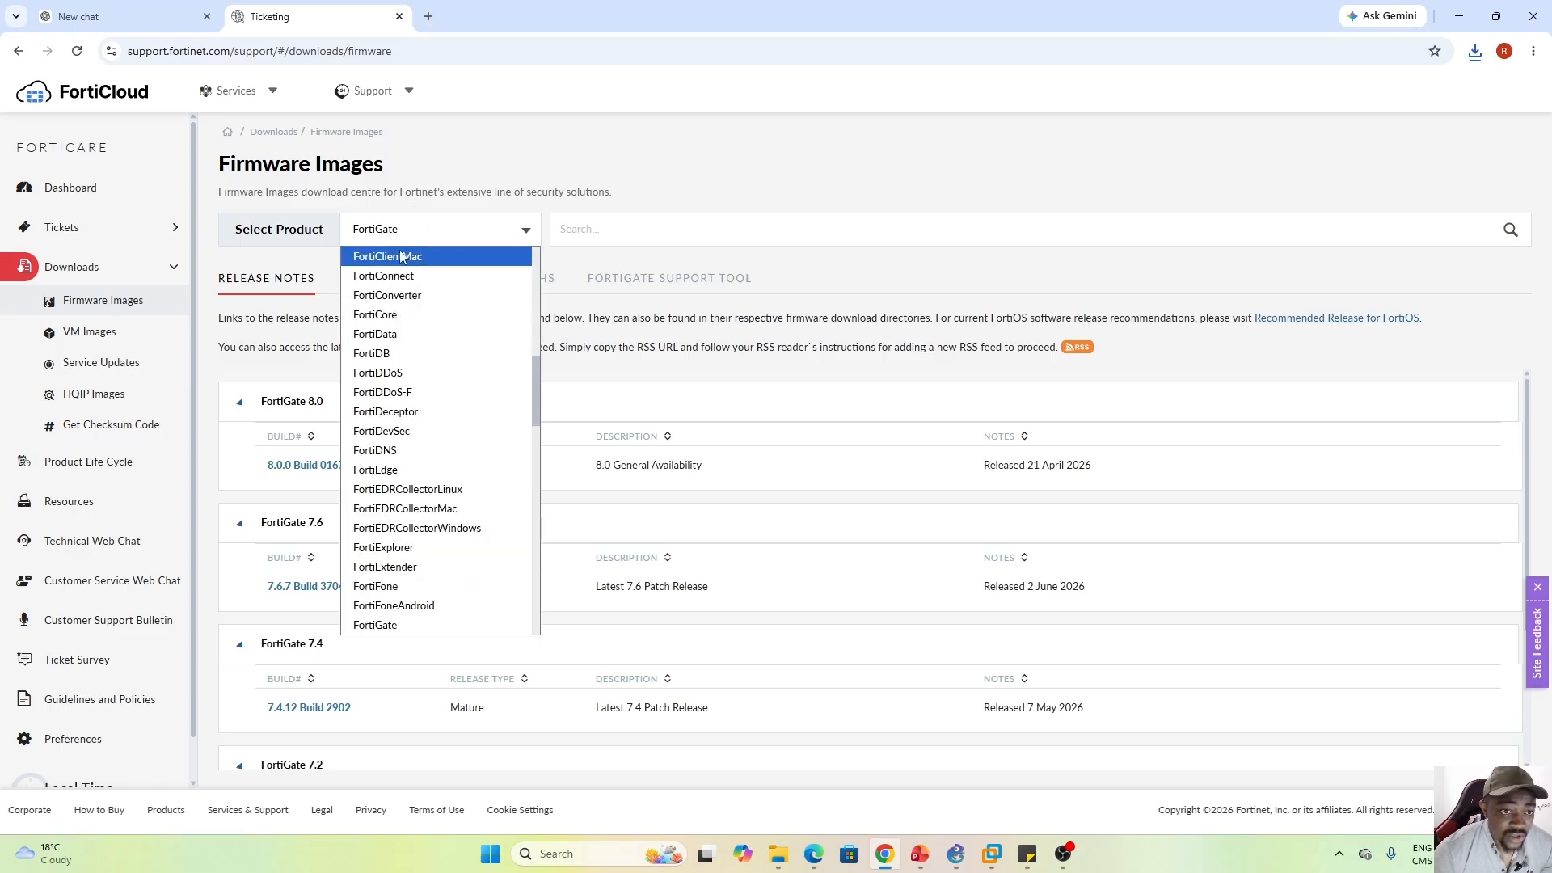
left_click(657, 198)
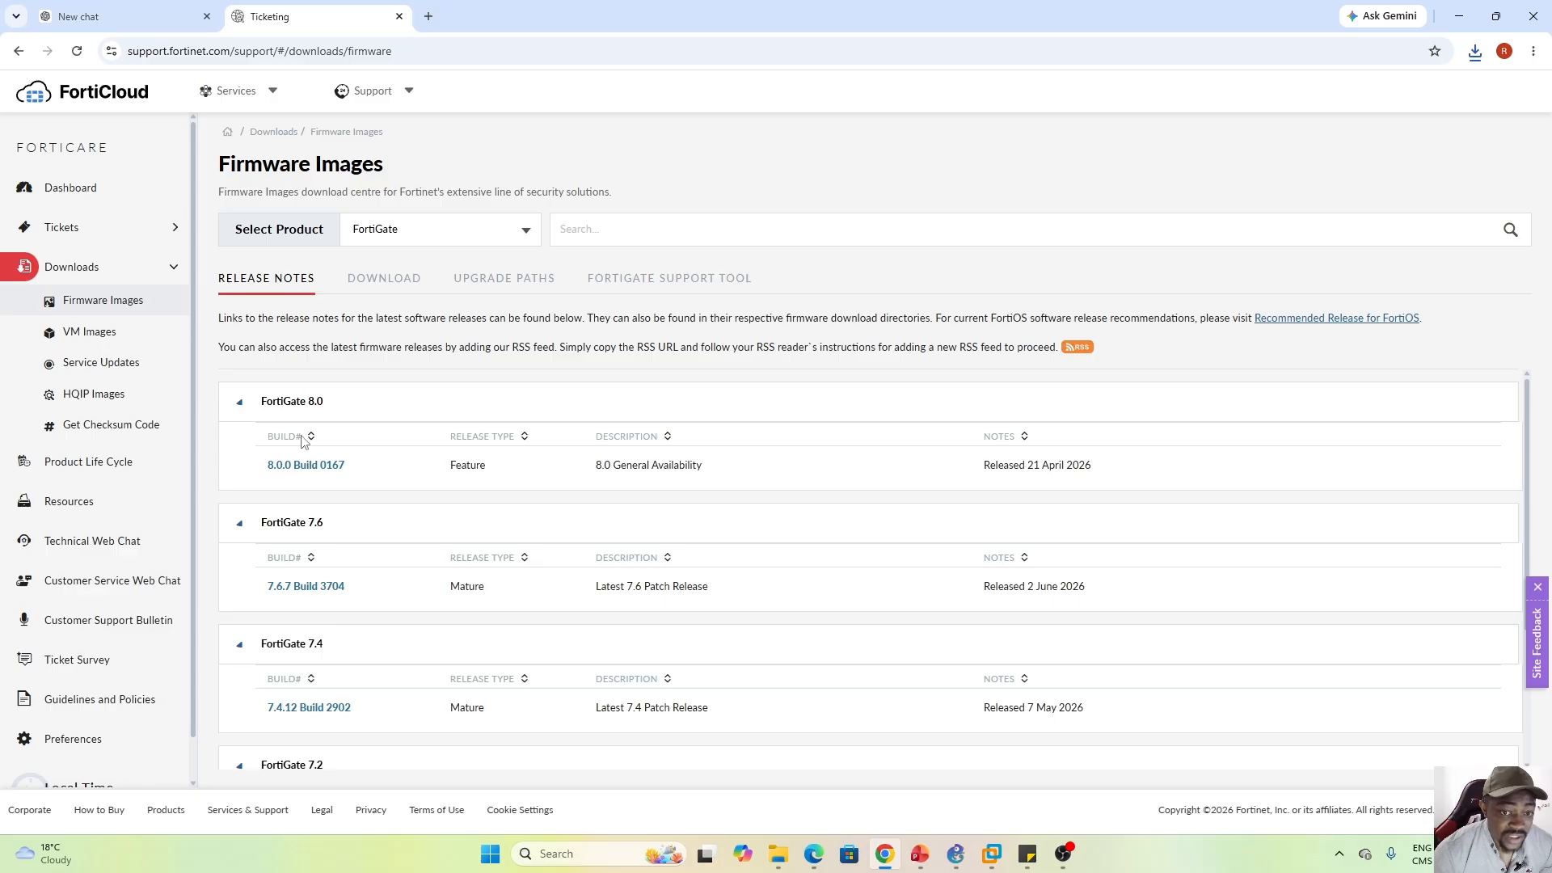
left_click(386, 283)
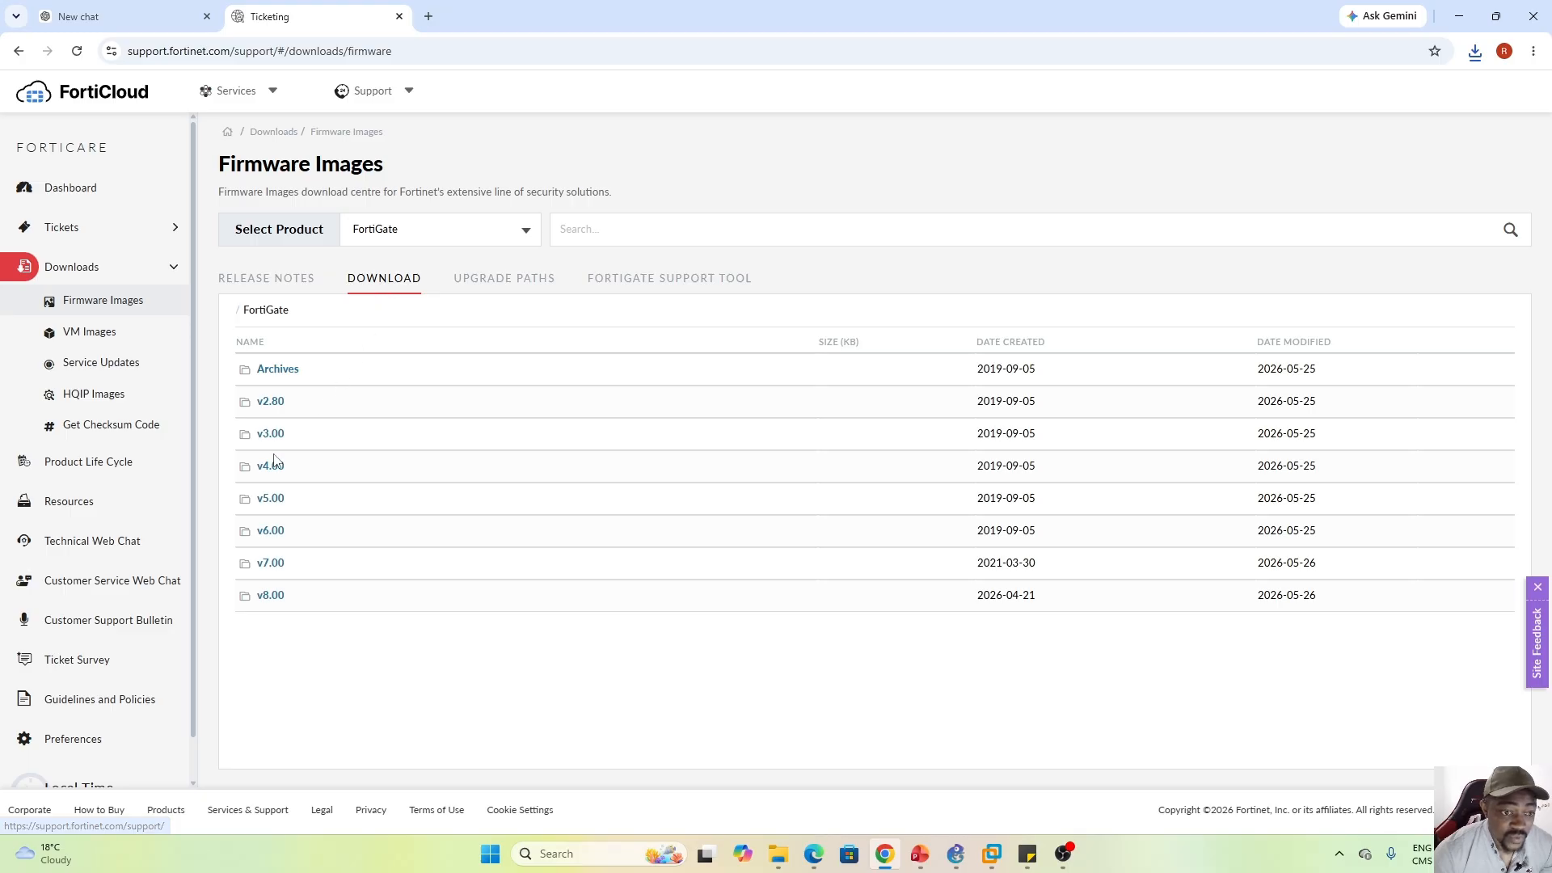
left_click(271, 596)
left_click(259, 369)
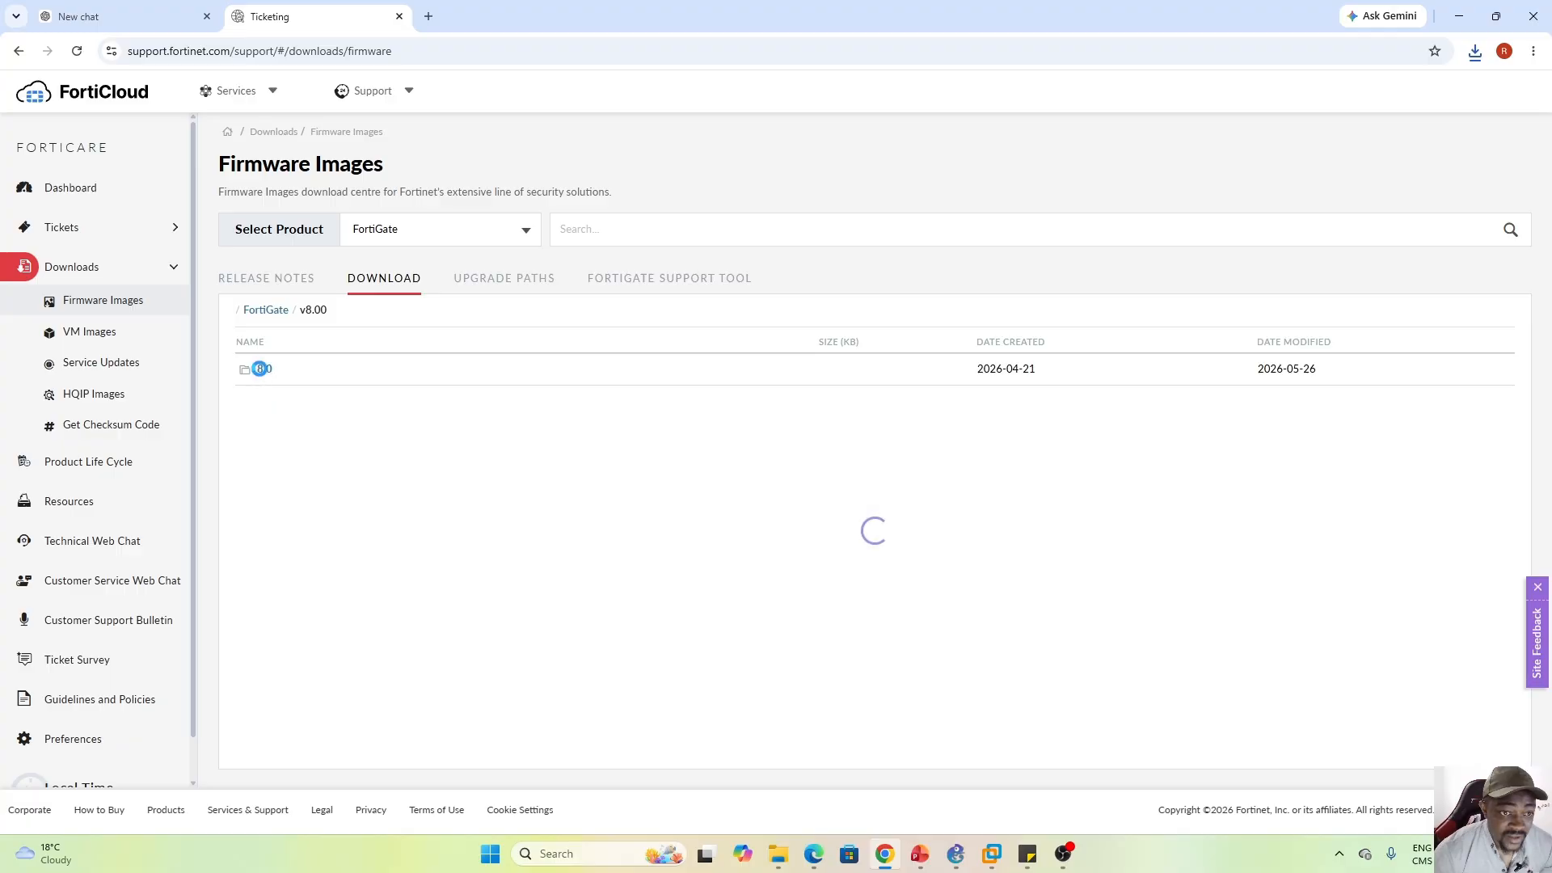
left_click(263, 368)
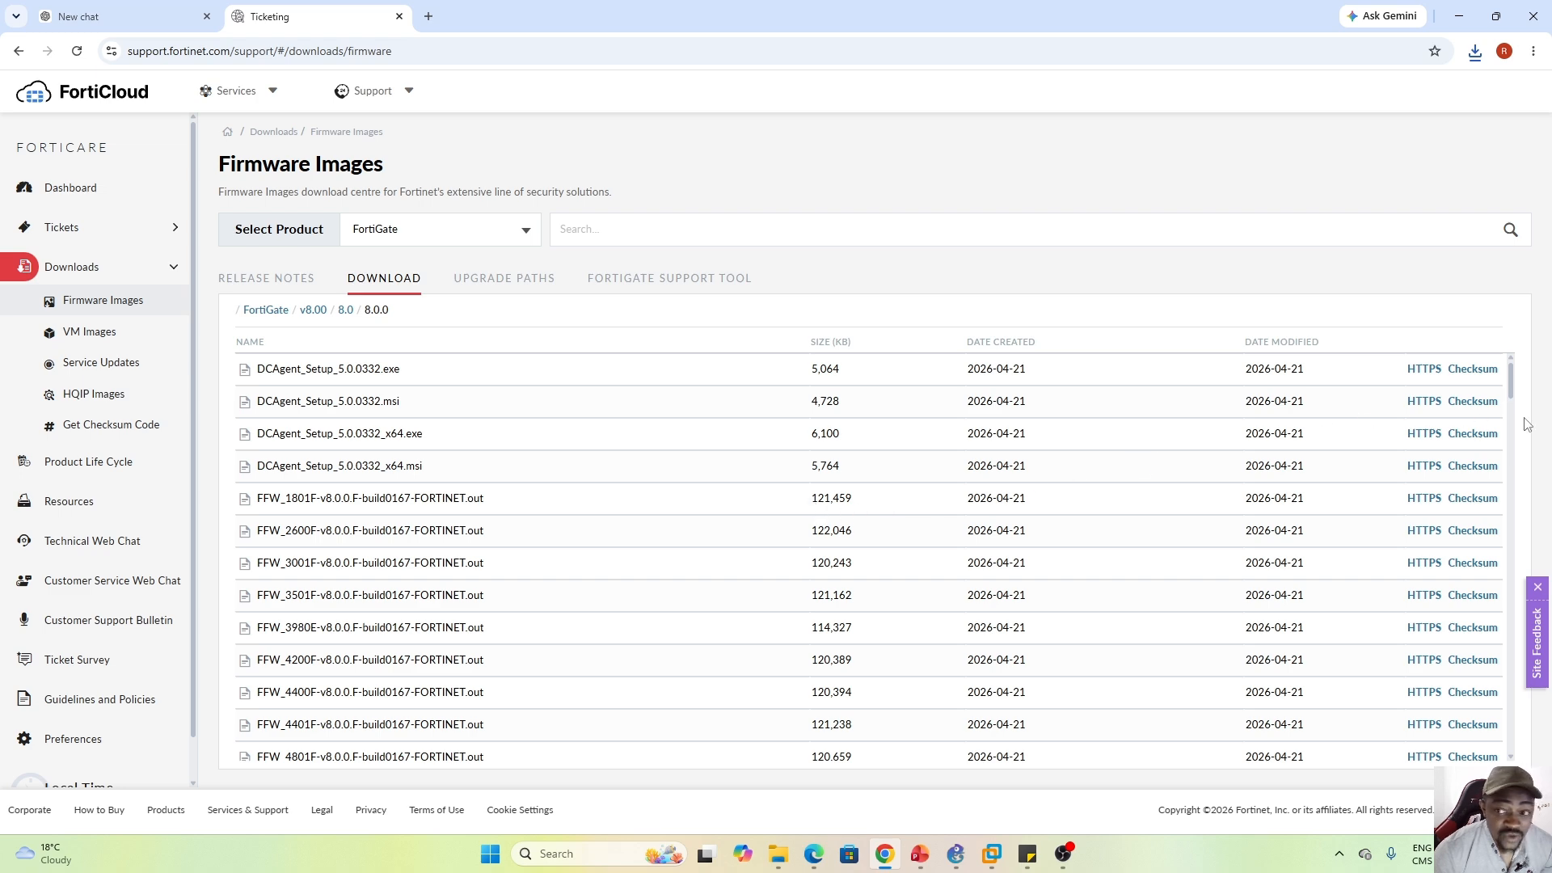
Find FGT_60F-v8.0.0.F-build0167-FORTINET.out in the list and download it over HTTPS
scroll(1503, 485, "down", 15)
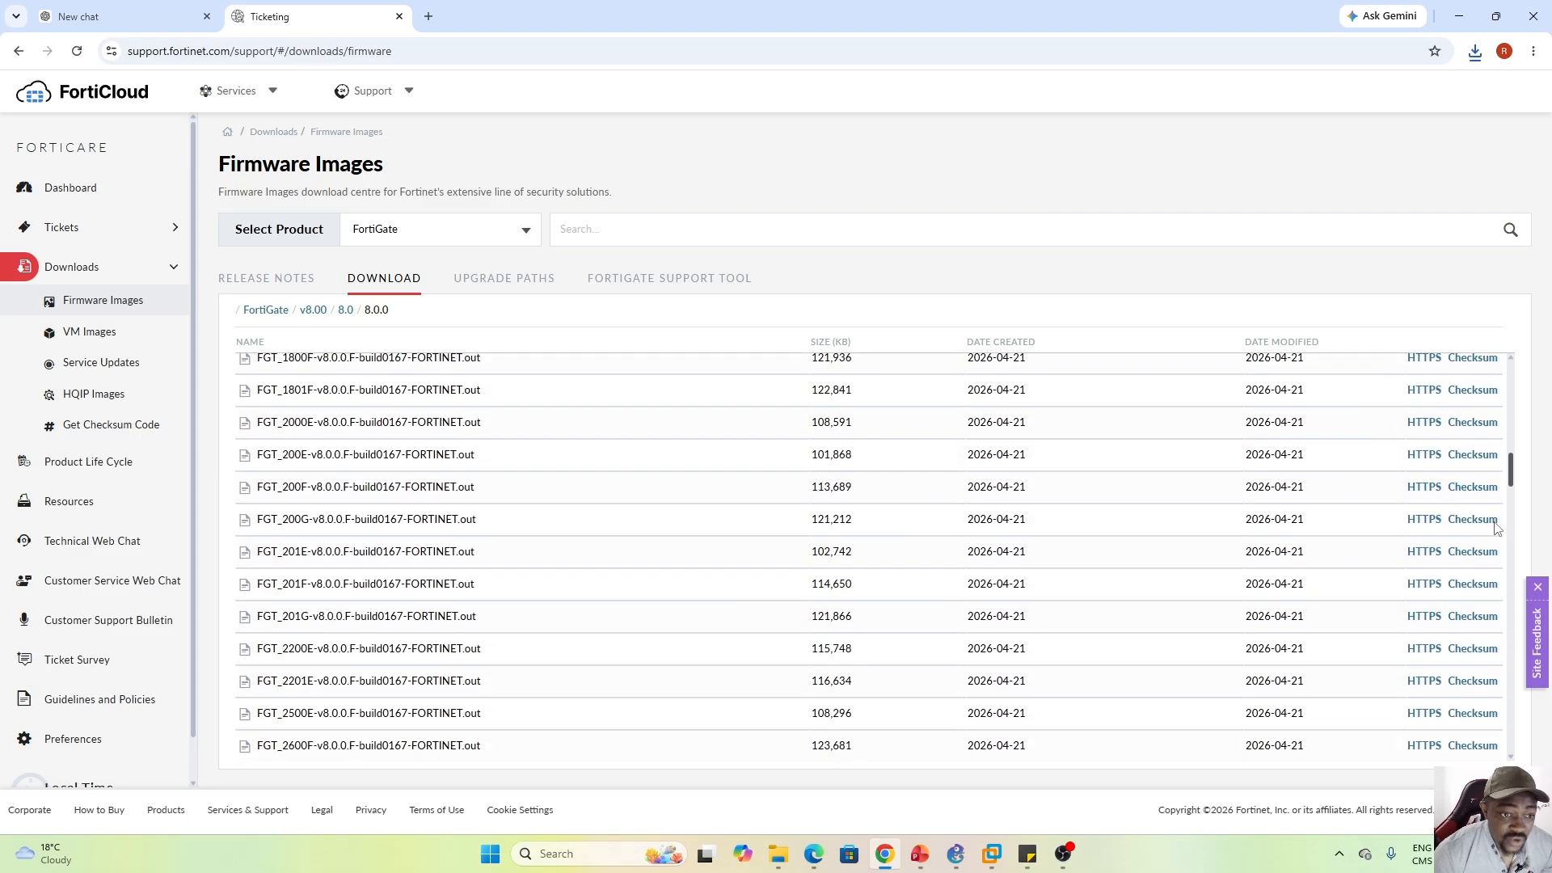
scroll(1494, 571, "down", 14)
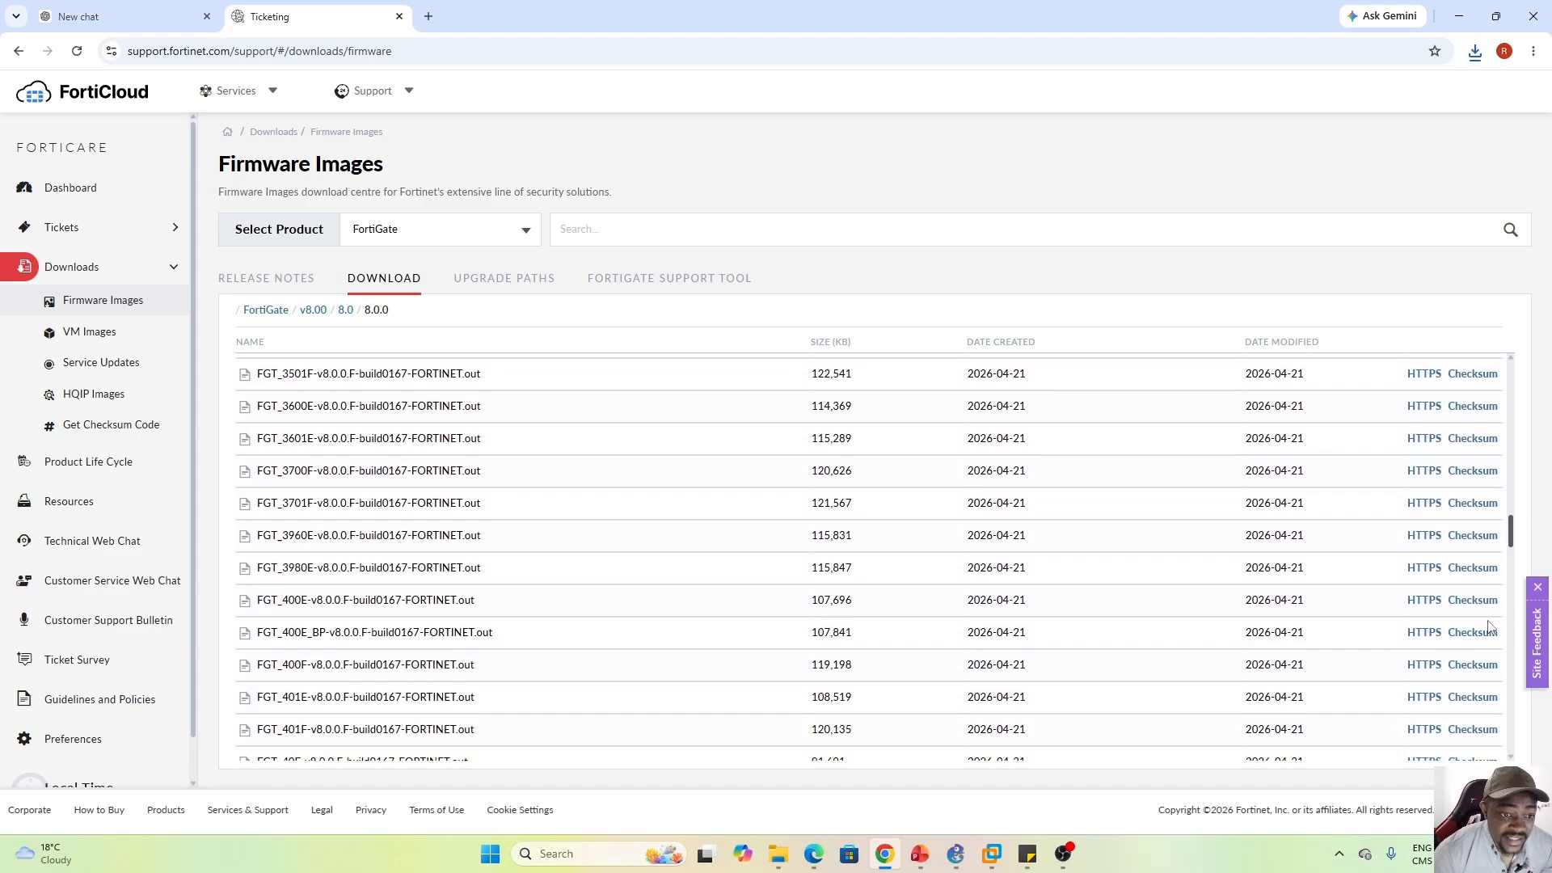
scroll(1478, 720, "down", 5)
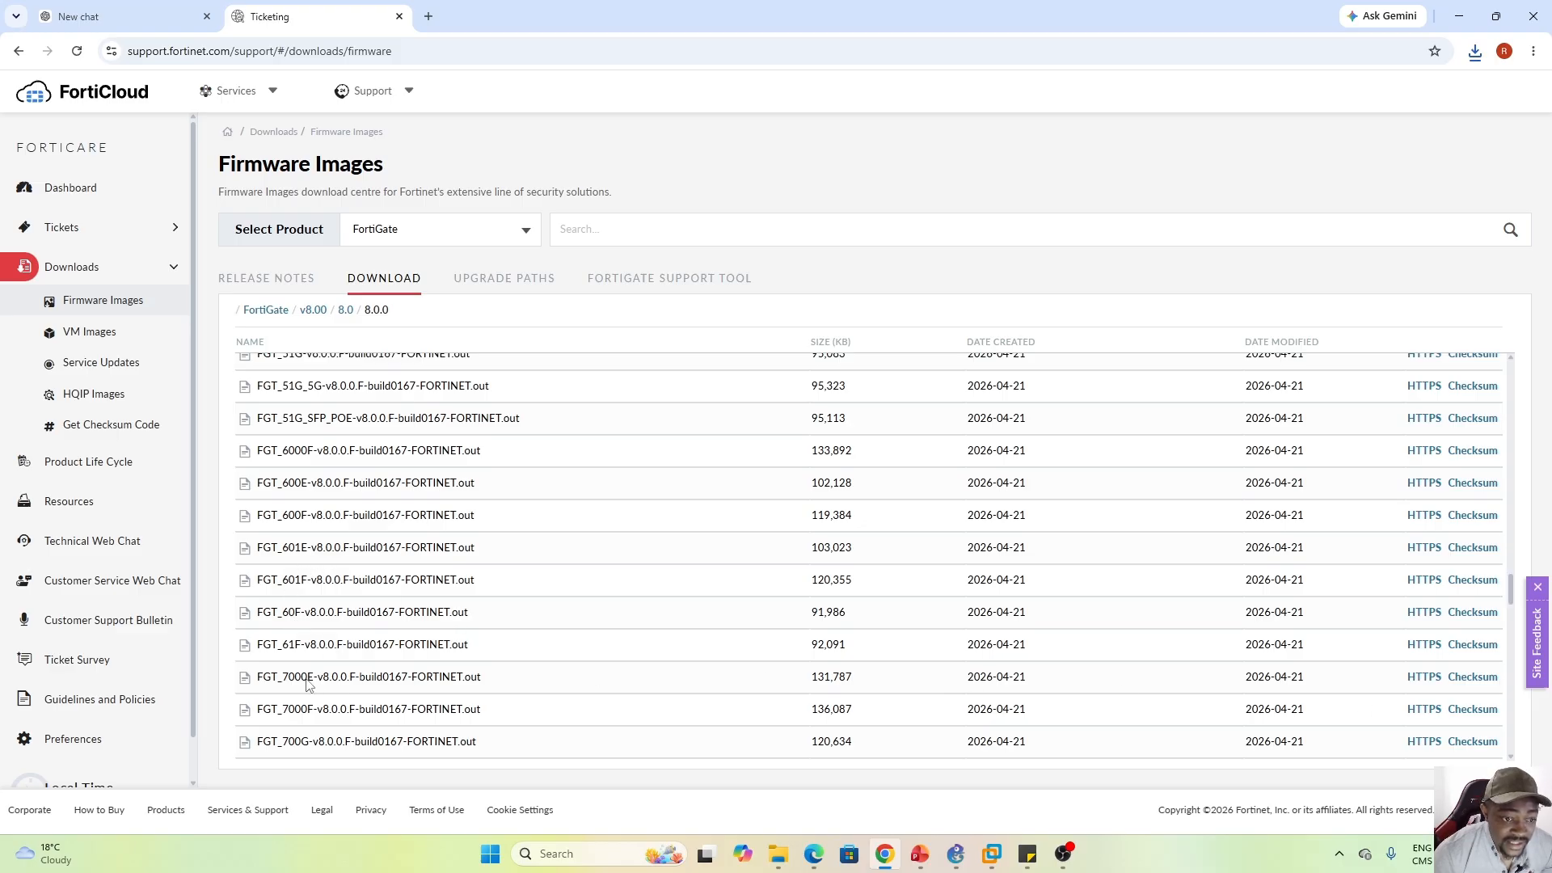
left_click_drag(257, 620, 473, 620)
left_click(473, 620)
triple_click(465, 620)
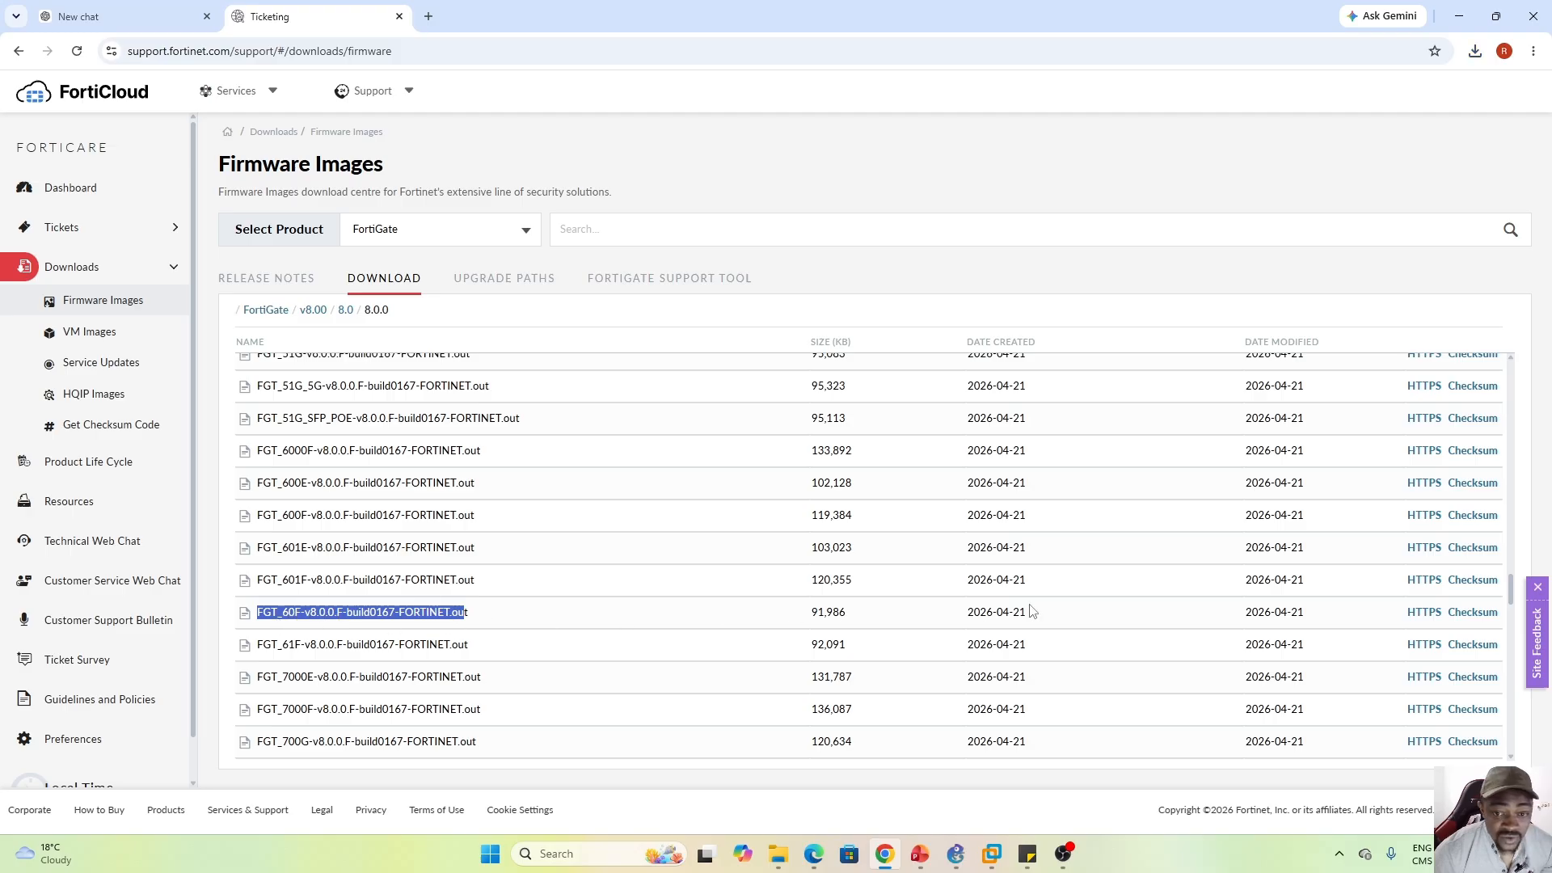
left_click(1425, 614)
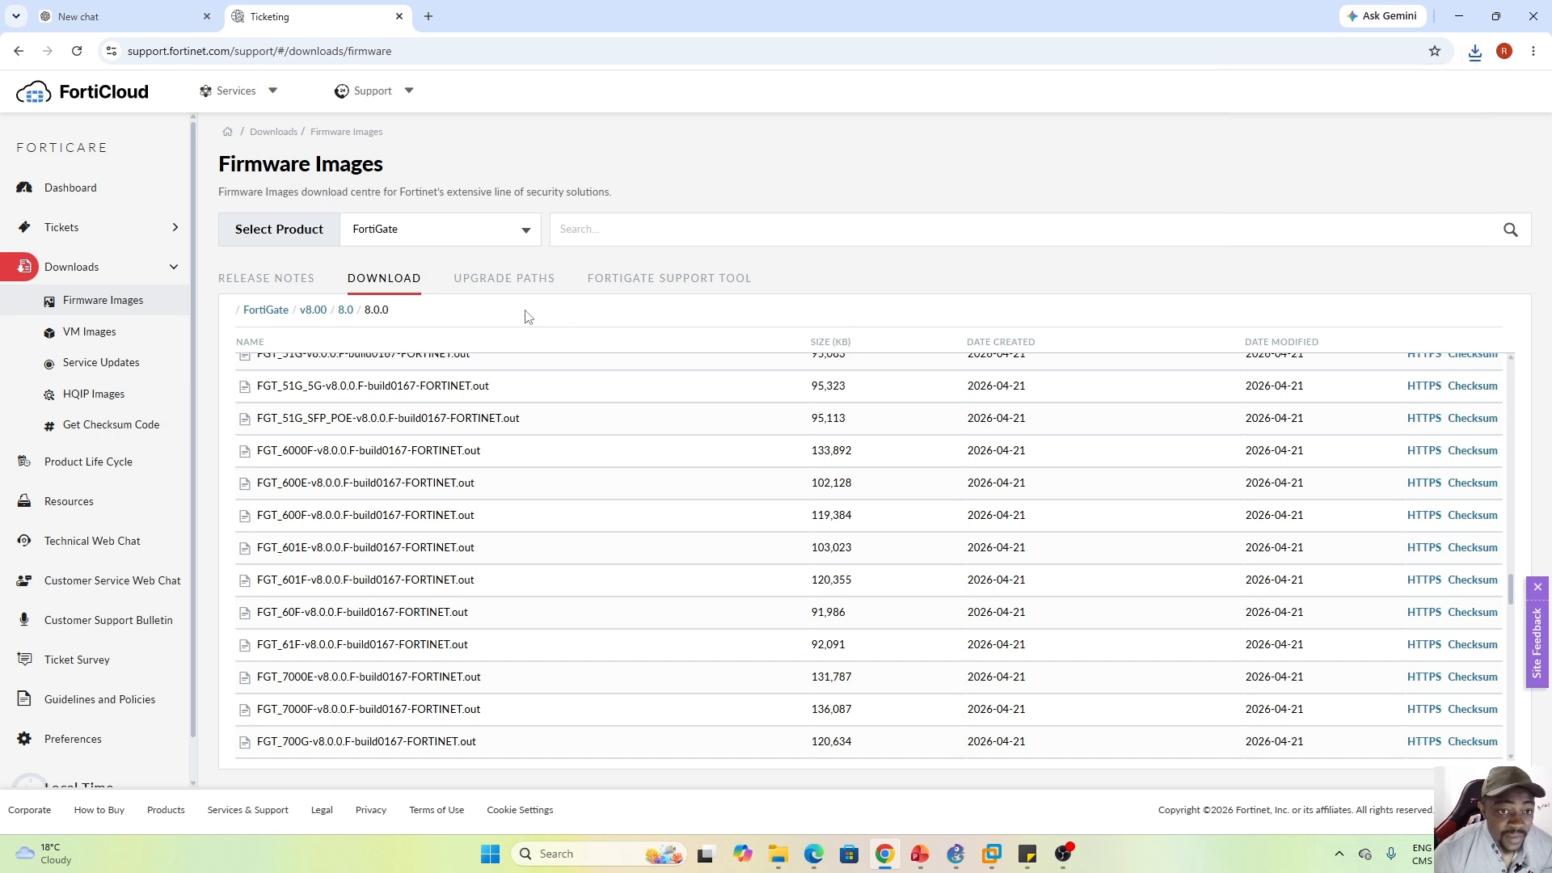
In the upgrade path planner, set current product FortiGate-60F at version 7.2.13.M
left_click(481, 286)
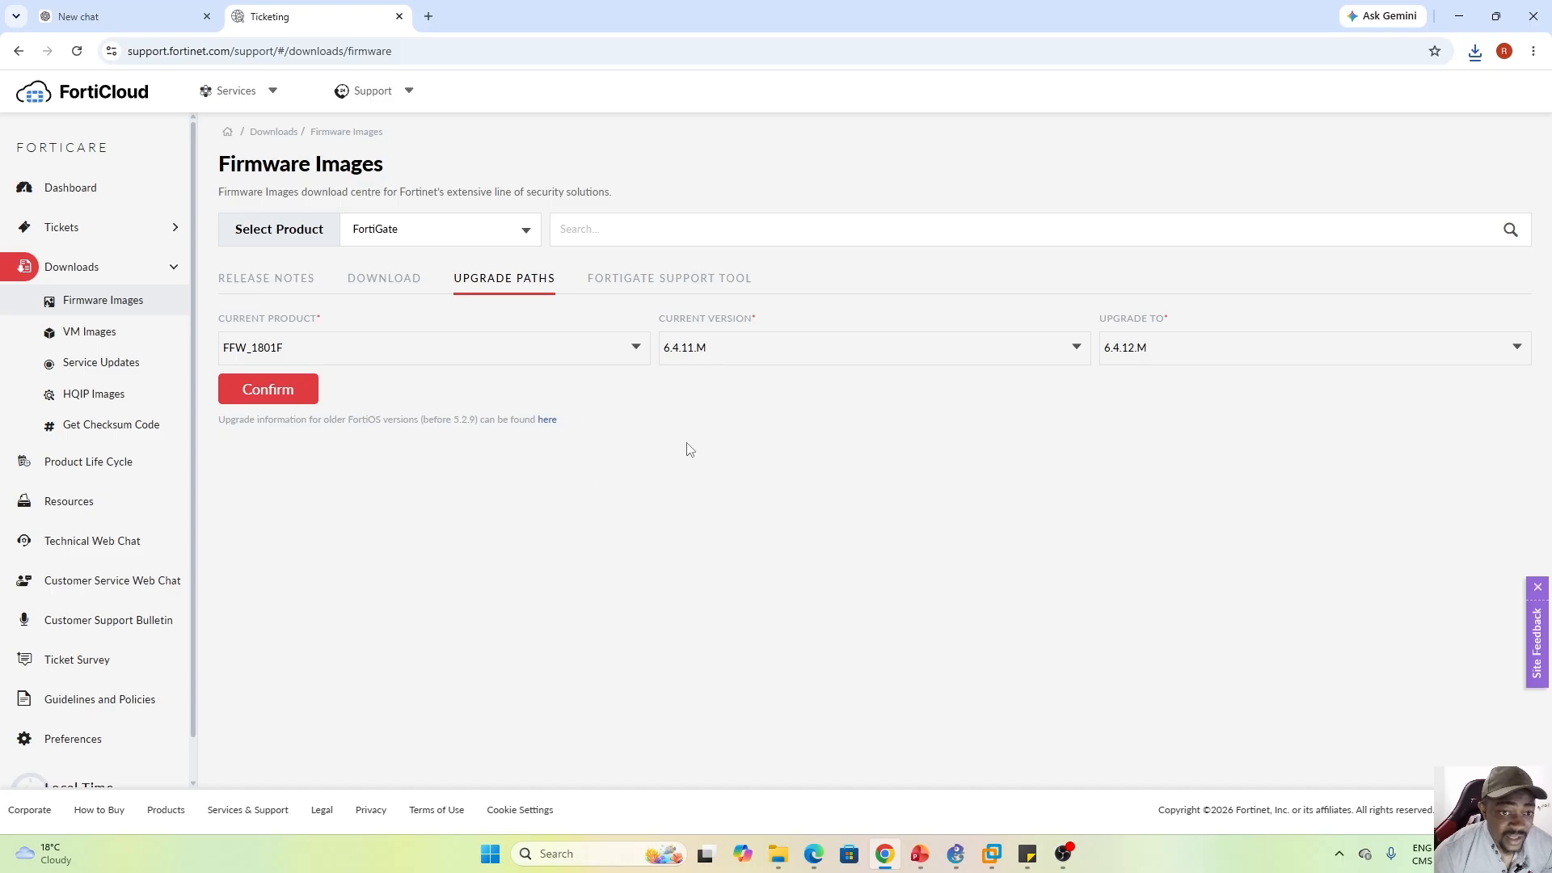
left_click(637, 349)
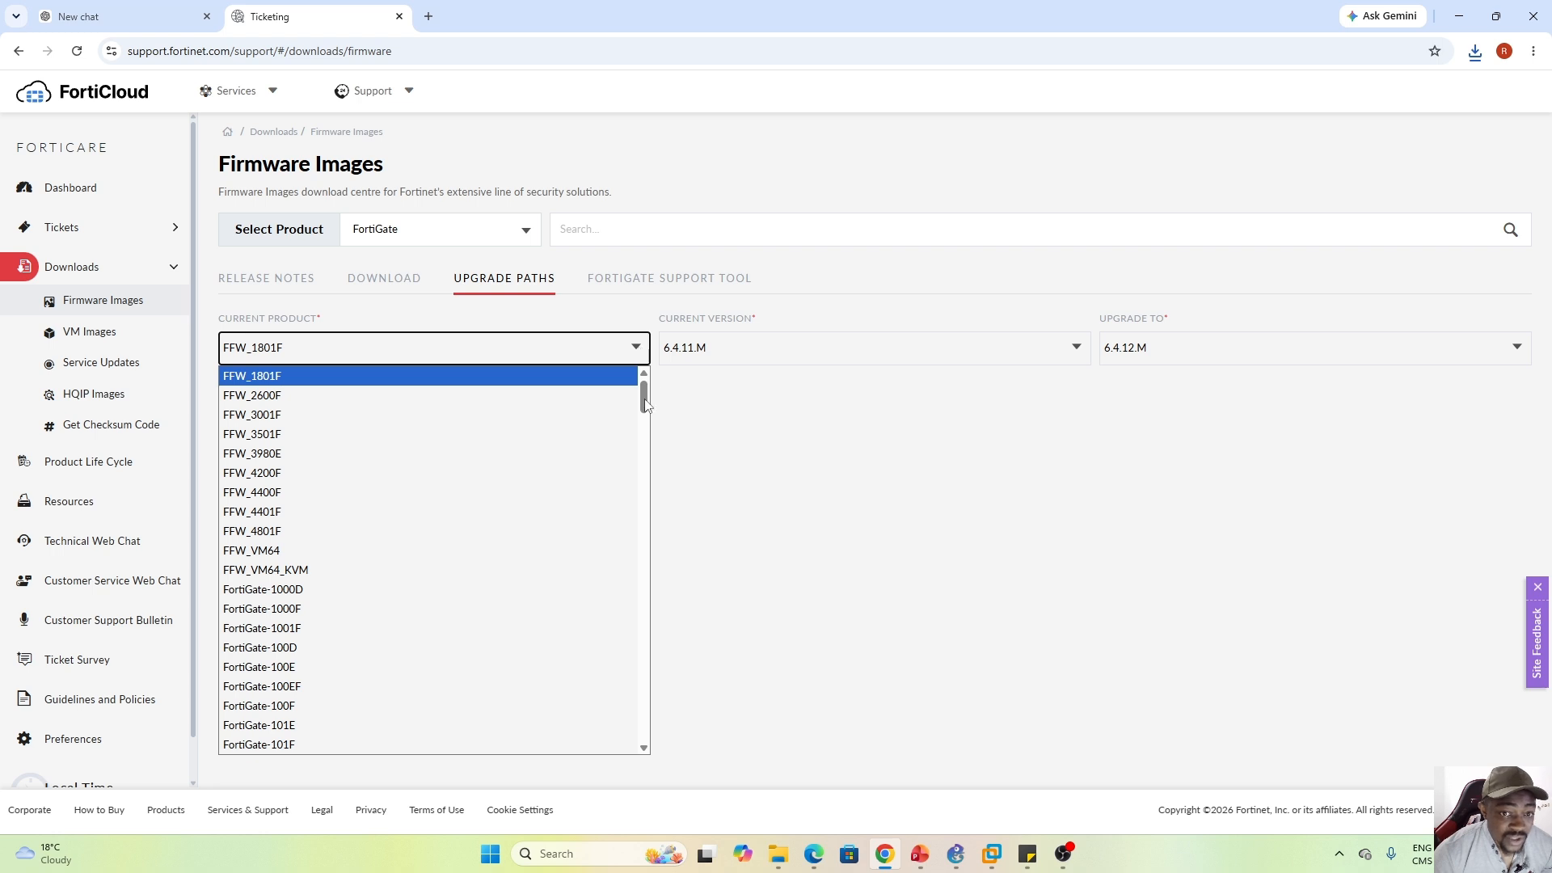
left_click_drag(647, 400, 644, 569)
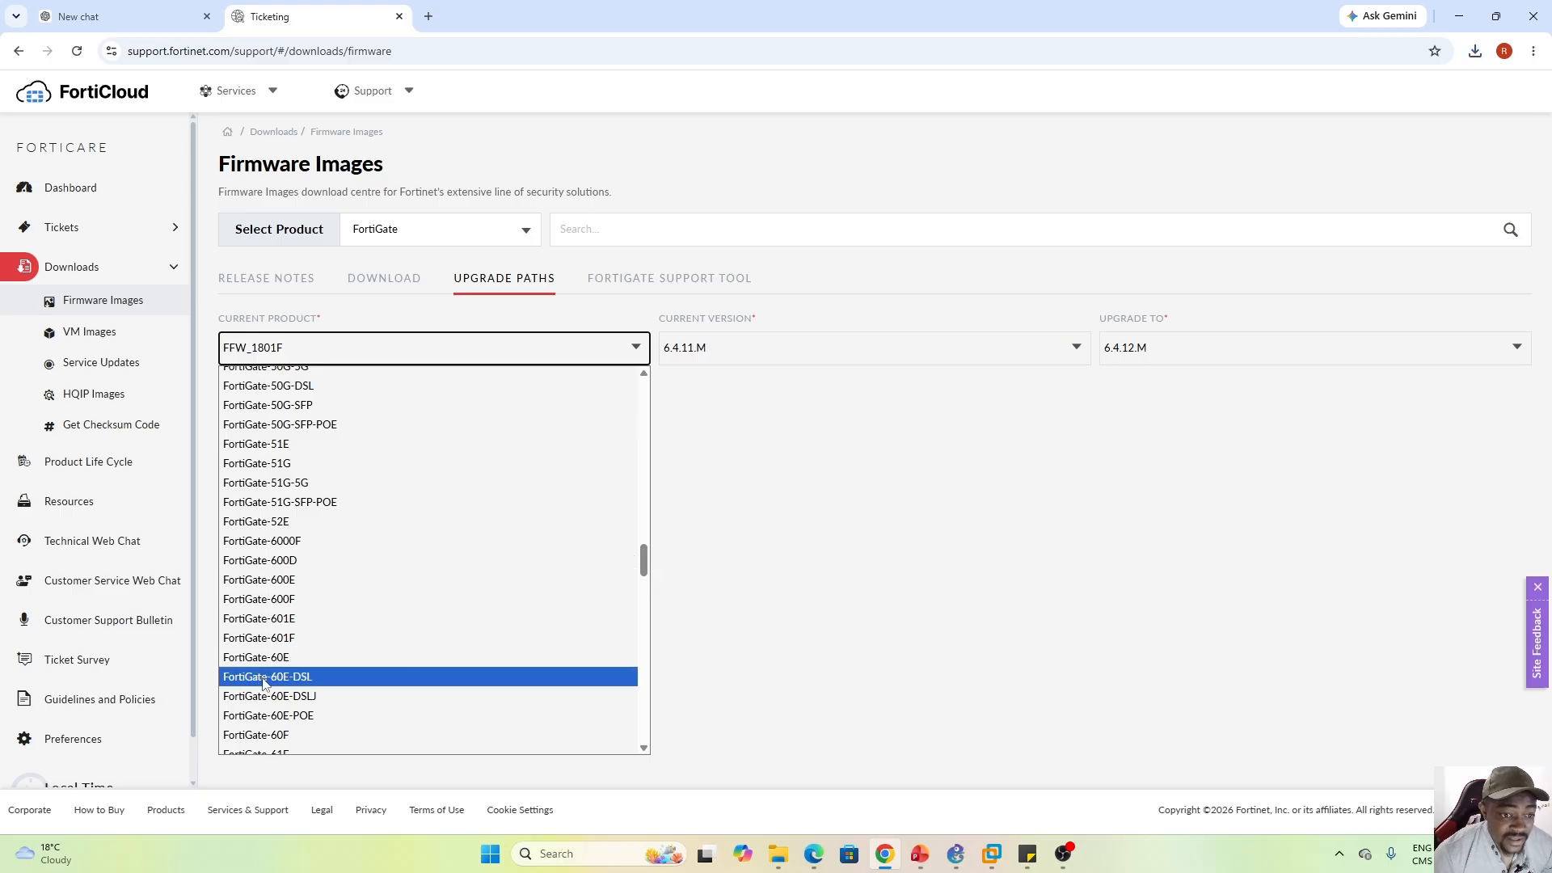
left_click(275, 734)
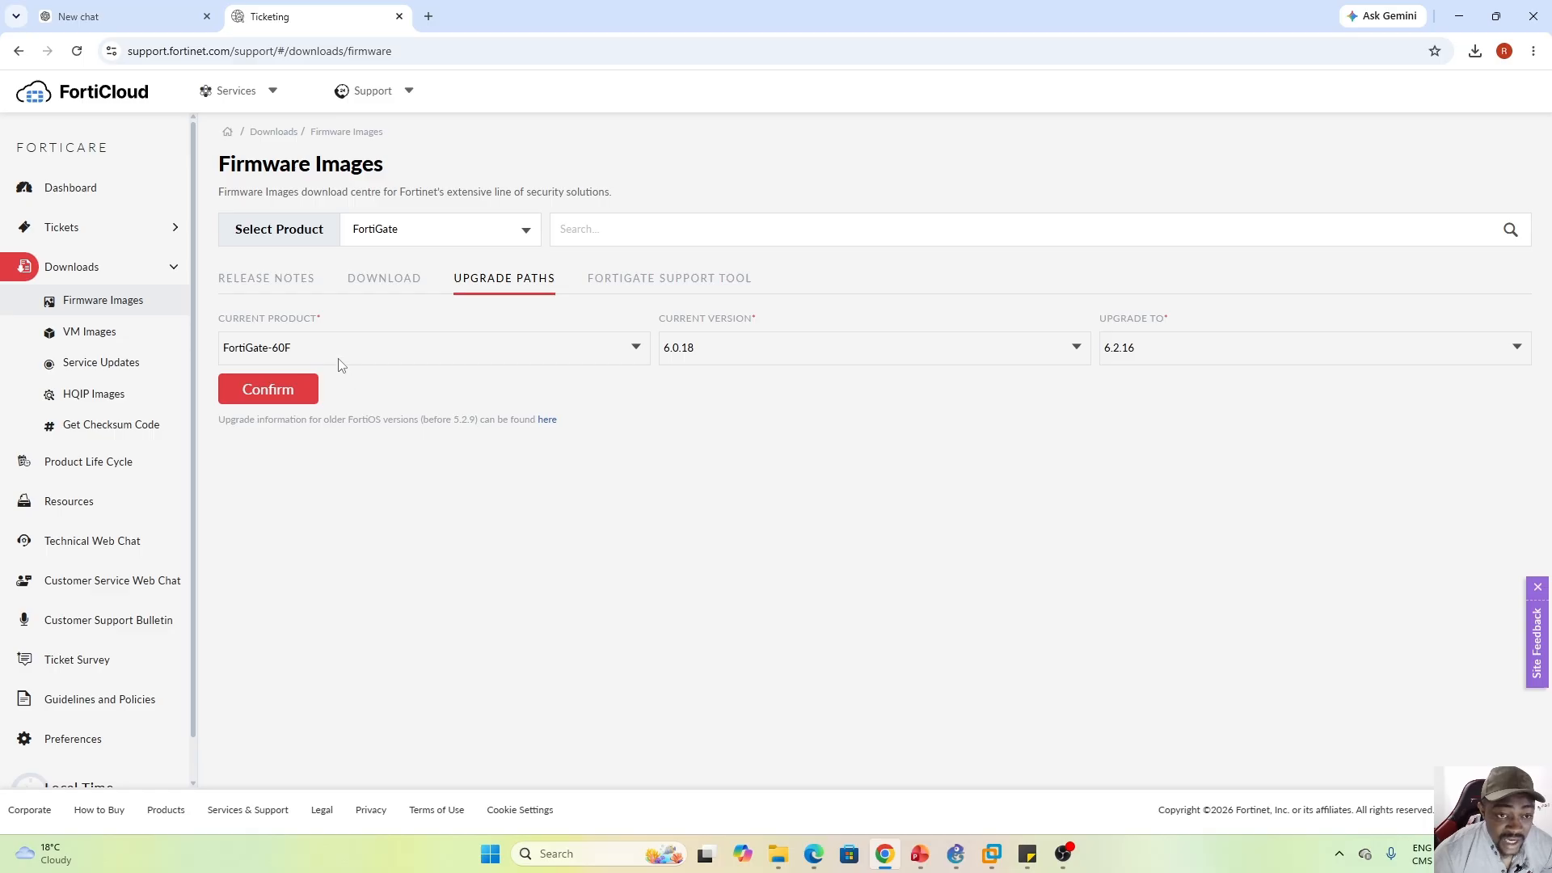
left_click(1074, 348)
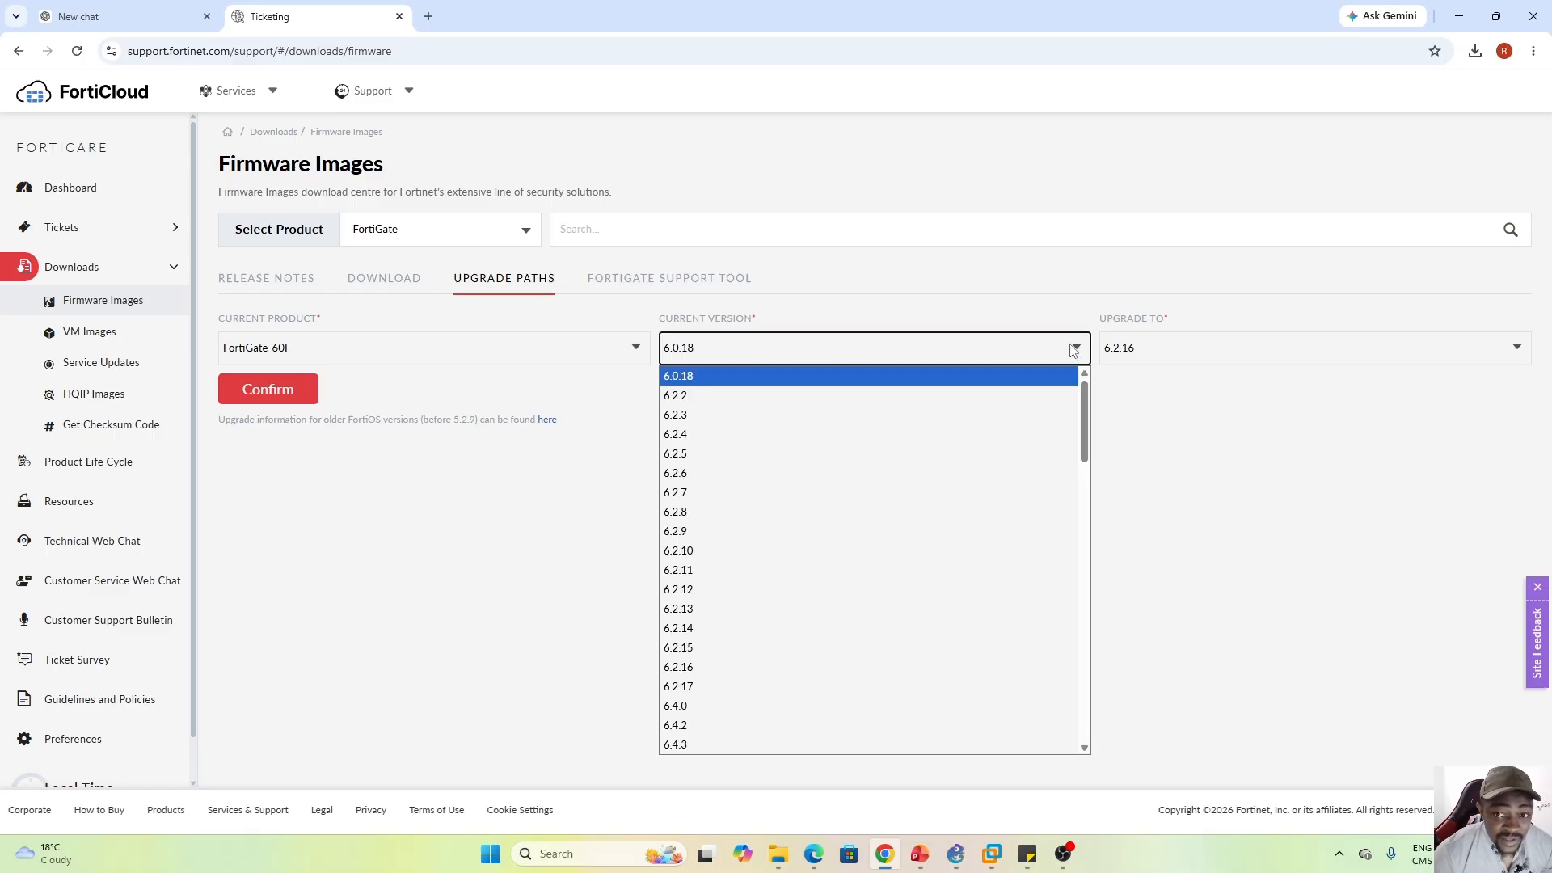
left_click_drag(1084, 419, 1061, 650)
scroll(1062, 661, "down", 2)
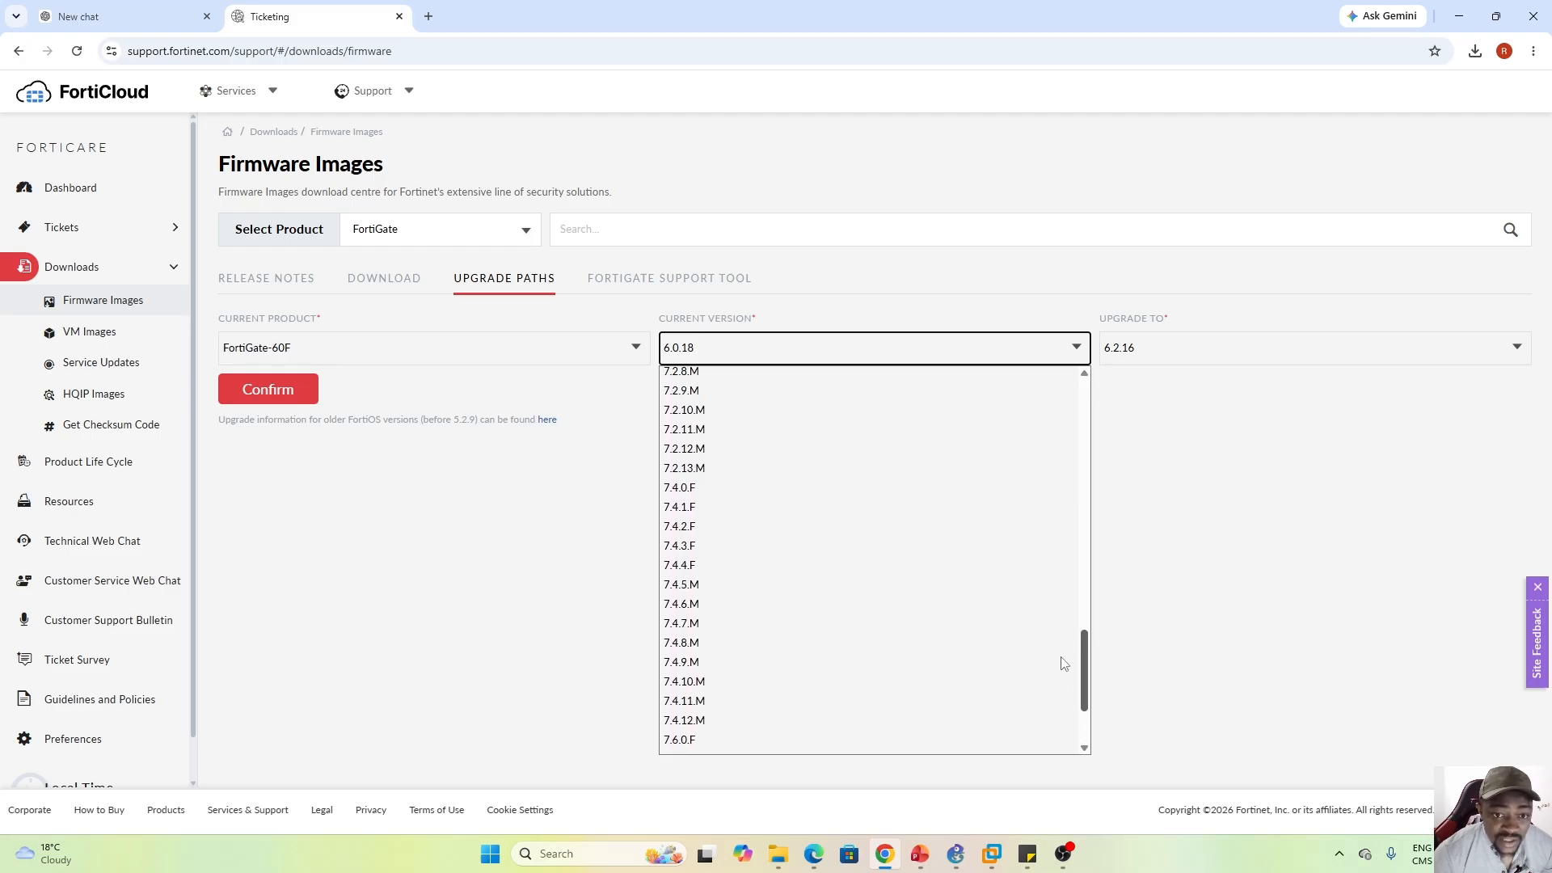
left_click(679, 475)
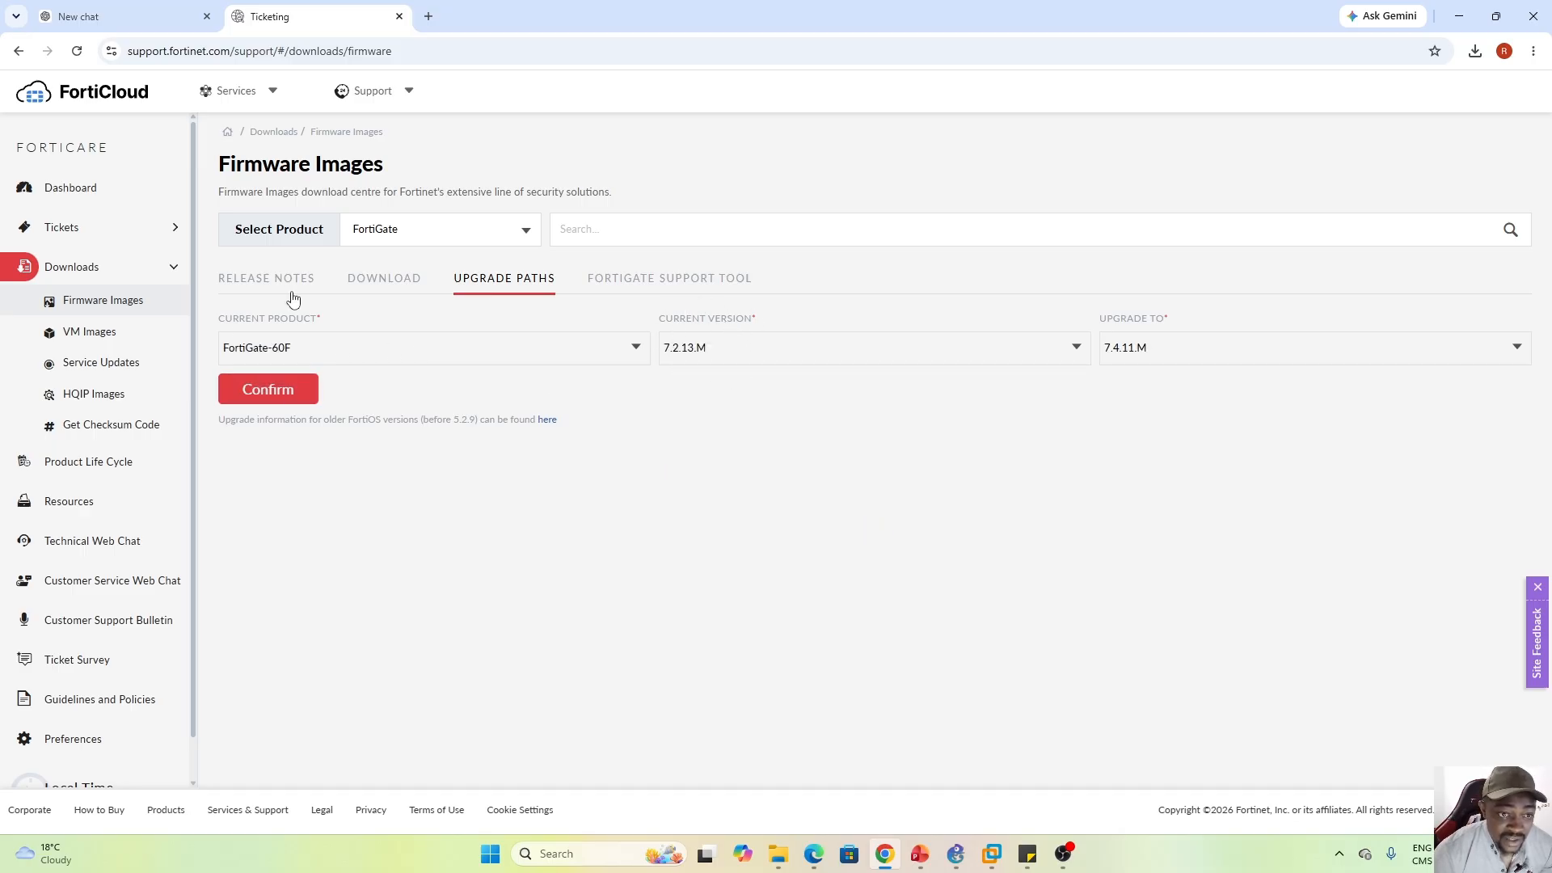
Choose 8.0.0.F as the upgrade target and show the recommended path
left_click(1517, 351)
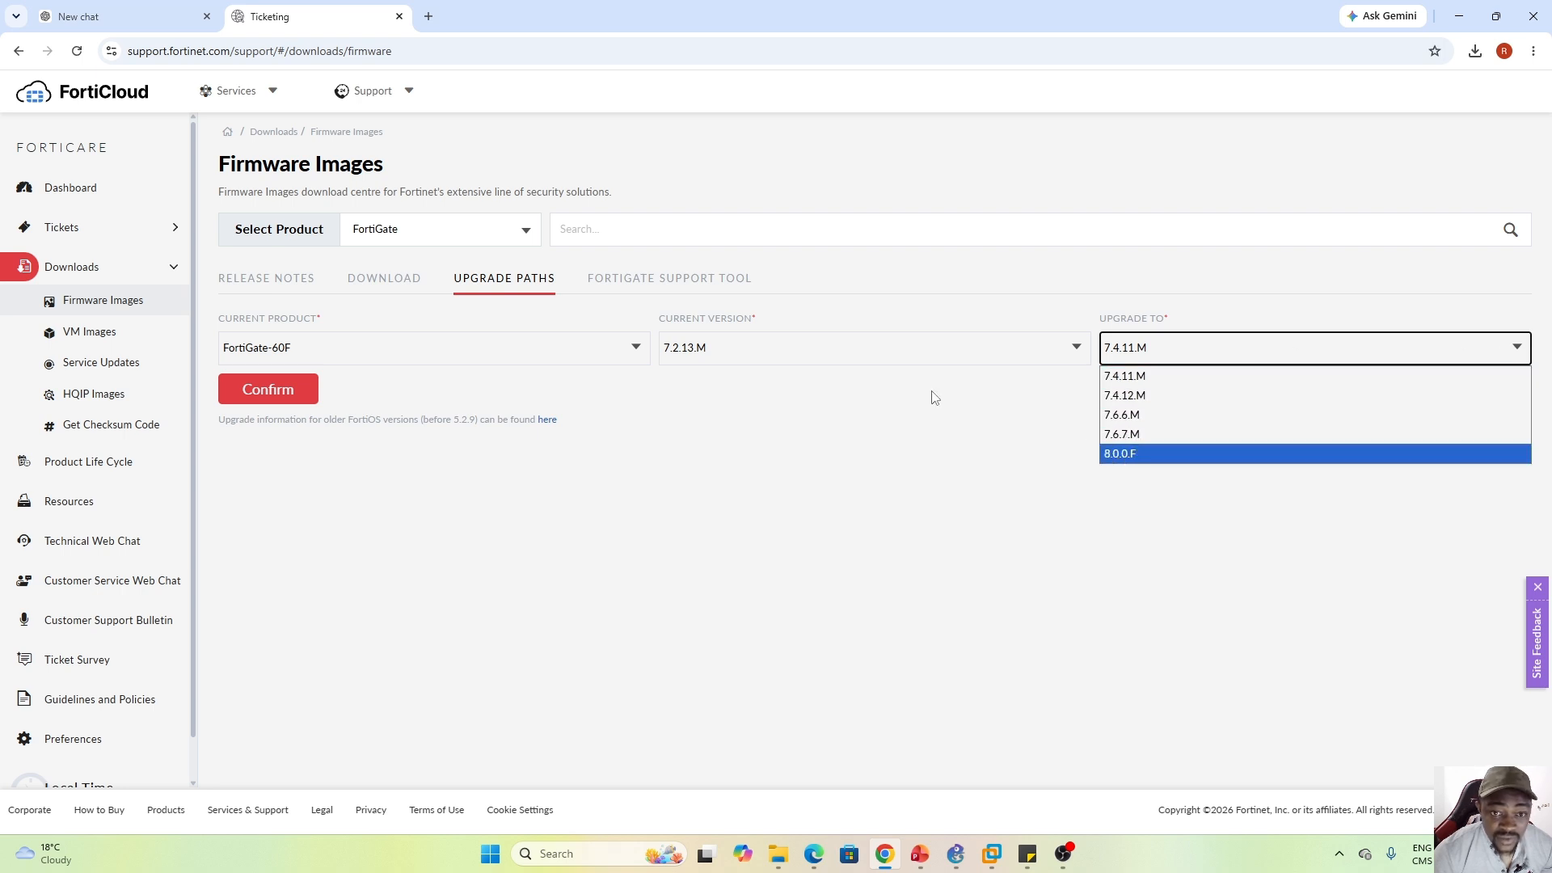
left_click(1123, 455)
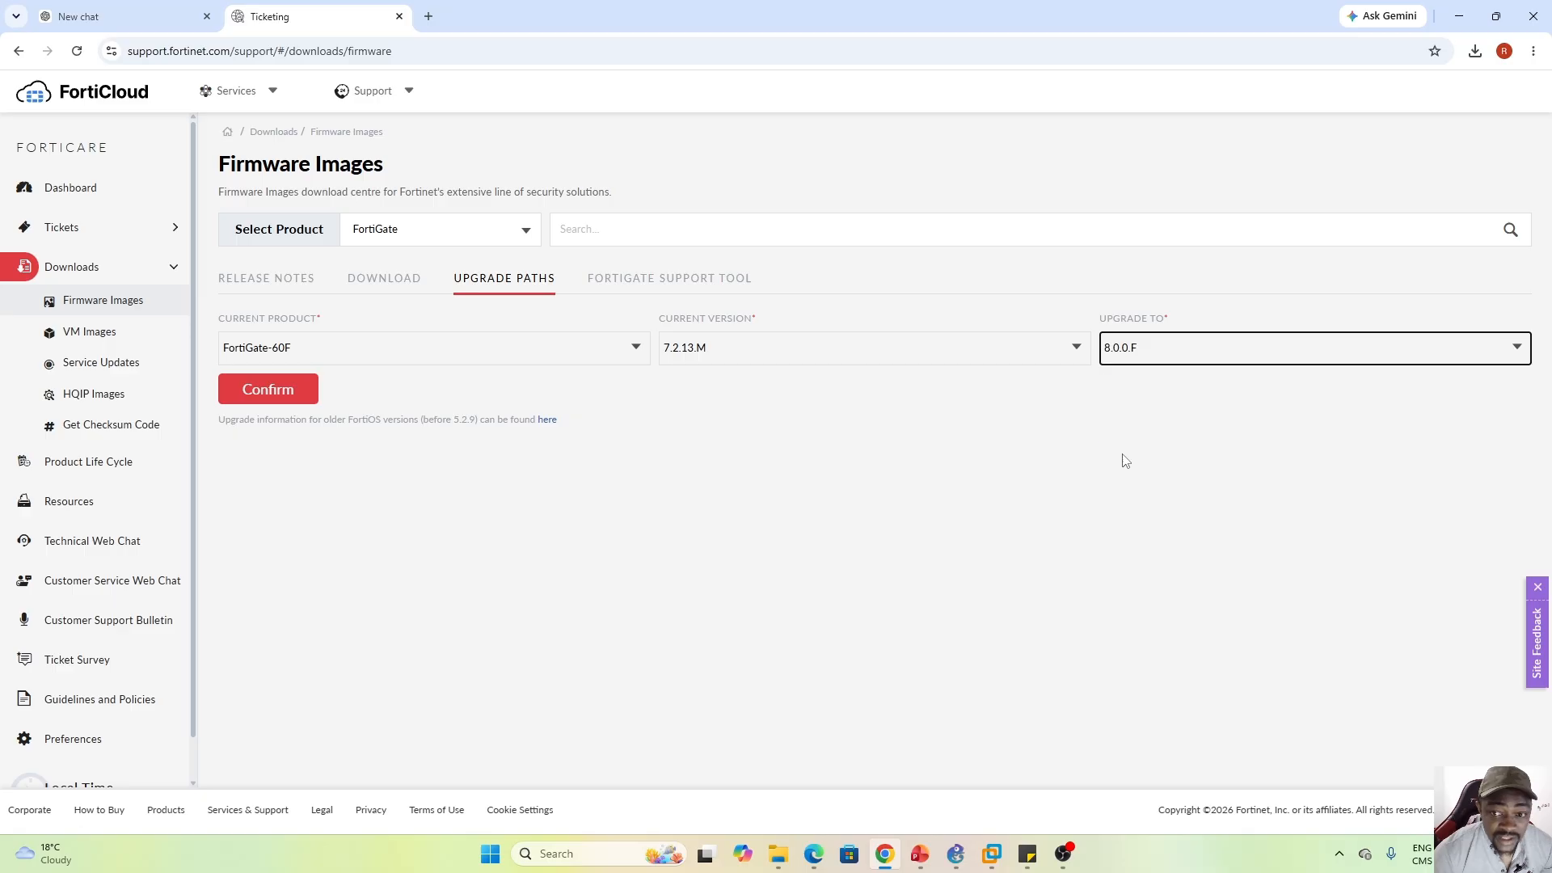
left_click(260, 391)
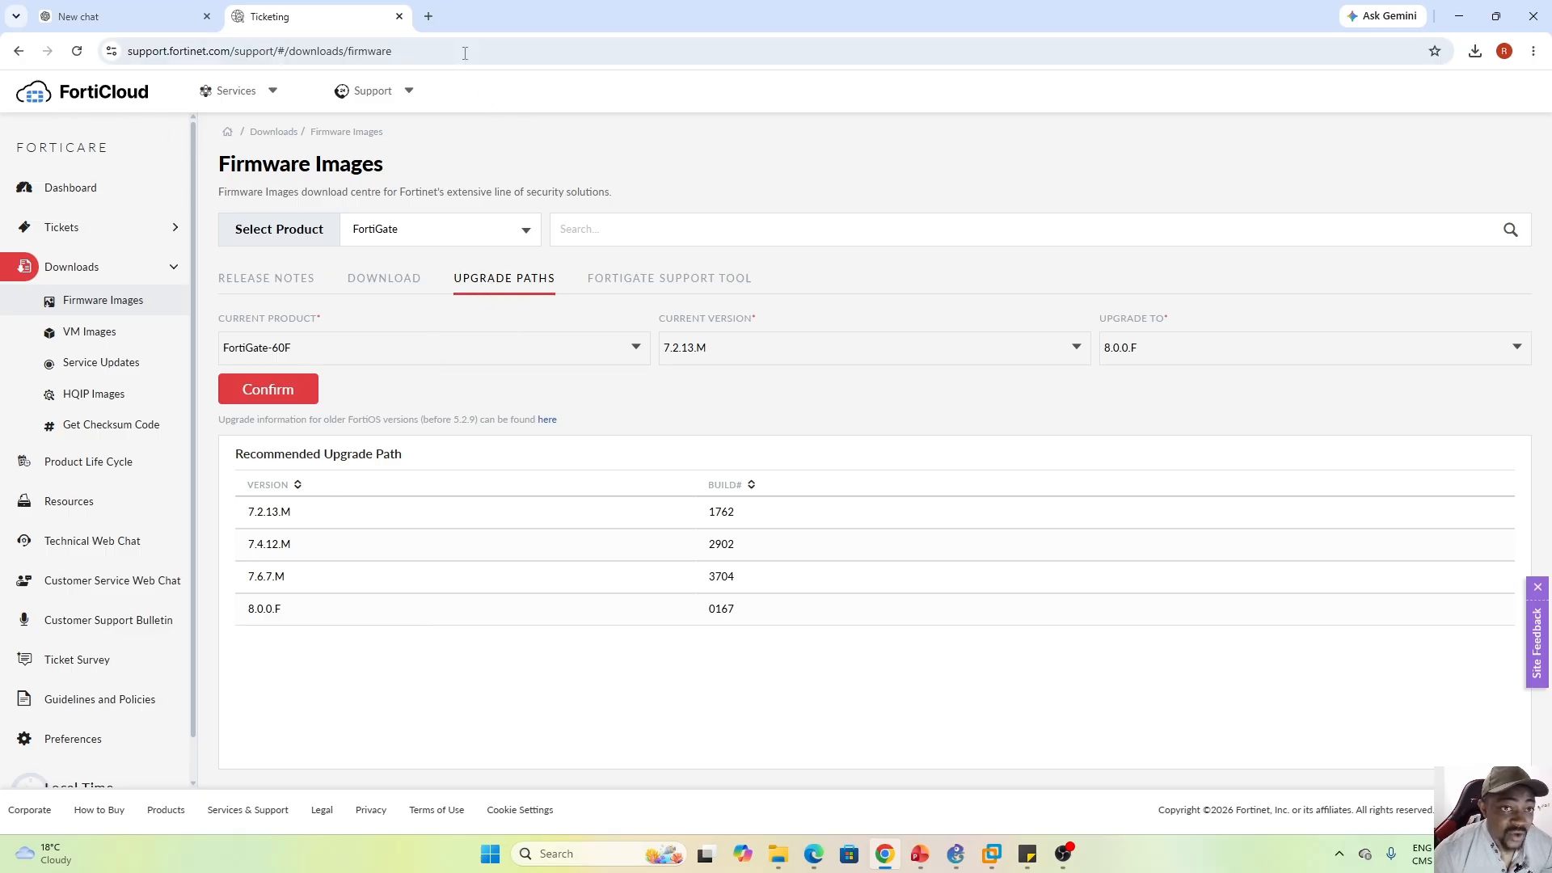
In a new tab, search 'fortigate upgrade path tool' and open Fortinet's Upgrade Path Tool
left_click(429, 17)
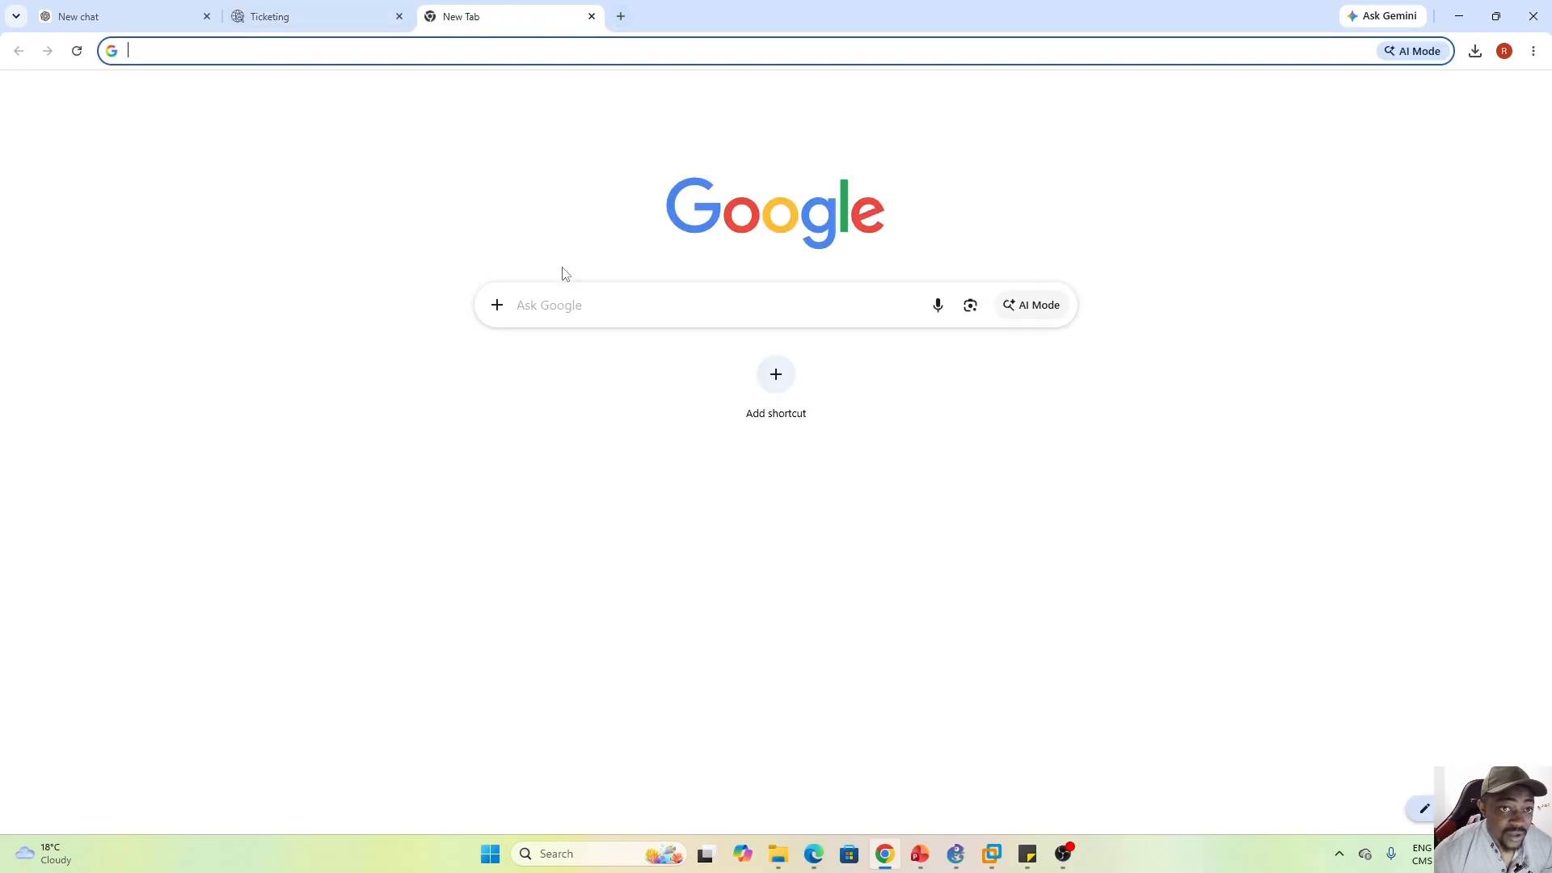
left_click(550, 301)
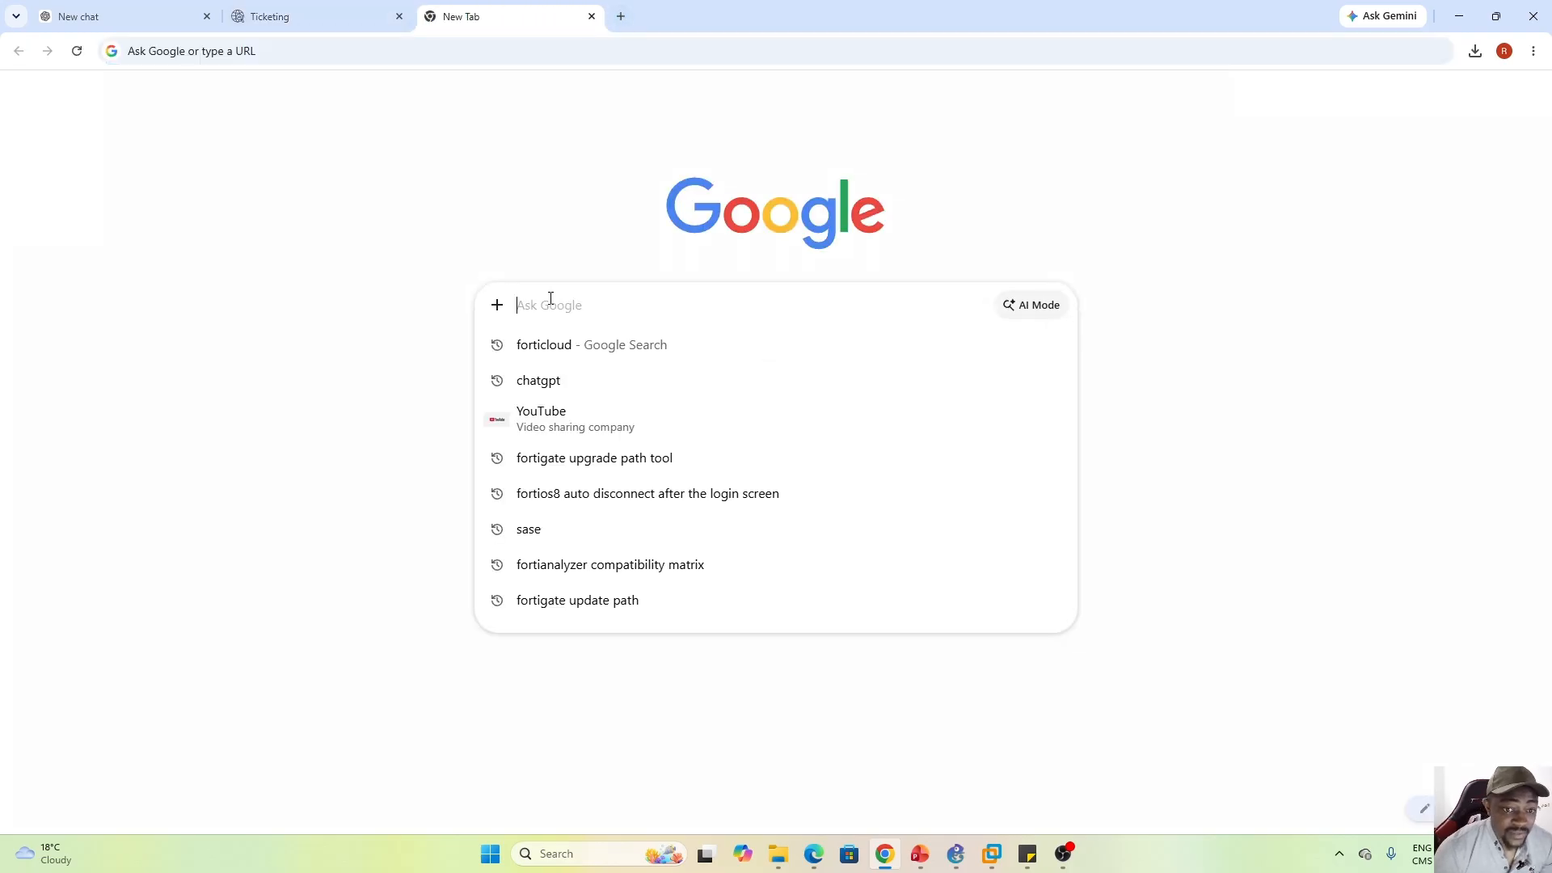
left_click(611, 461)
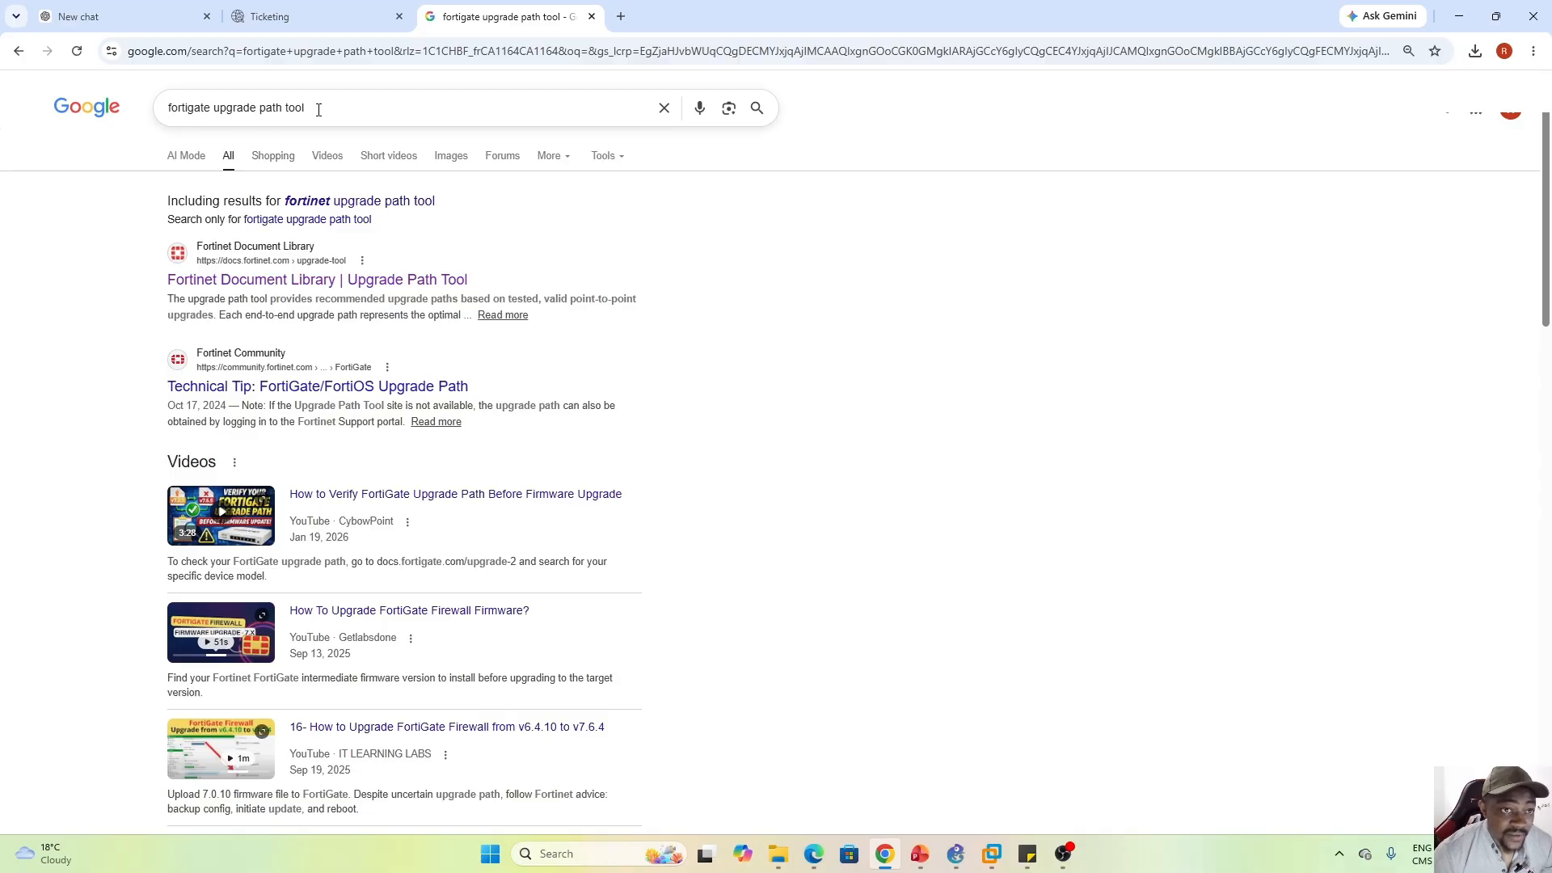
left_click(299, 281)
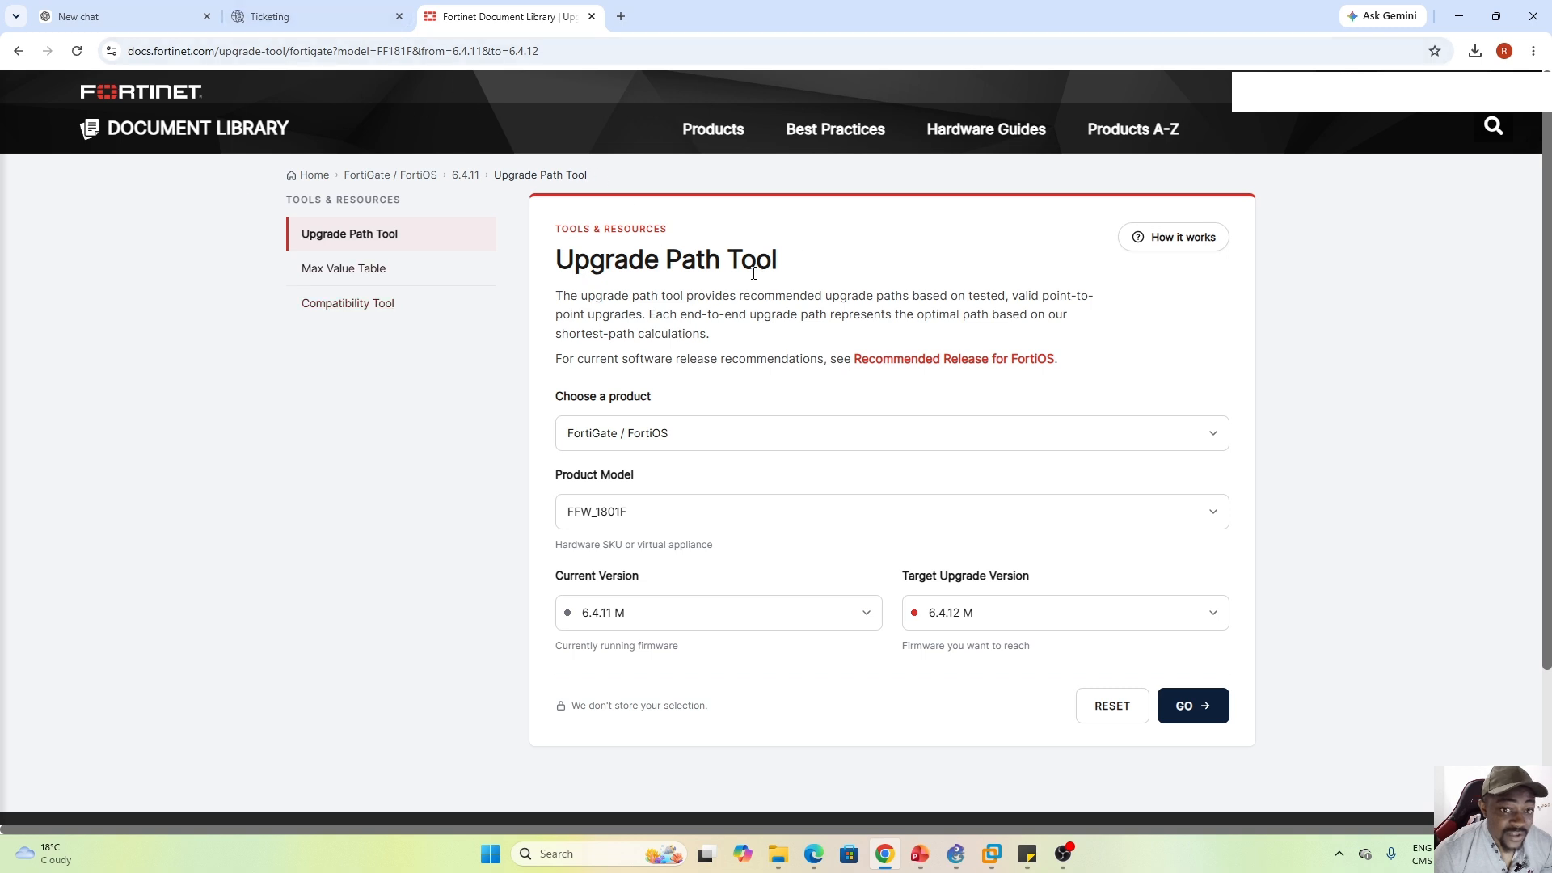
In the Upgrade Path Tool, select product FortiGate / FortiOS and model FortiGate-60F
left_click(685, 440)
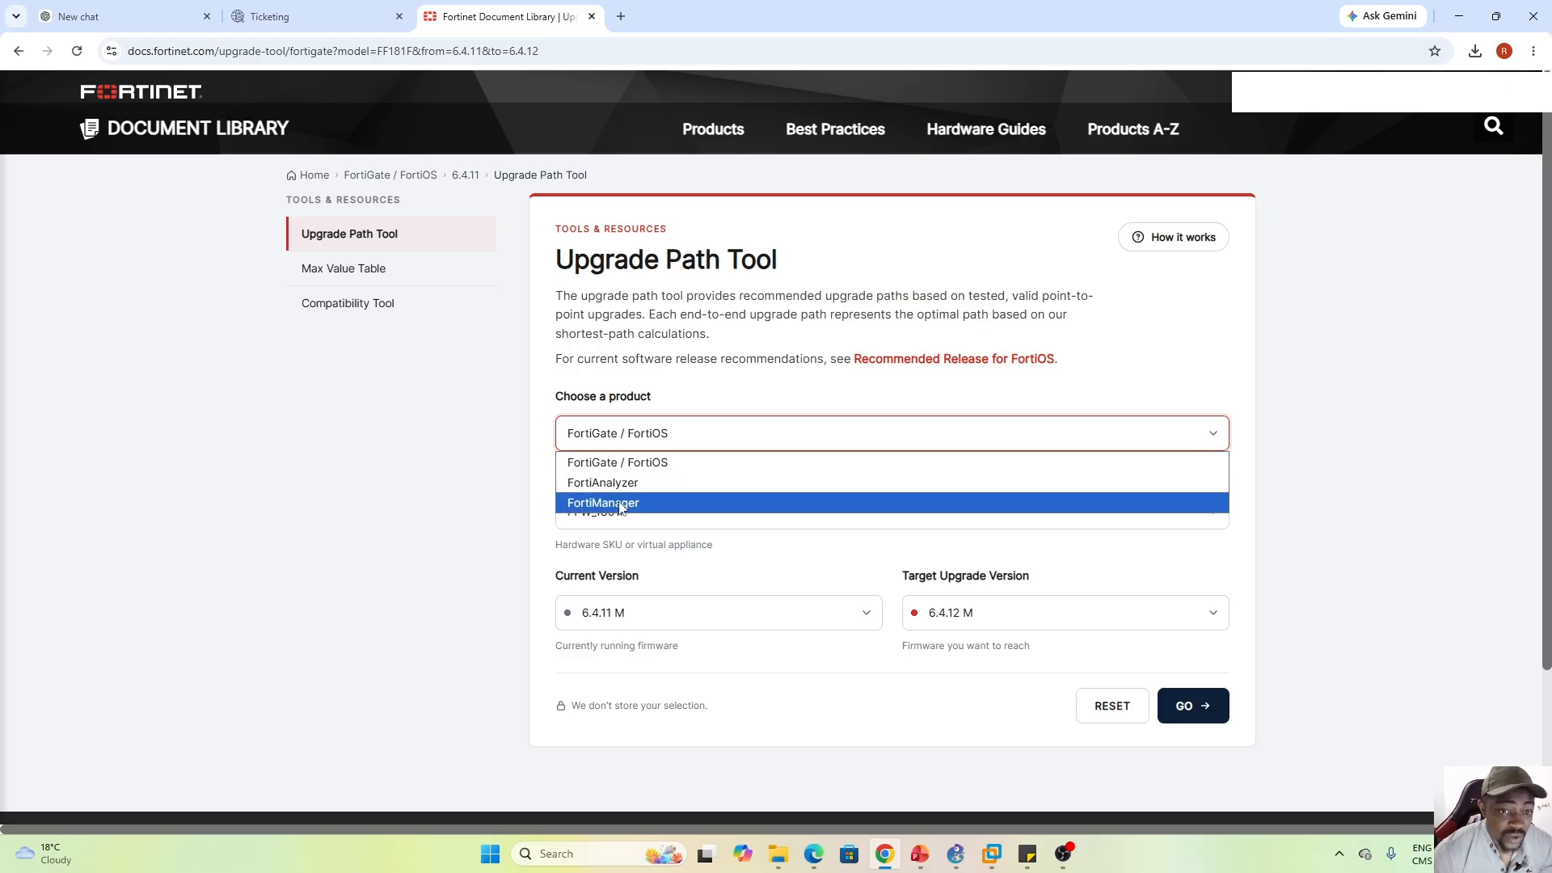
left_click(662, 465)
left_click(697, 514)
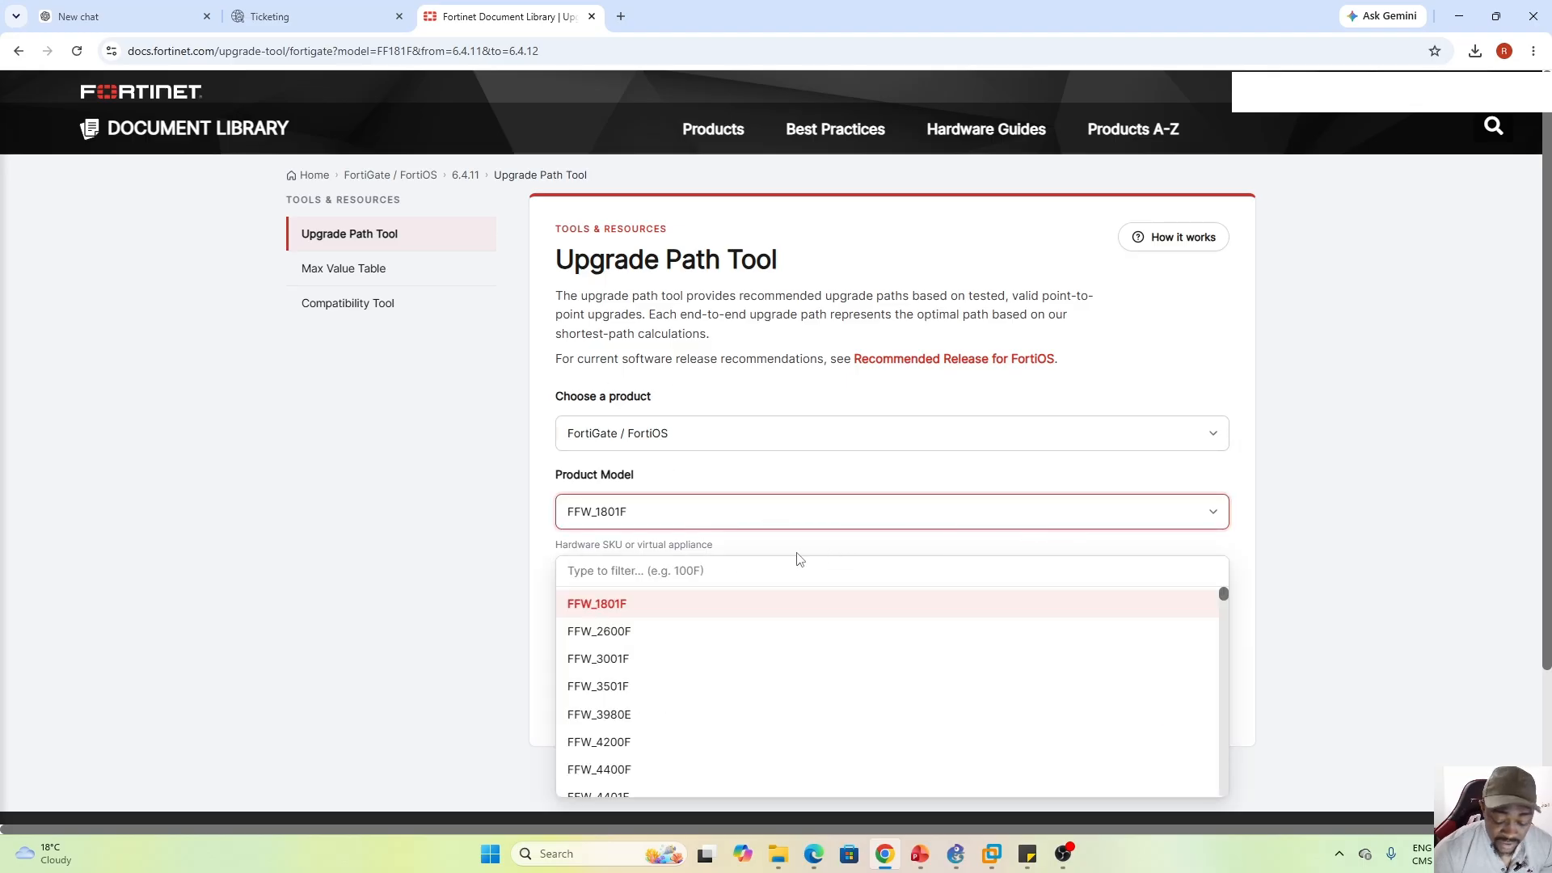
type("60F")
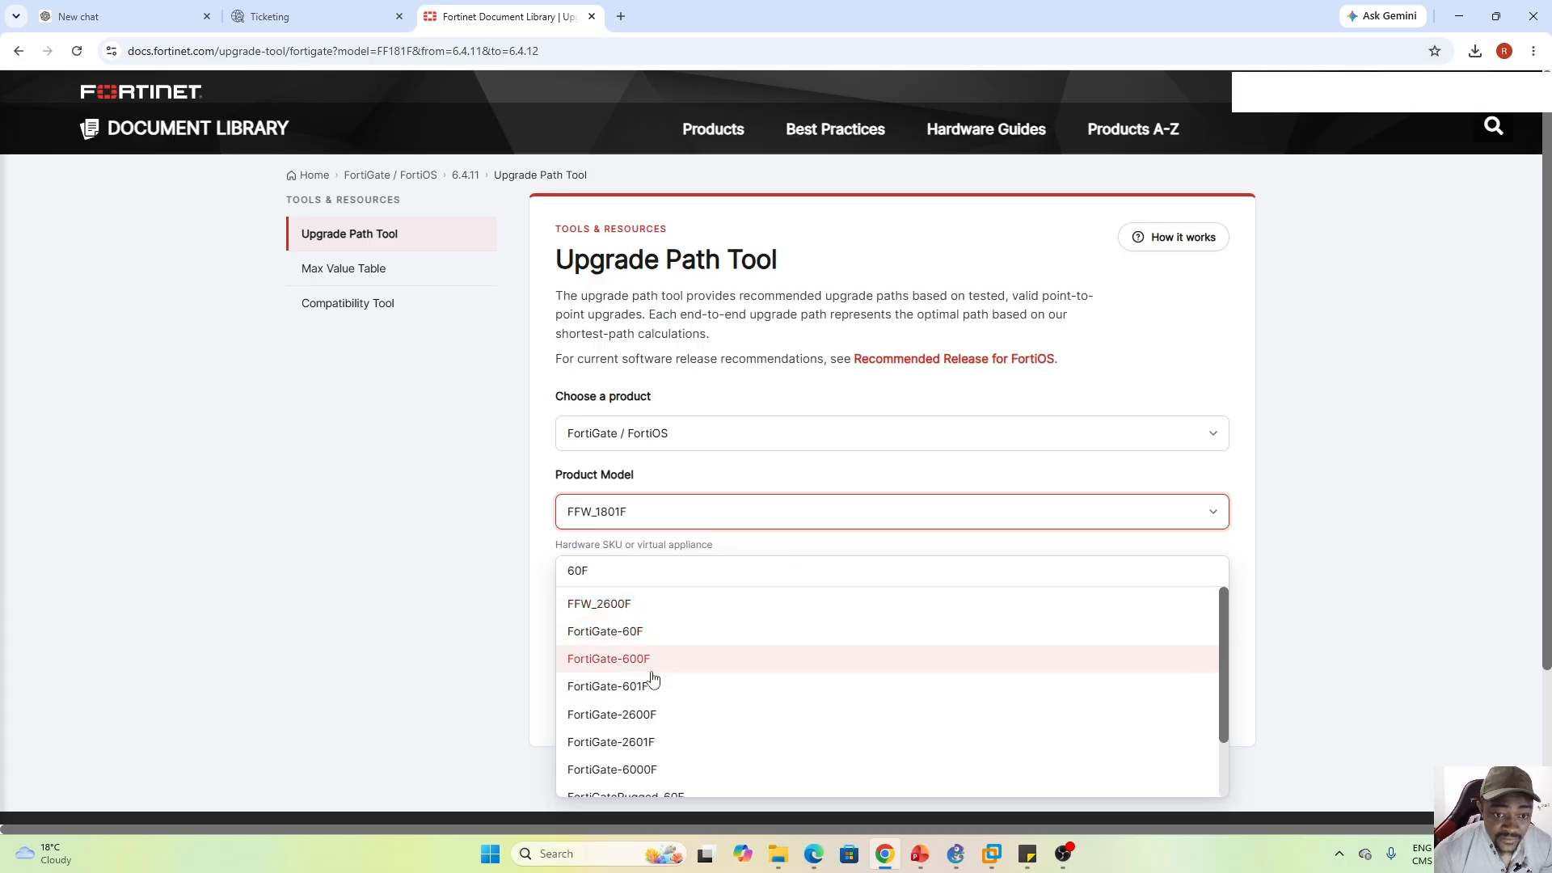
left_click(612, 632)
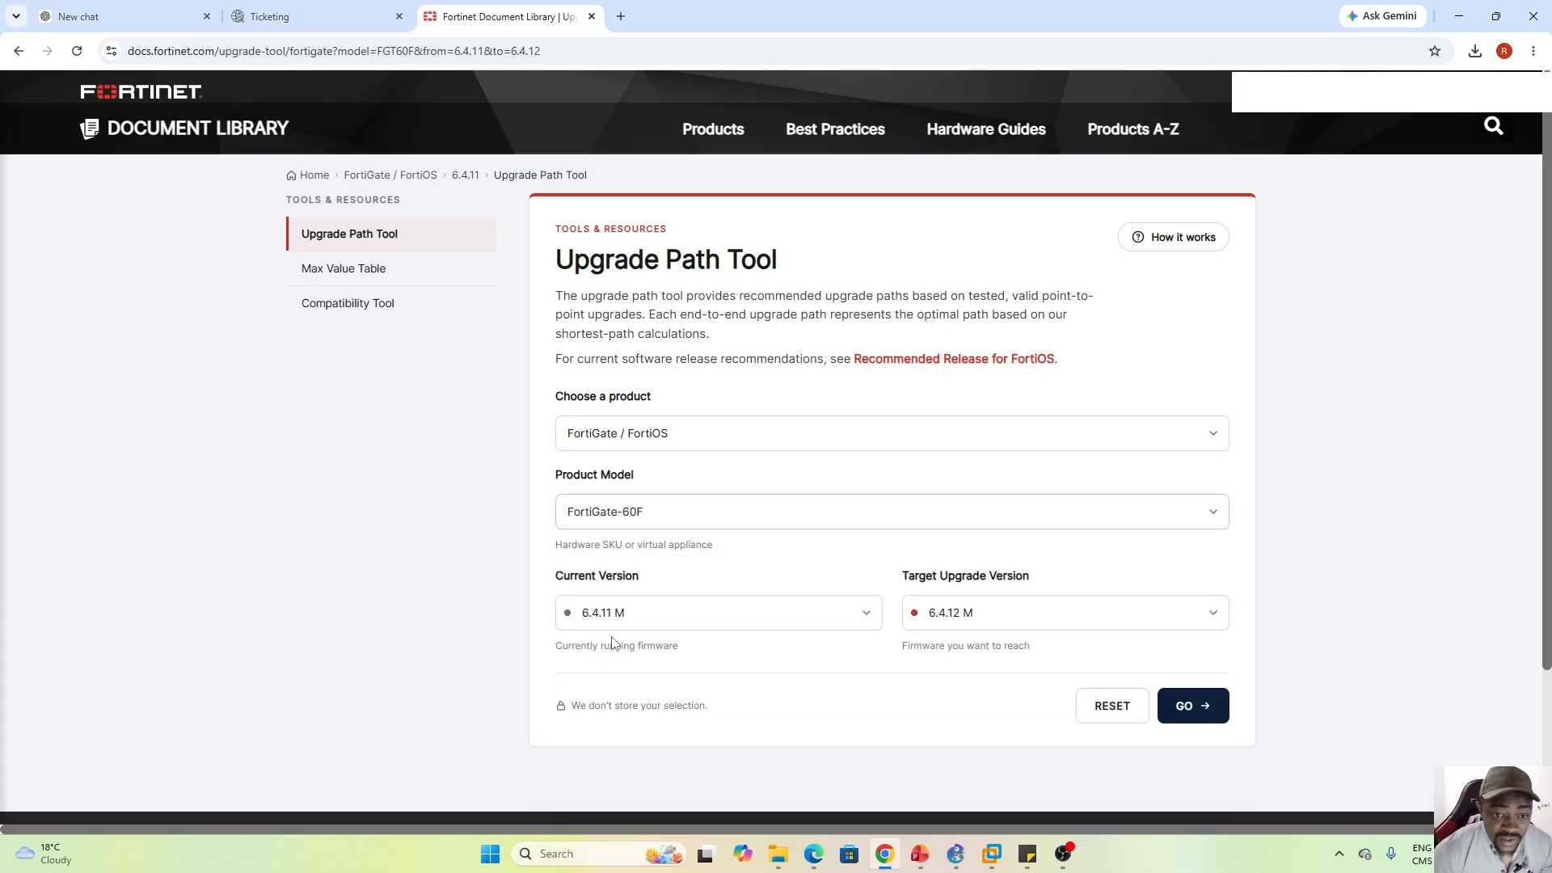
Calculate the 7.2.13 M to 8.0.0 F upgrade path, then return to the FortiCloud tab
left_click(772, 615)
type("7")
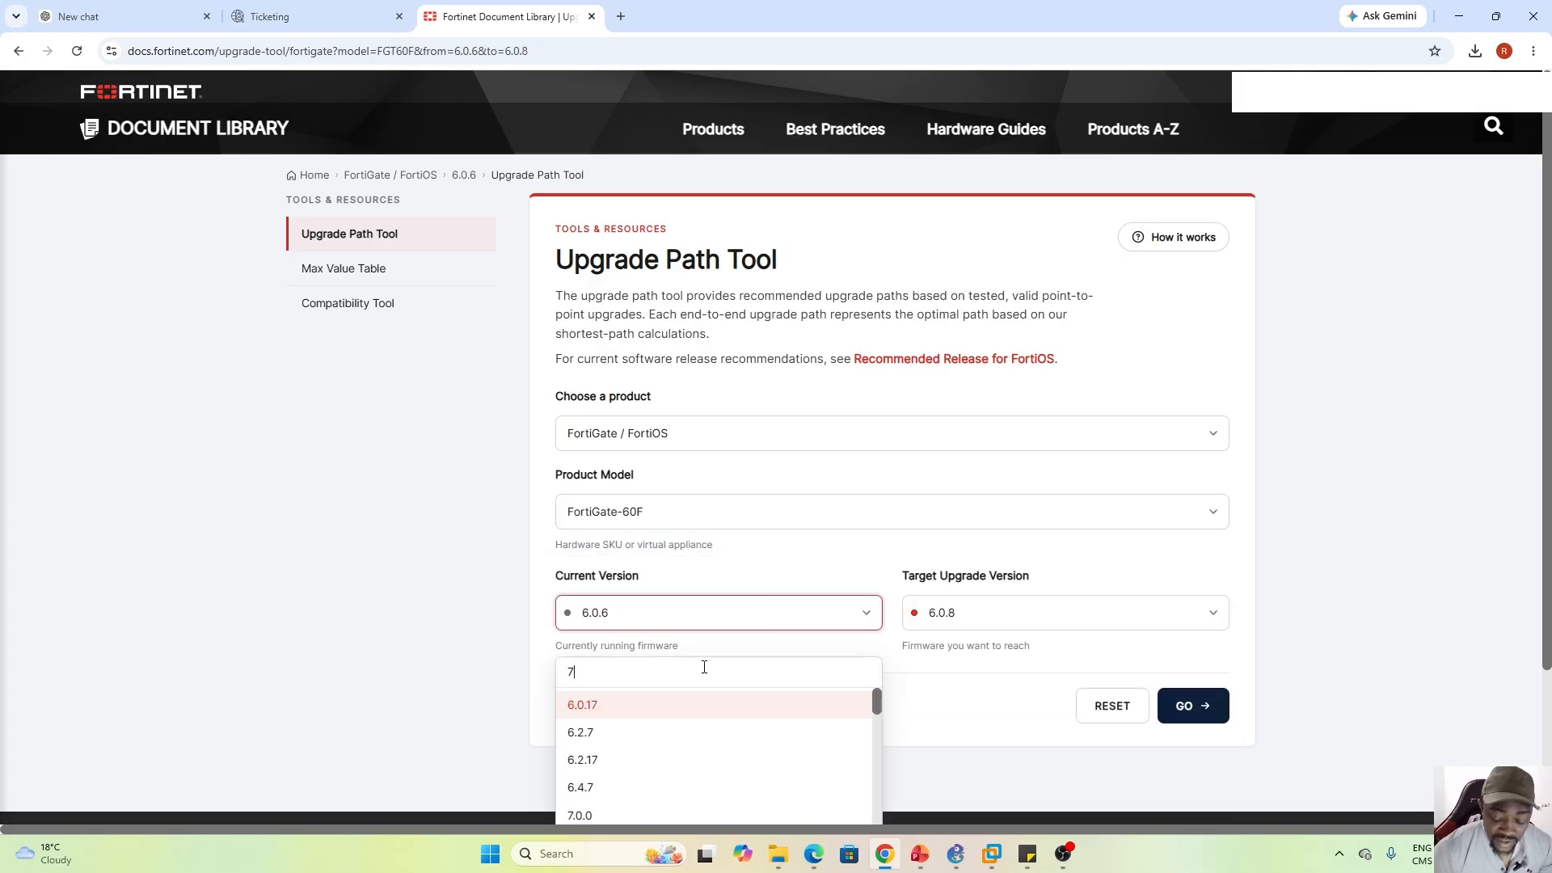
type(".2.13")
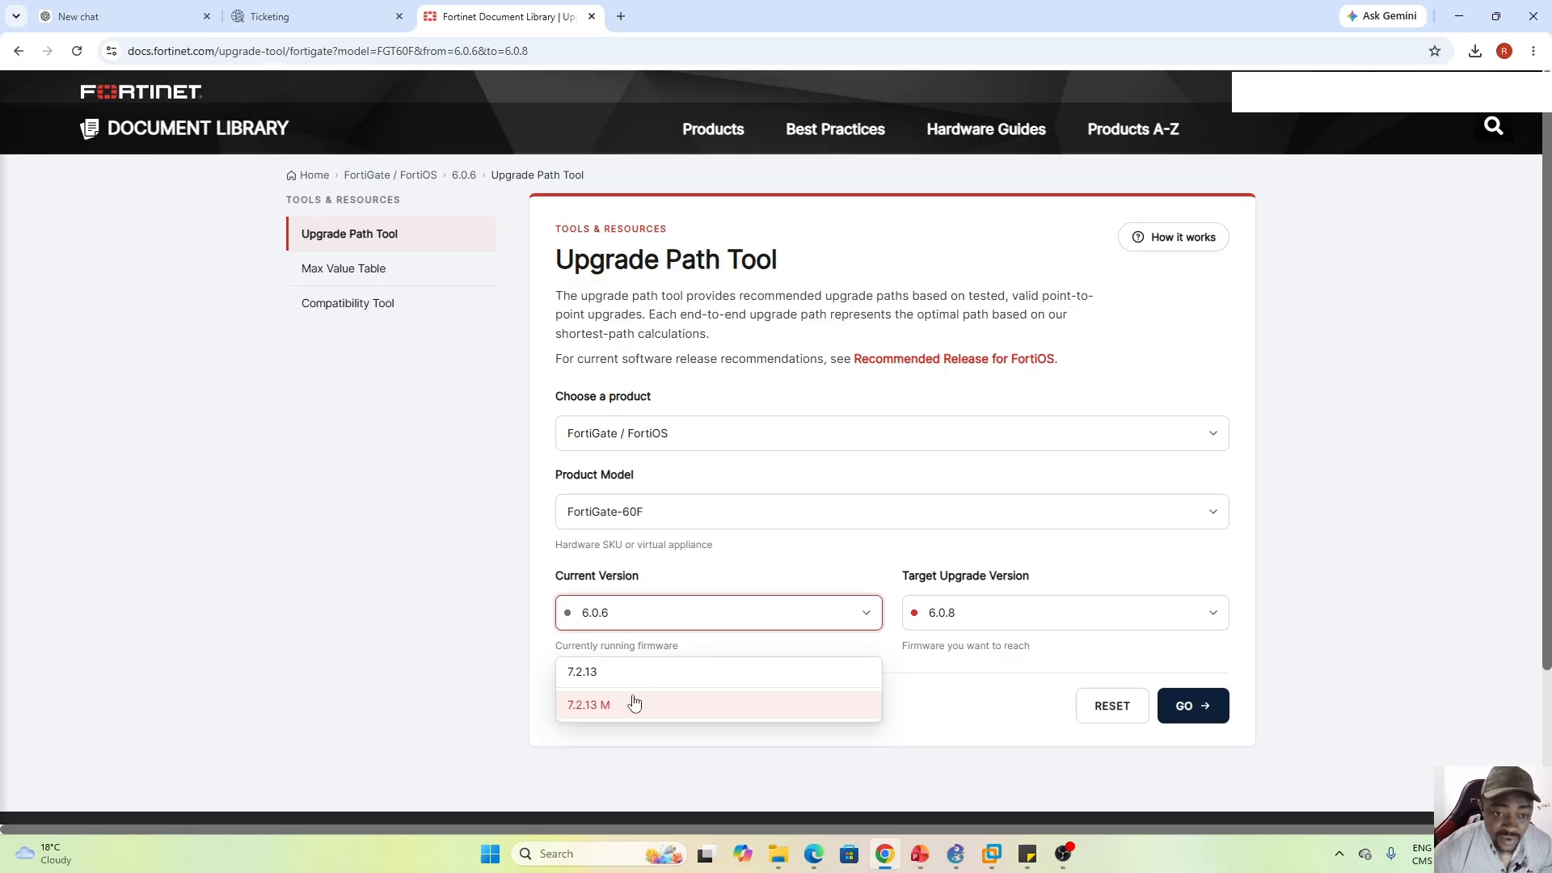
left_click(634, 703)
left_click(976, 624)
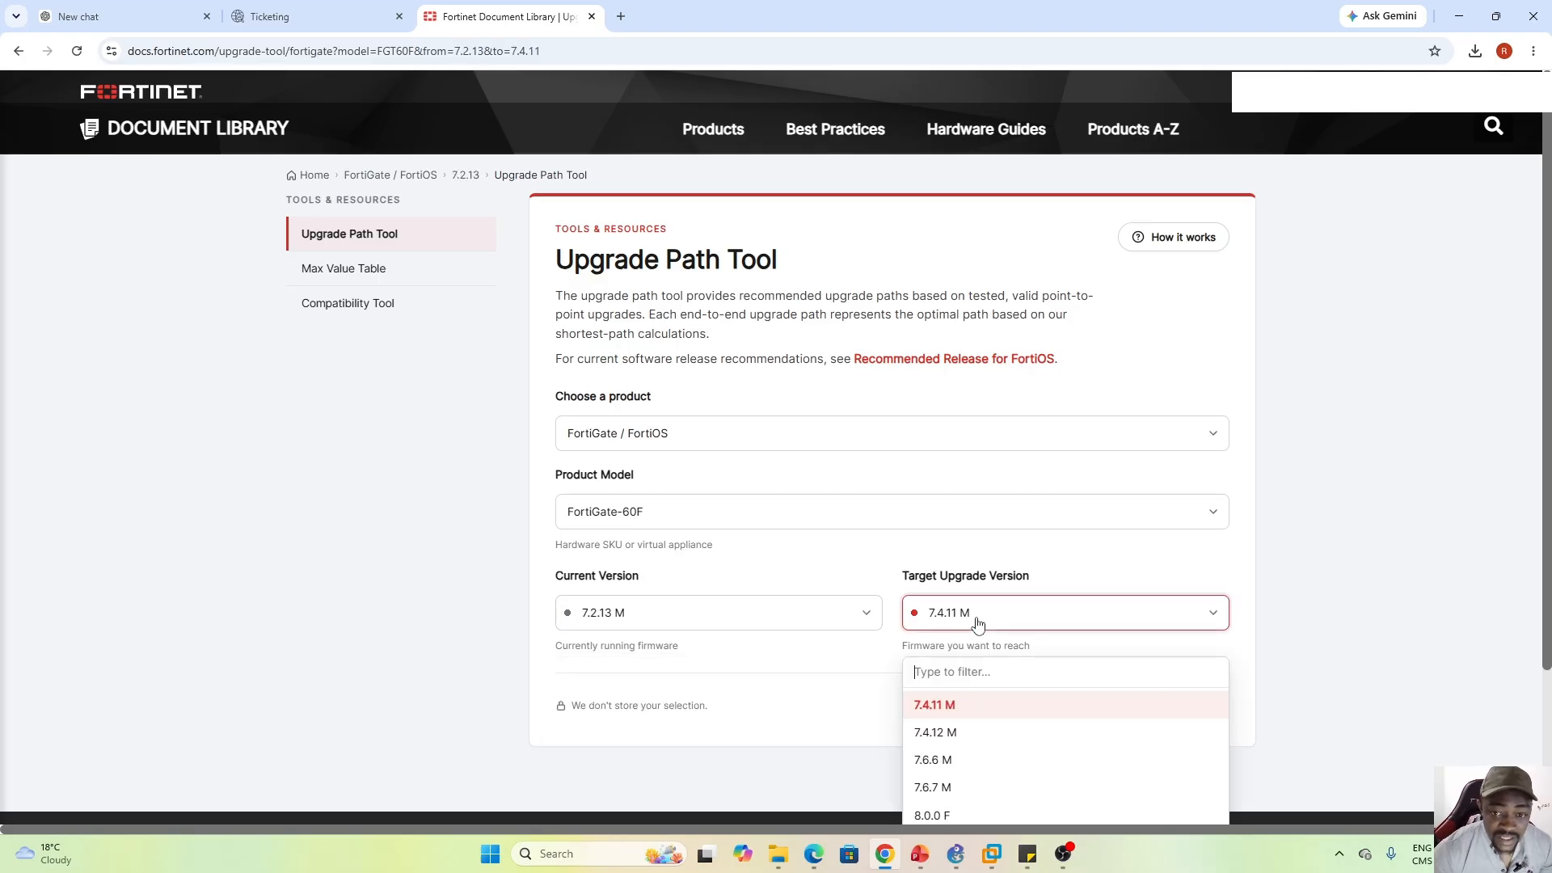
left_click(944, 813)
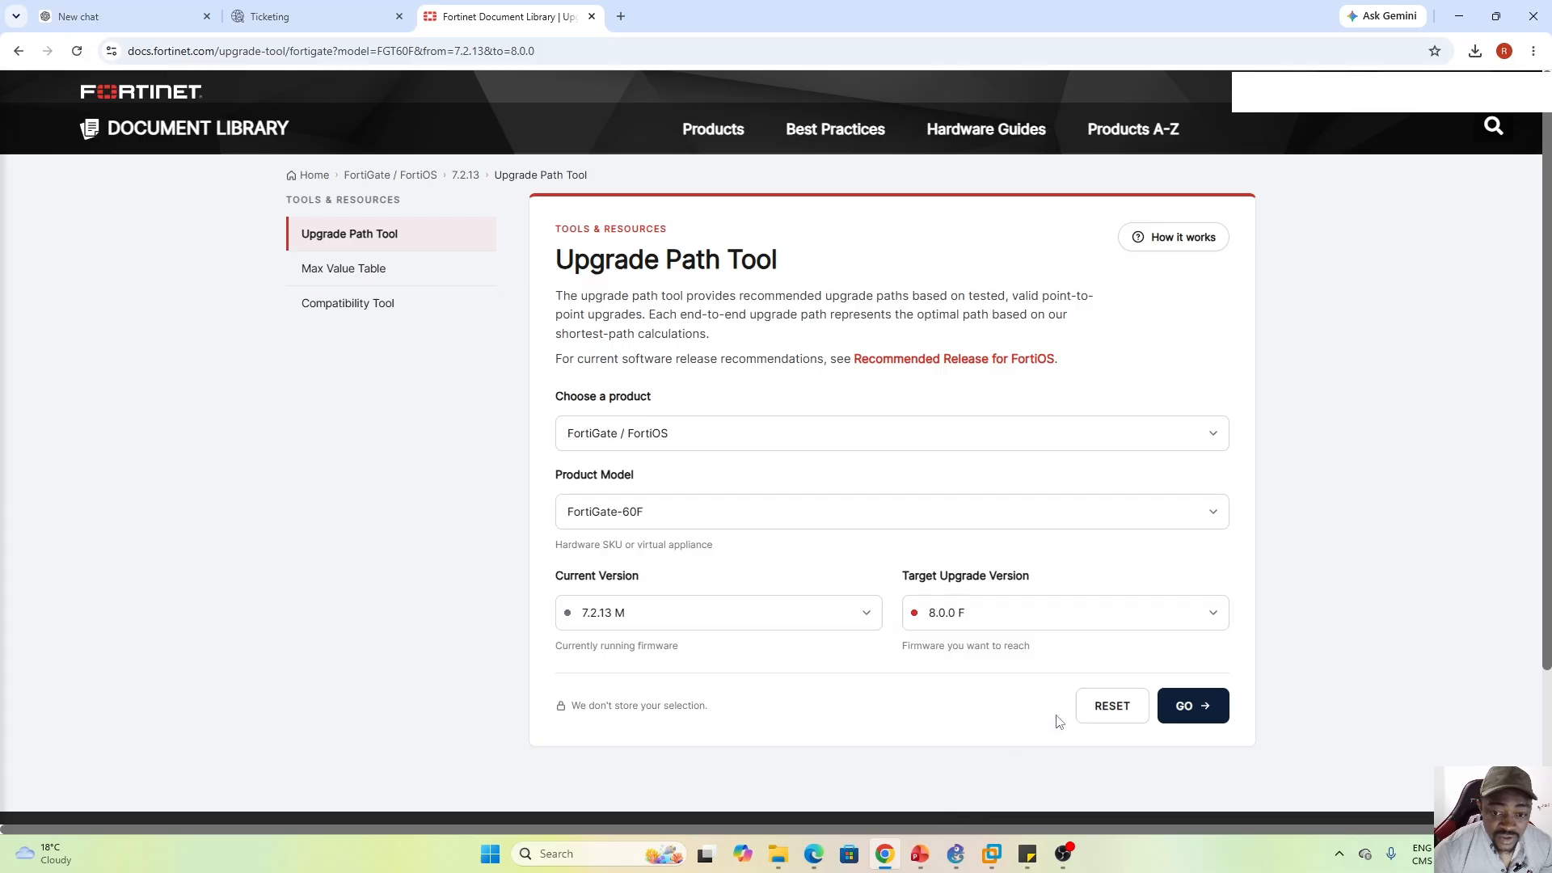
left_click(1193, 706)
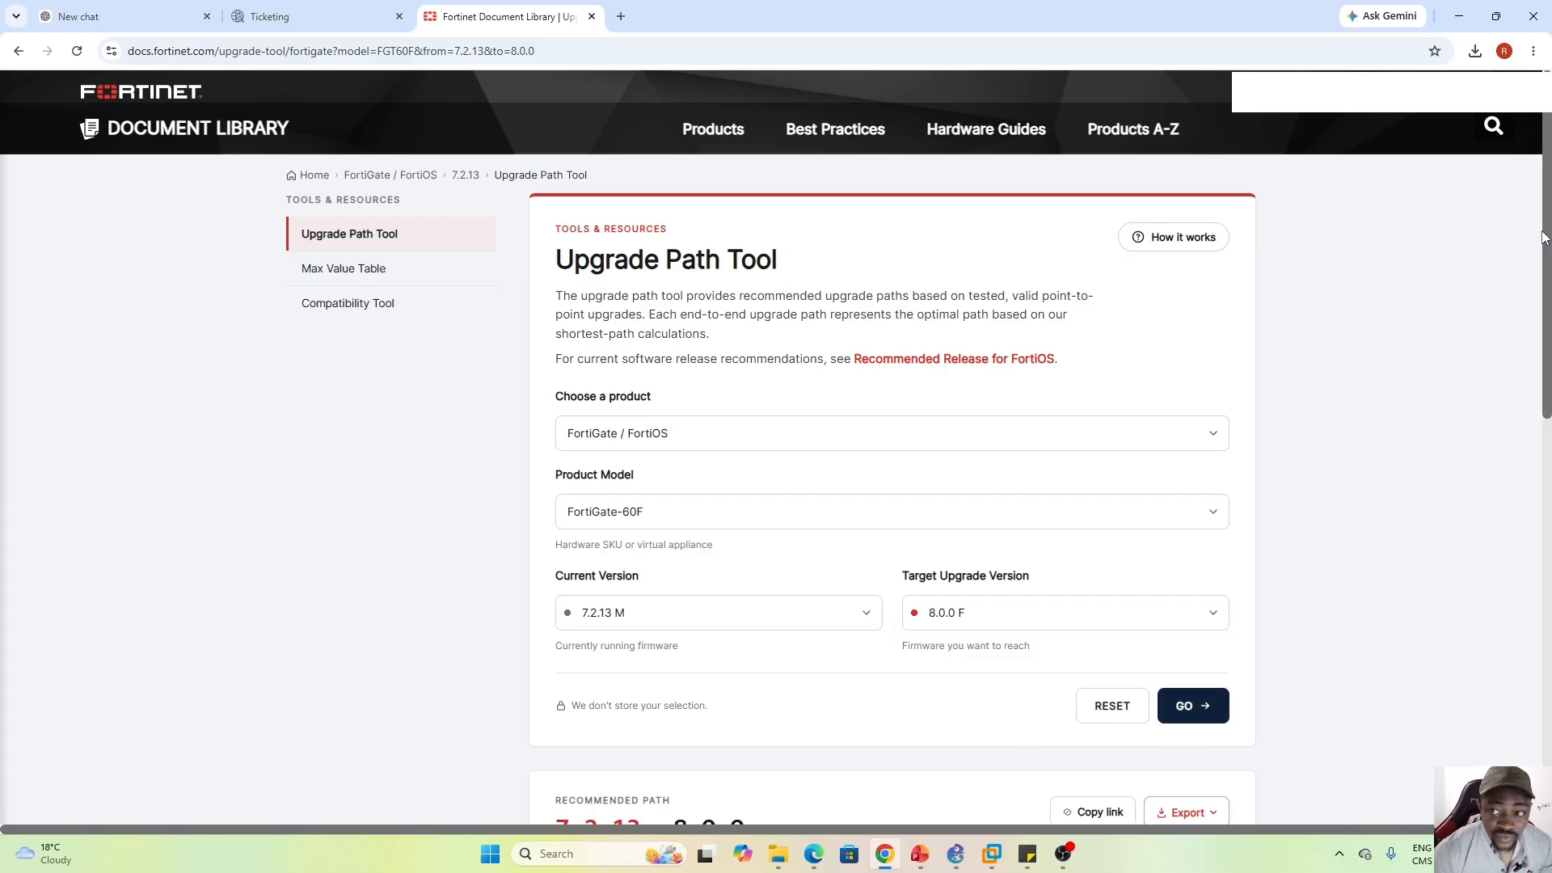
left_click_drag(1544, 237, 1539, 485)
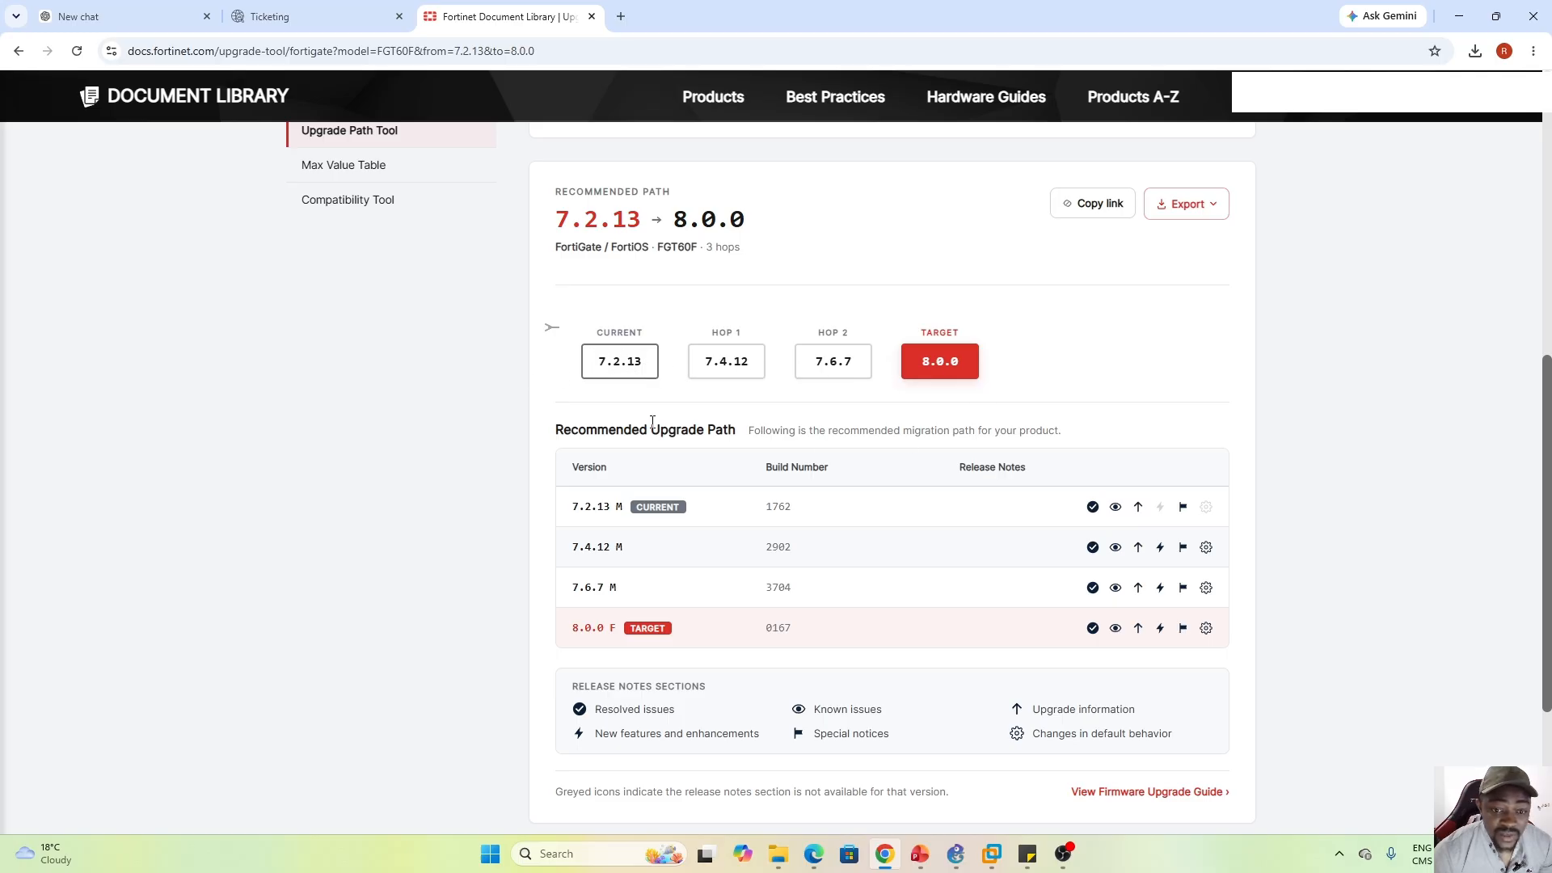
left_click(324, 14)
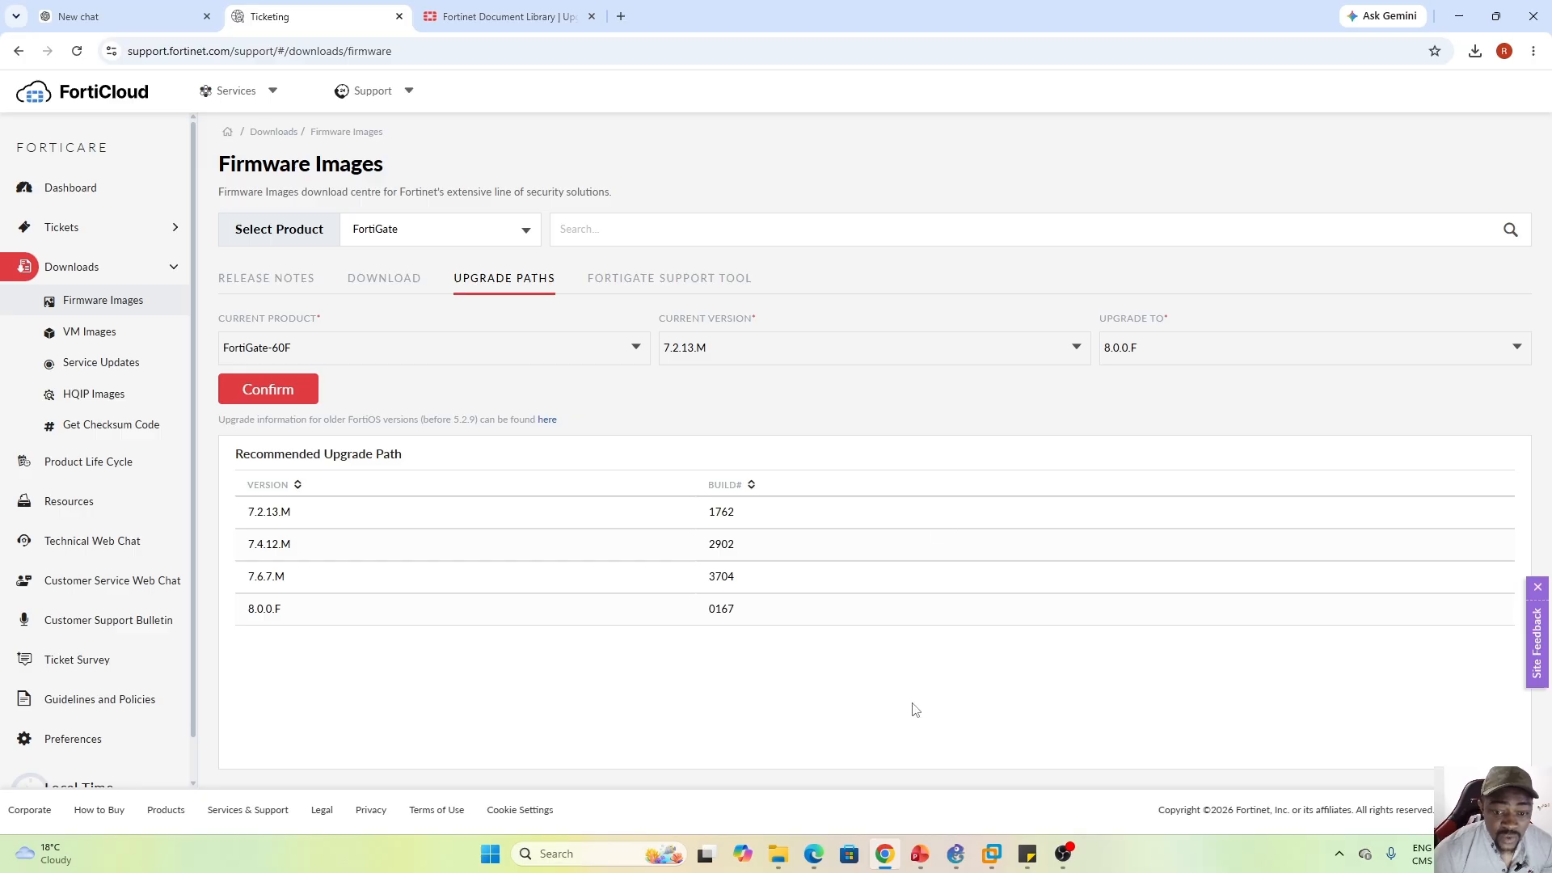
Extract the FGT_VM64 v8.0.0 zip in Downloads, then bring VMware Workstation forward
left_click(778, 857)
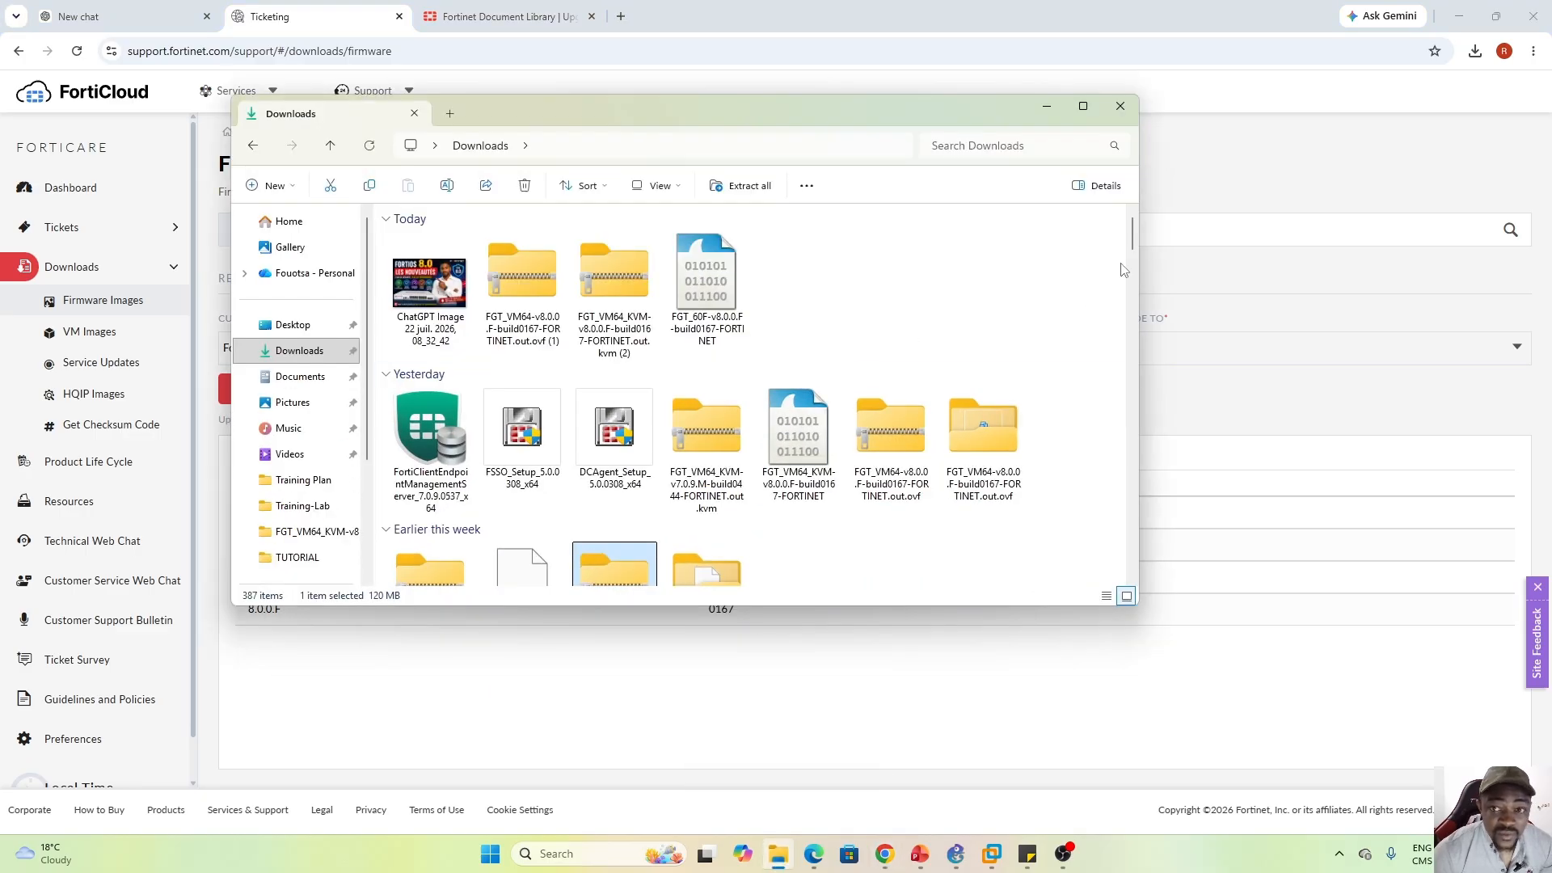
left_click(286, 353)
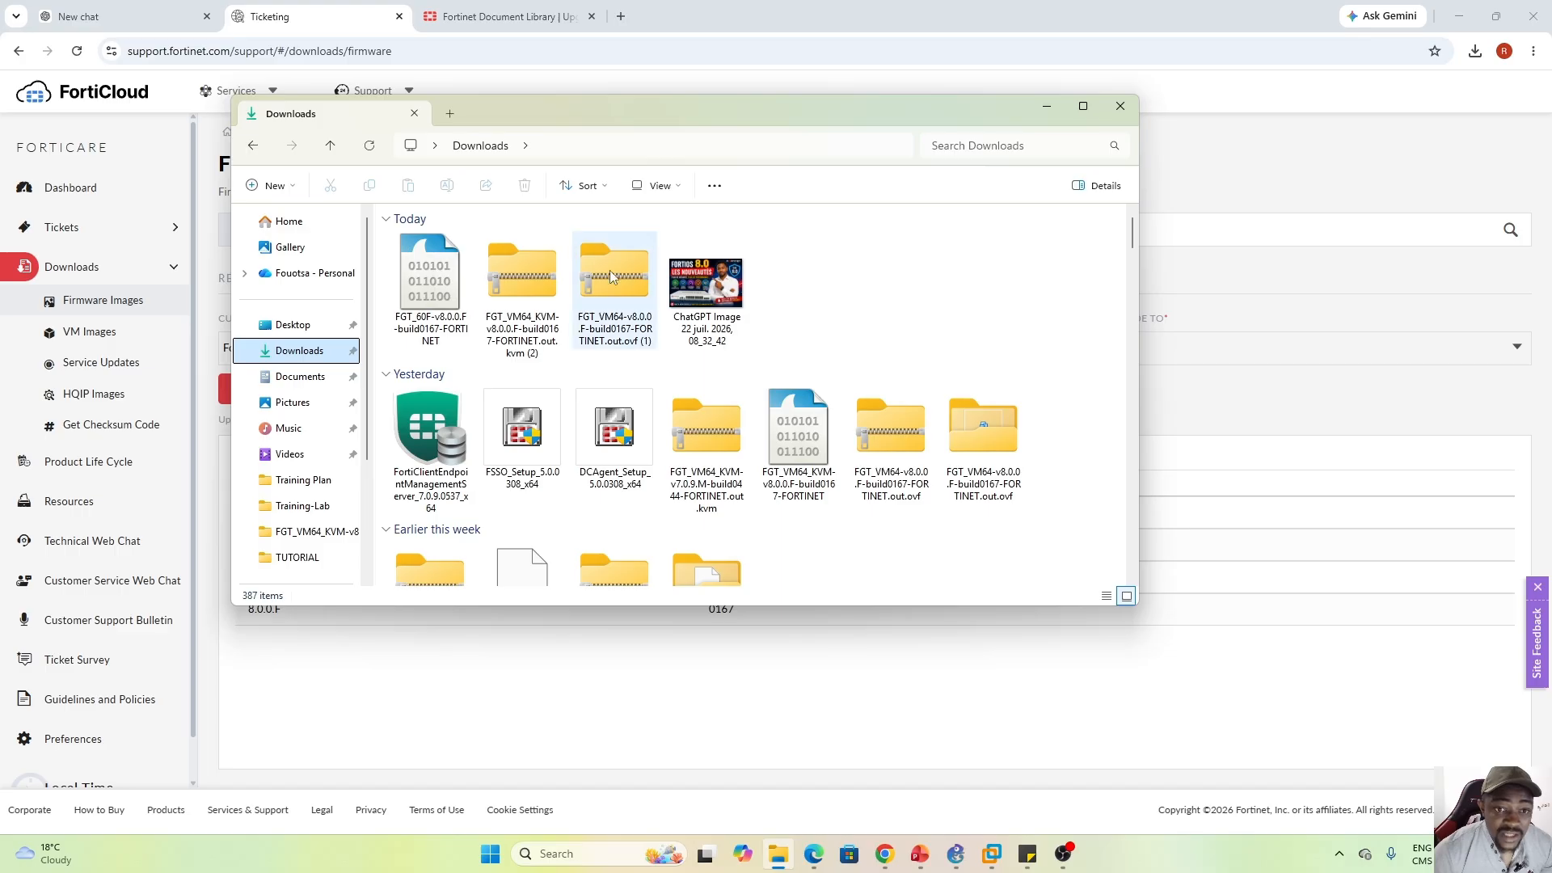
left_click(616, 329)
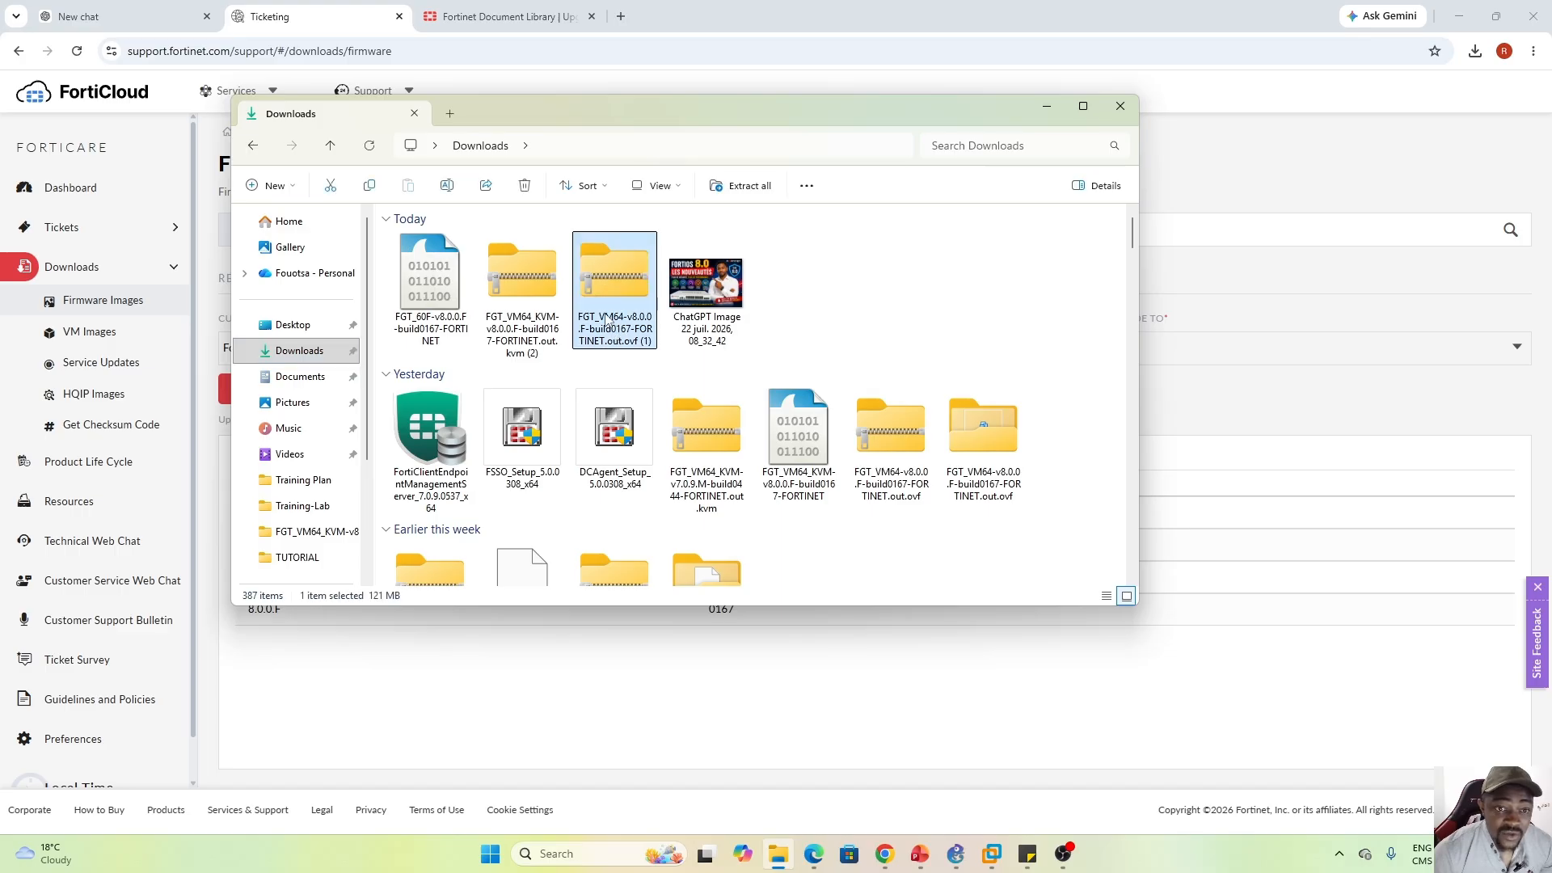
right_click(616, 303)
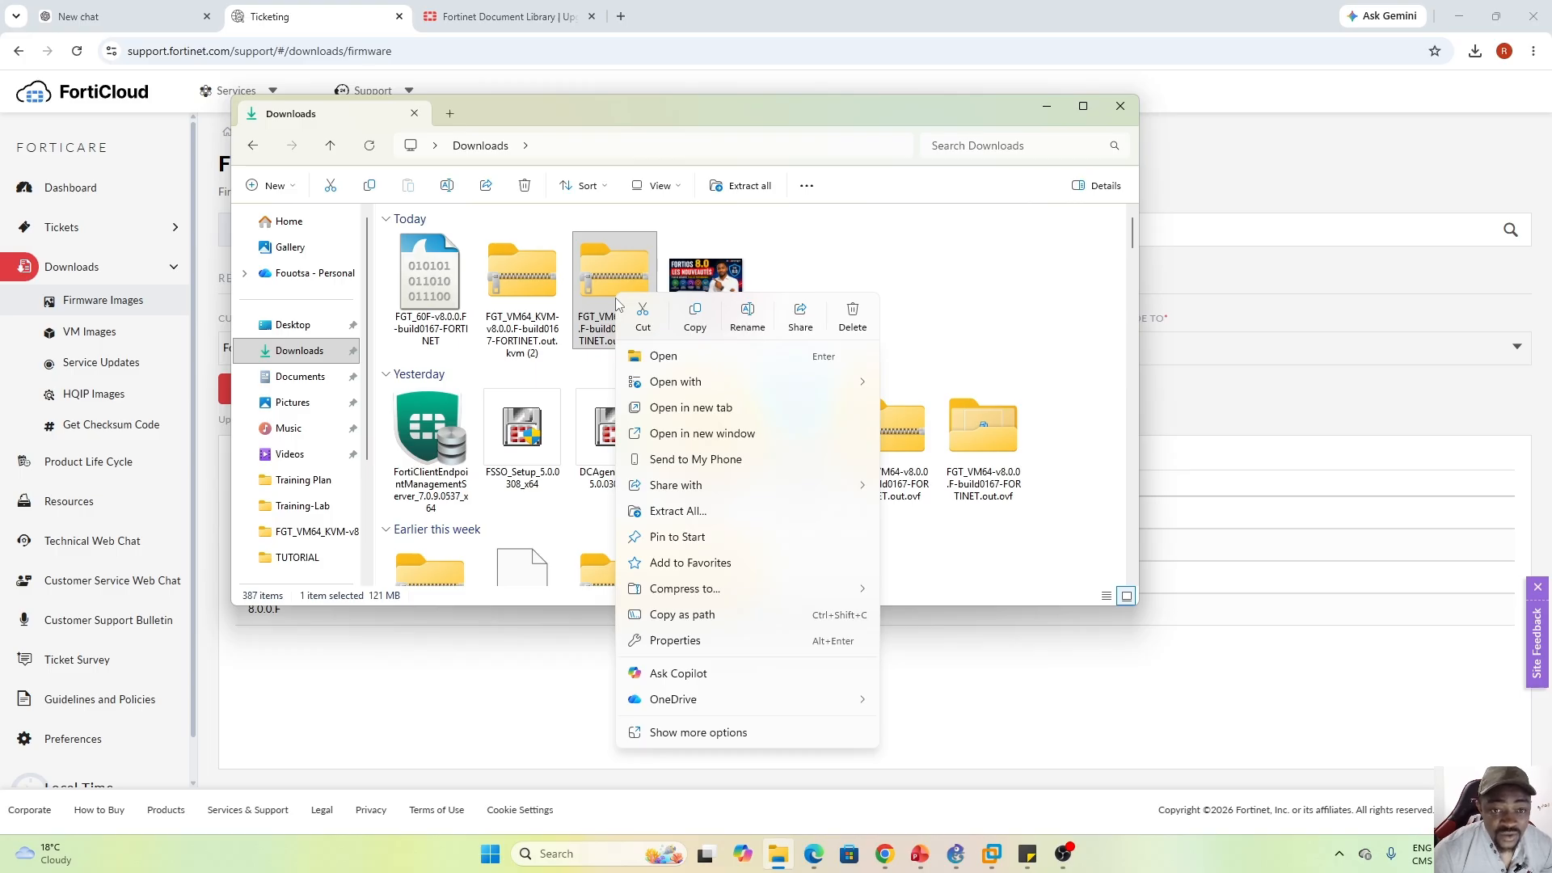
left_click(677, 512)
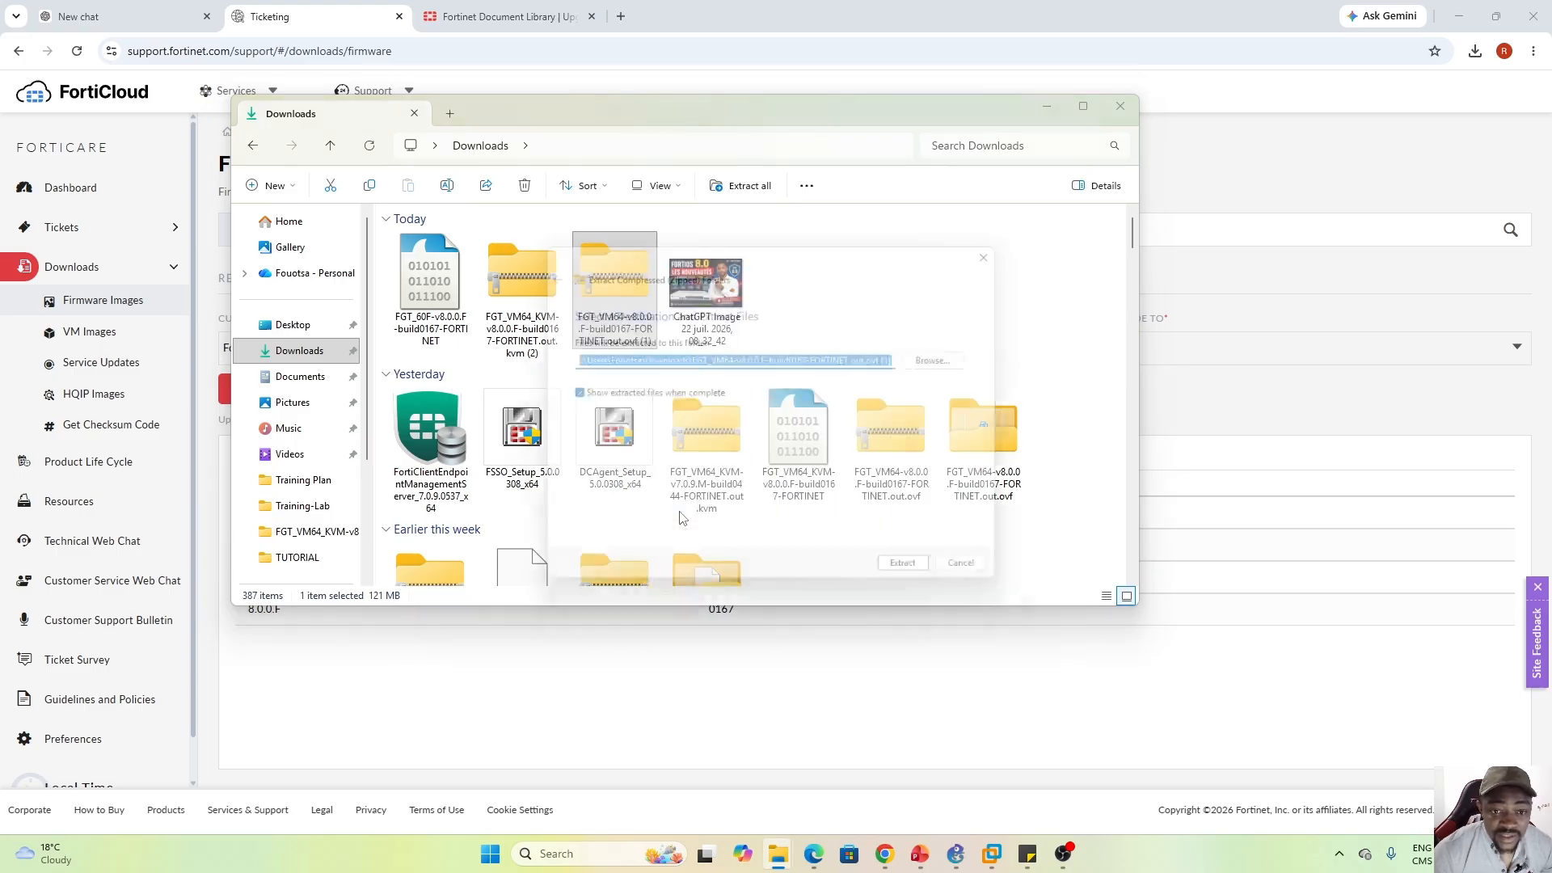
left_click(921, 580)
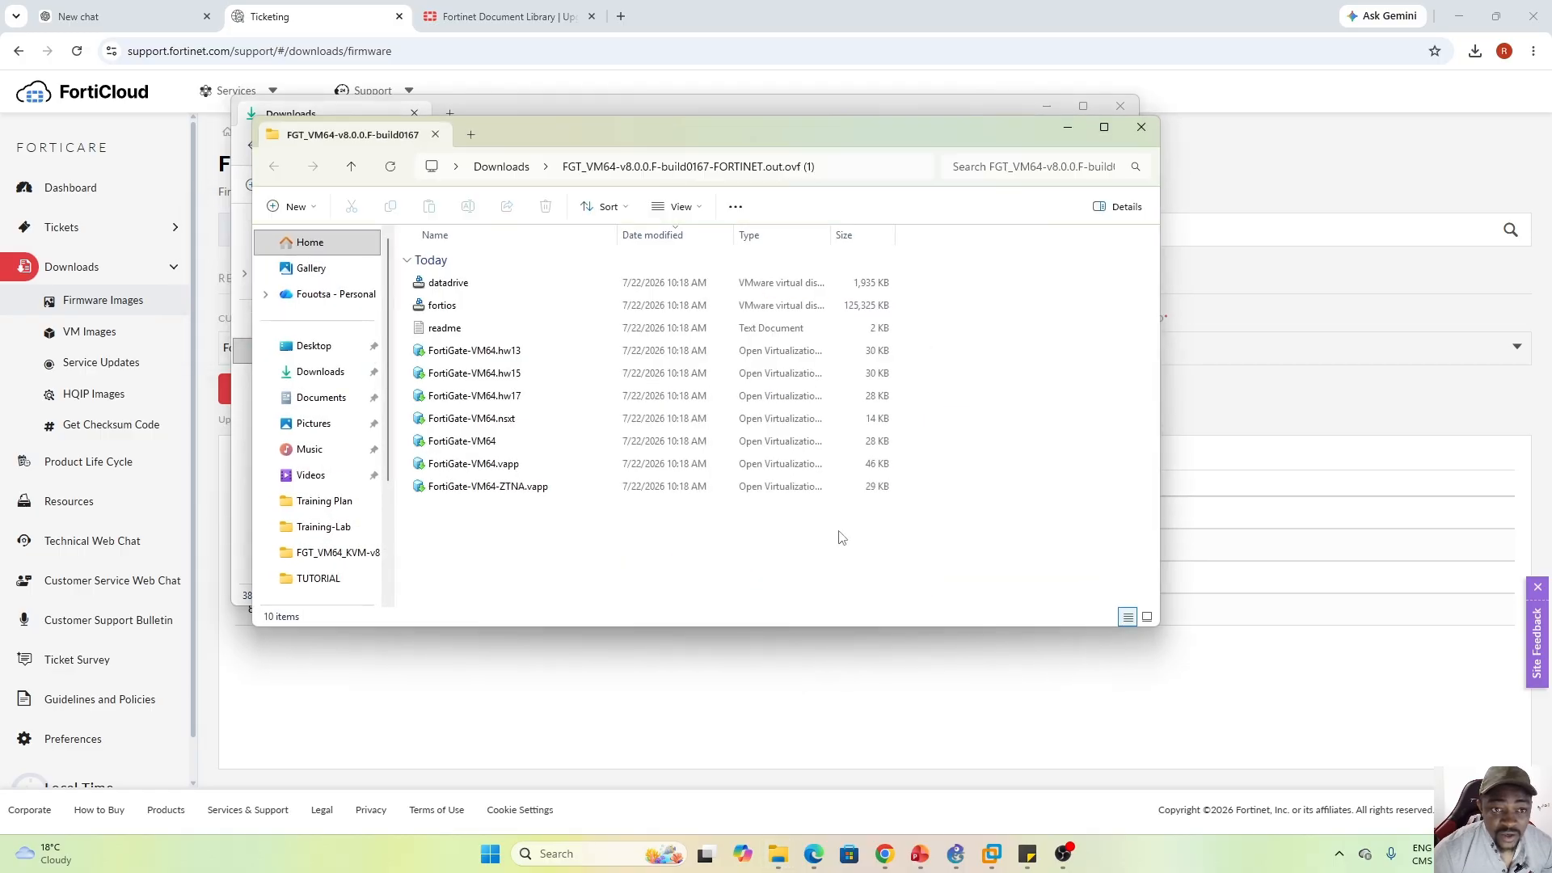
left_click_drag(660, 134, 687, 158)
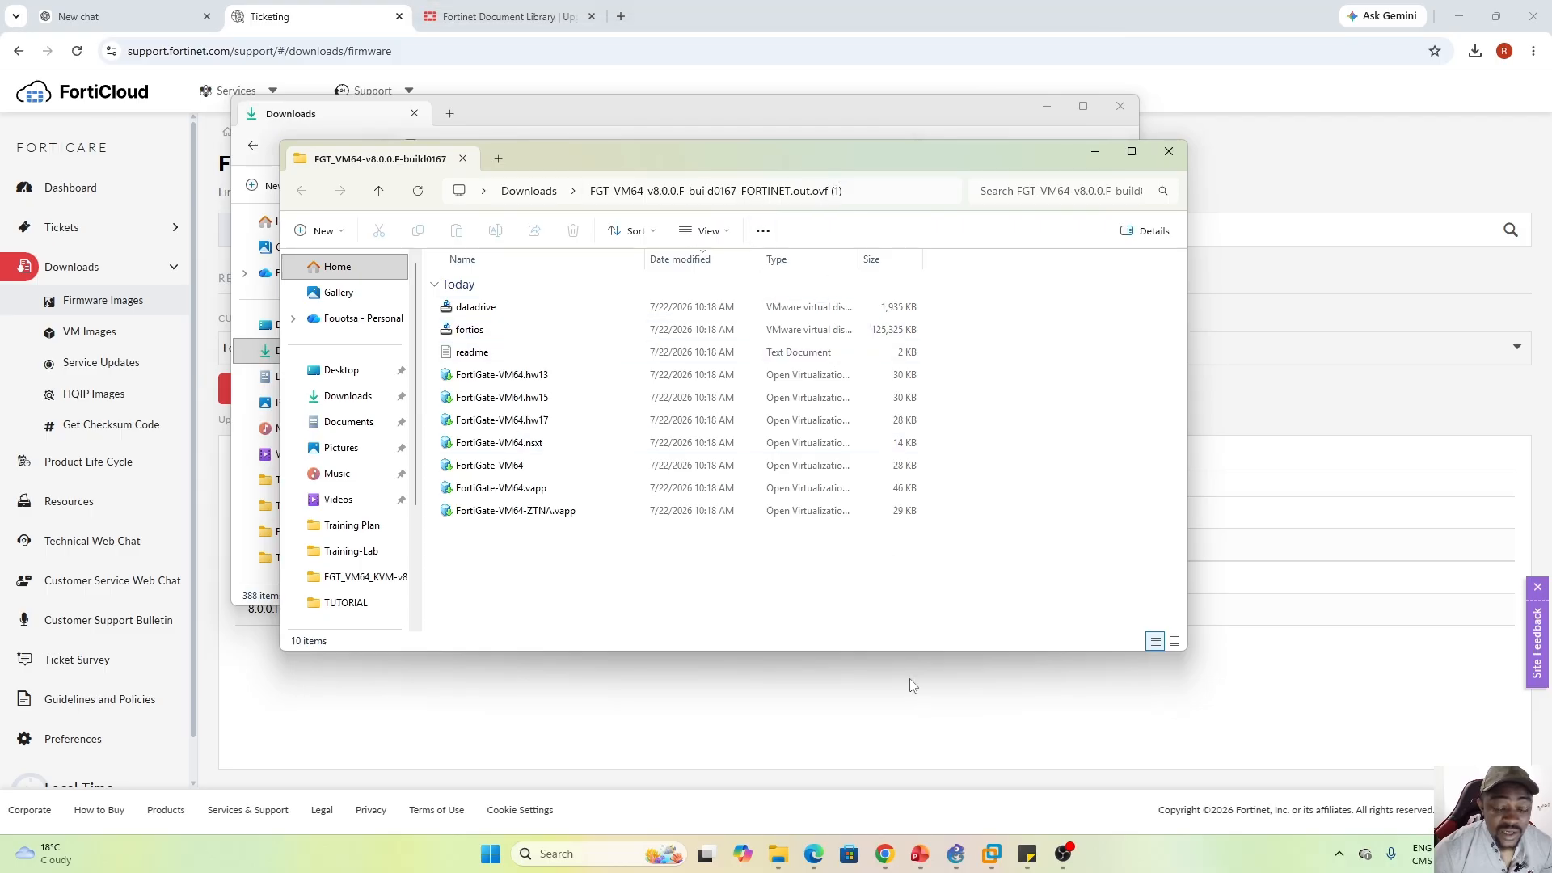
left_click(992, 854)
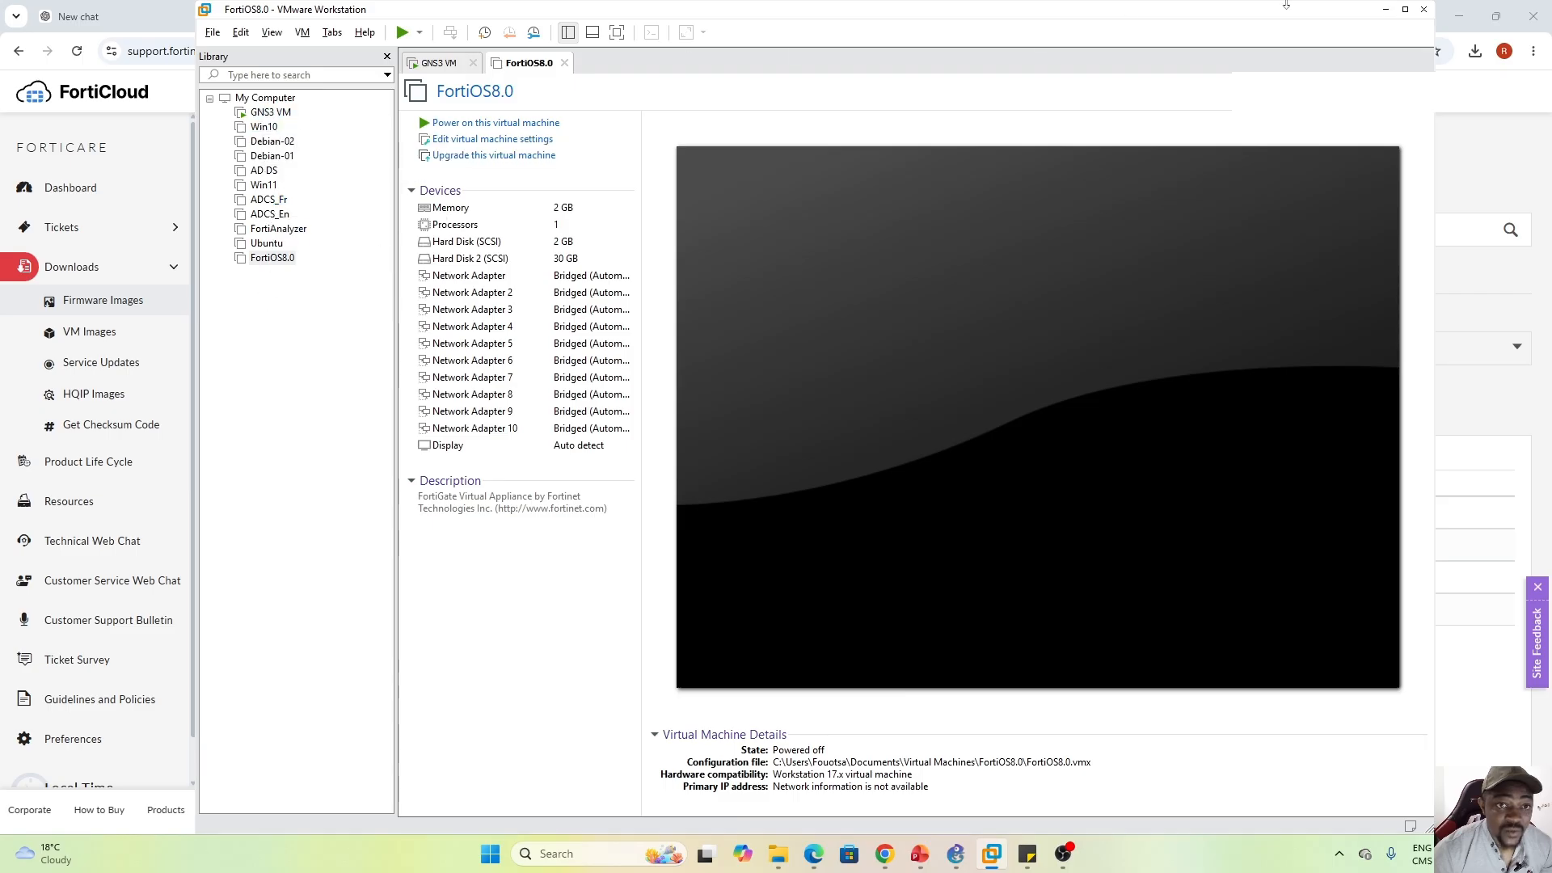
Open the extracted FortiGate-VM64 file with VMware Workstation
left_click(1405, 9)
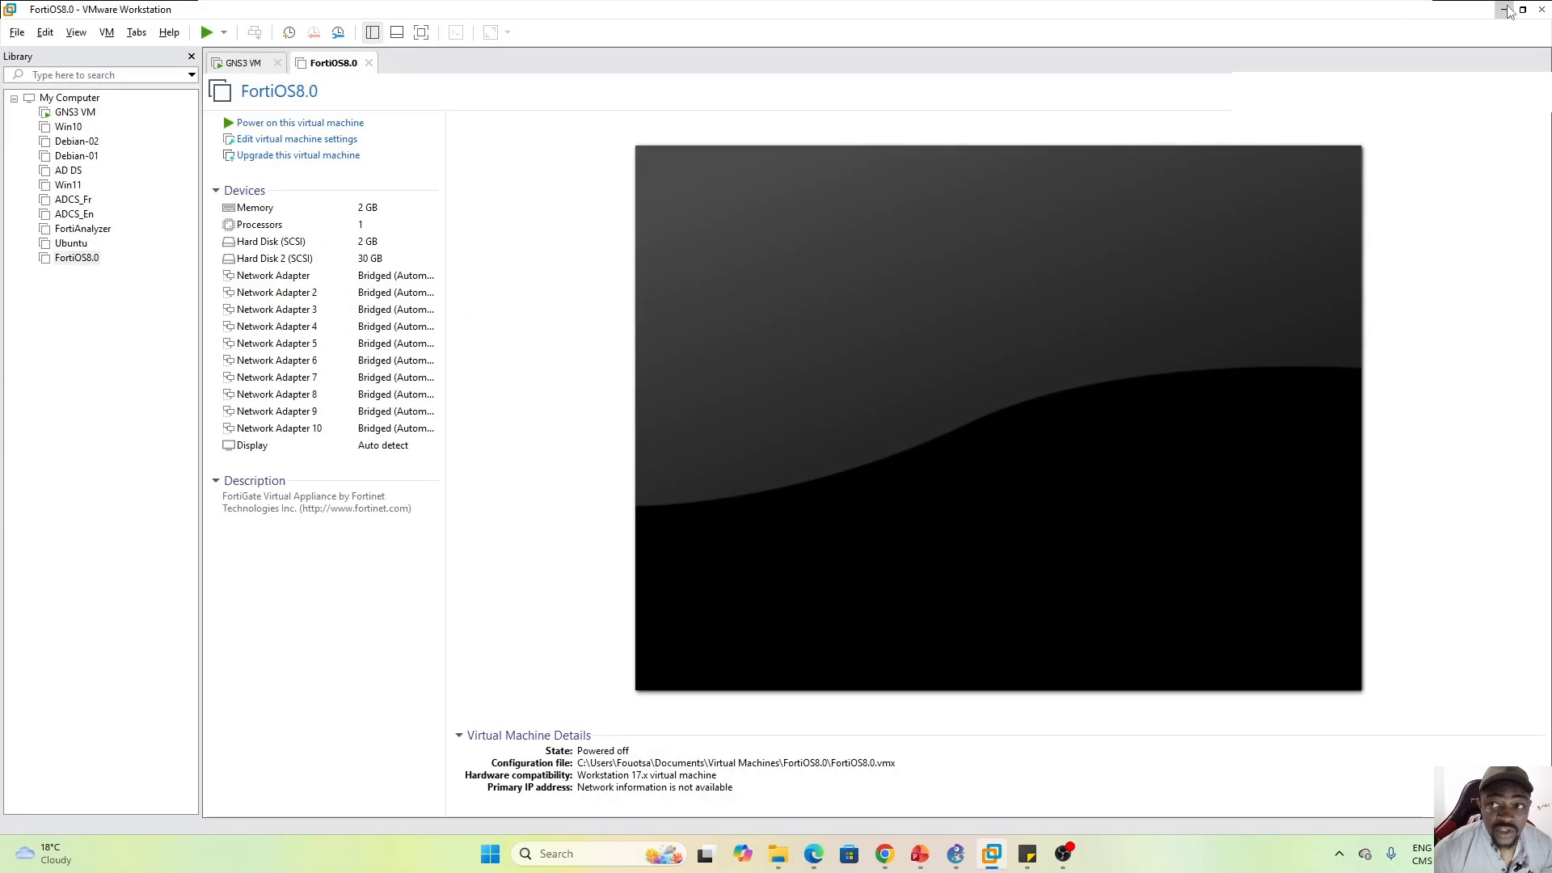
left_click(1505, 10)
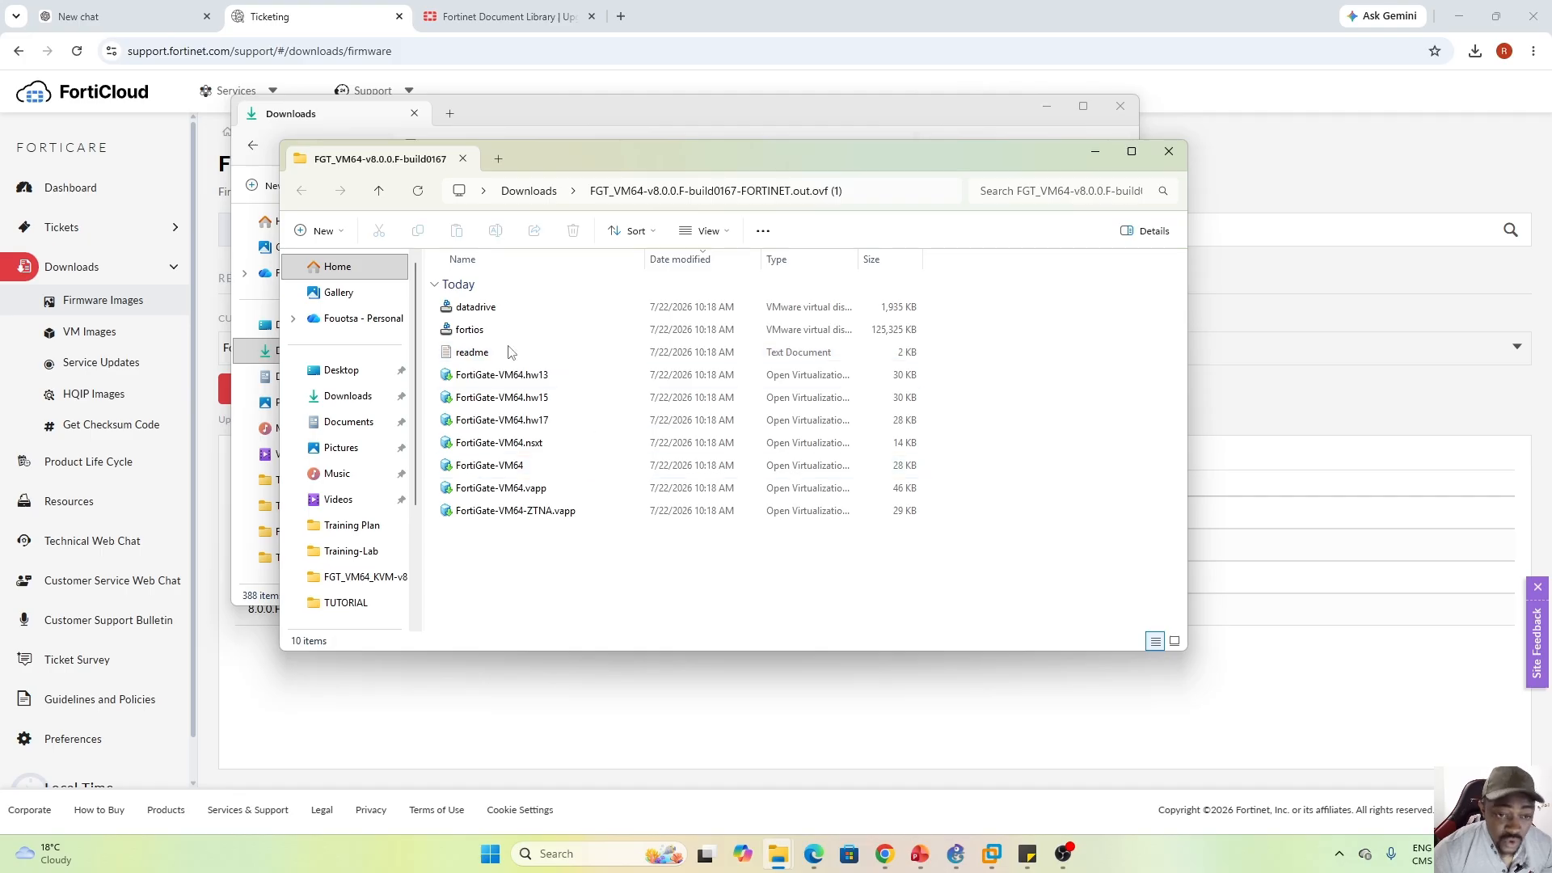
left_click(505, 466)
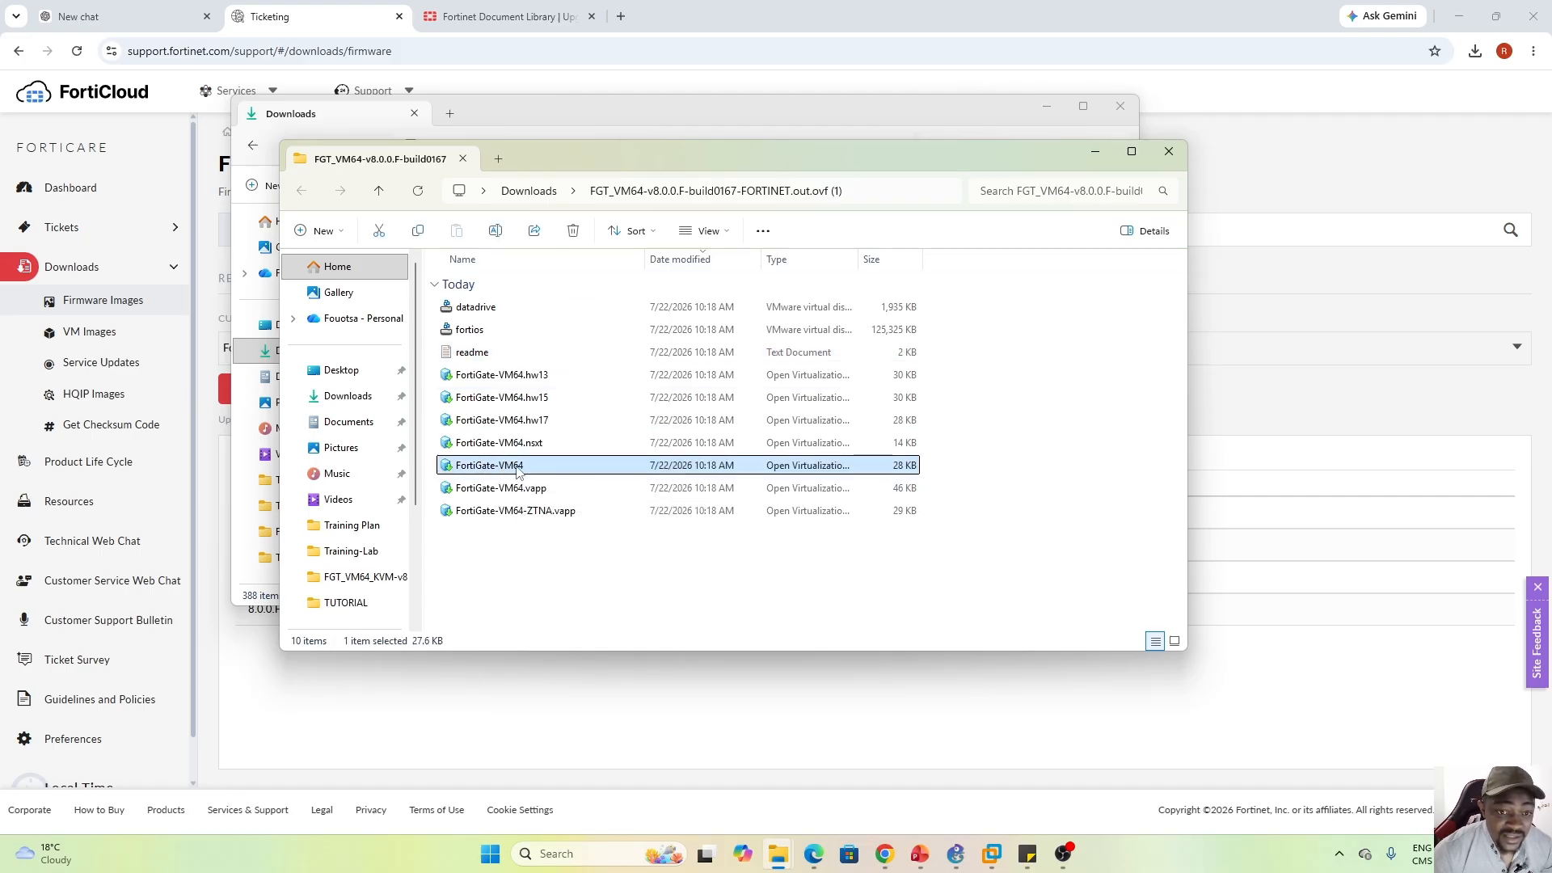
right_click(517, 471)
mouse_move(744, 177)
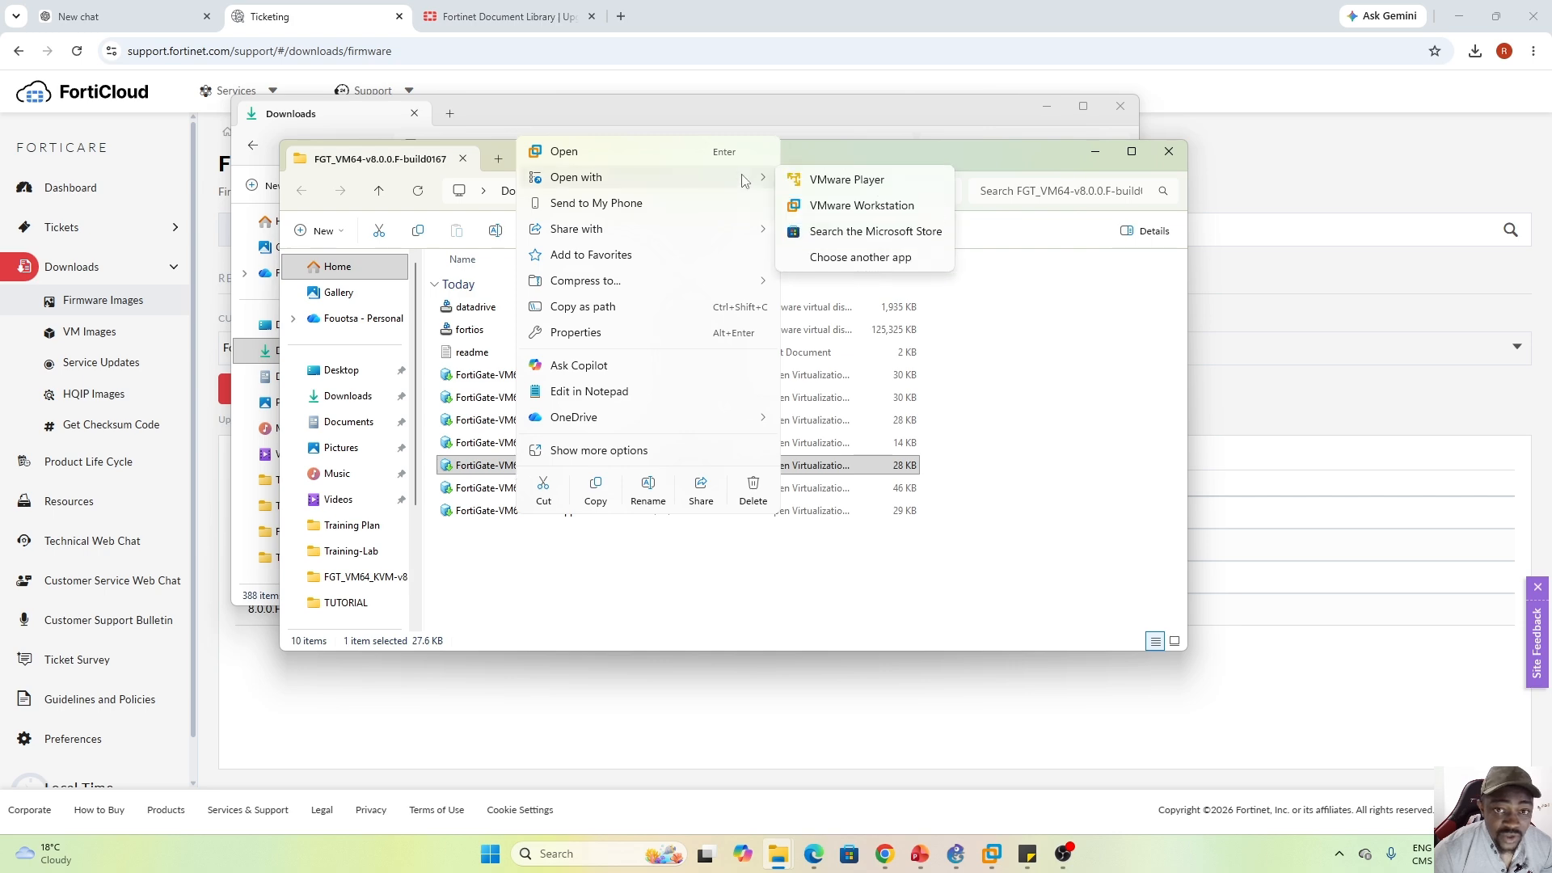
left_click(860, 206)
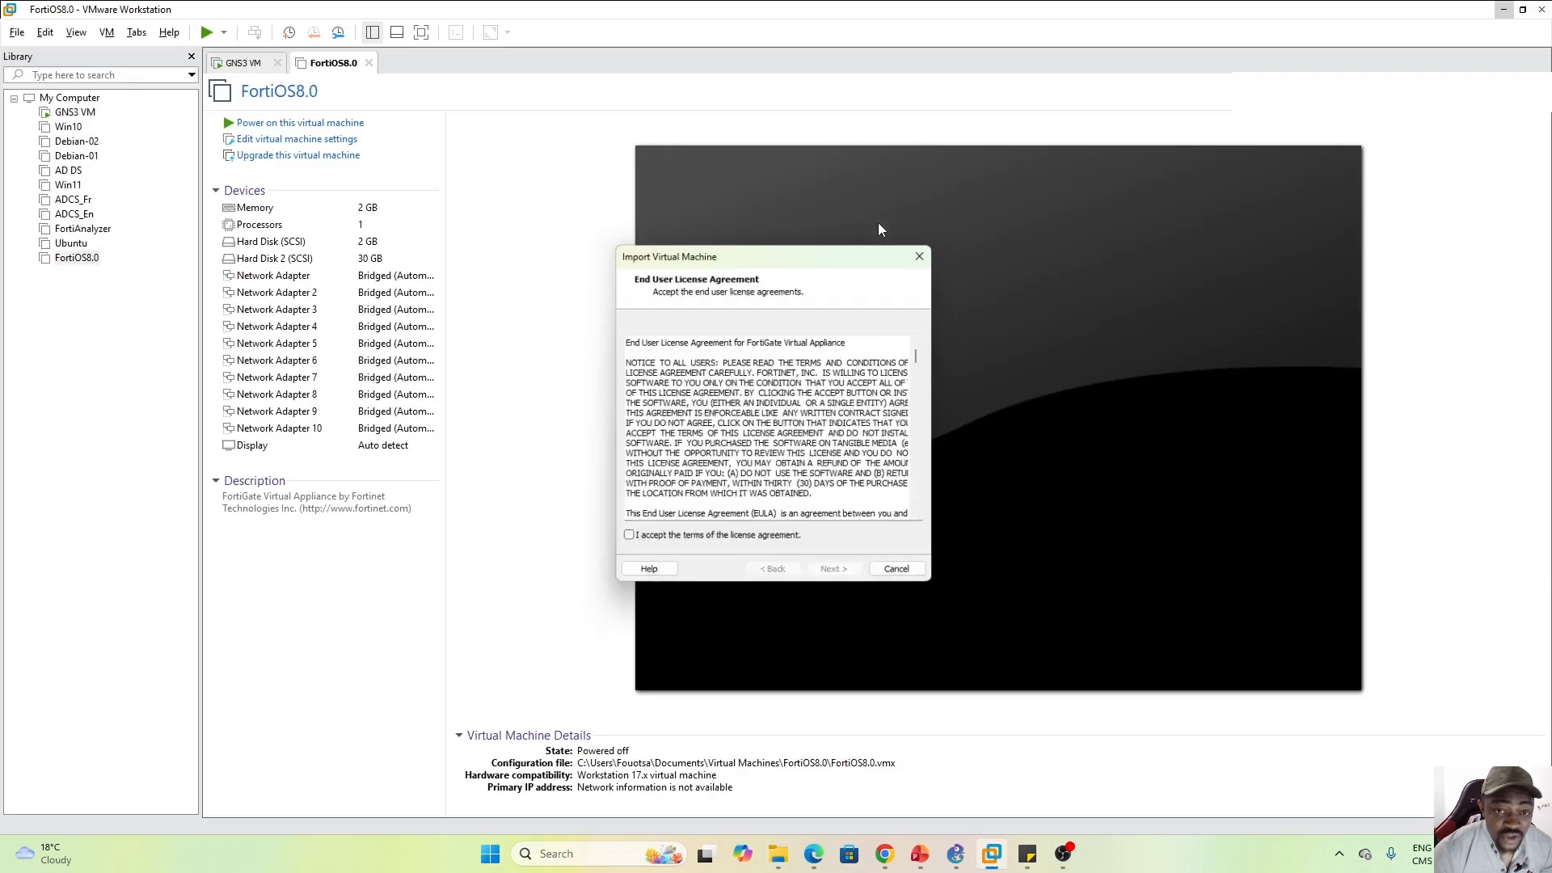
Accept the license and import the appliance as a VM named FGT_v8
left_click(626, 543)
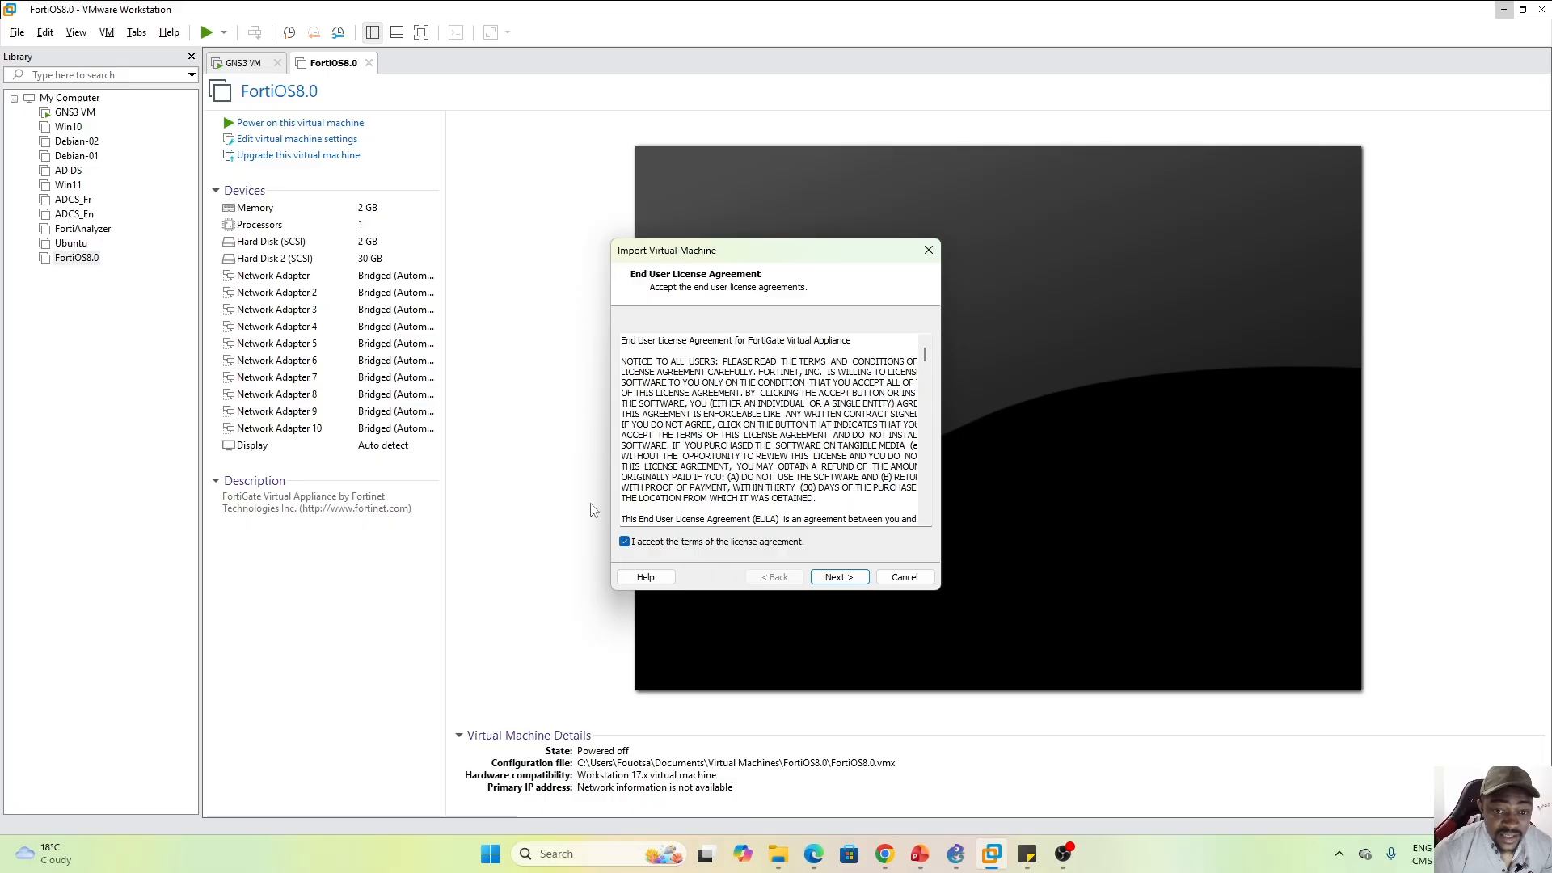
left_click(839, 577)
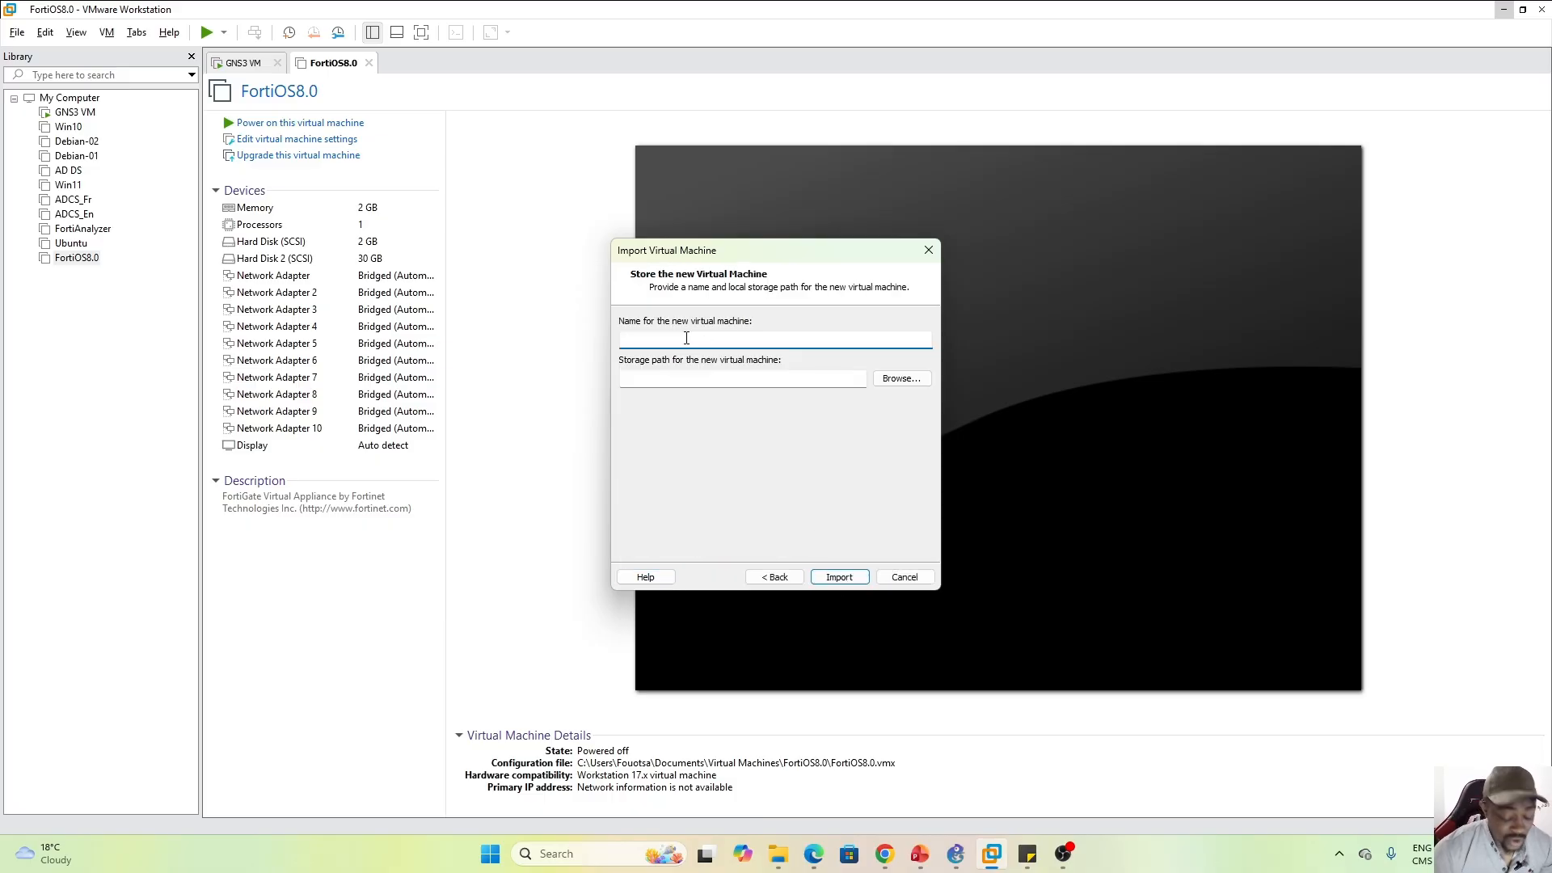
key("Caps_Lock")
type("ff")
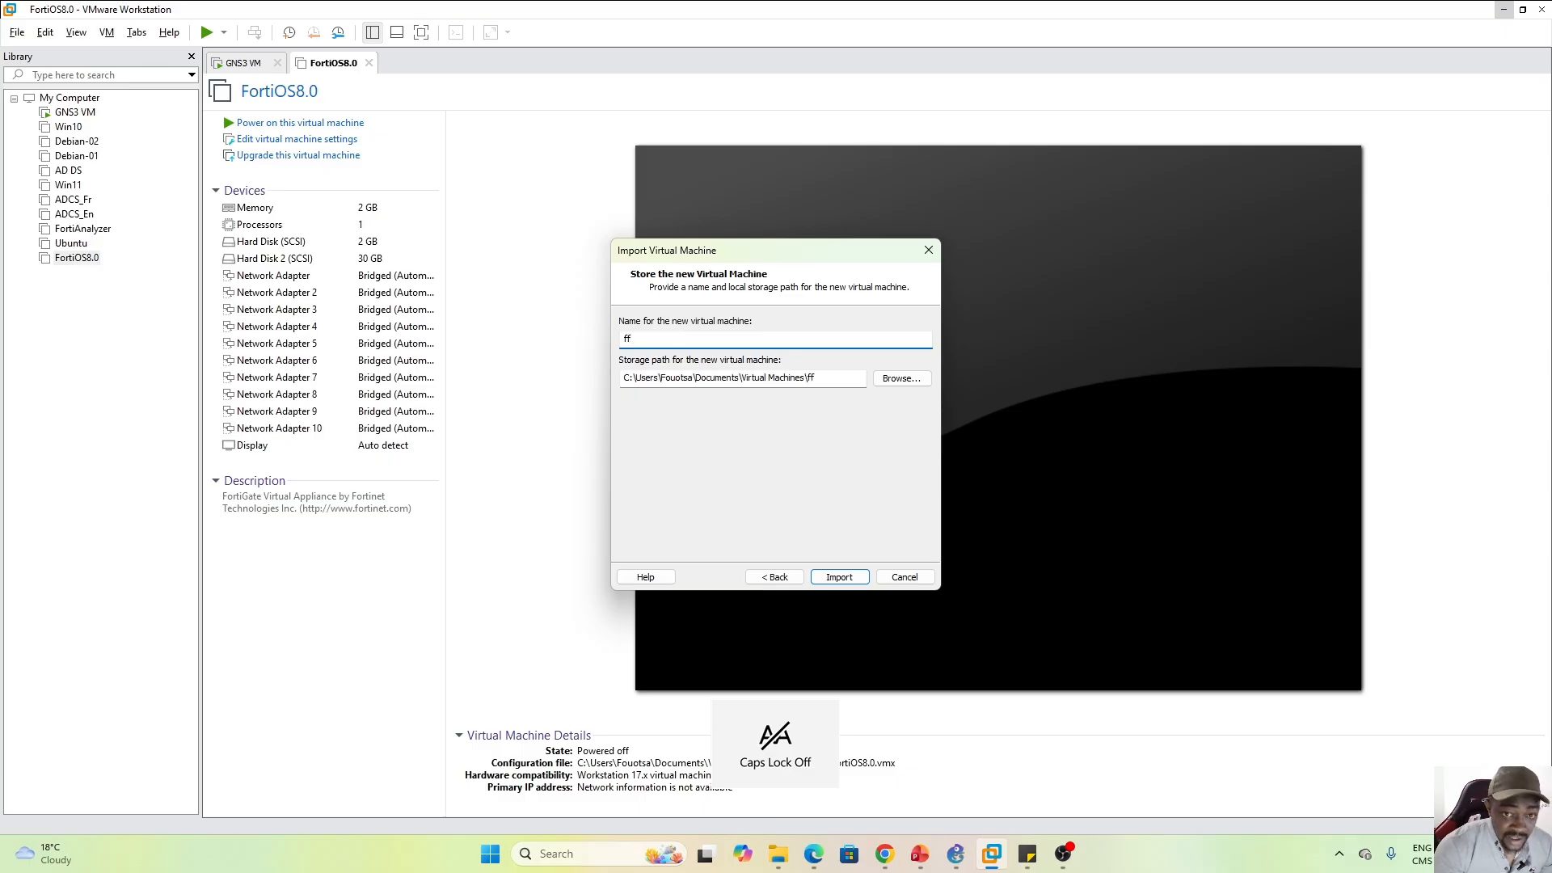
type("g")
key("BackSpace")
key("BackSpace")
key("BackSpace")
key("Caps_Lock")
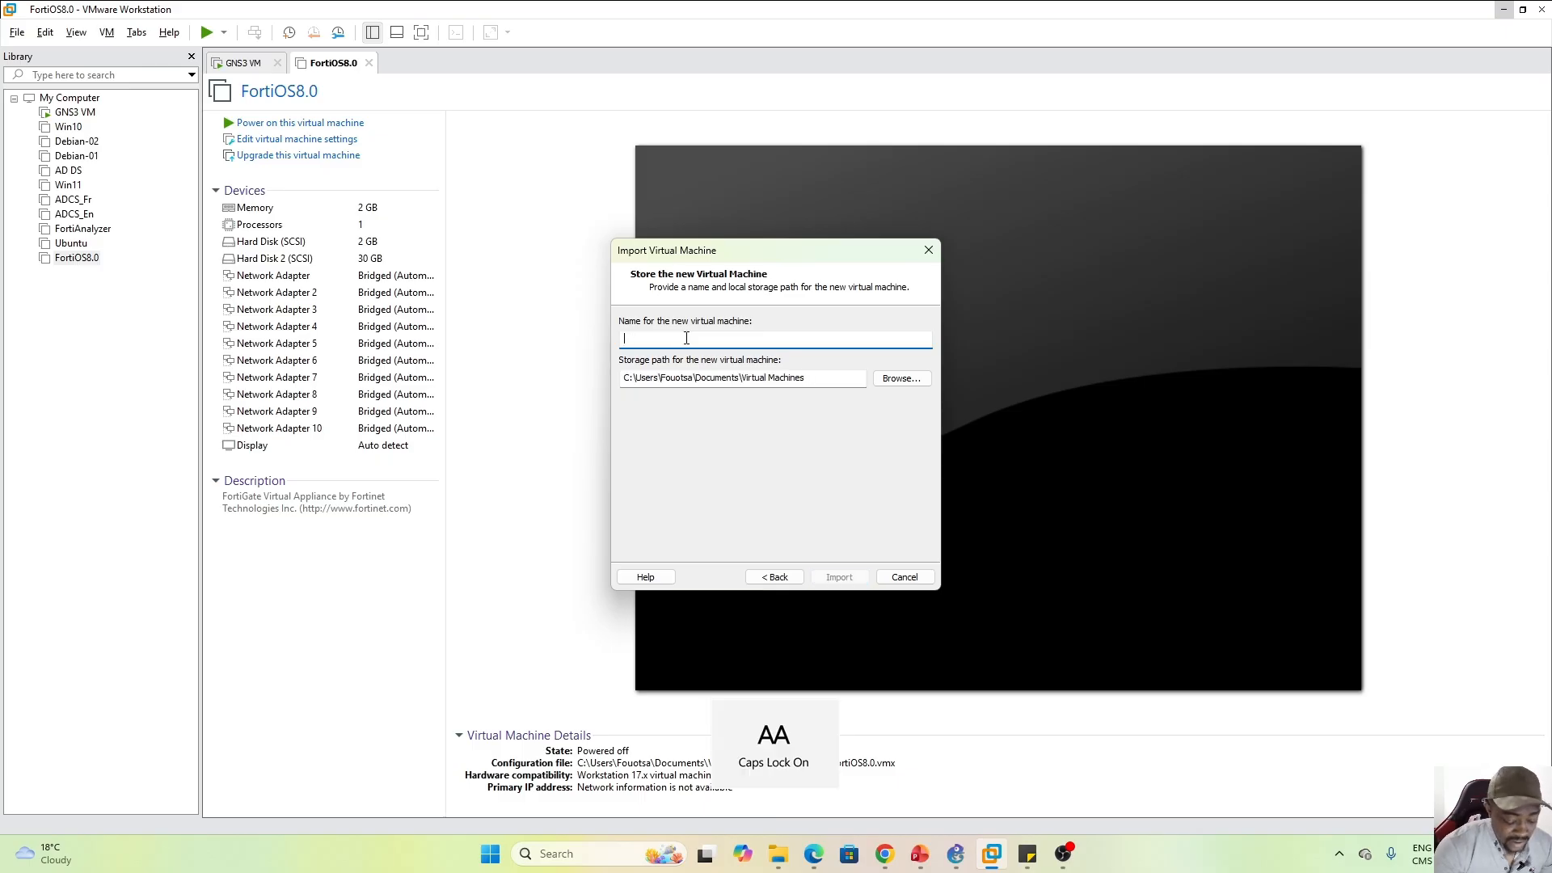
type("FGT_")
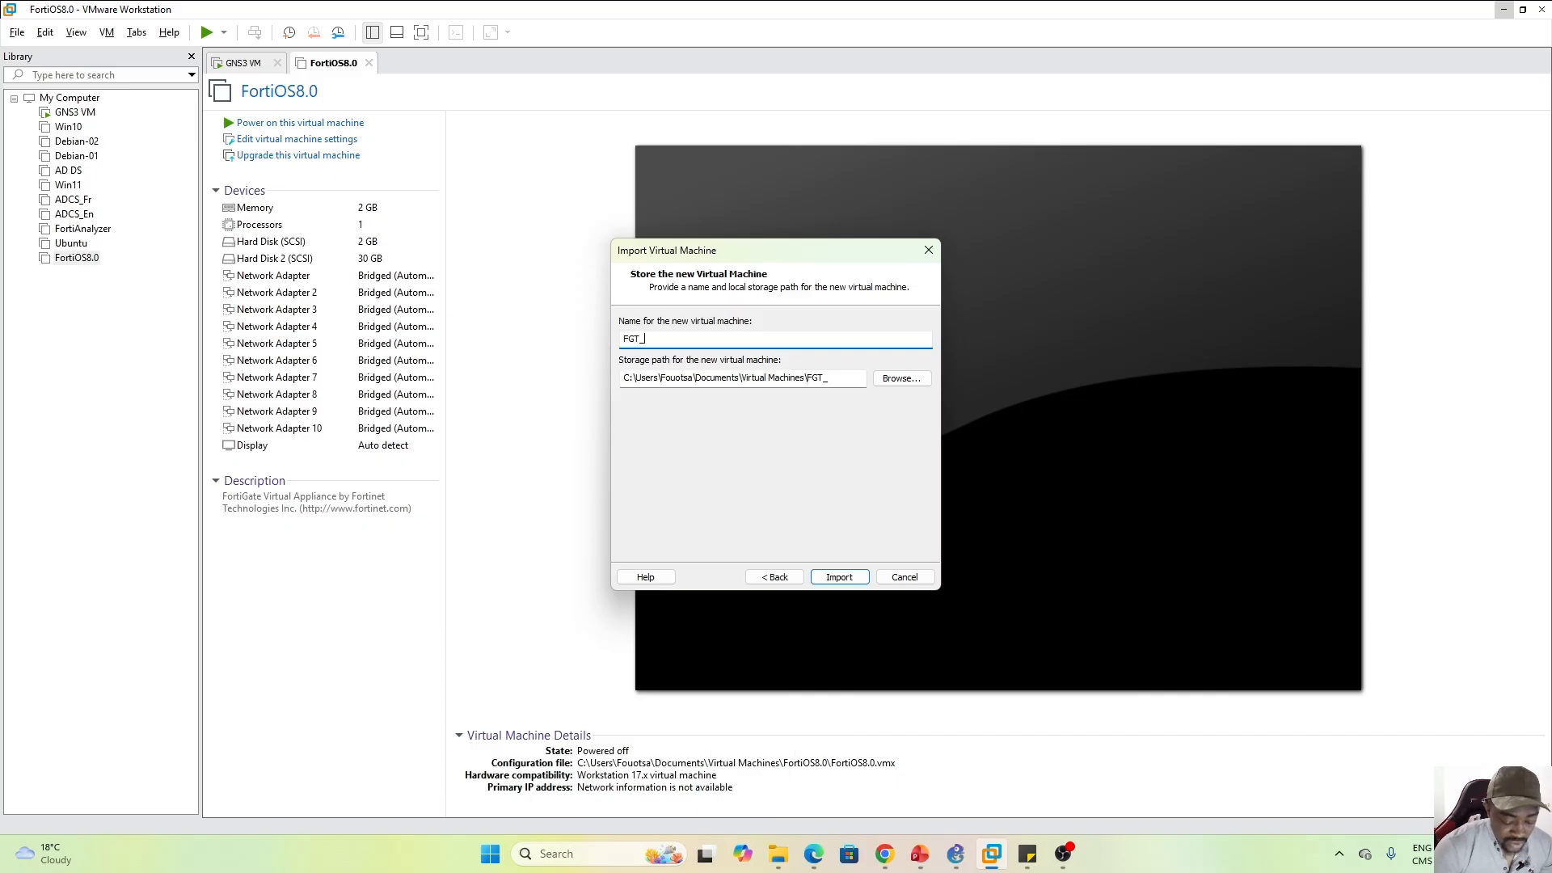
key("Caps_Lock")
type("v8")
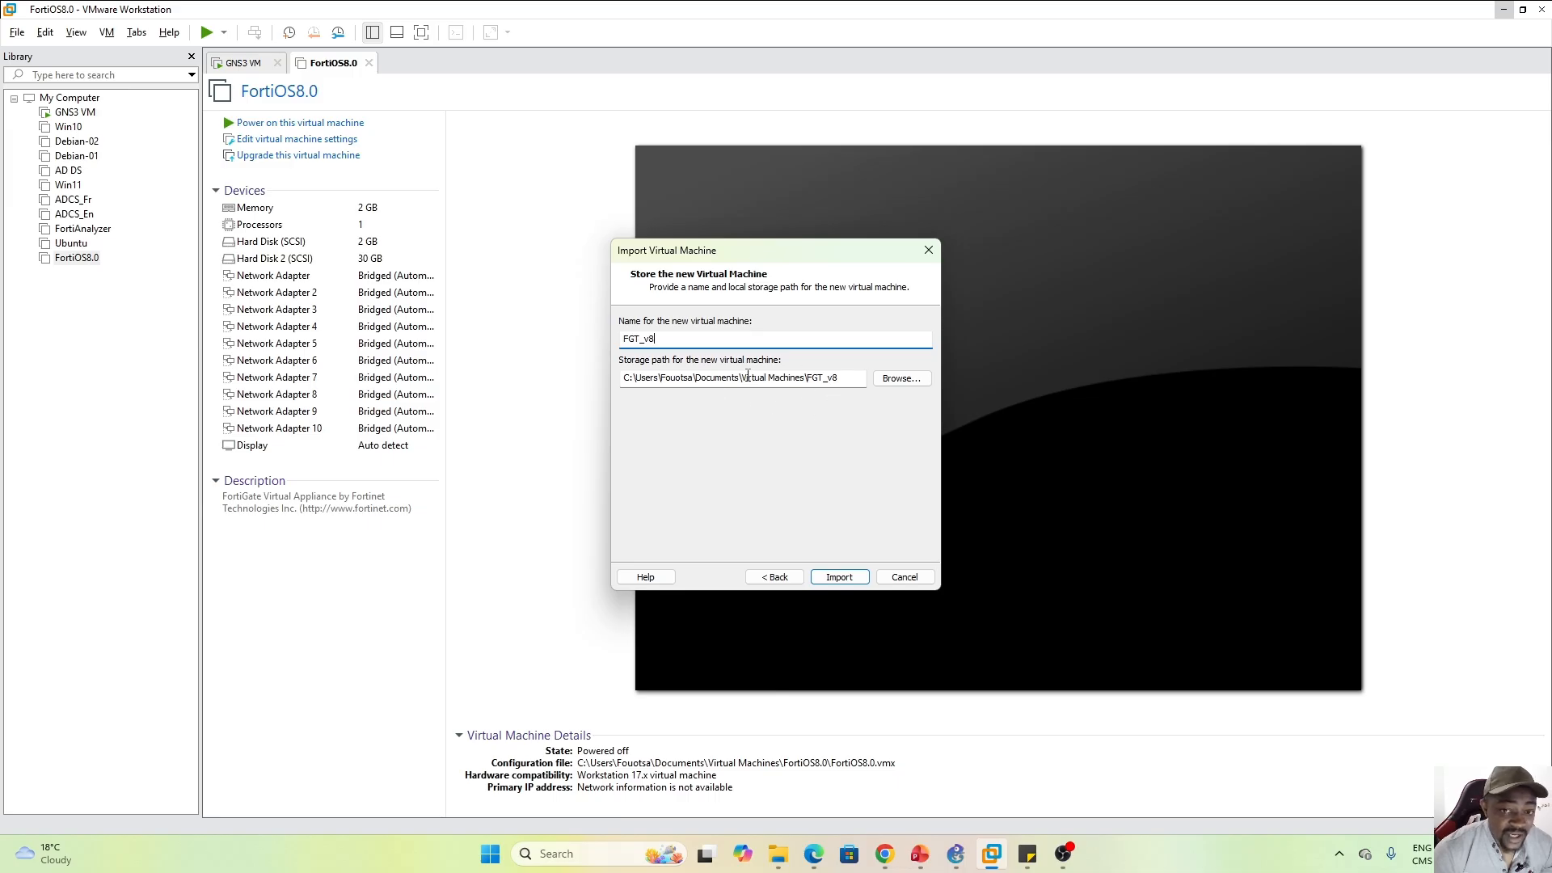
left_click(838, 577)
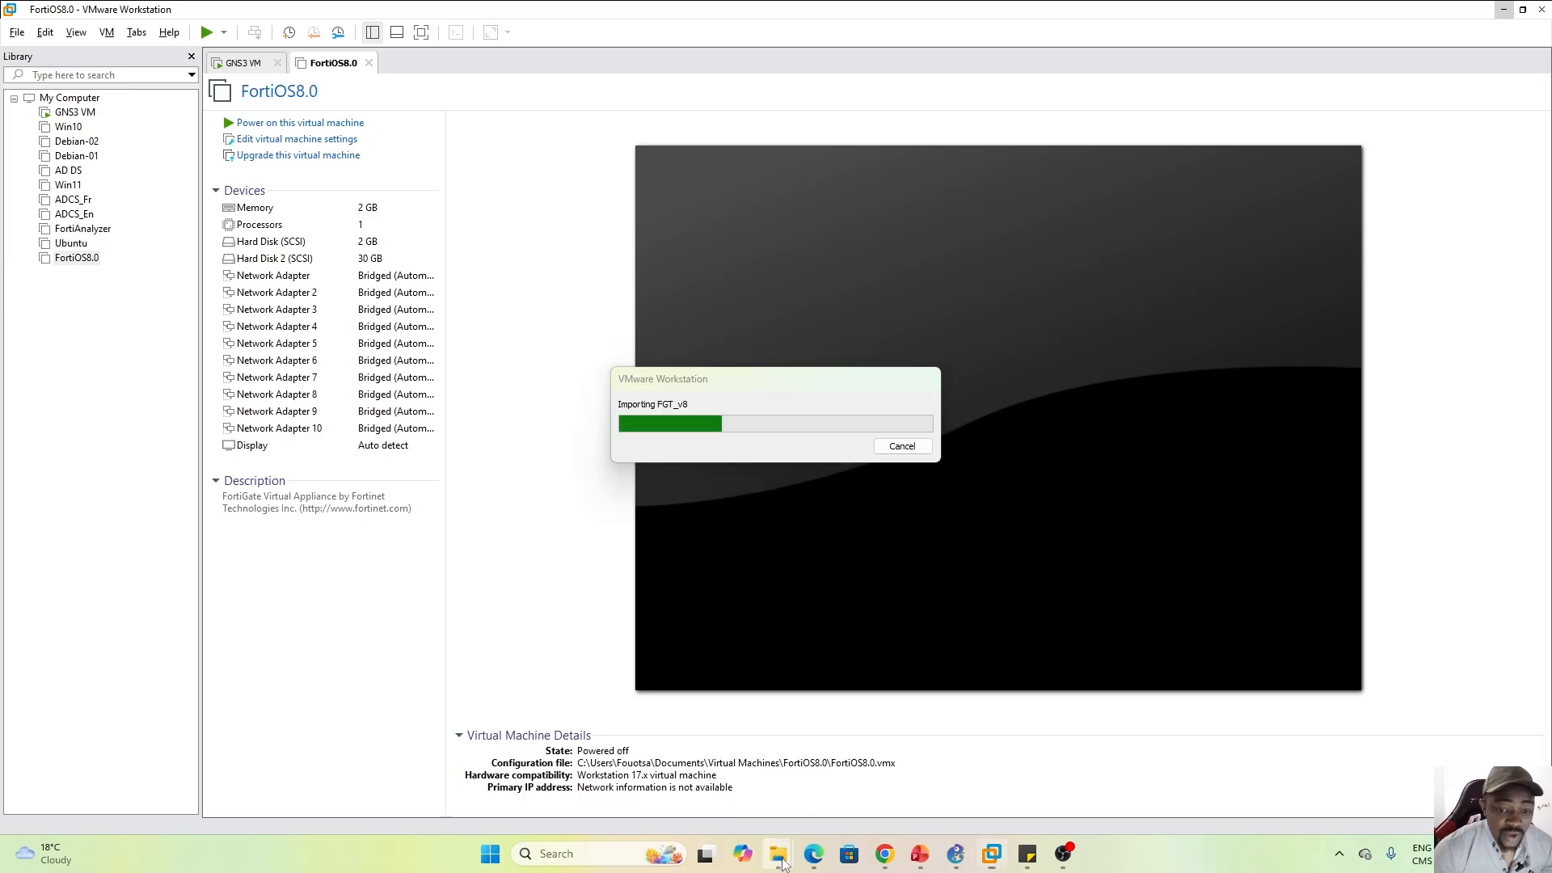
mouse_move(785, 859)
left_click(843, 784)
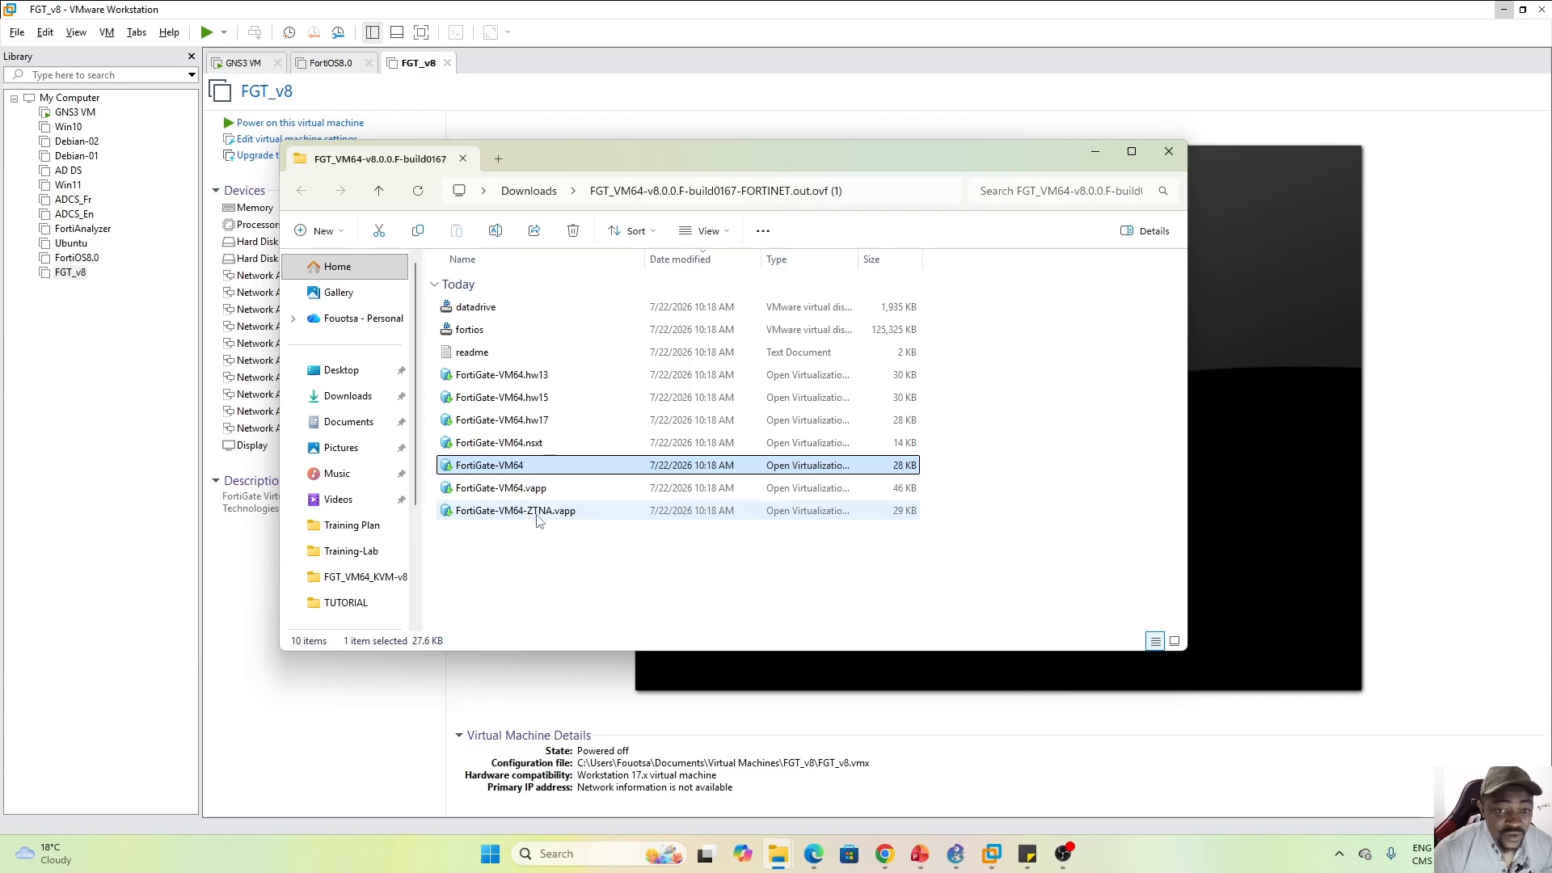
Review FGT_v8's network adapter, 2 GB memory, processor, and 2 GB and 30 GB disks unchanged
left_click(1095, 156)
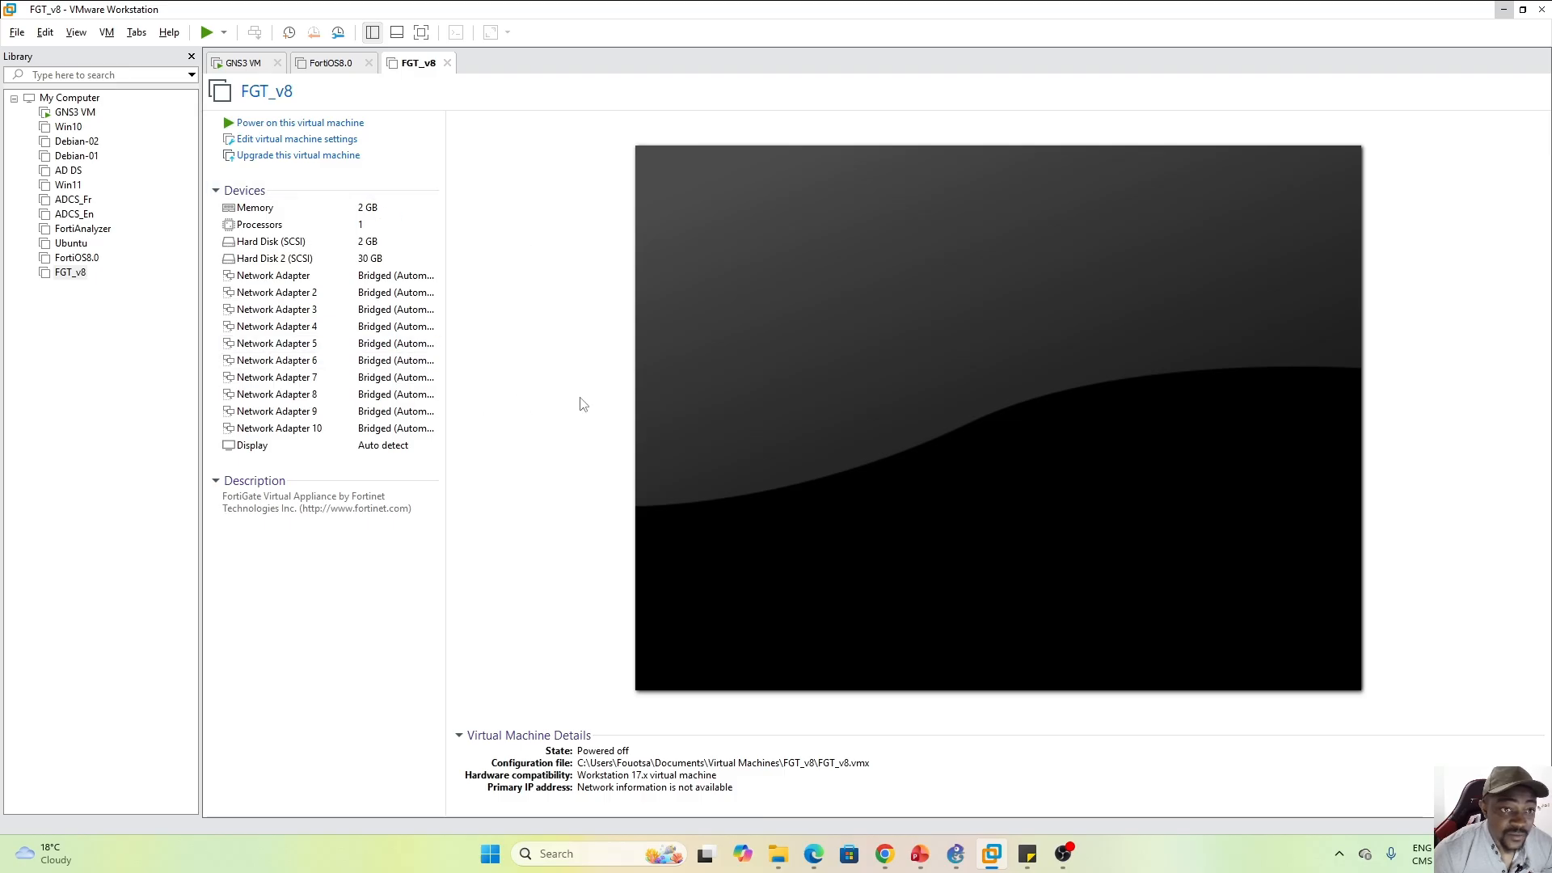
left_click(303, 142)
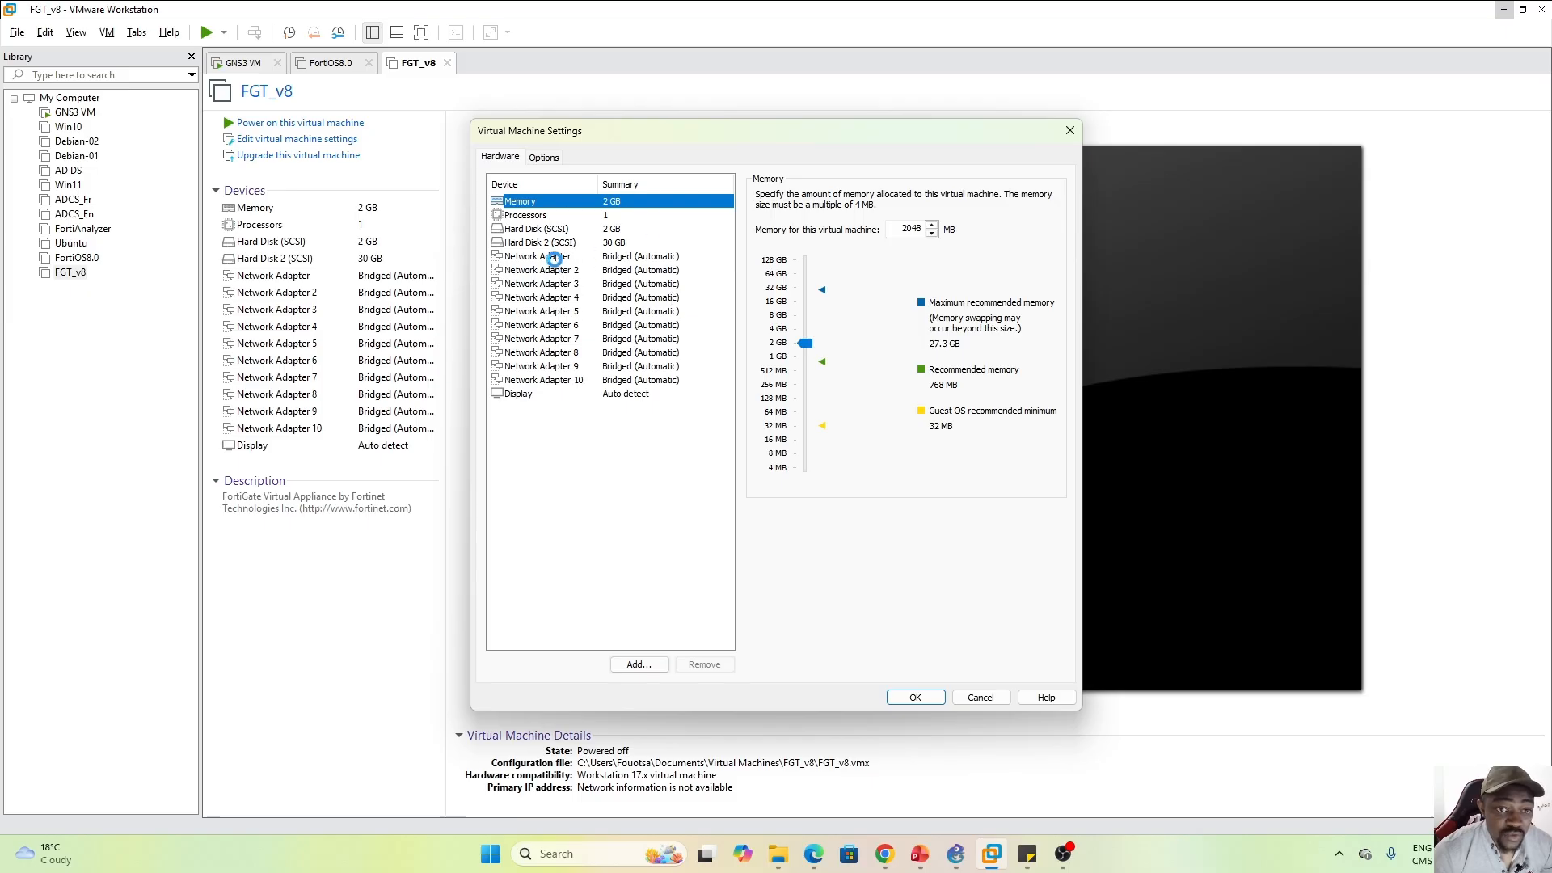
left_click(555, 257)
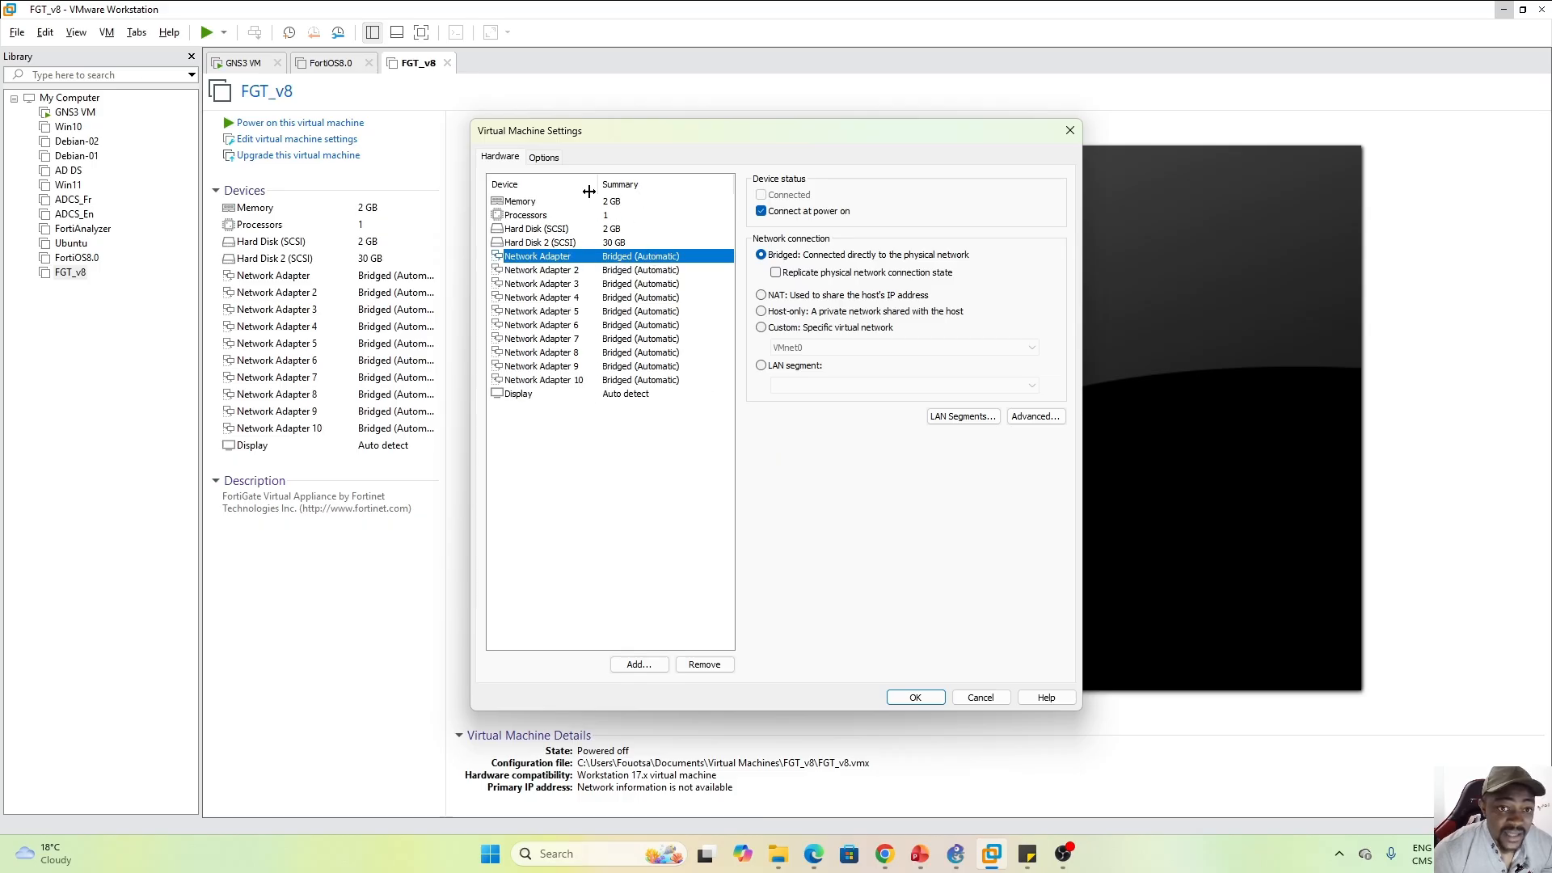
left_click(556, 203)
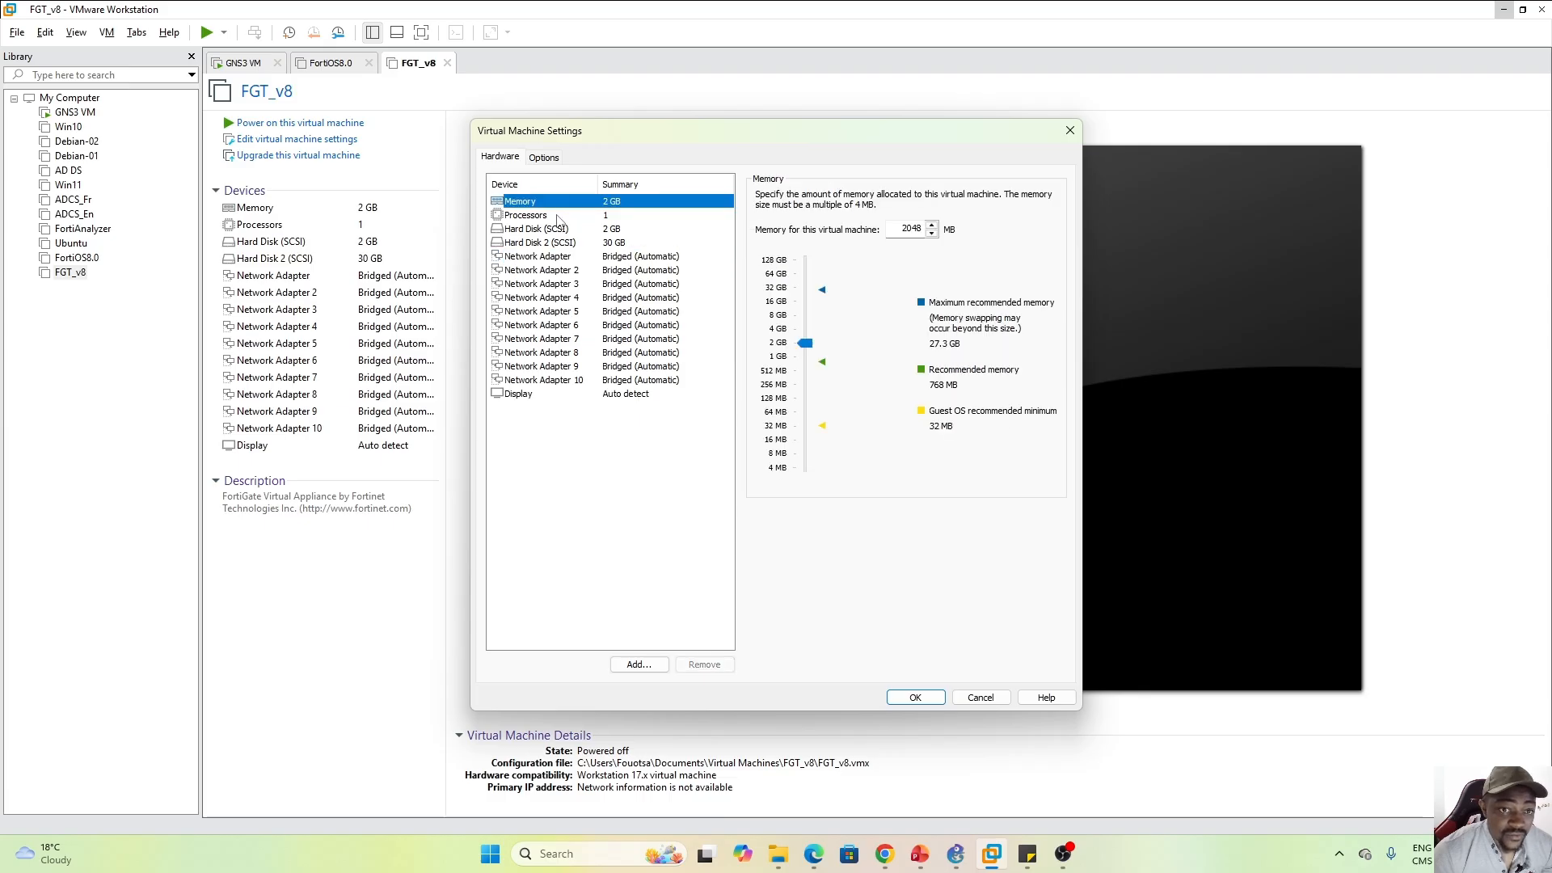
left_click(557, 217)
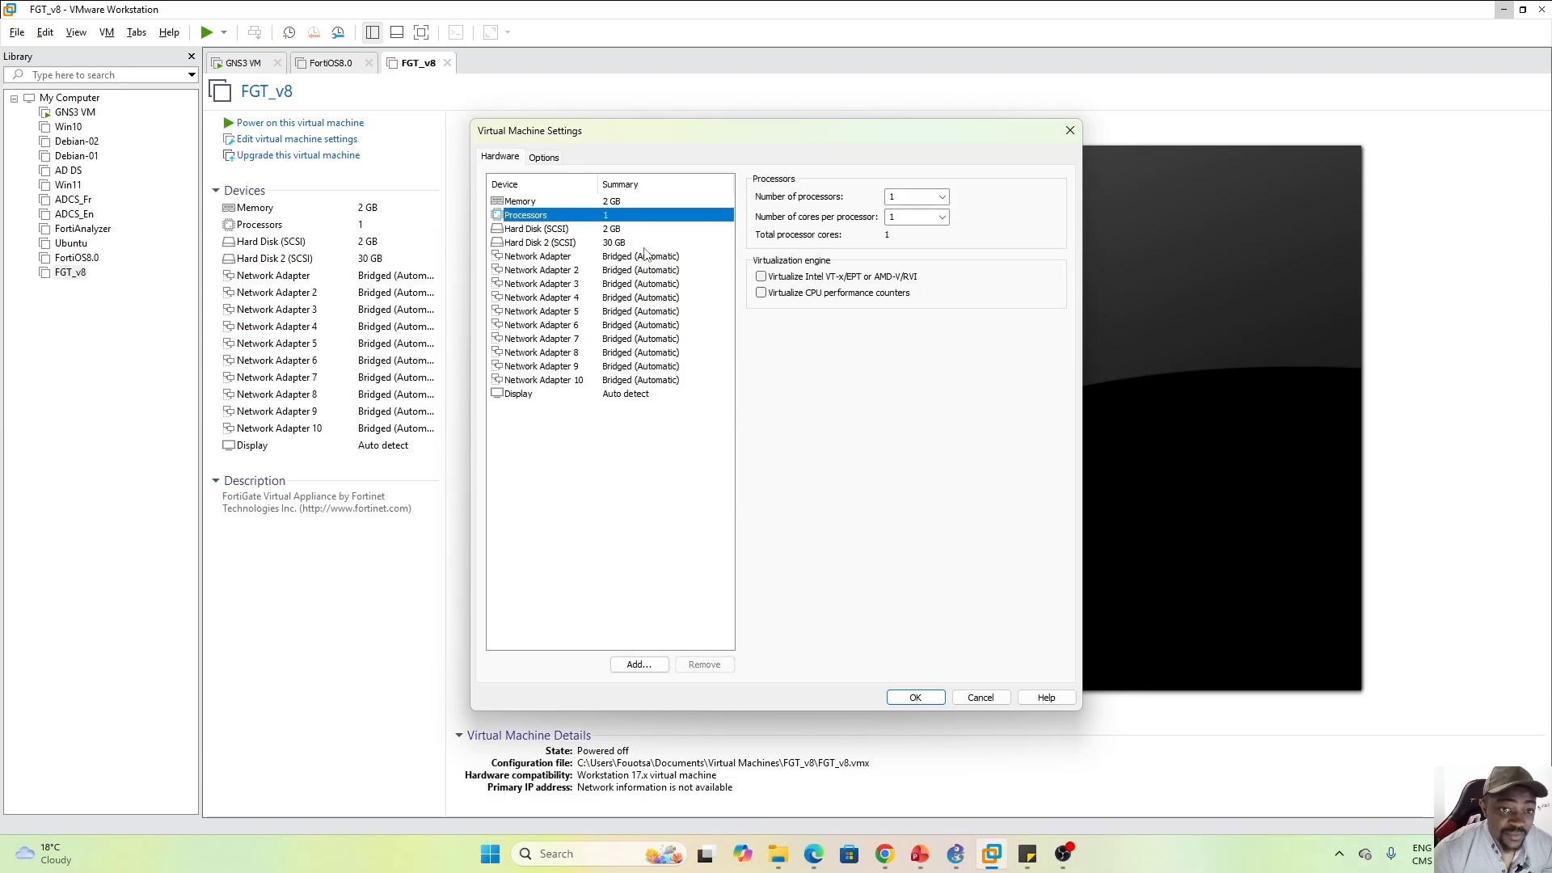
left_click(592, 230)
left_click(588, 244)
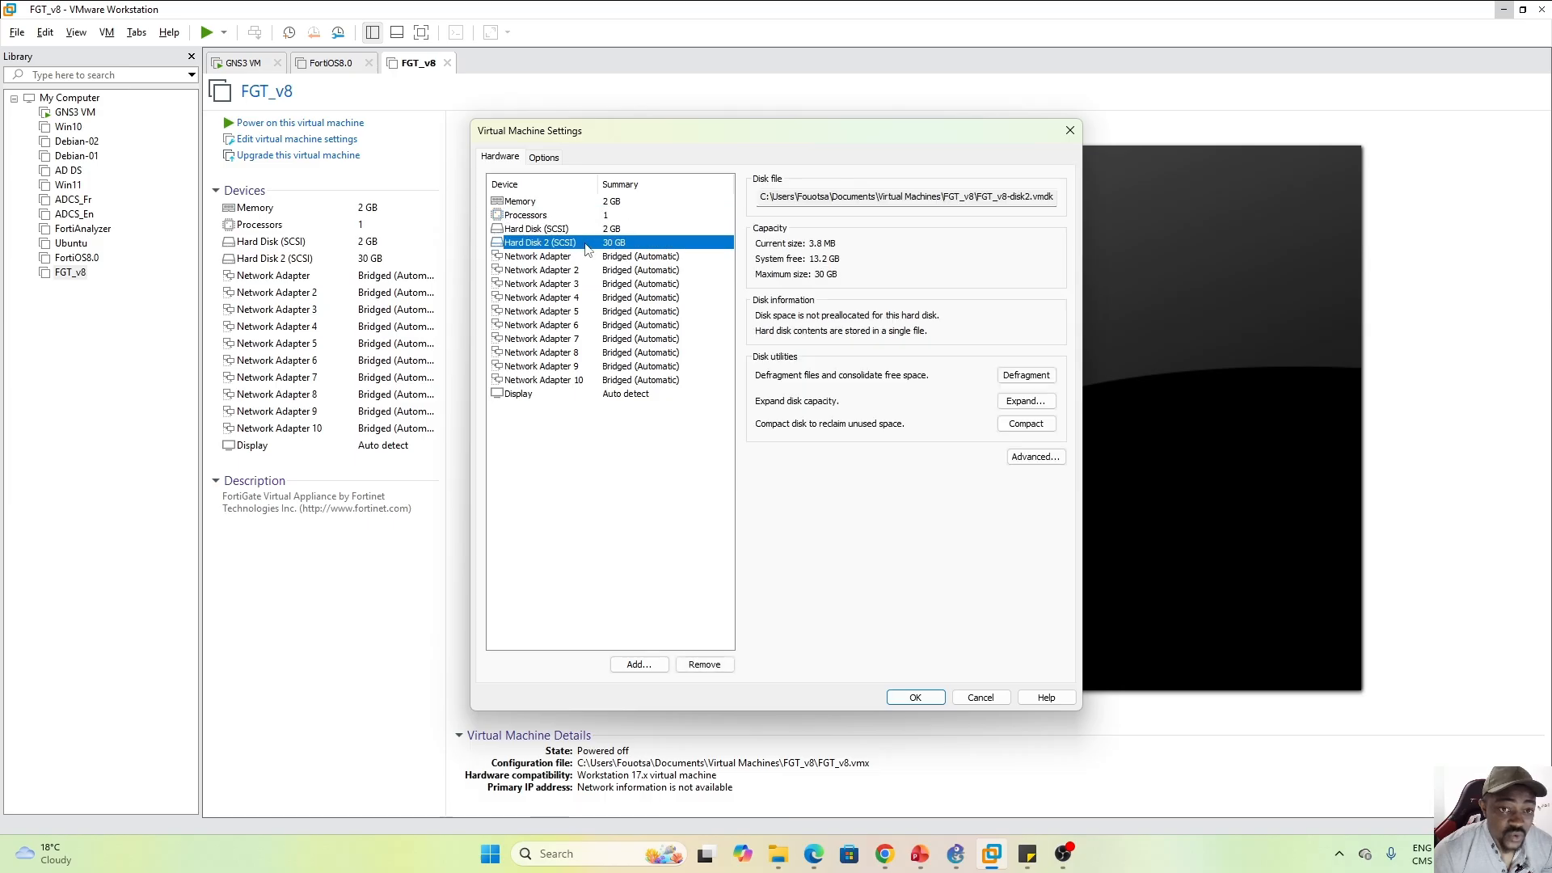
left_click(582, 230)
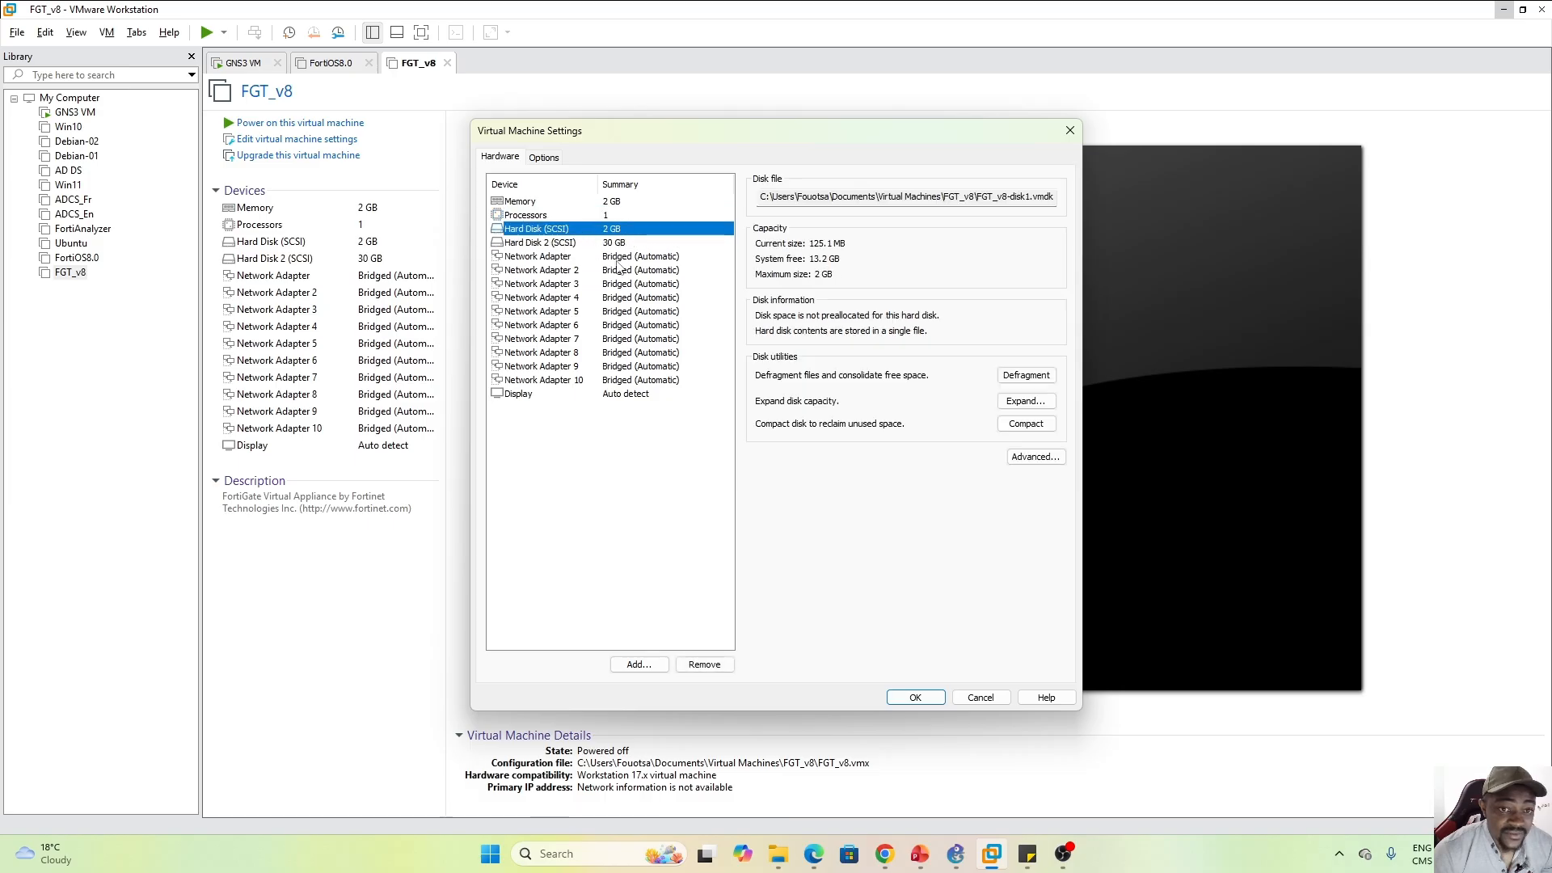
left_click(1069, 130)
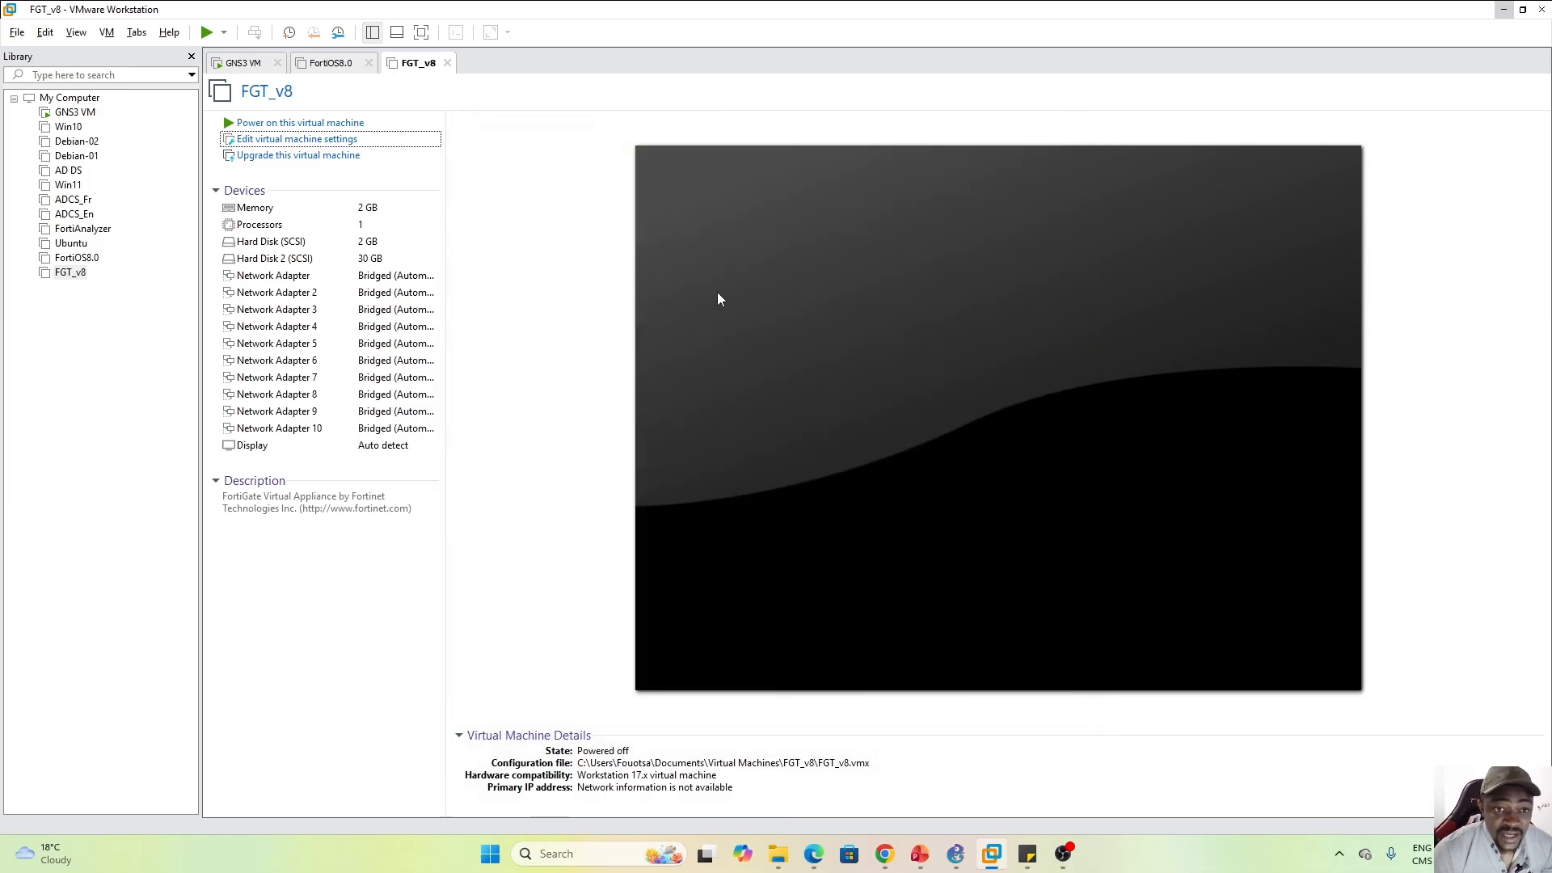
Power on the FGT_v8 virtual machine, then return to the FortiOS8 GNS3 project
left_click(290, 122)
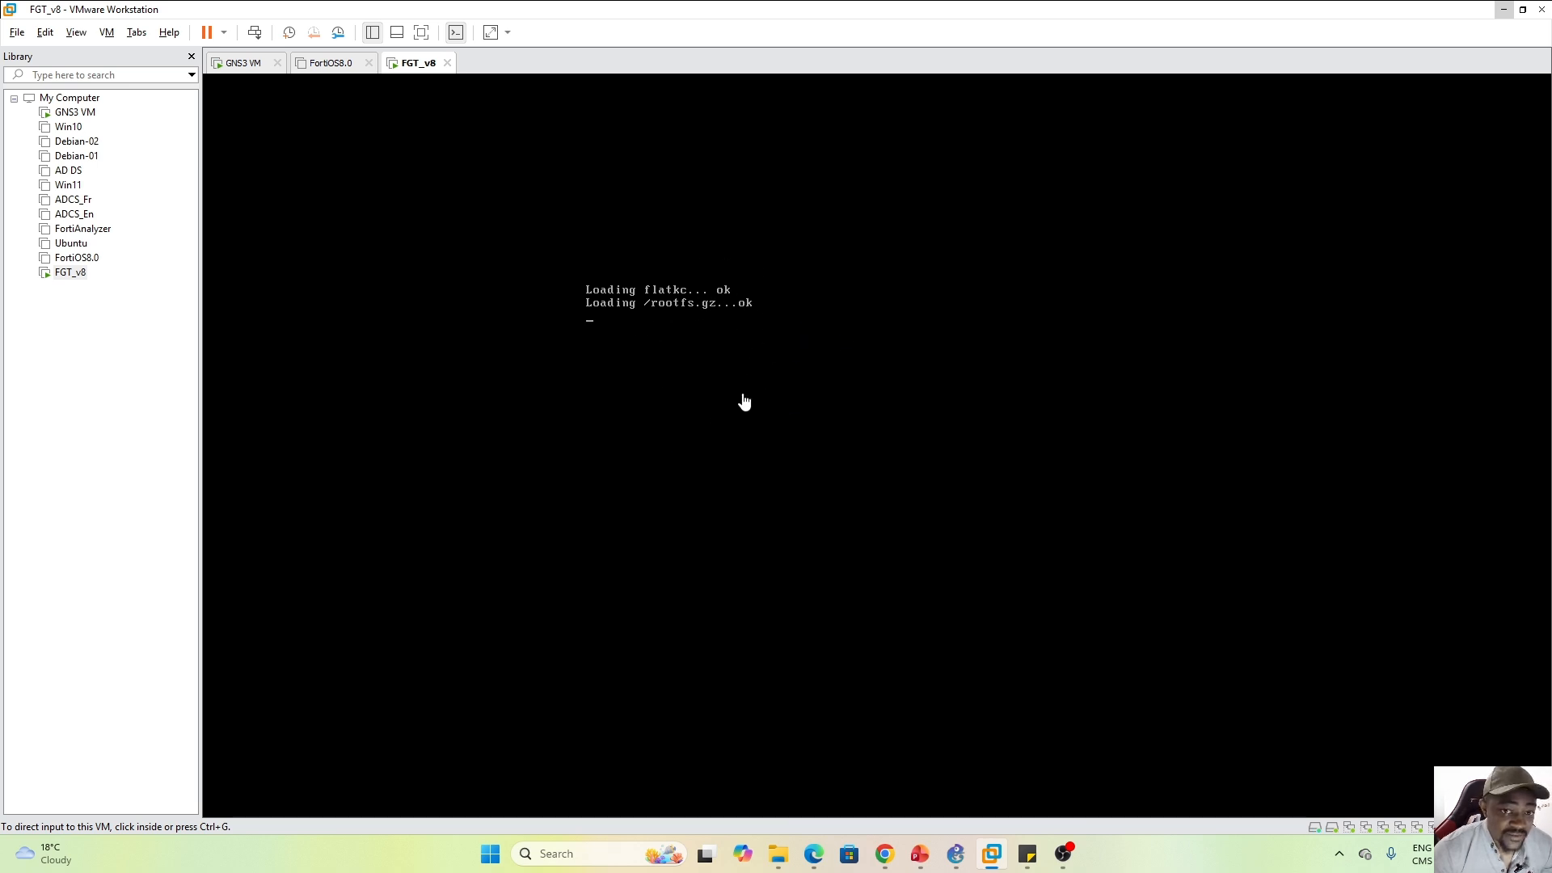
left_click(955, 854)
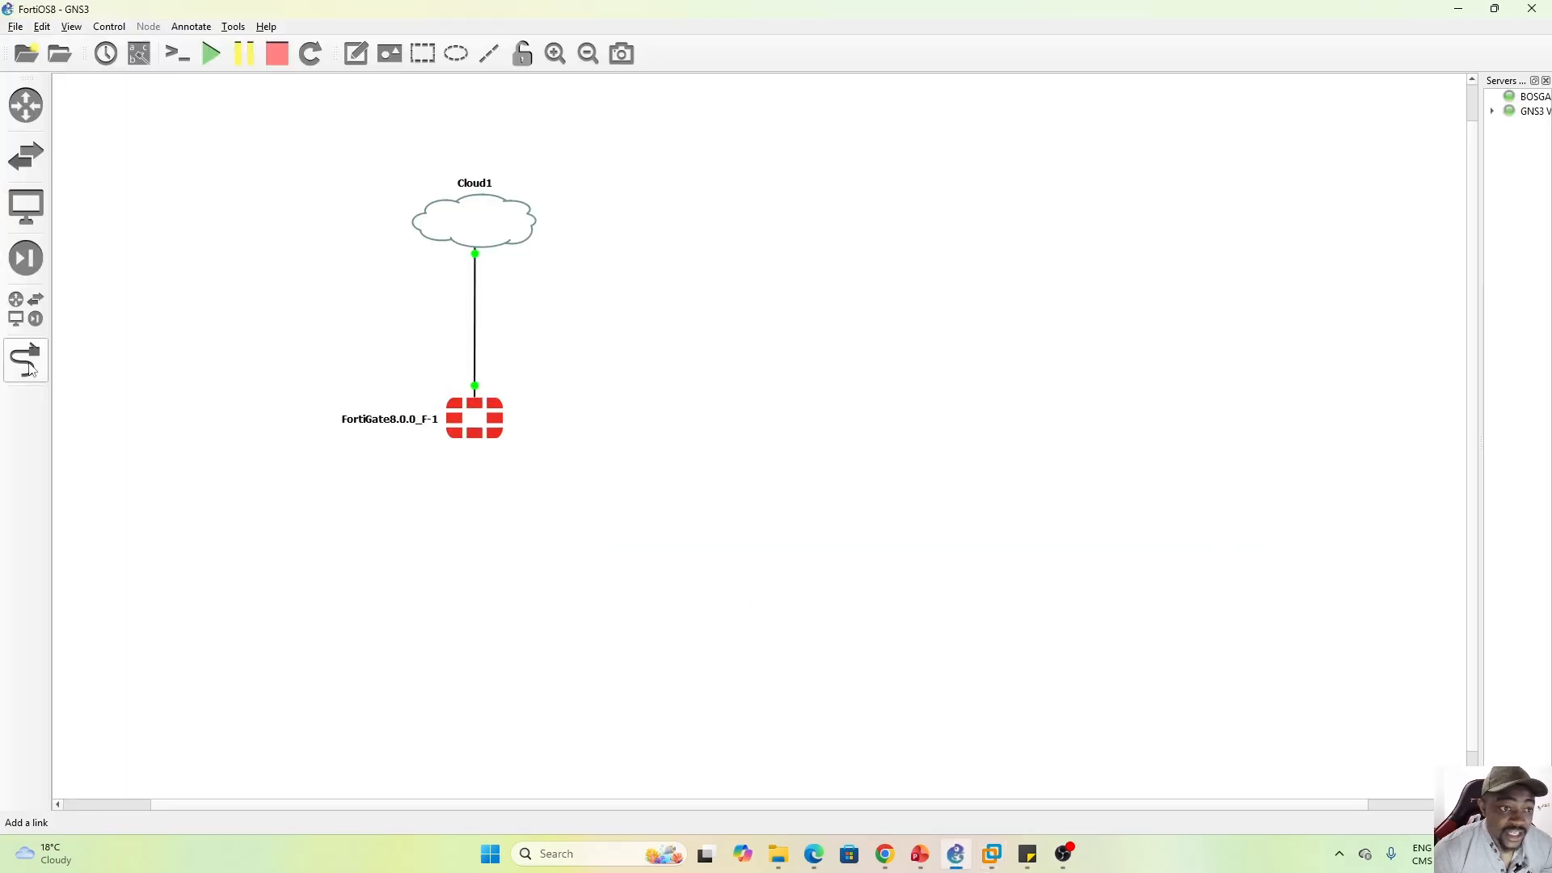
Show all device templates and locate the FortiGate KVM zip archive in Downloads
left_click(19, 318)
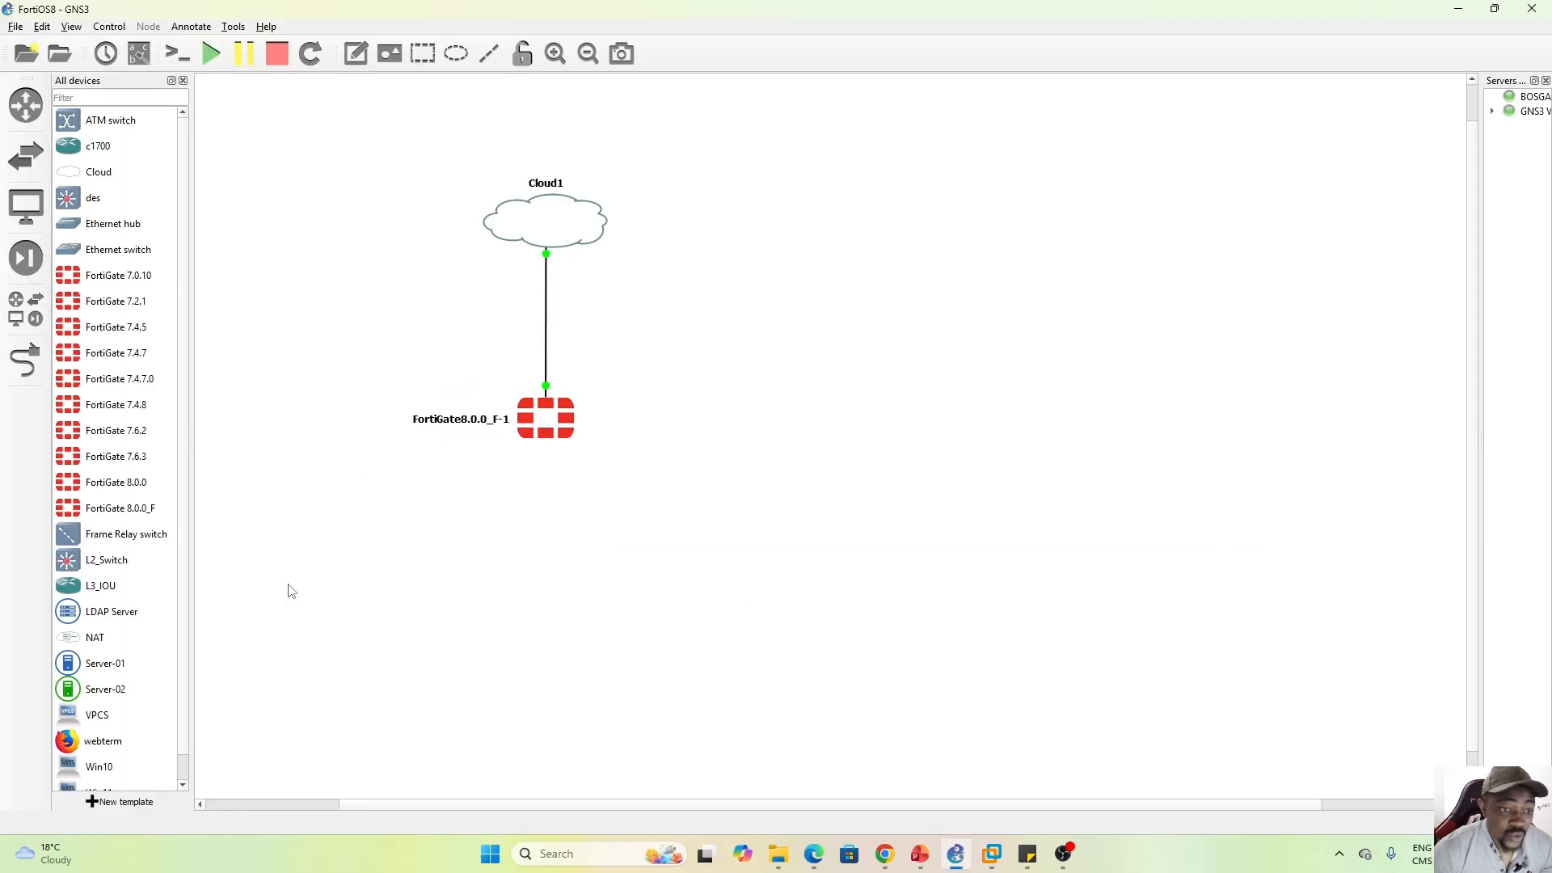
mouse_move(777, 853)
left_click(725, 783)
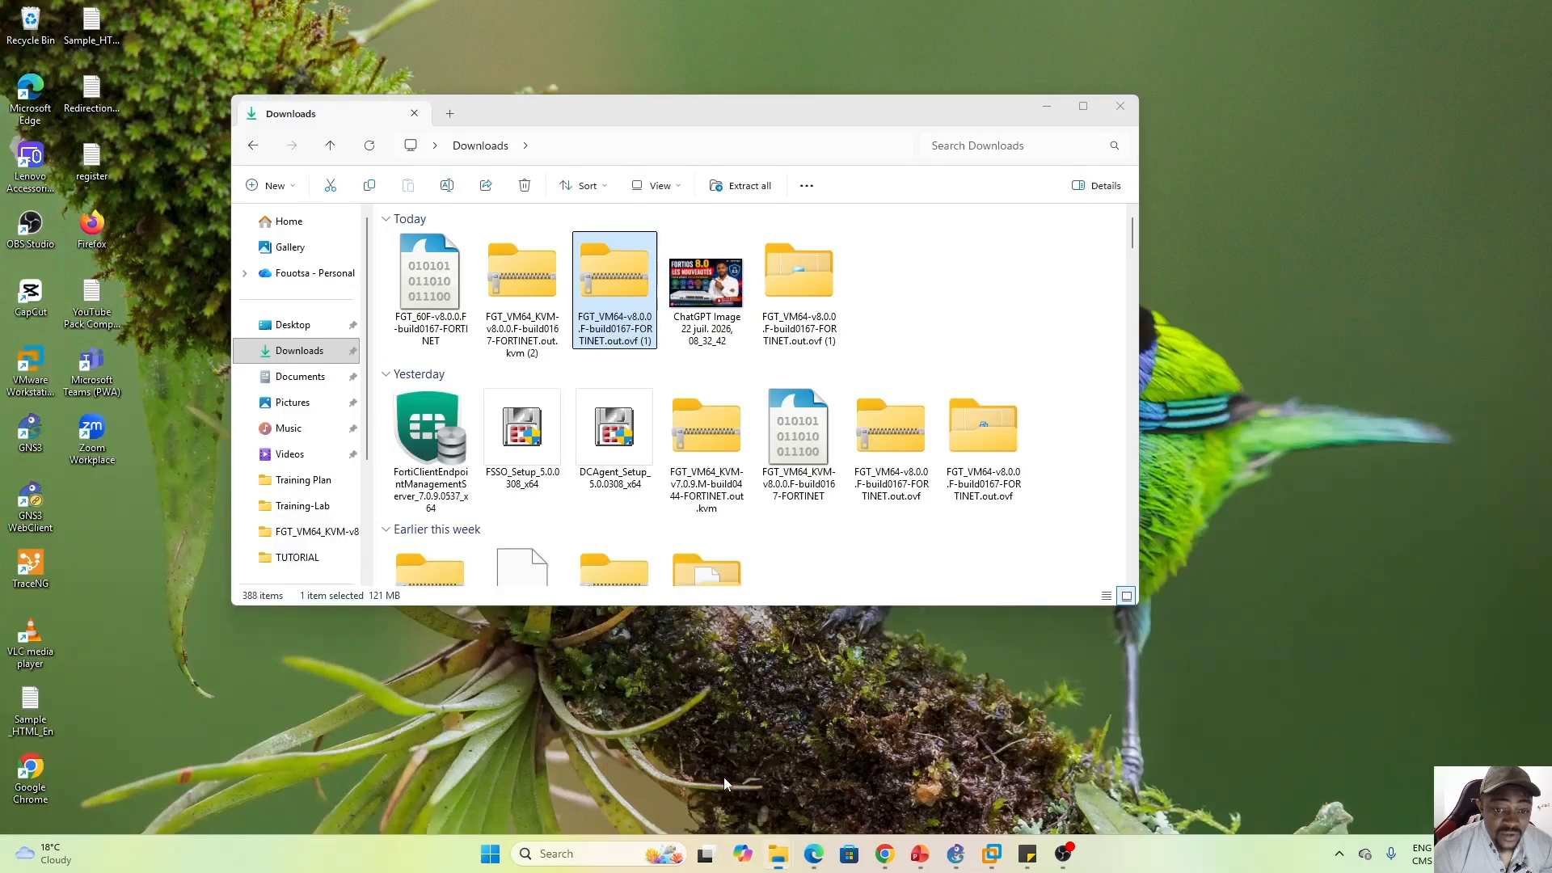
left_click(529, 302)
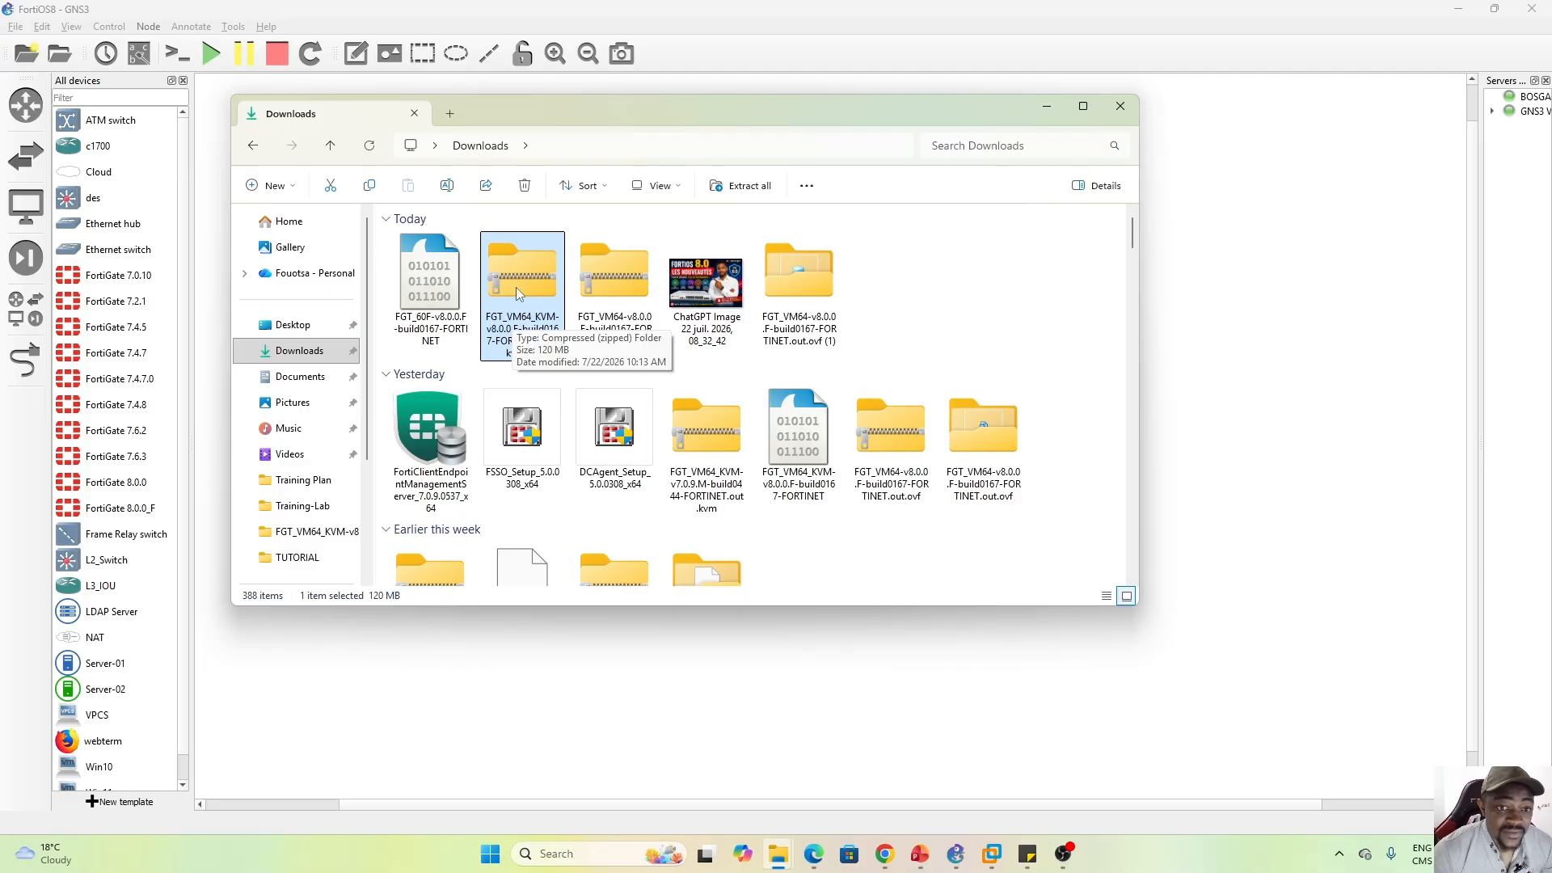
left_click(534, 683)
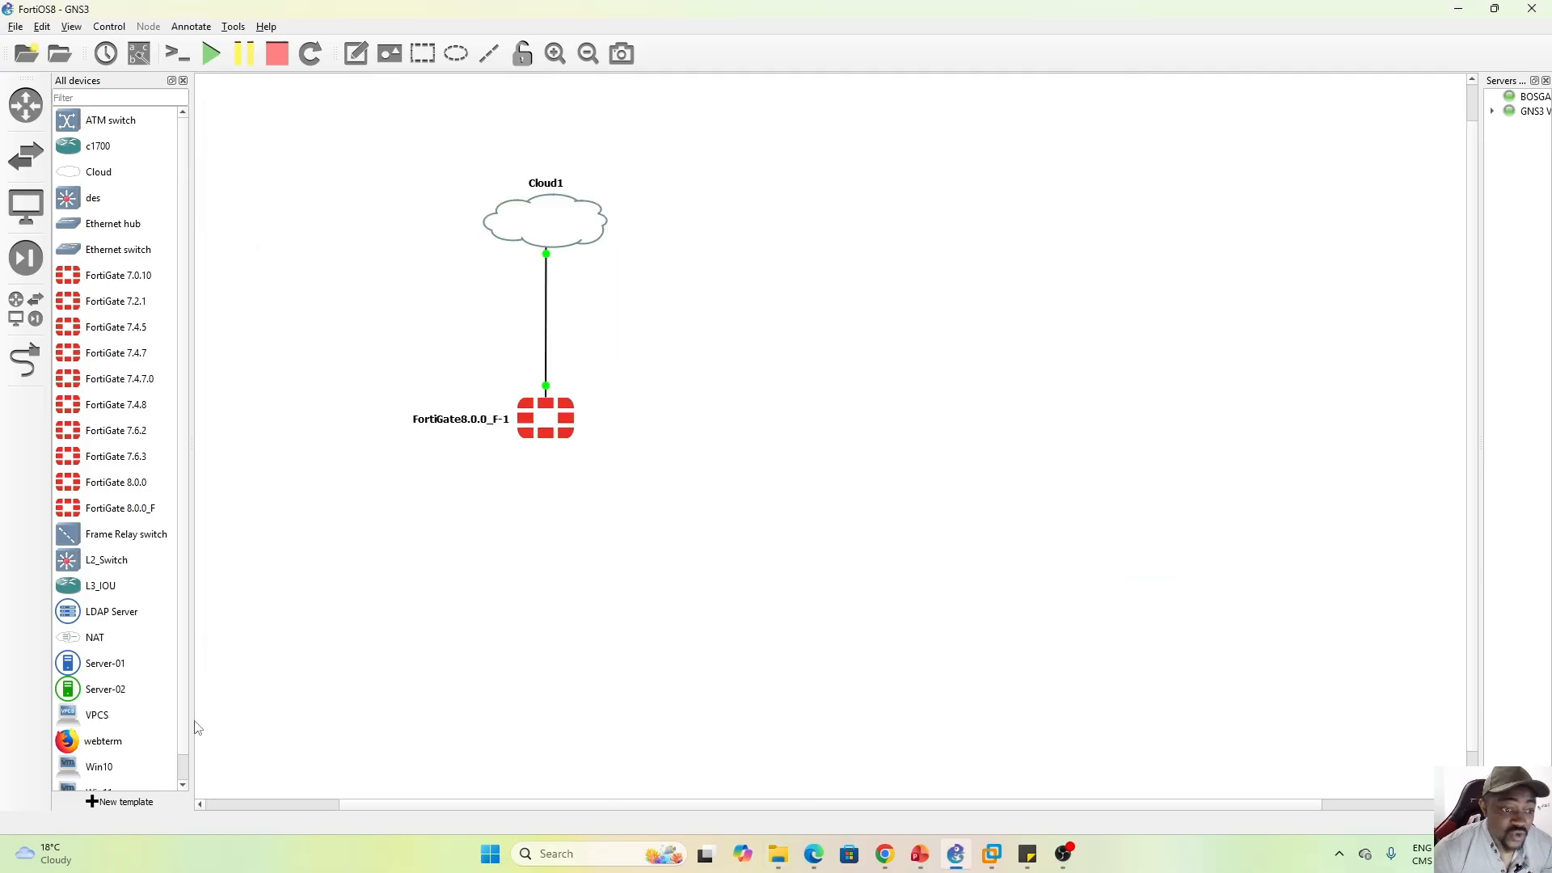
scroll(185, 736, "down", 1)
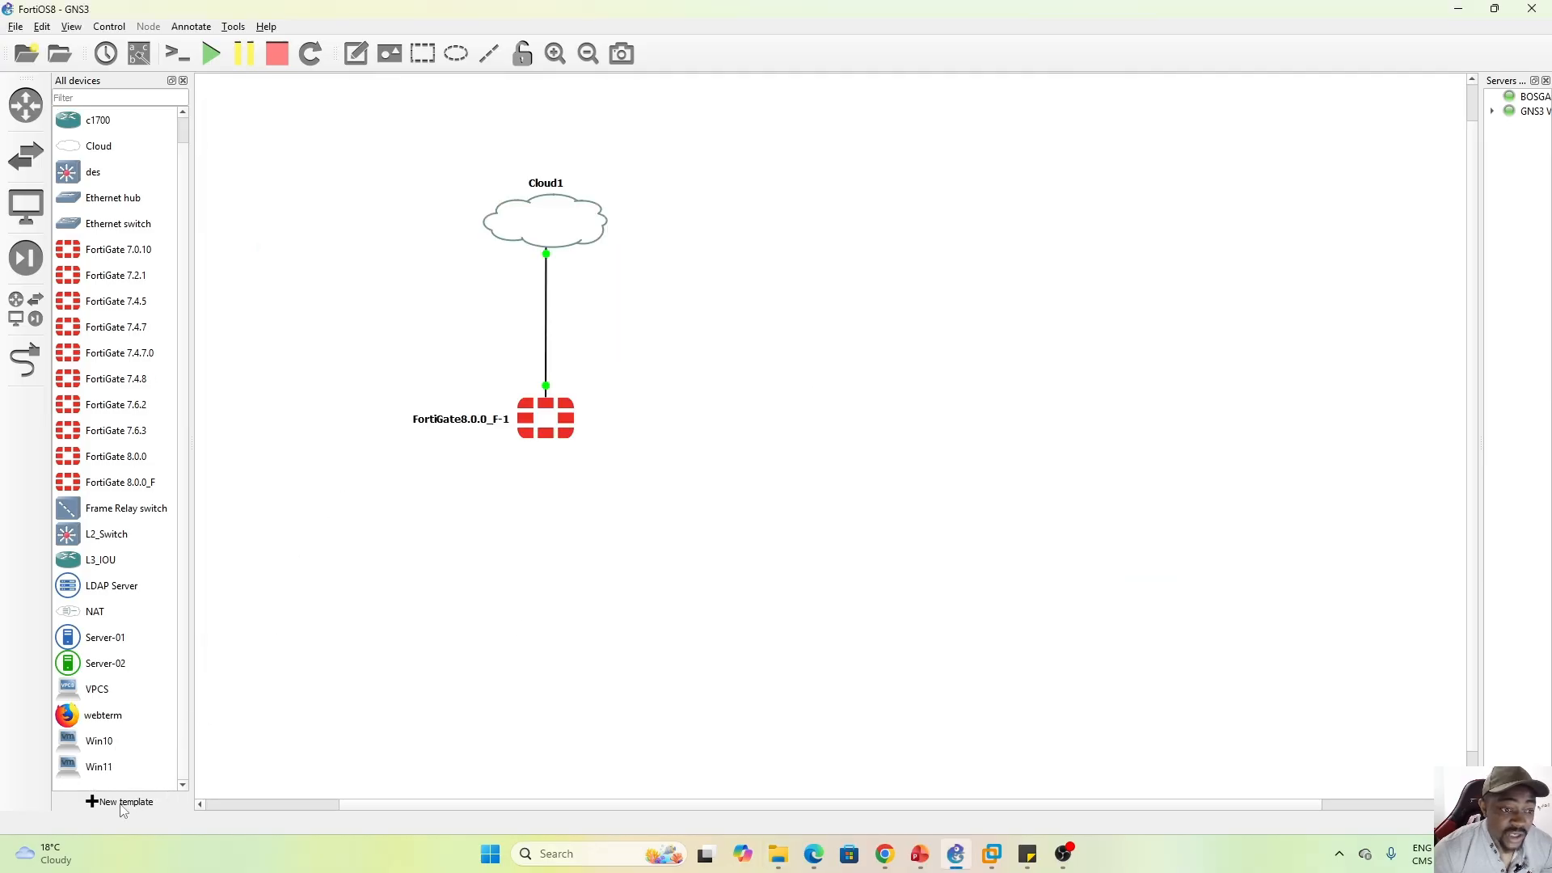
Start a new FortiGate firewall template on the GNS3 VM with default Qemu, then abandon it
left_click(122, 802)
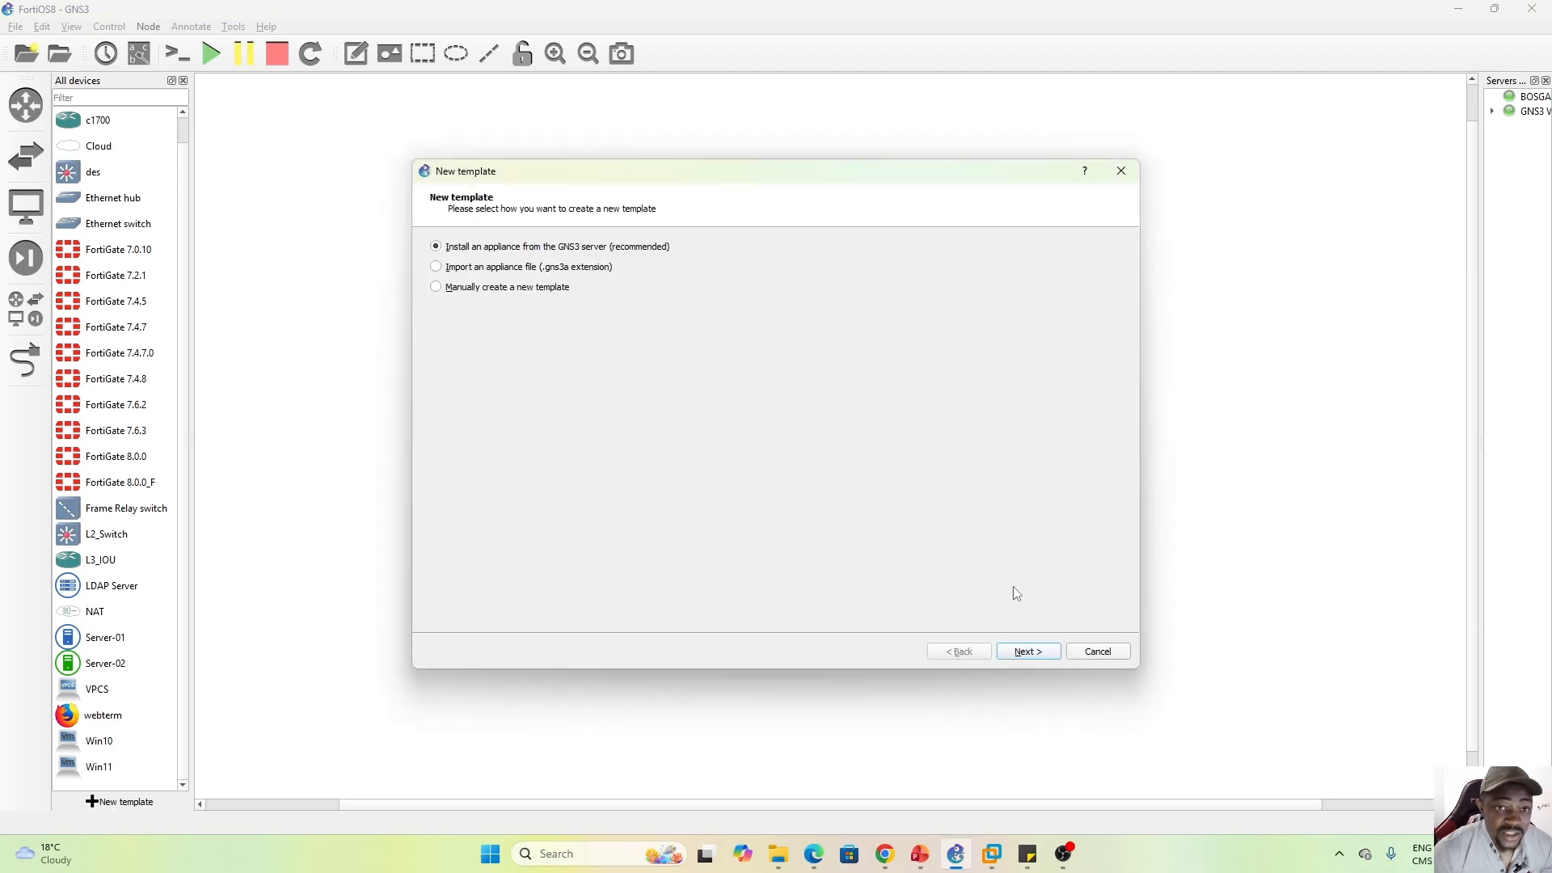
left_click(1026, 651)
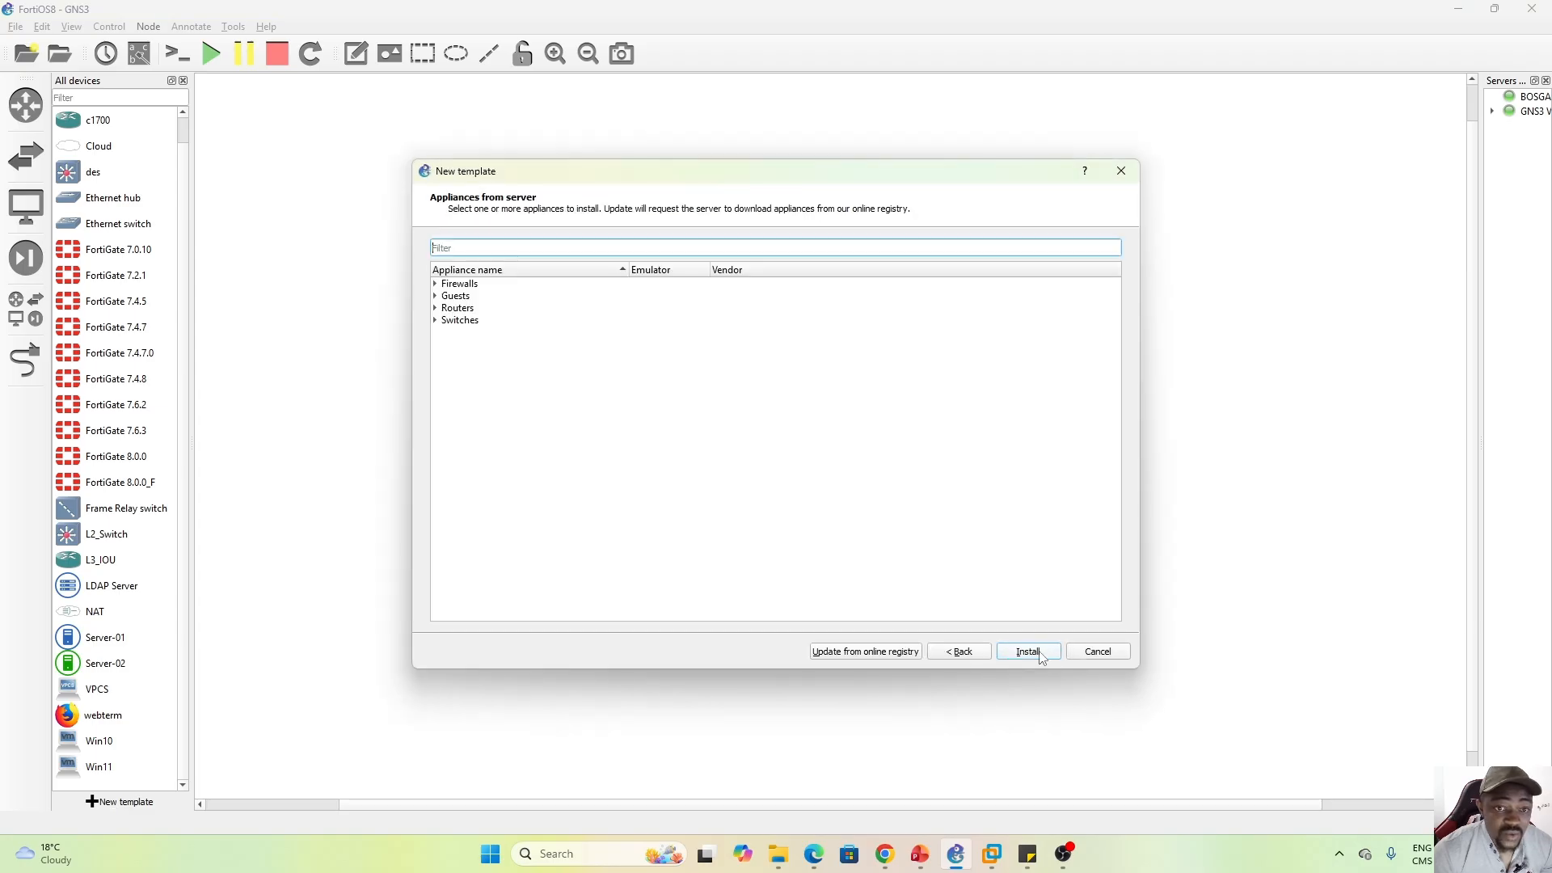
left_click(436, 285)
left_click(489, 462)
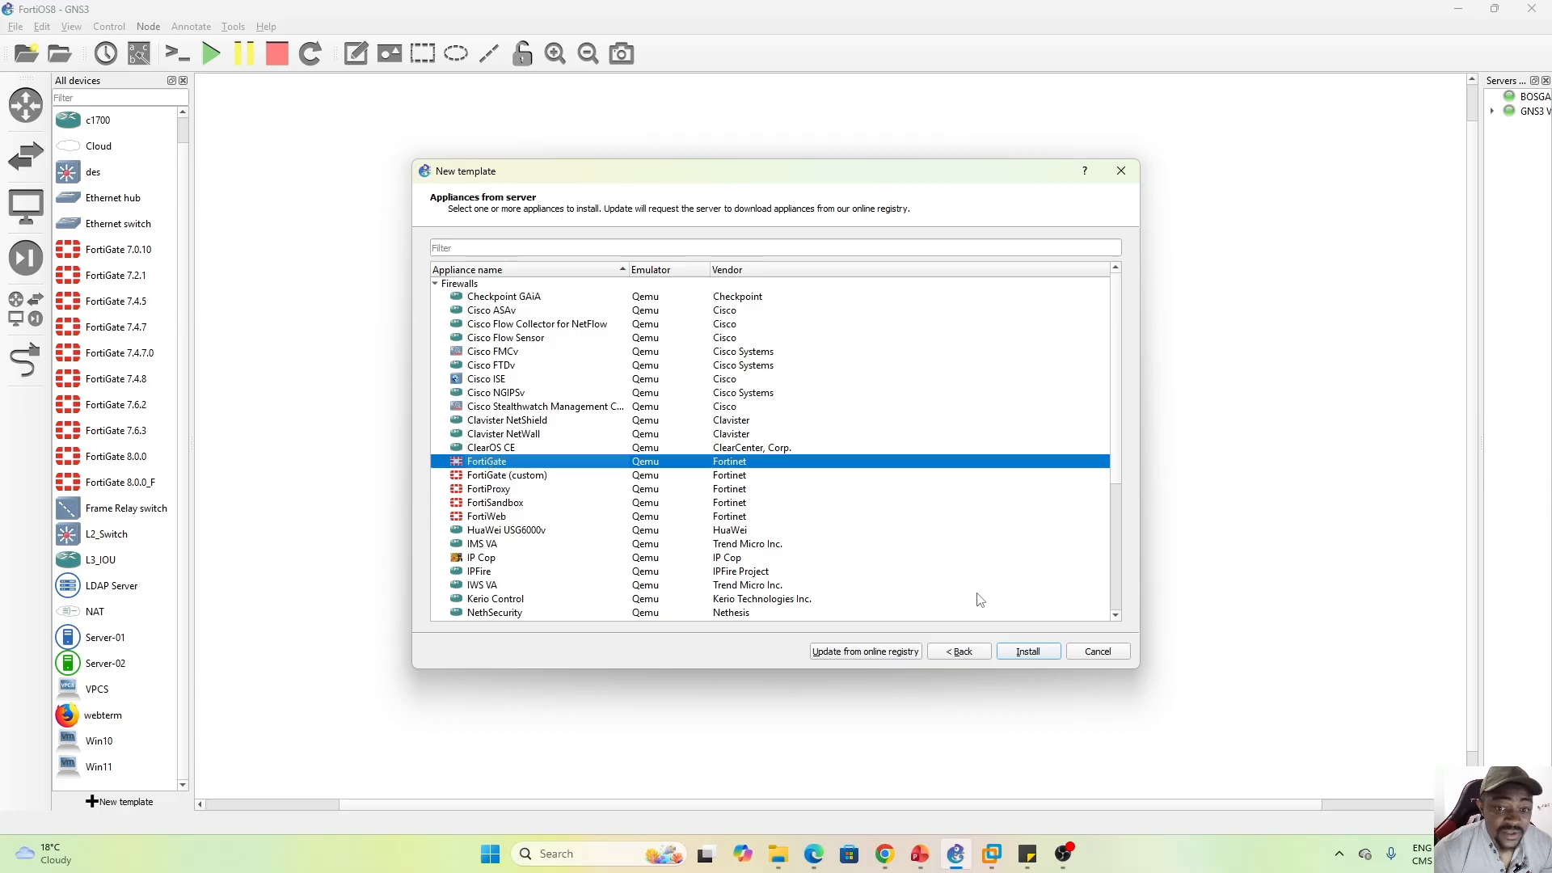
left_click(1042, 656)
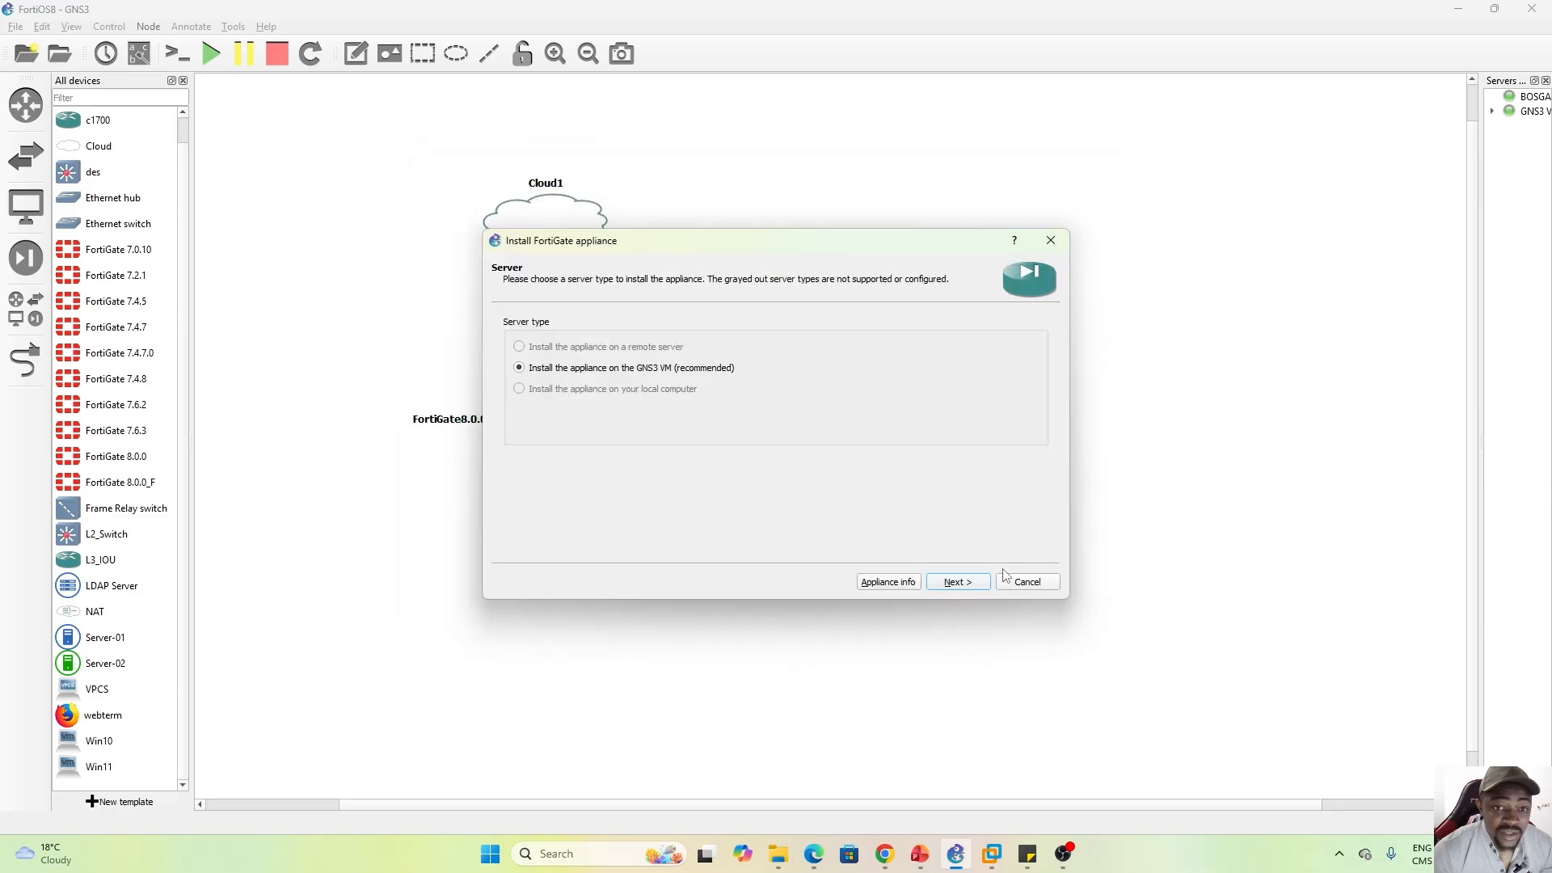
left_click(976, 585)
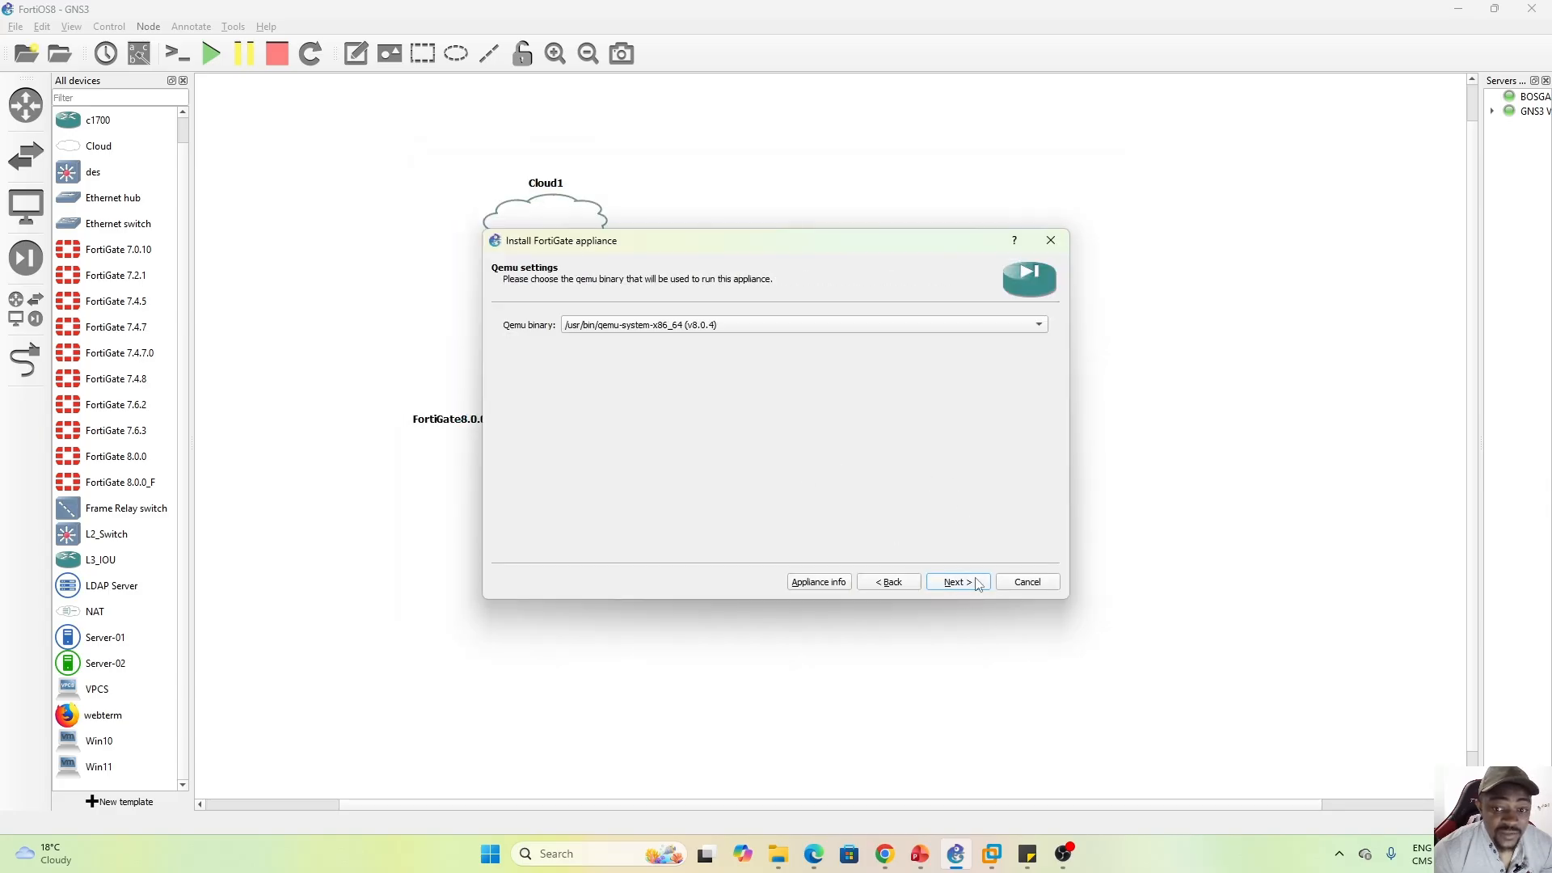
left_click(971, 589)
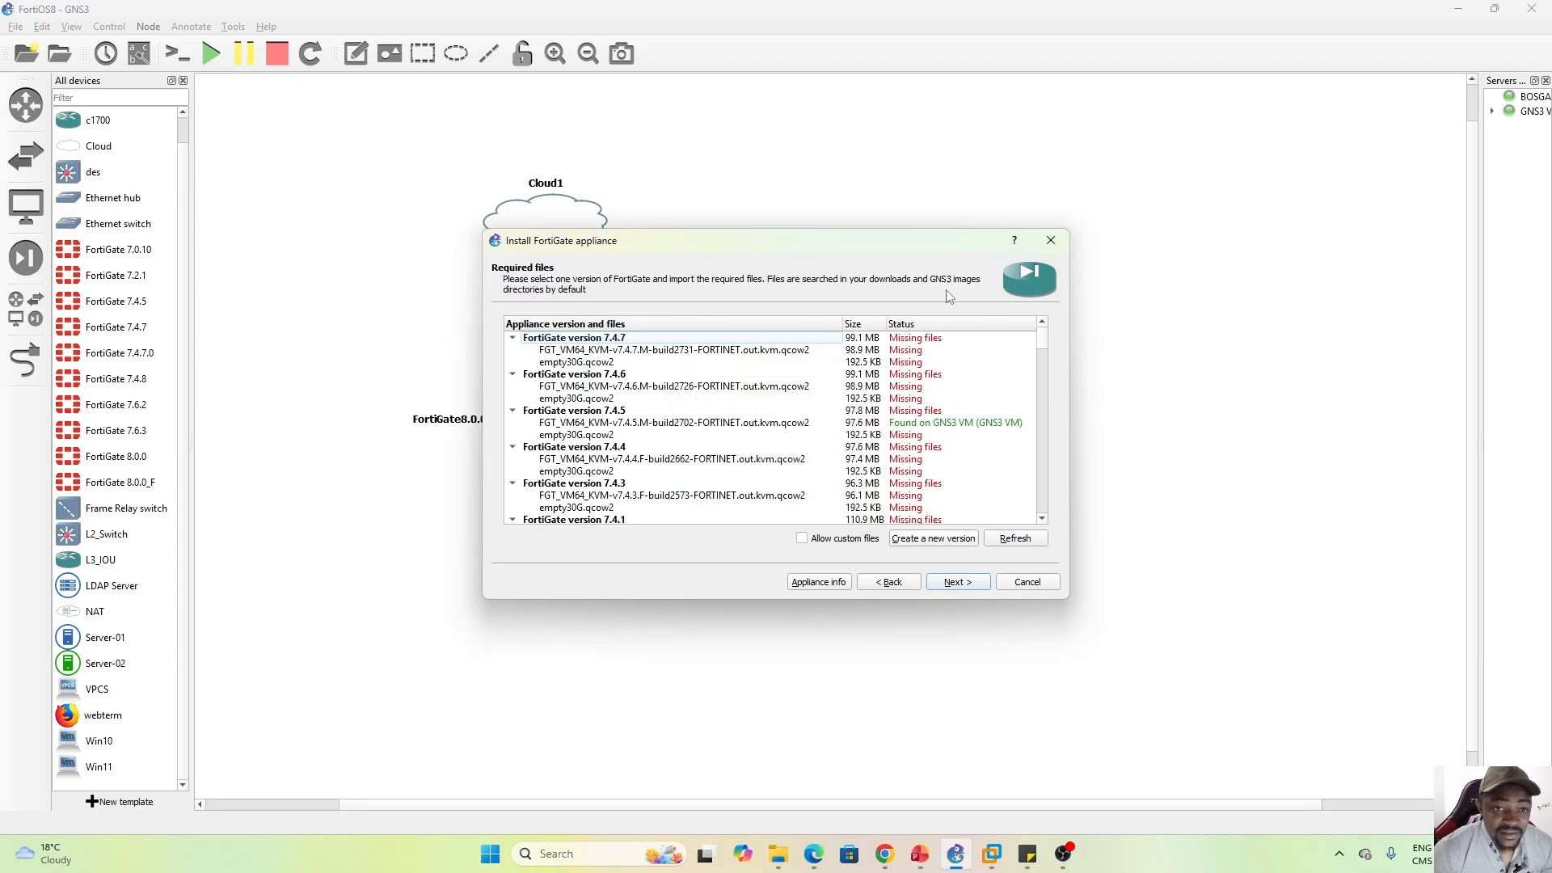
left_click(1051, 241)
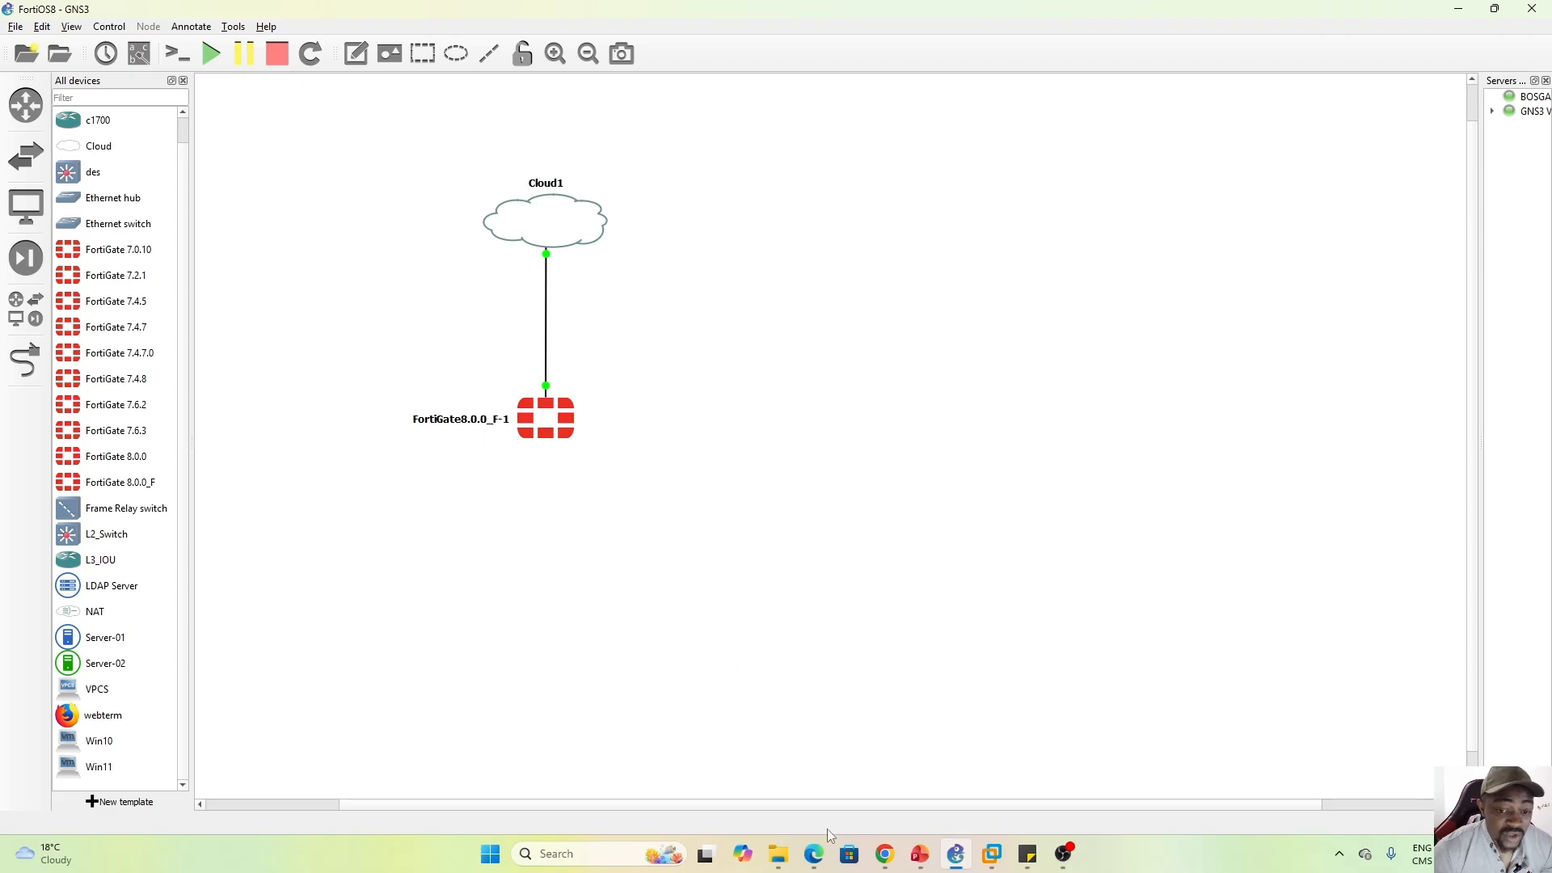
Open the FortiGate8.0.0_F-1 node's console, move it aside, and switch to the FGT_v8 VM console
left_click(533, 433)
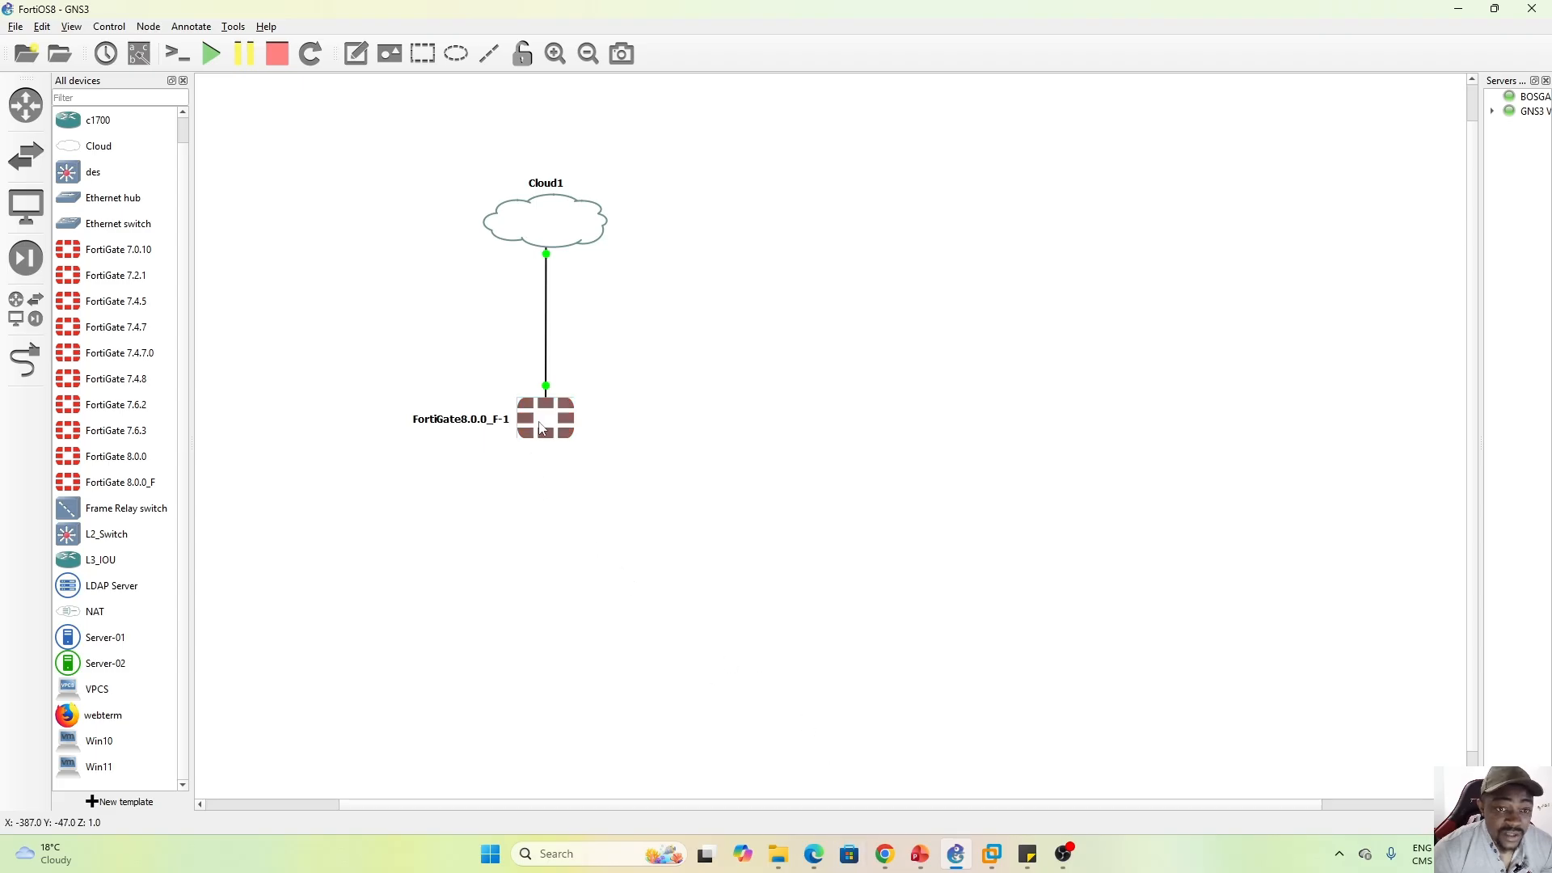
double_click(542, 428)
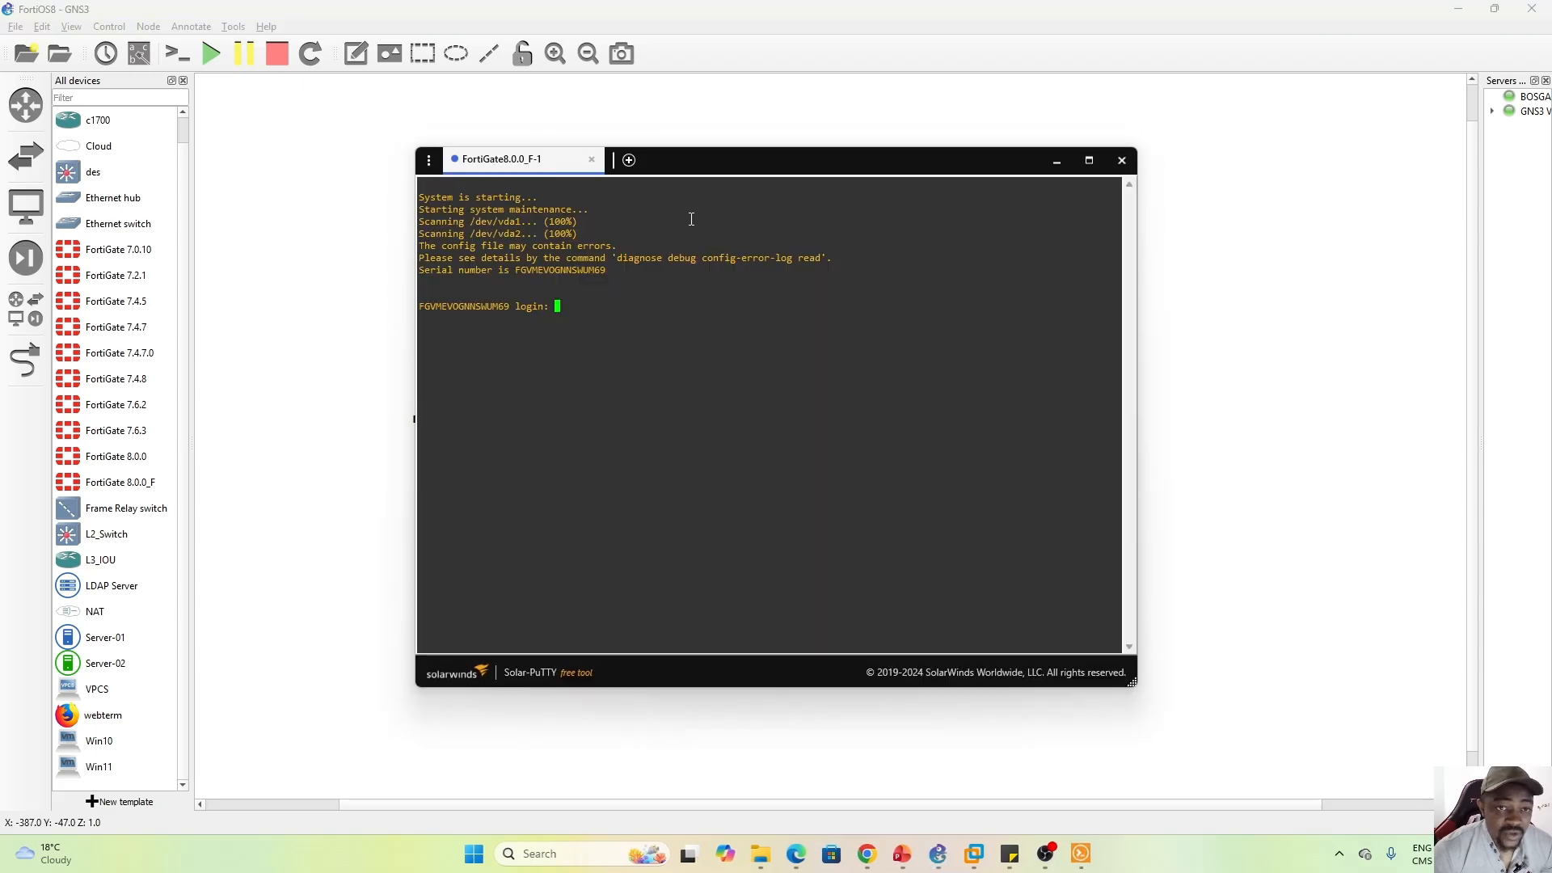
left_click_drag(710, 162, 915, 206)
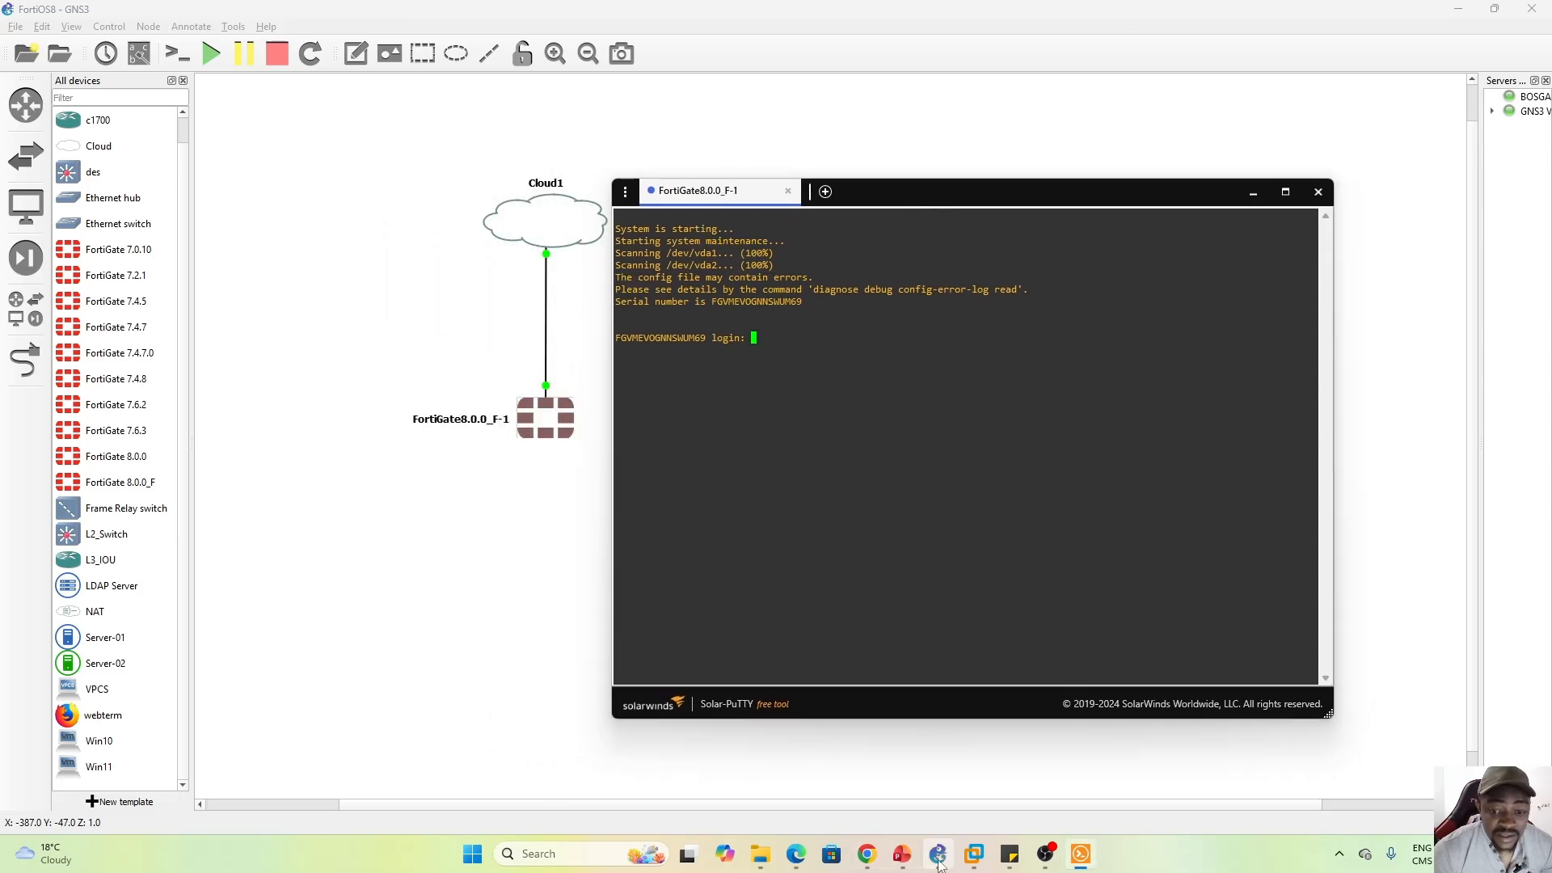
left_click(974, 855)
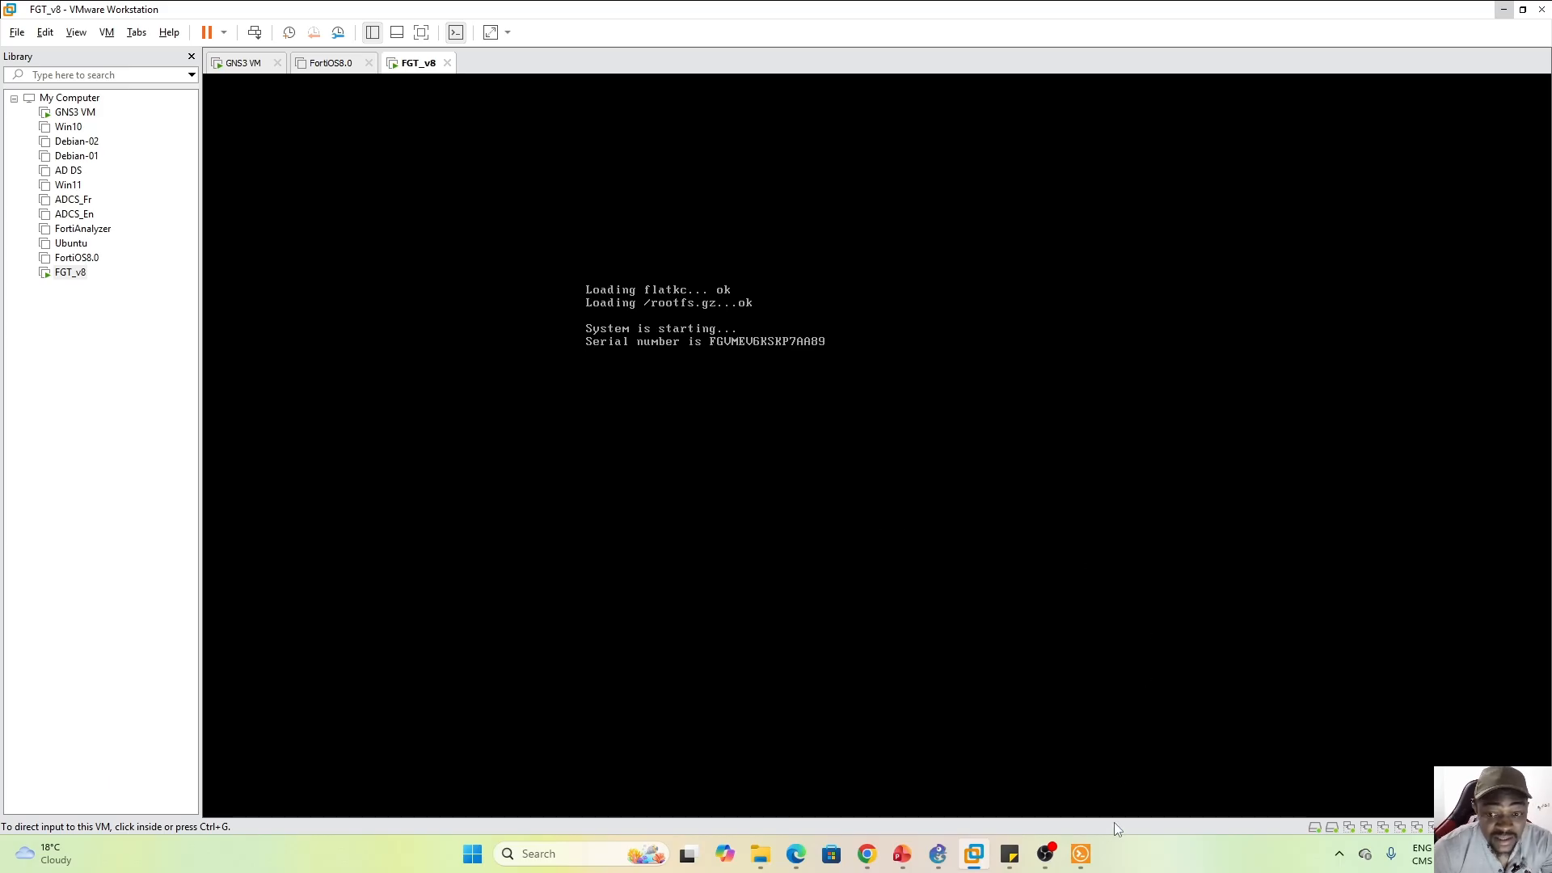
Move the GNS3 serial console aside and give keyboard input to the FGT_v8 console
left_click(1081, 859)
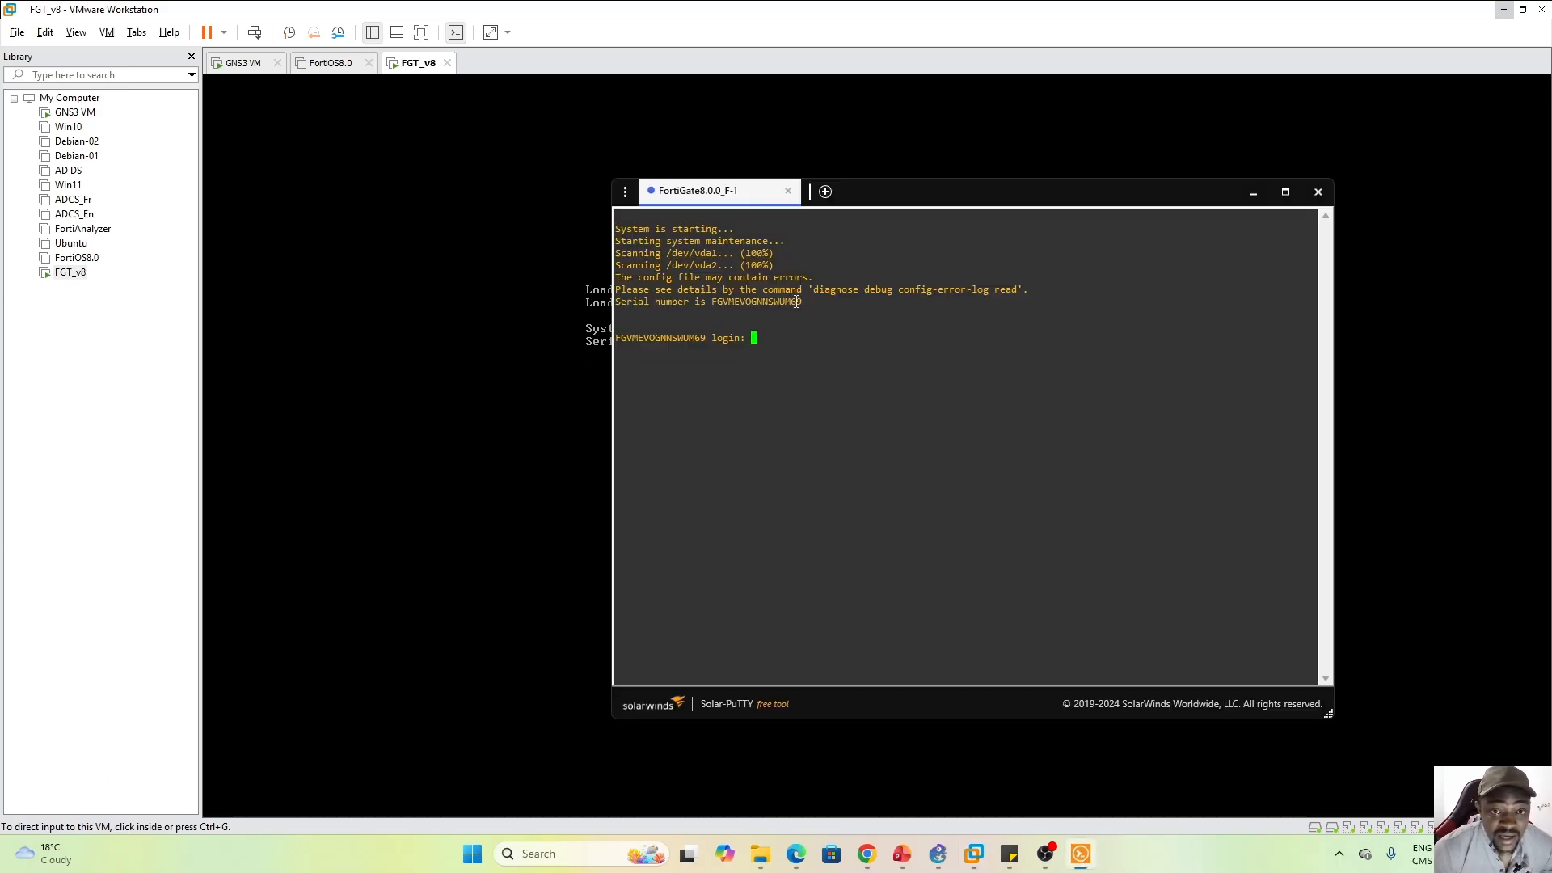
left_click_drag(907, 199, 1133, 199)
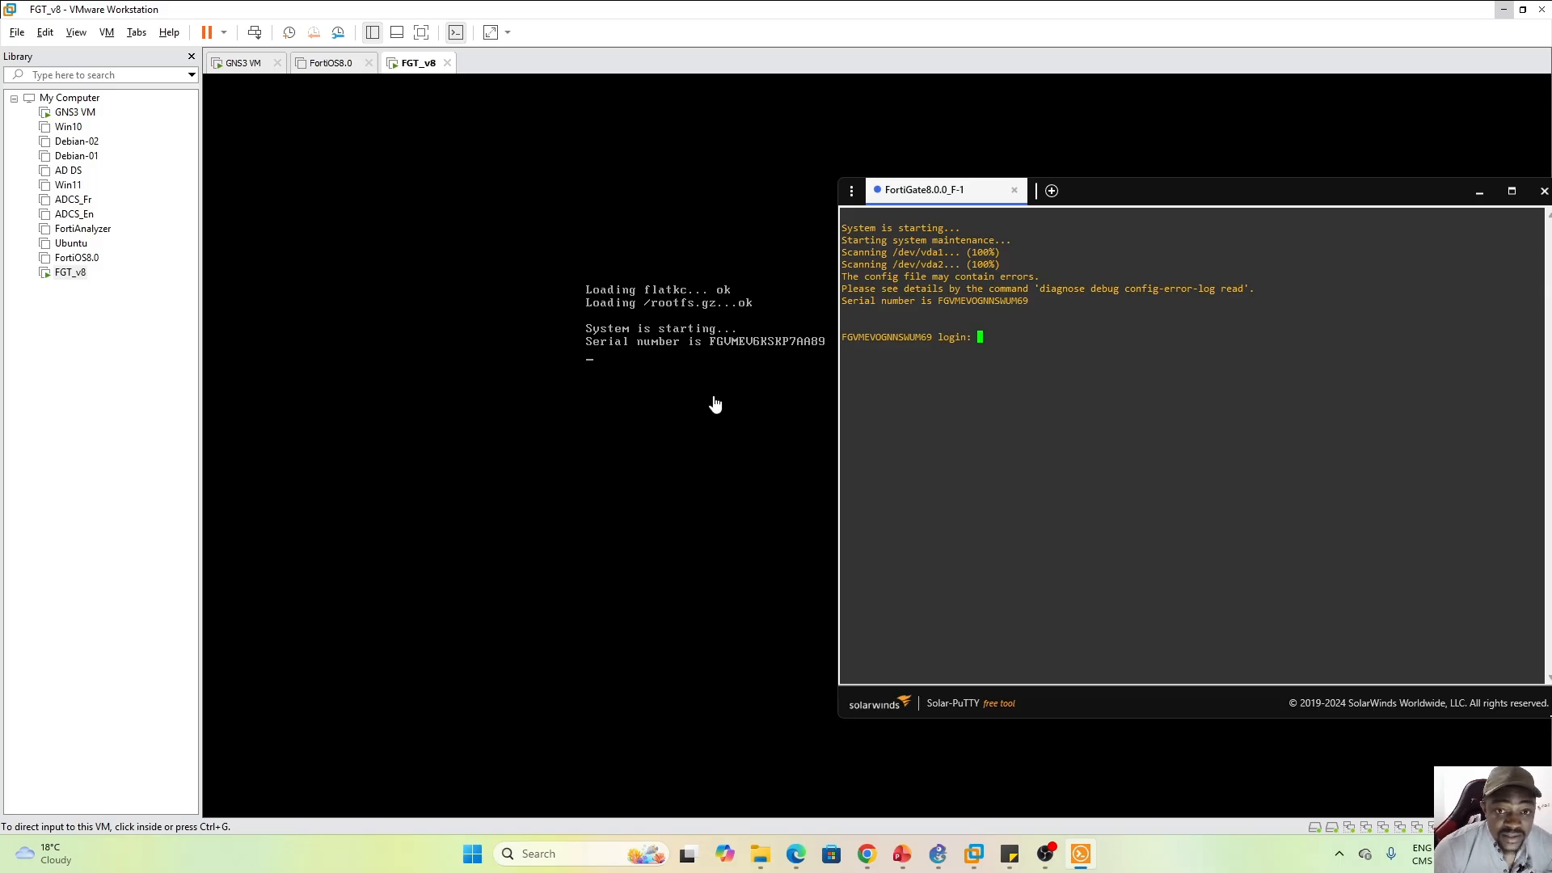
left_click(745, 381)
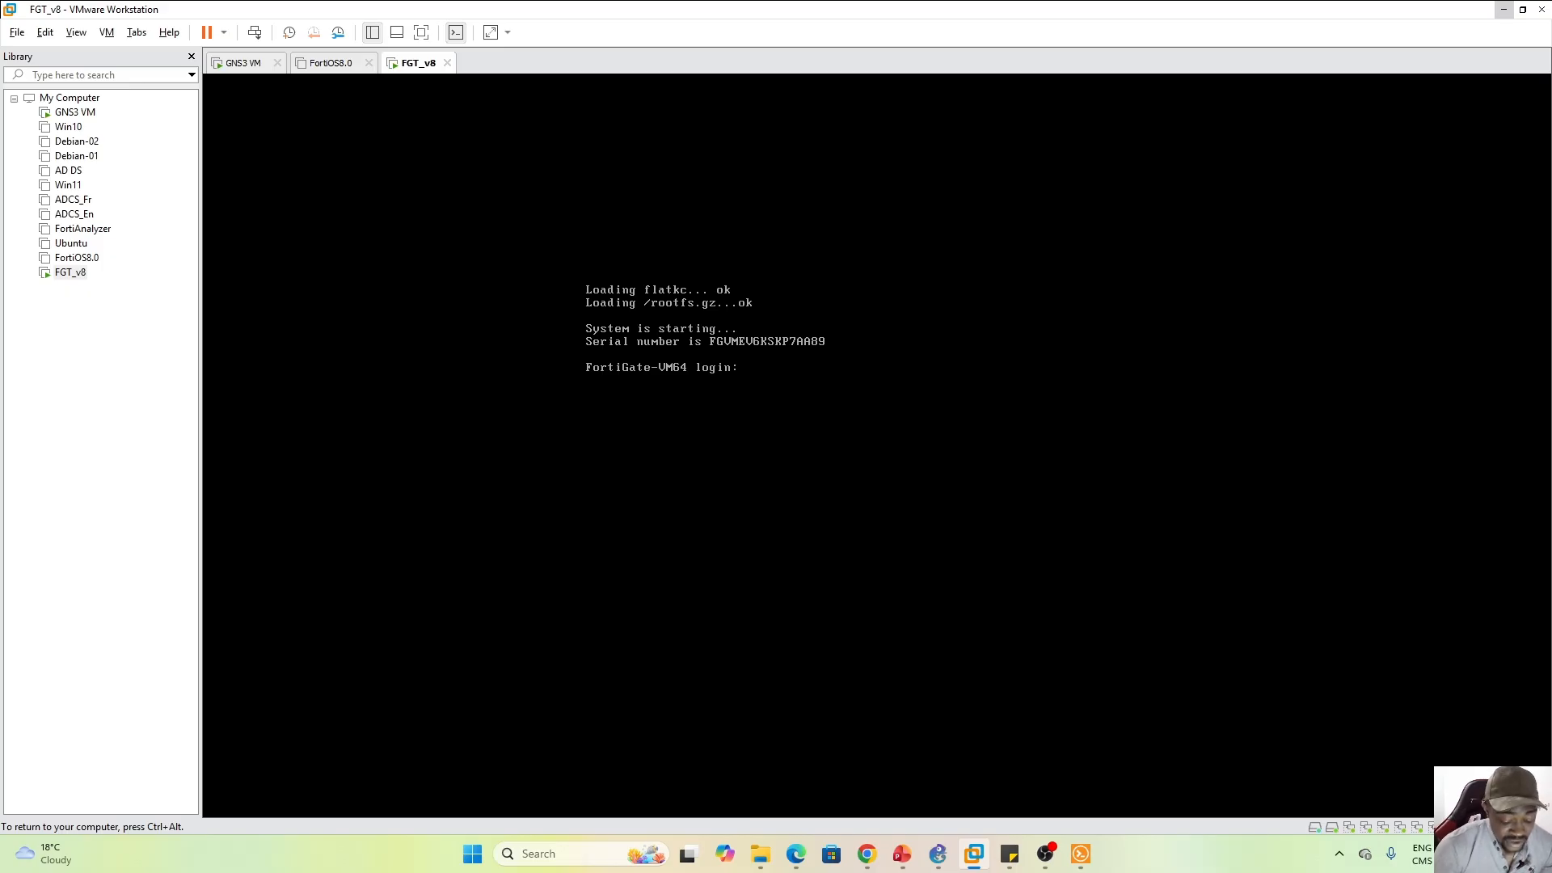
Log in to FGT_v8 as admin, set and confirm a new admin password
type("admin")
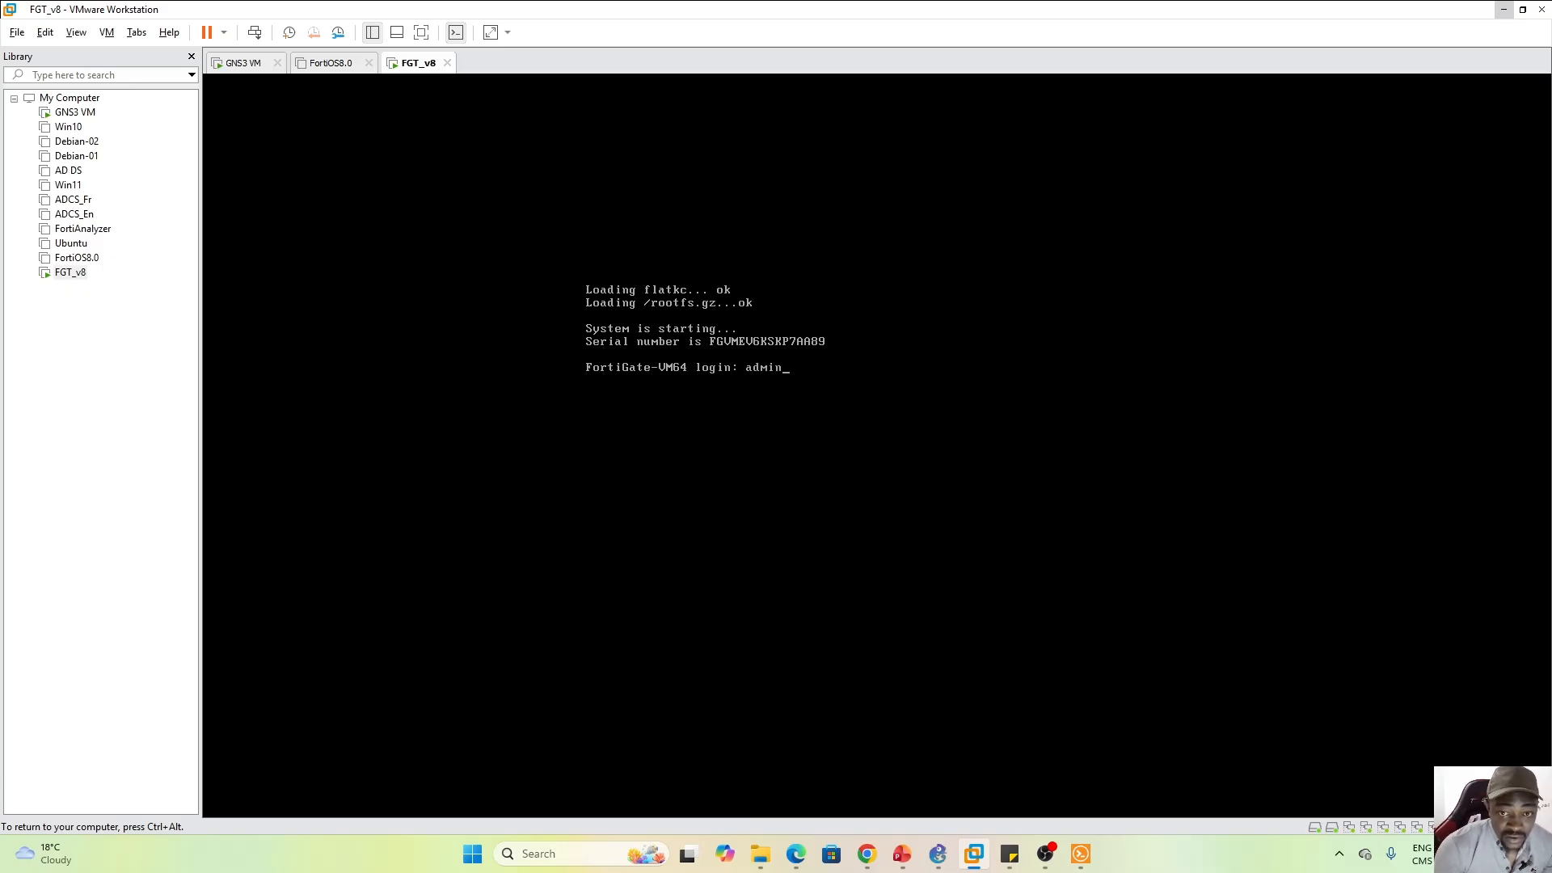
key("Return")
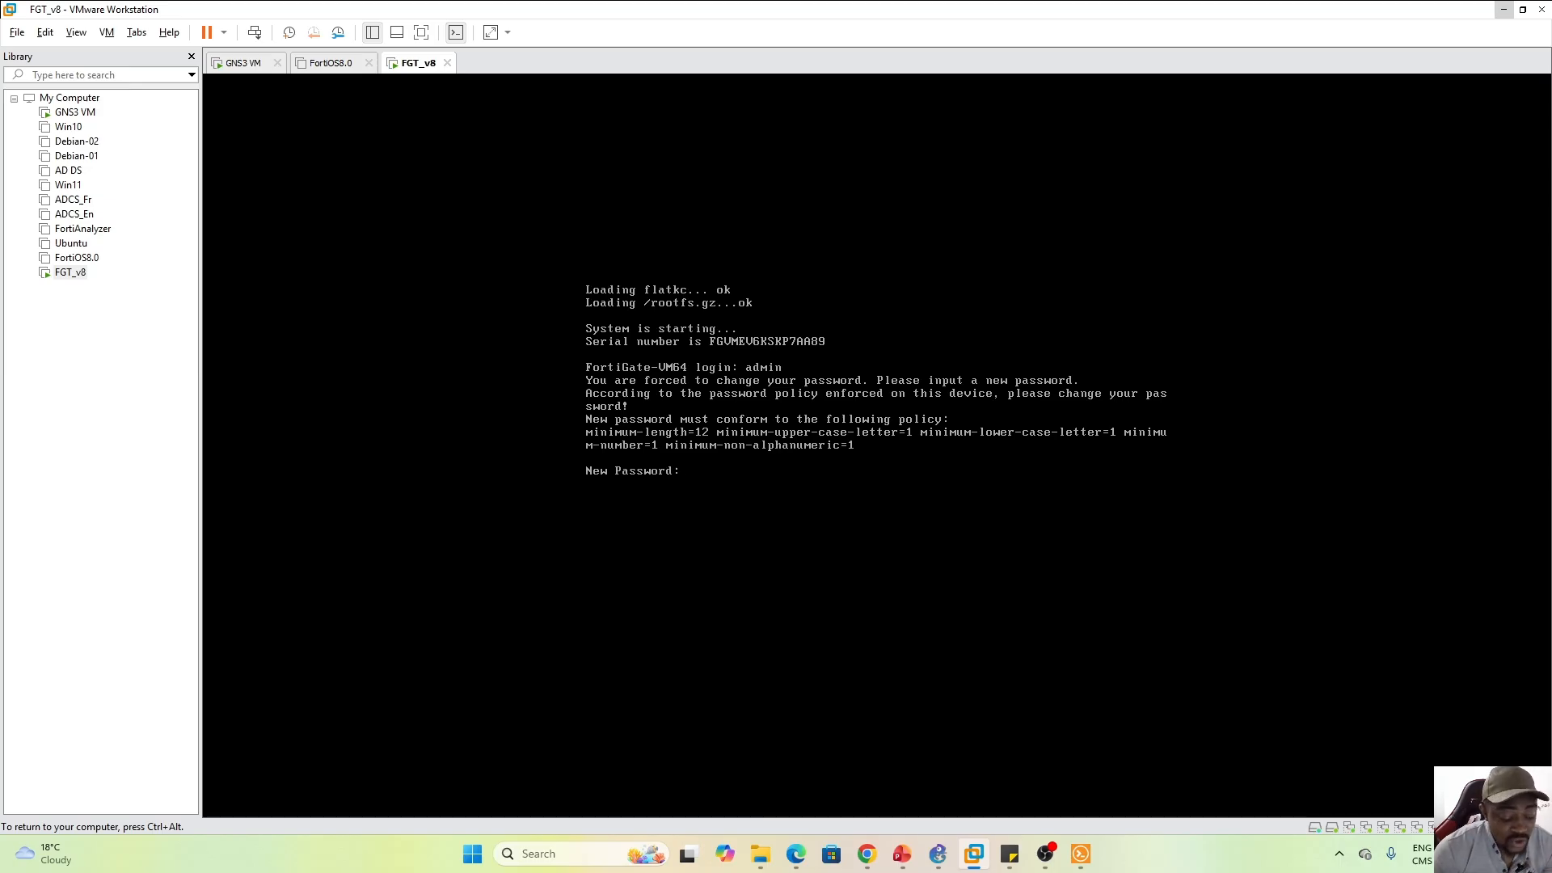
key("Return")
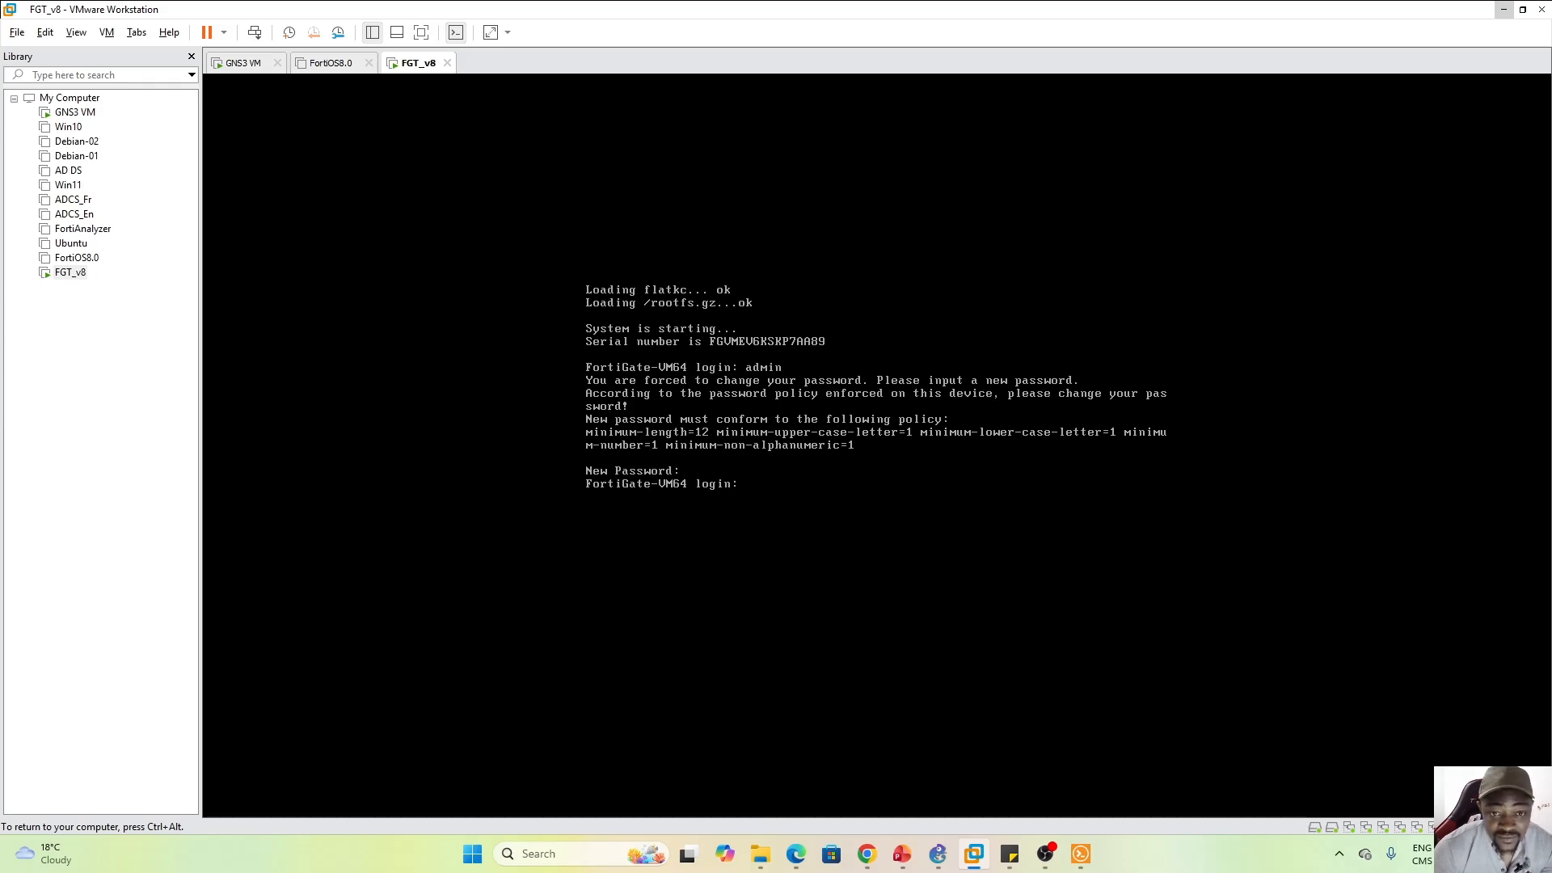
type("admin")
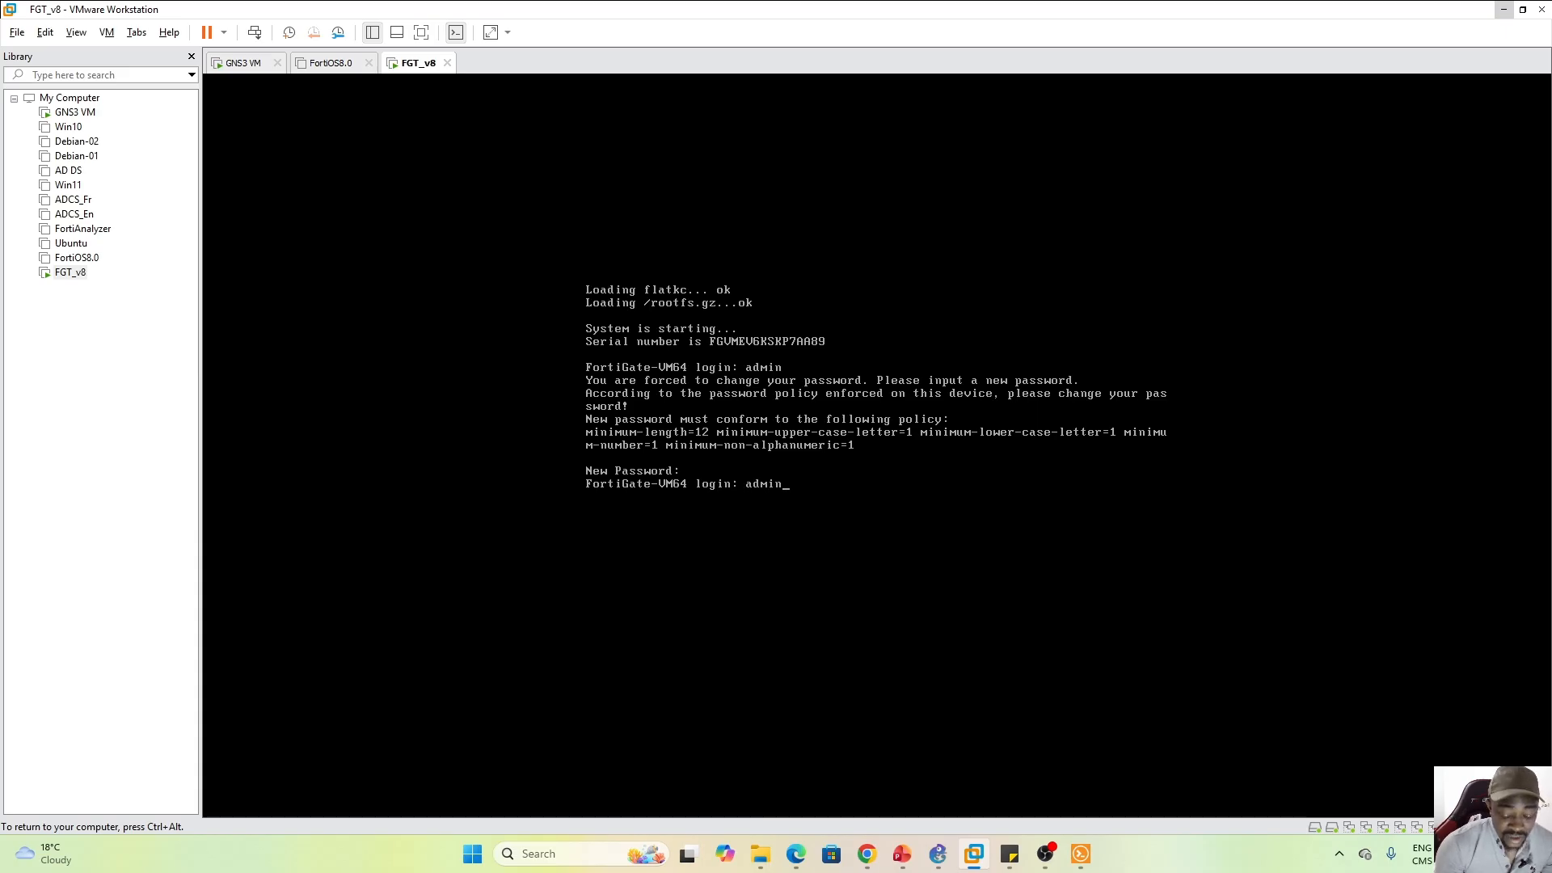
key("Return")
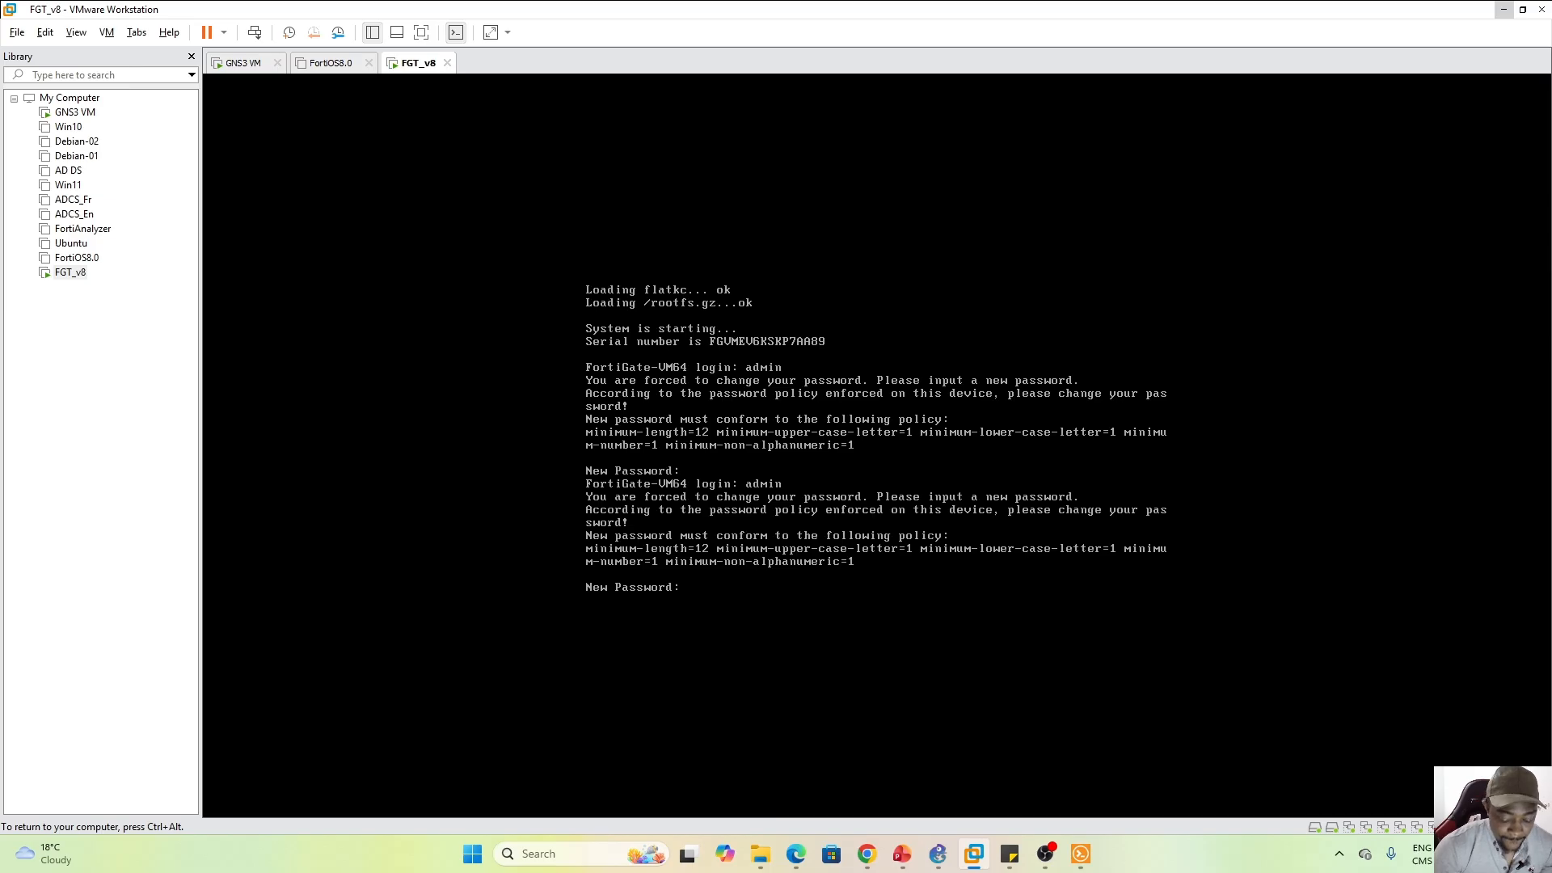
key("Return")
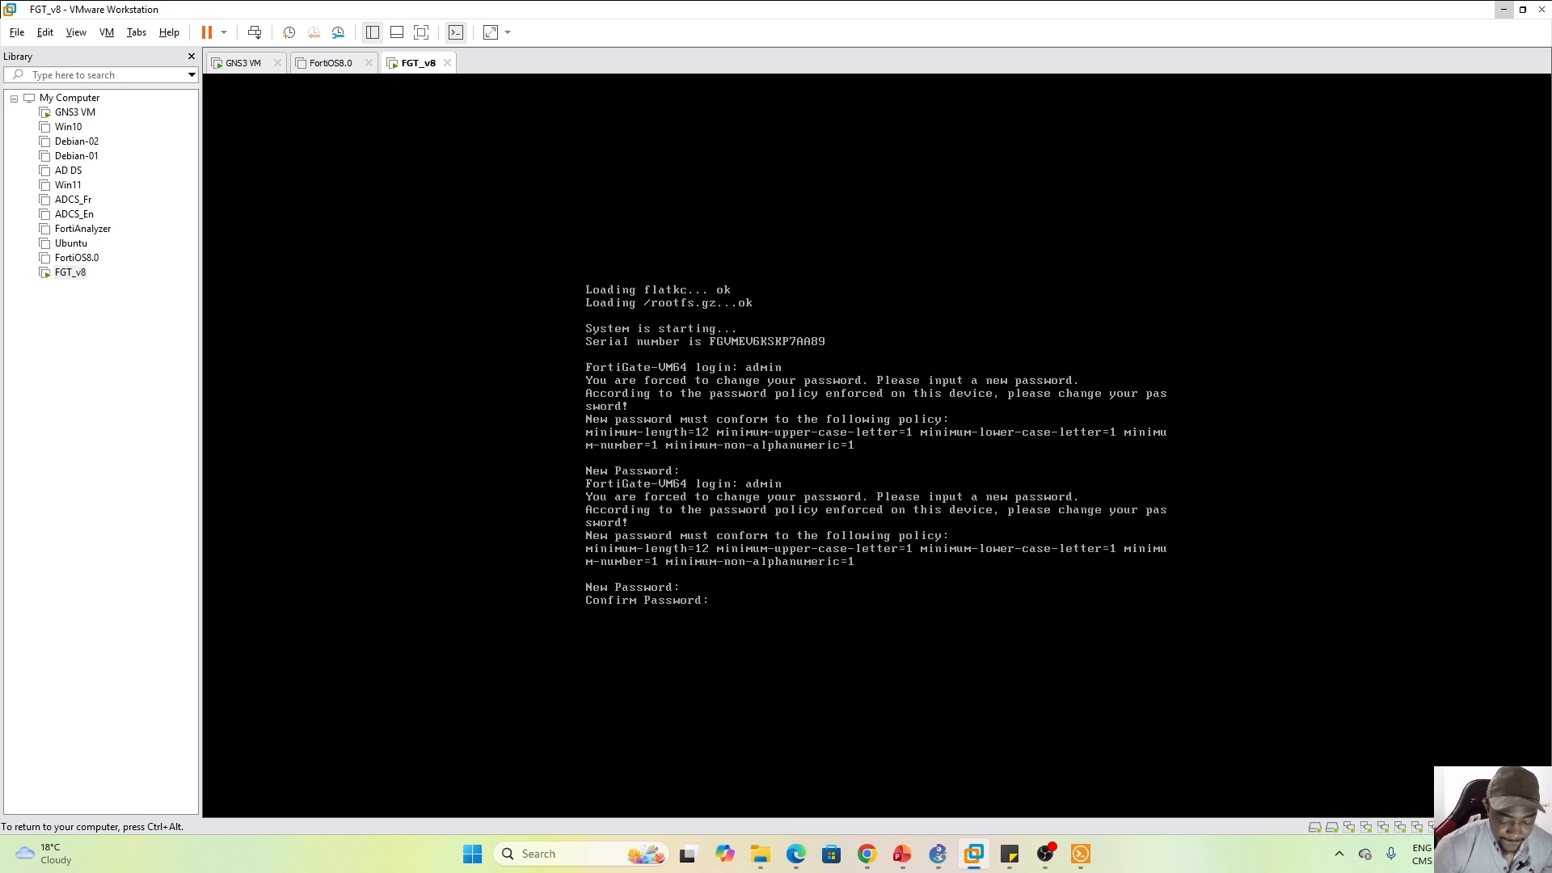
key("Return")
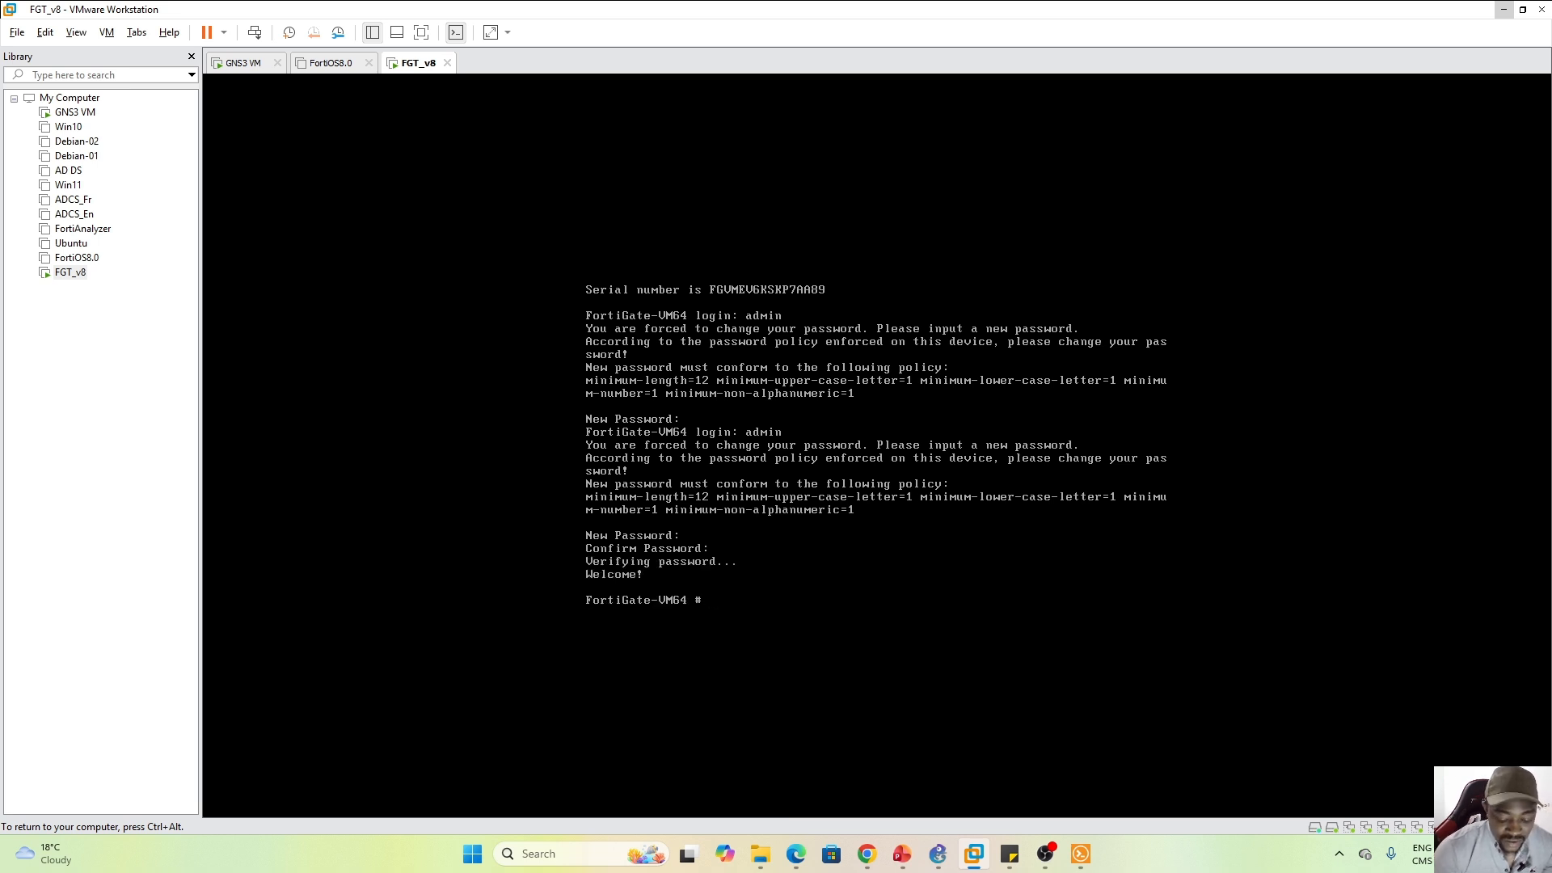
key("Return")
key("Return")
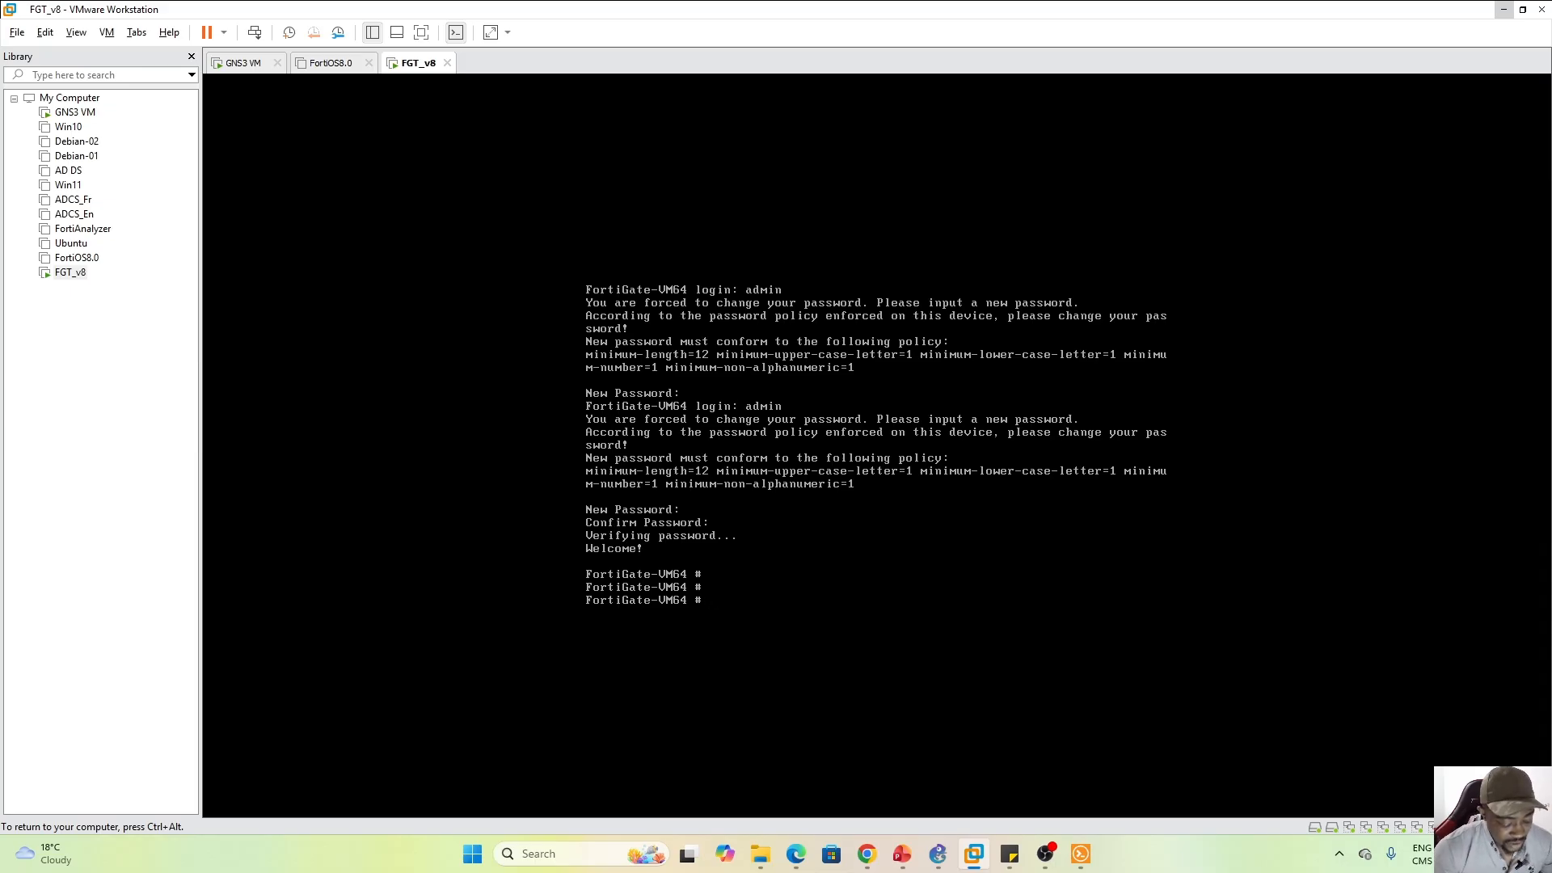
key("ctrl+alt")
Run 'get system interface physical' in the FGT_v8 console to list physical interfaces
left_click(1080, 853)
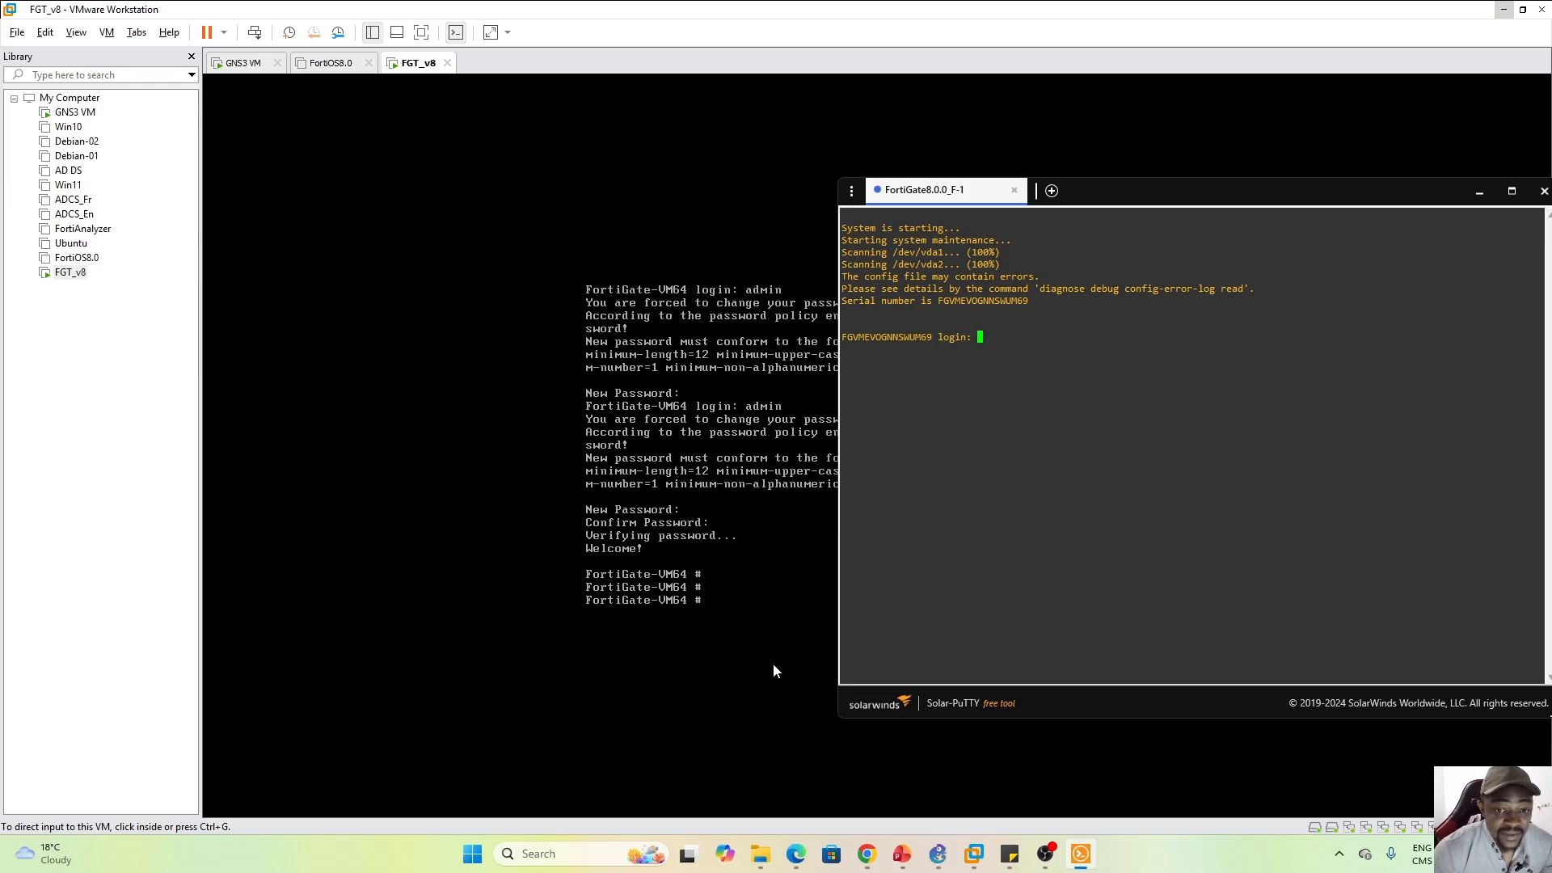
left_click(733, 612)
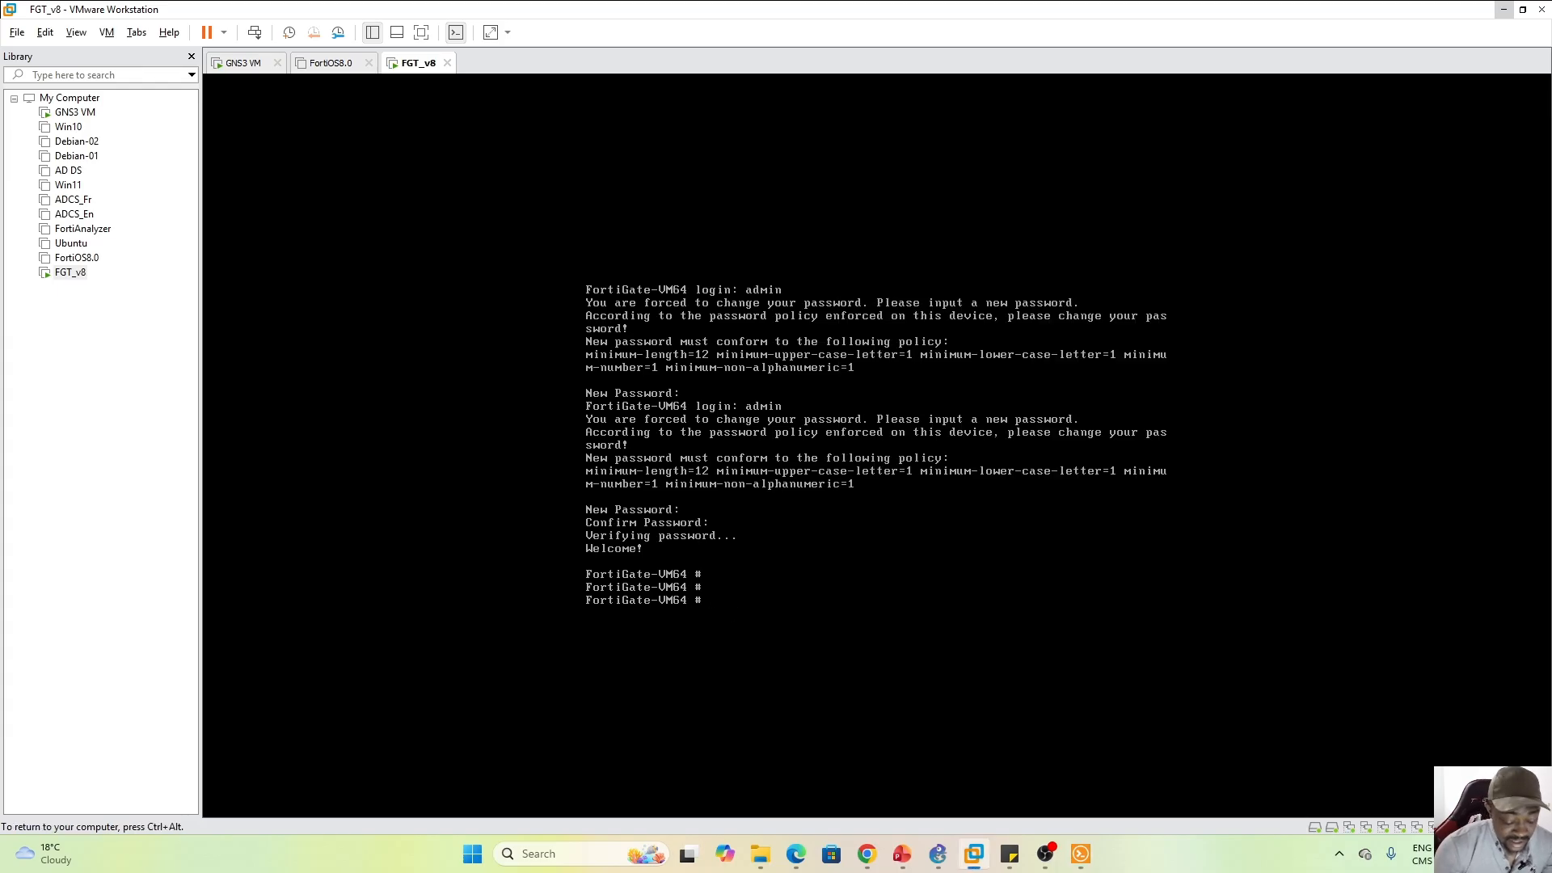
type("get system ")
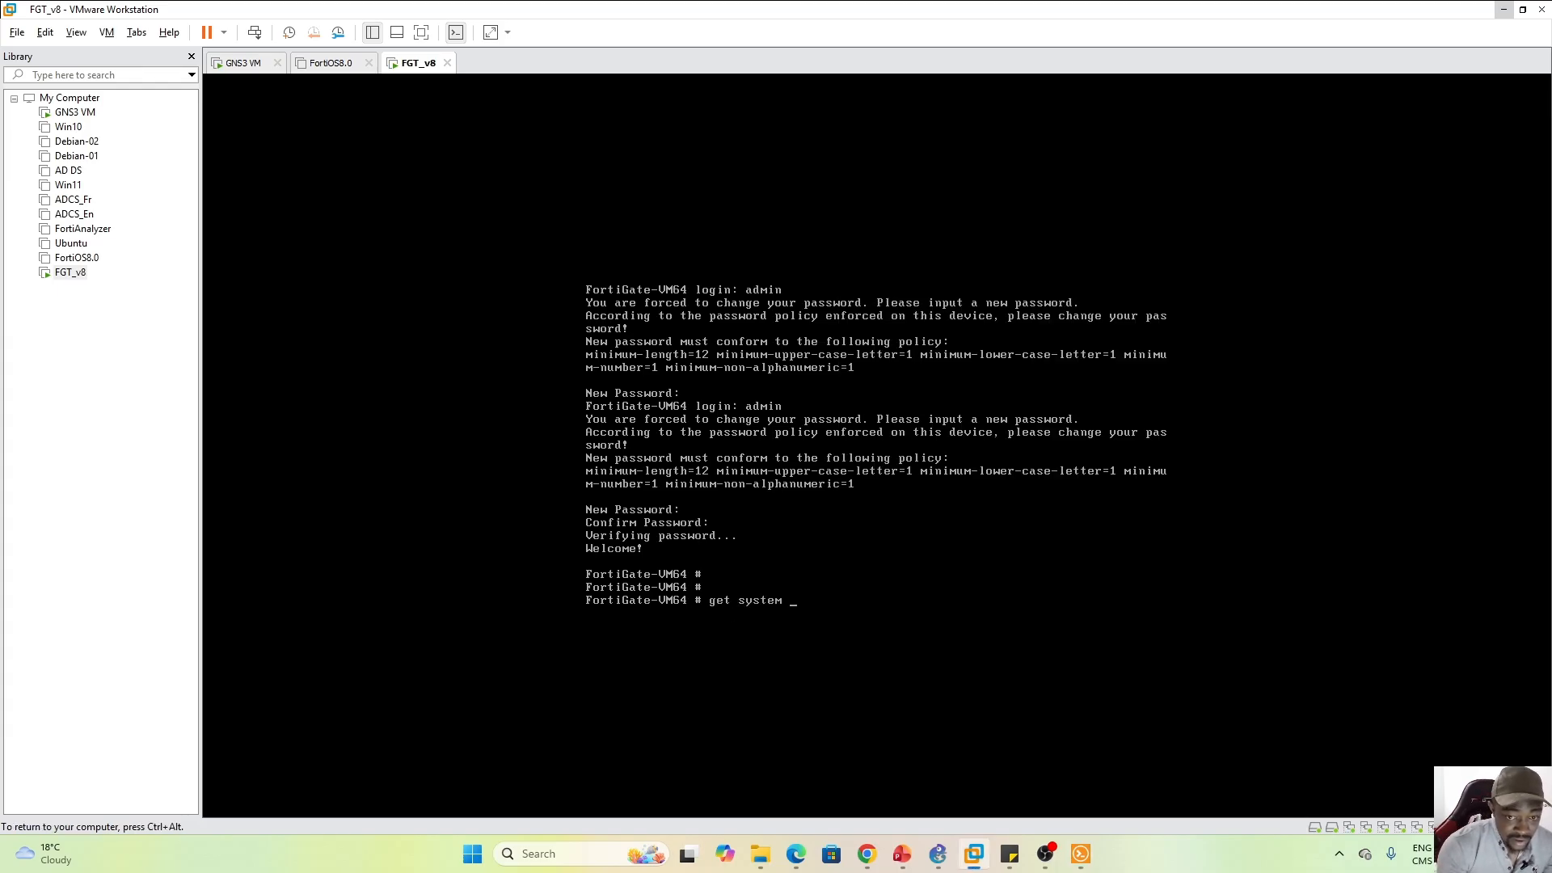
type("interface p")
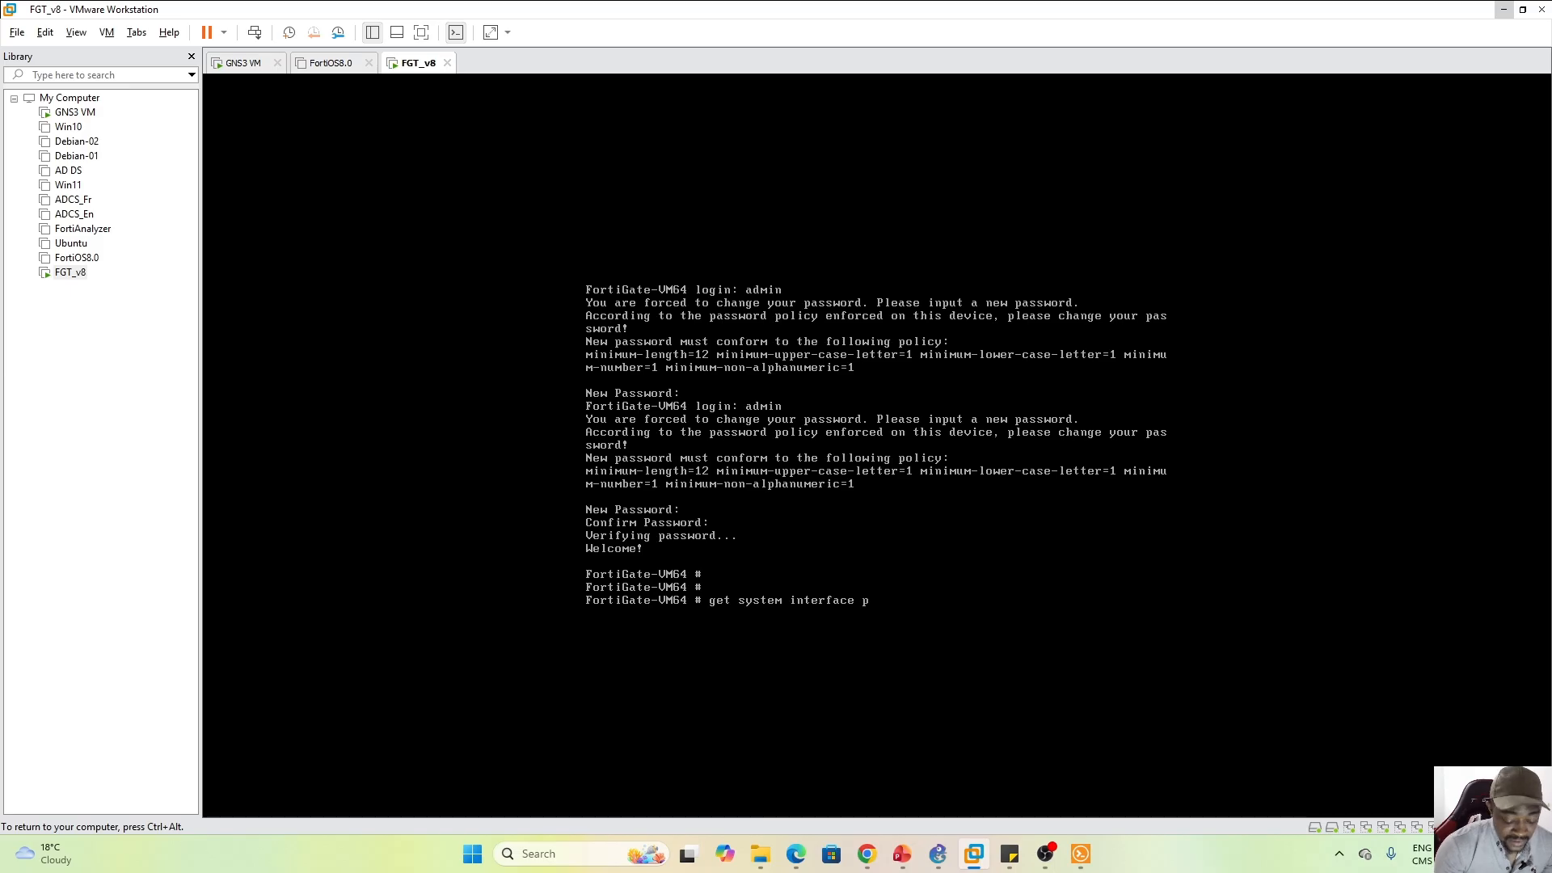
type("hysical")
key("Return")
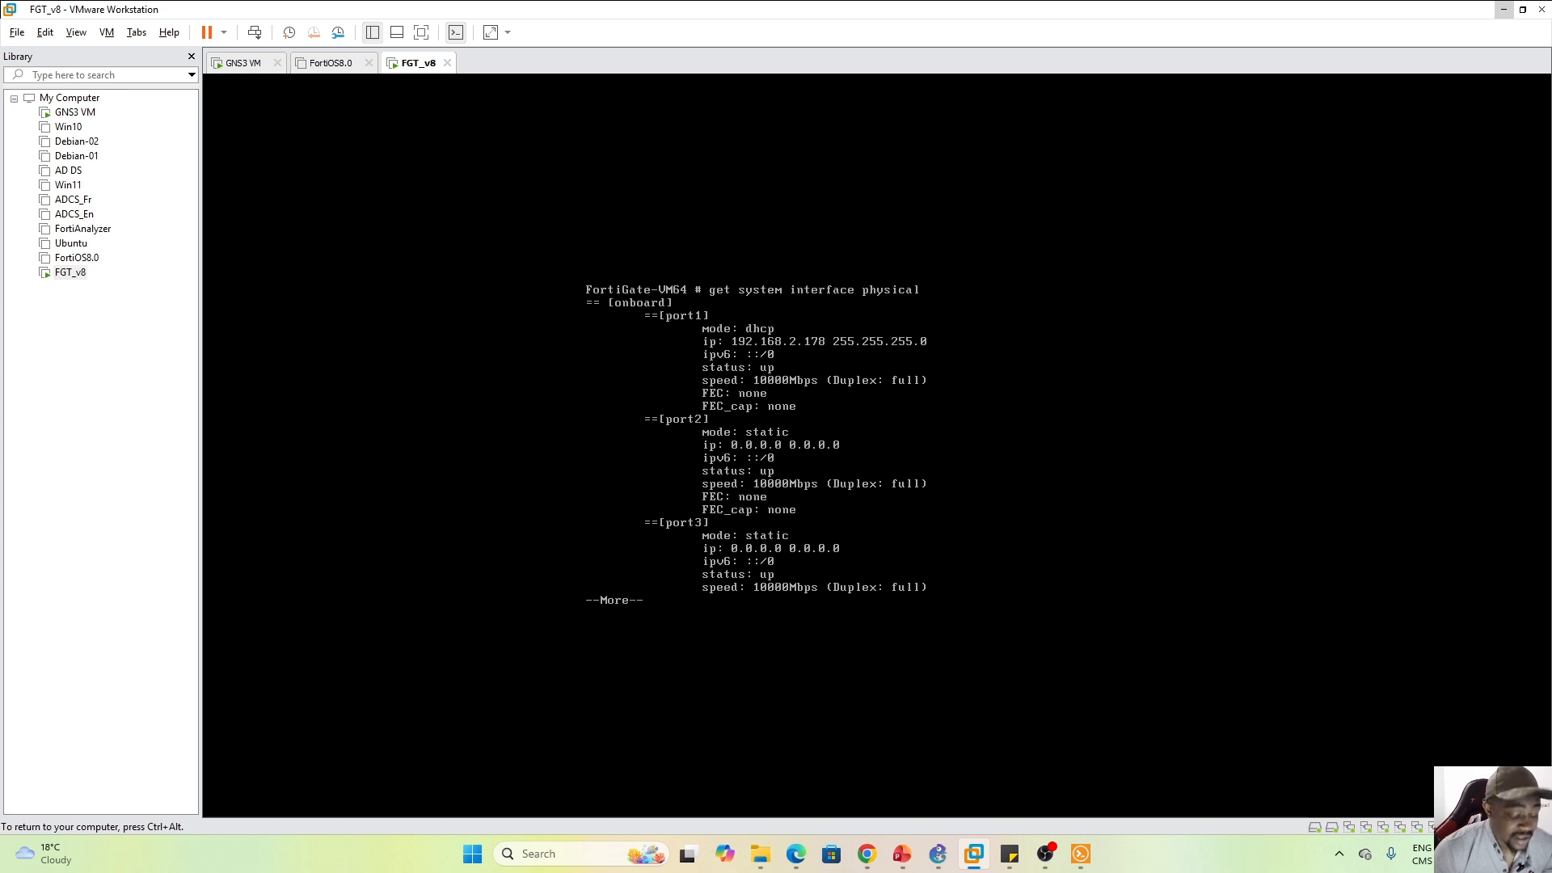
key("ctrl+alt")
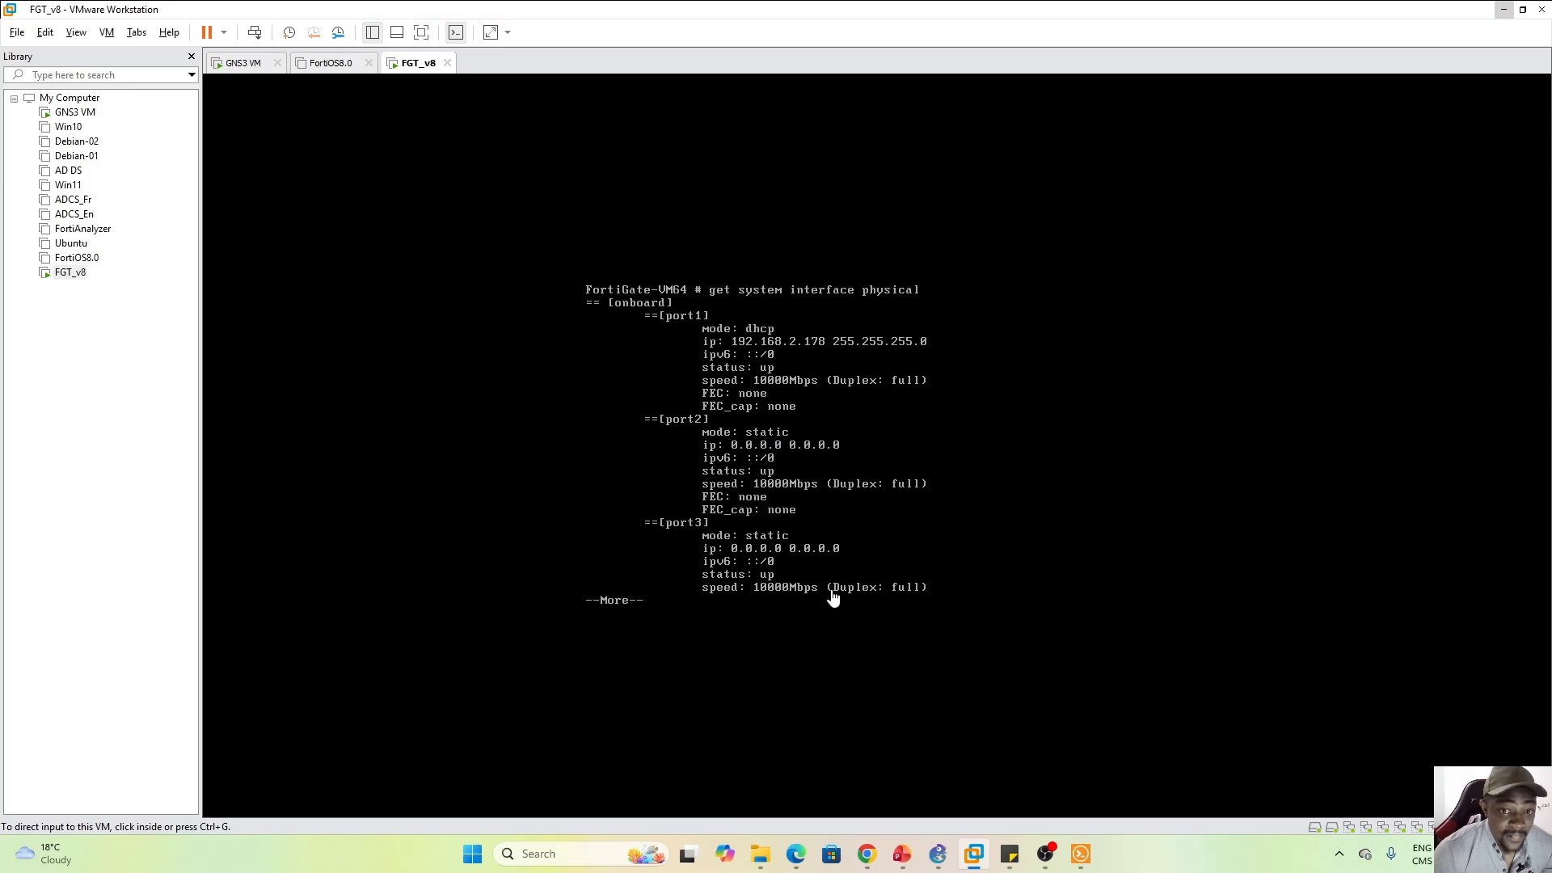
left_click(866, 853)
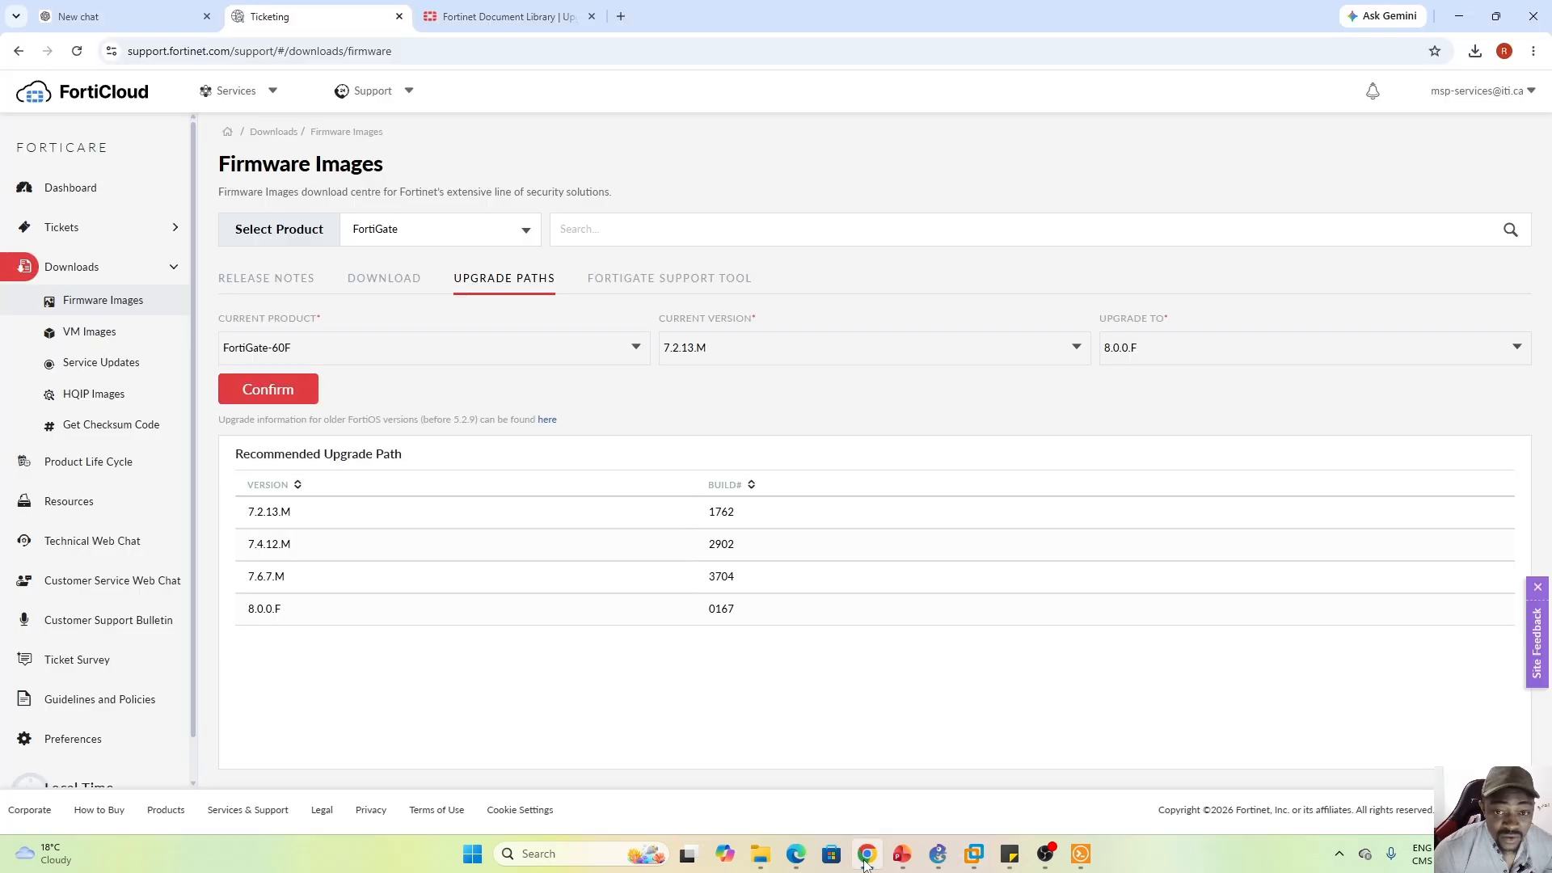
left_click(620, 16)
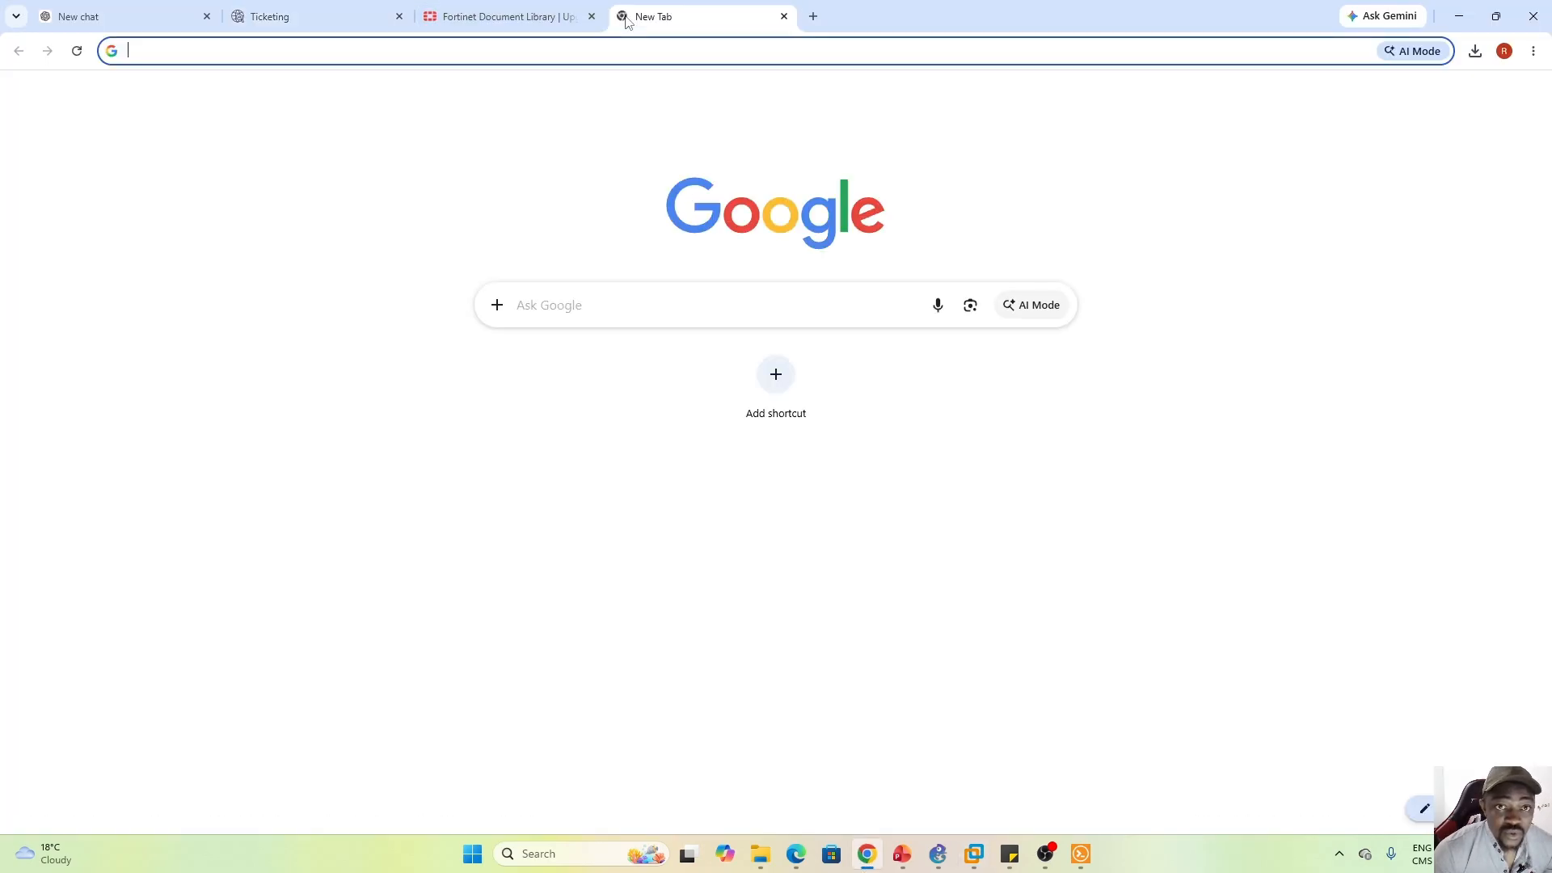
left_click(672, 52)
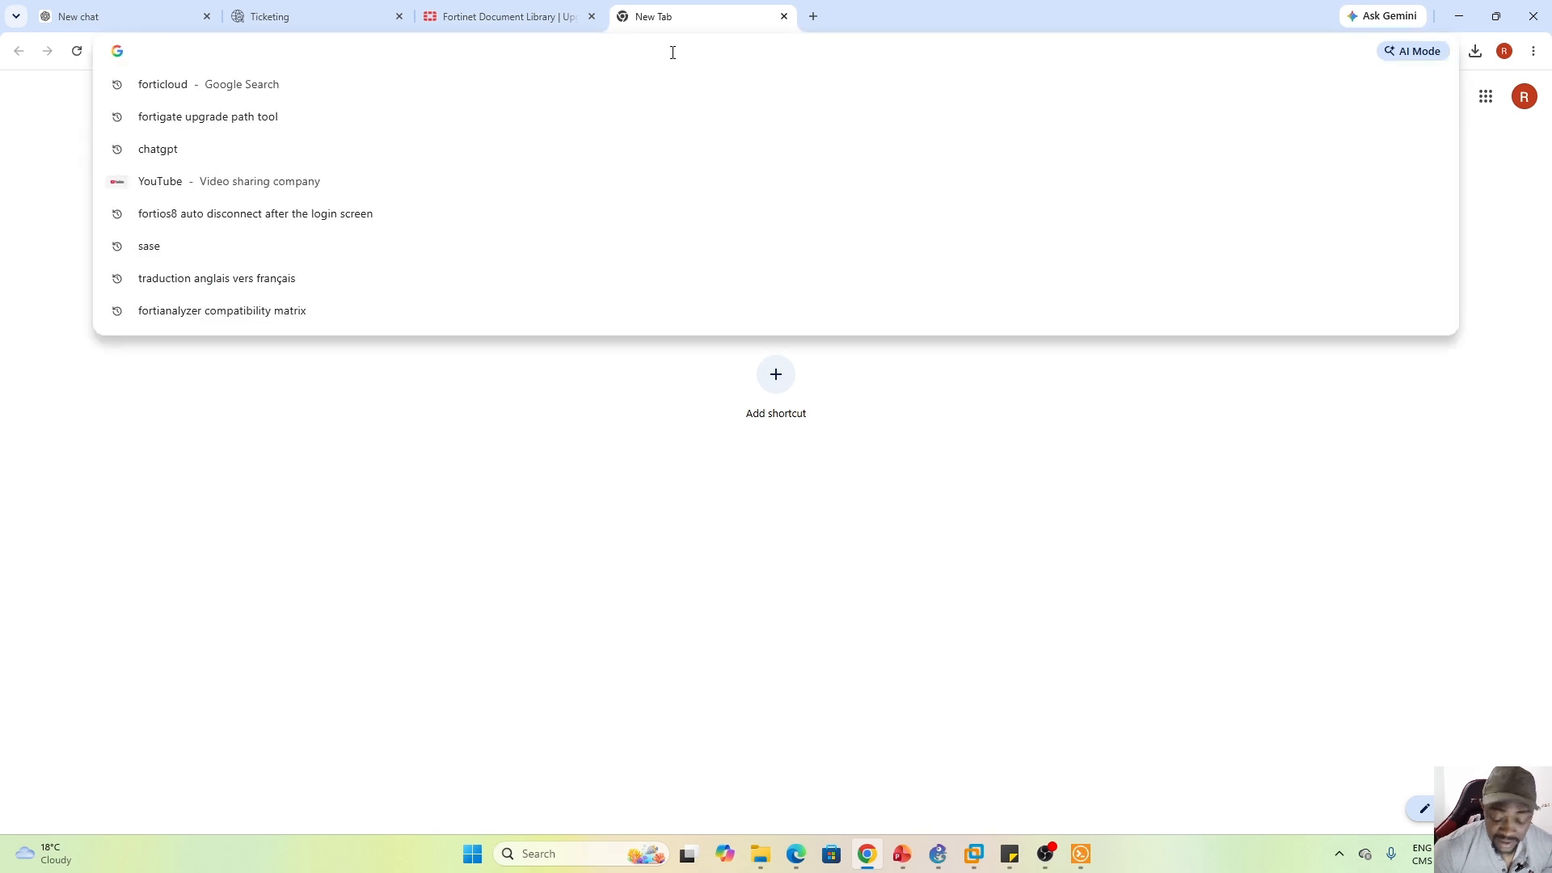
type("192.168.")
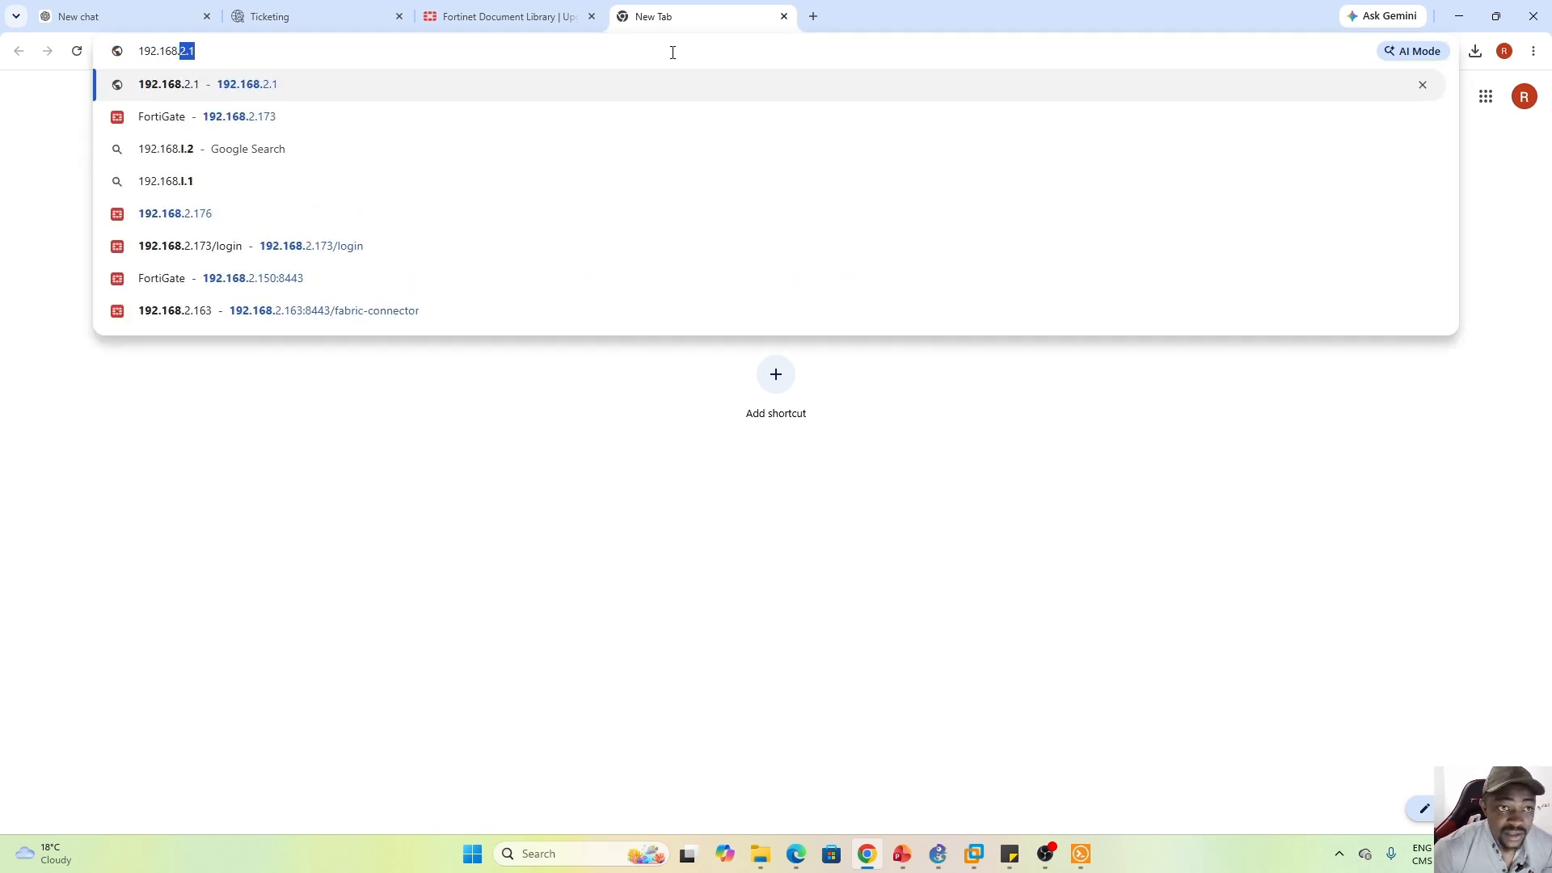
type("2.178")
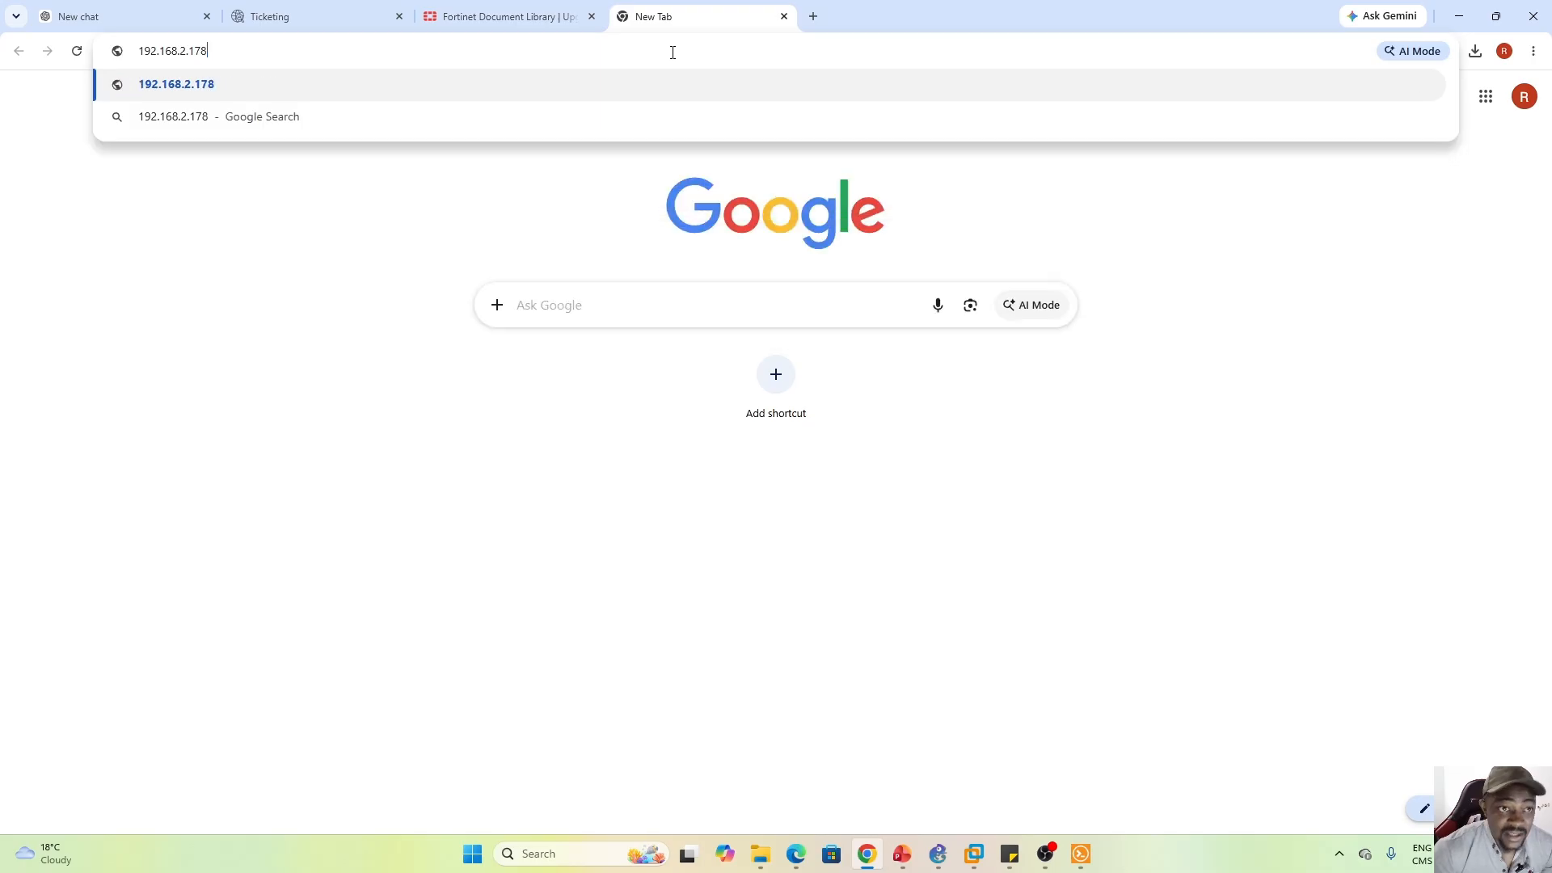
key("Return")
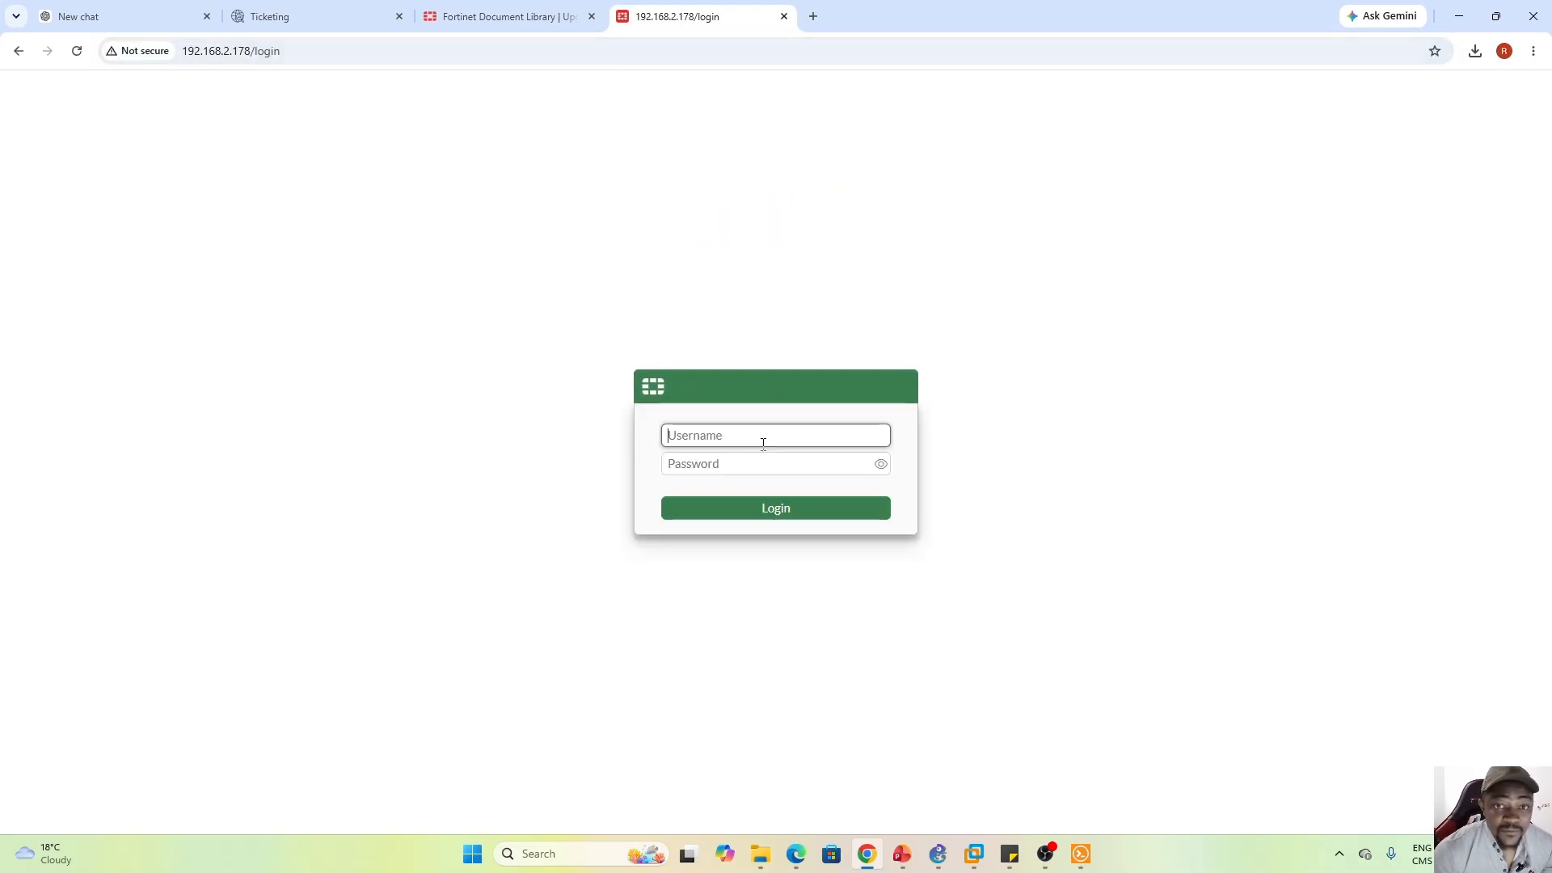
Sign in to the FortiGate web GUI as admin with the account password
left_click(719, 438)
type("adm")
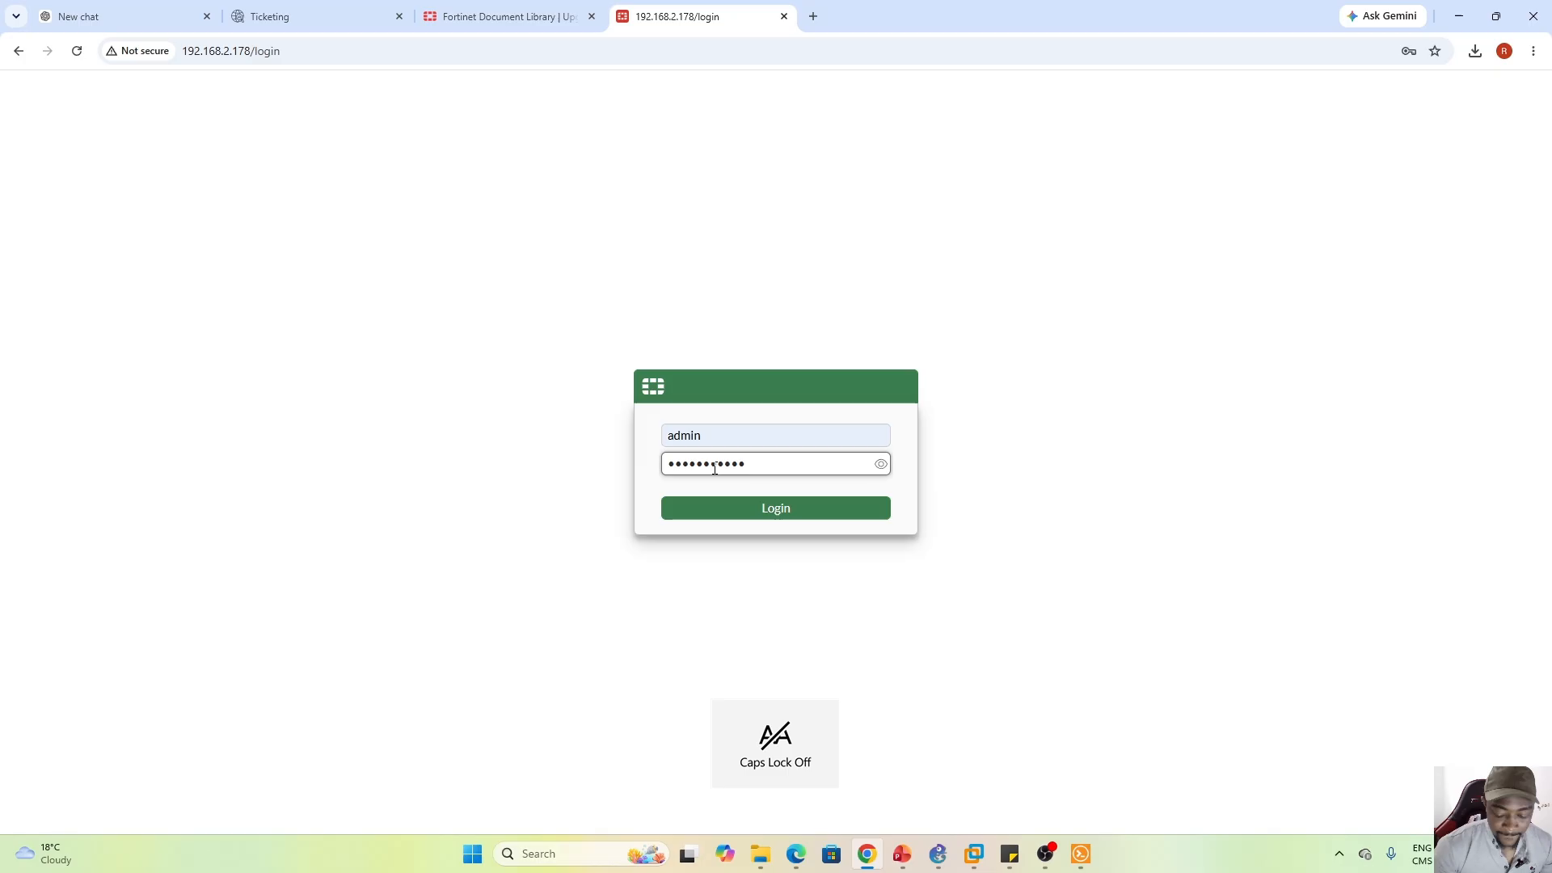
type("••••")
key("Return")
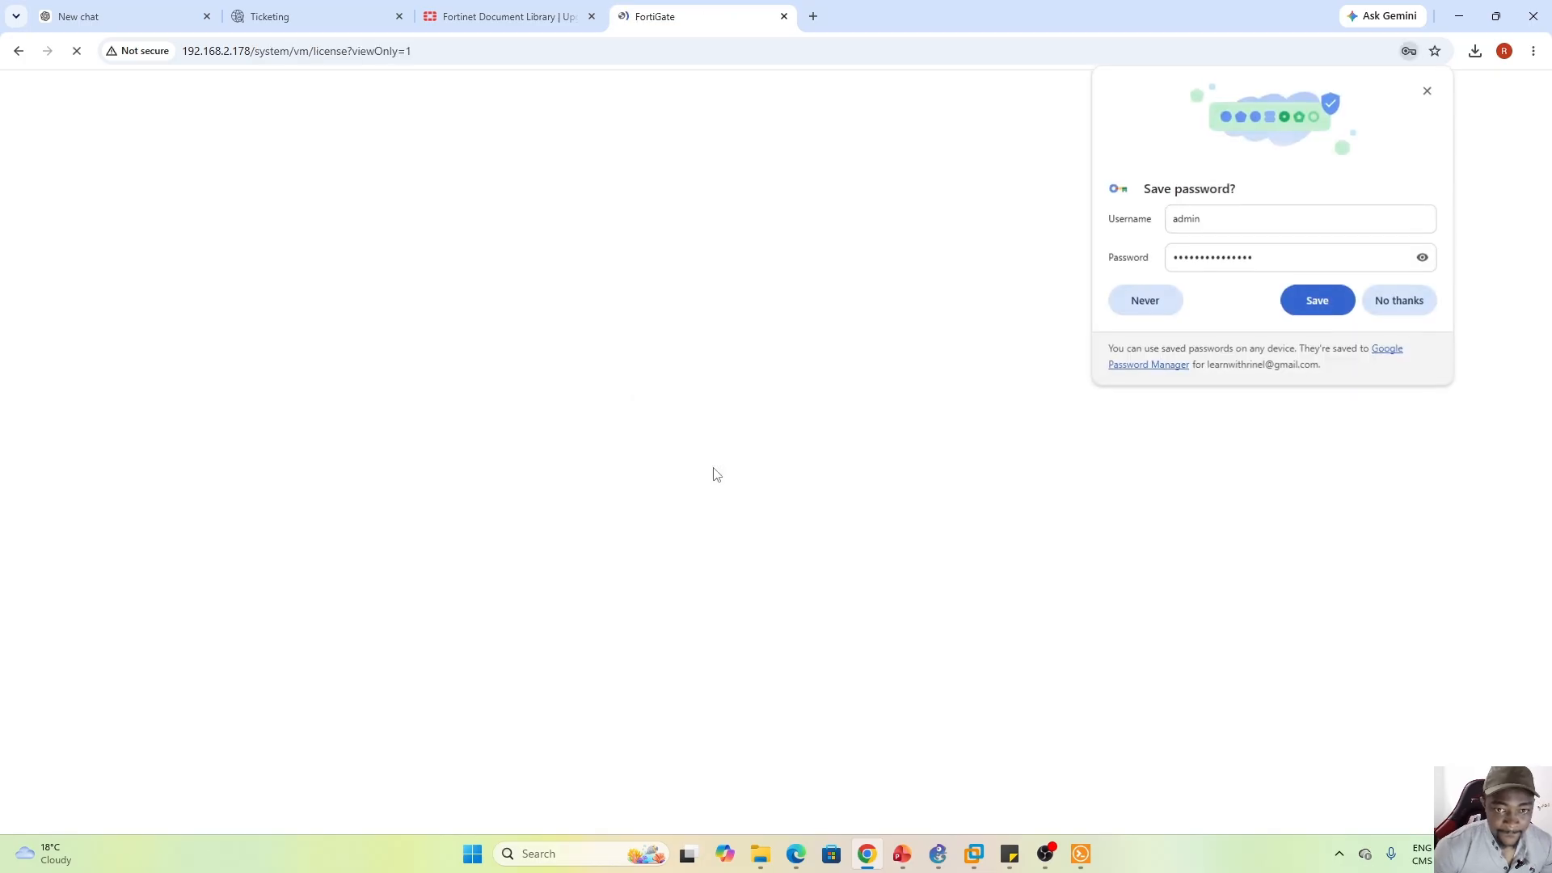
Decline saving the browser password and select Evaluation license as the activation type
left_click(1401, 307)
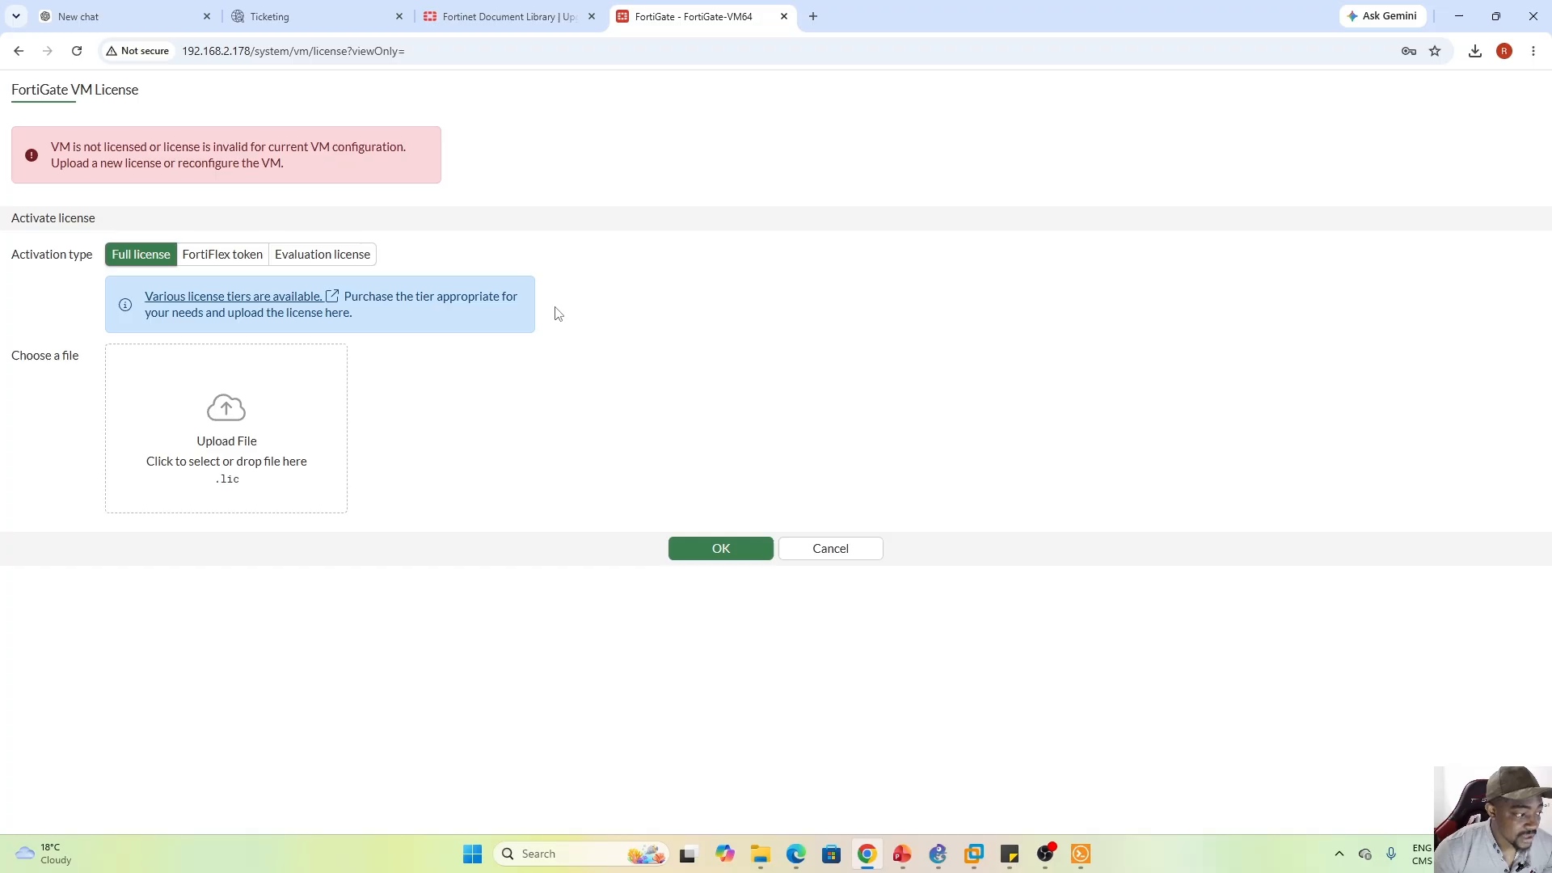
left_click(323, 254)
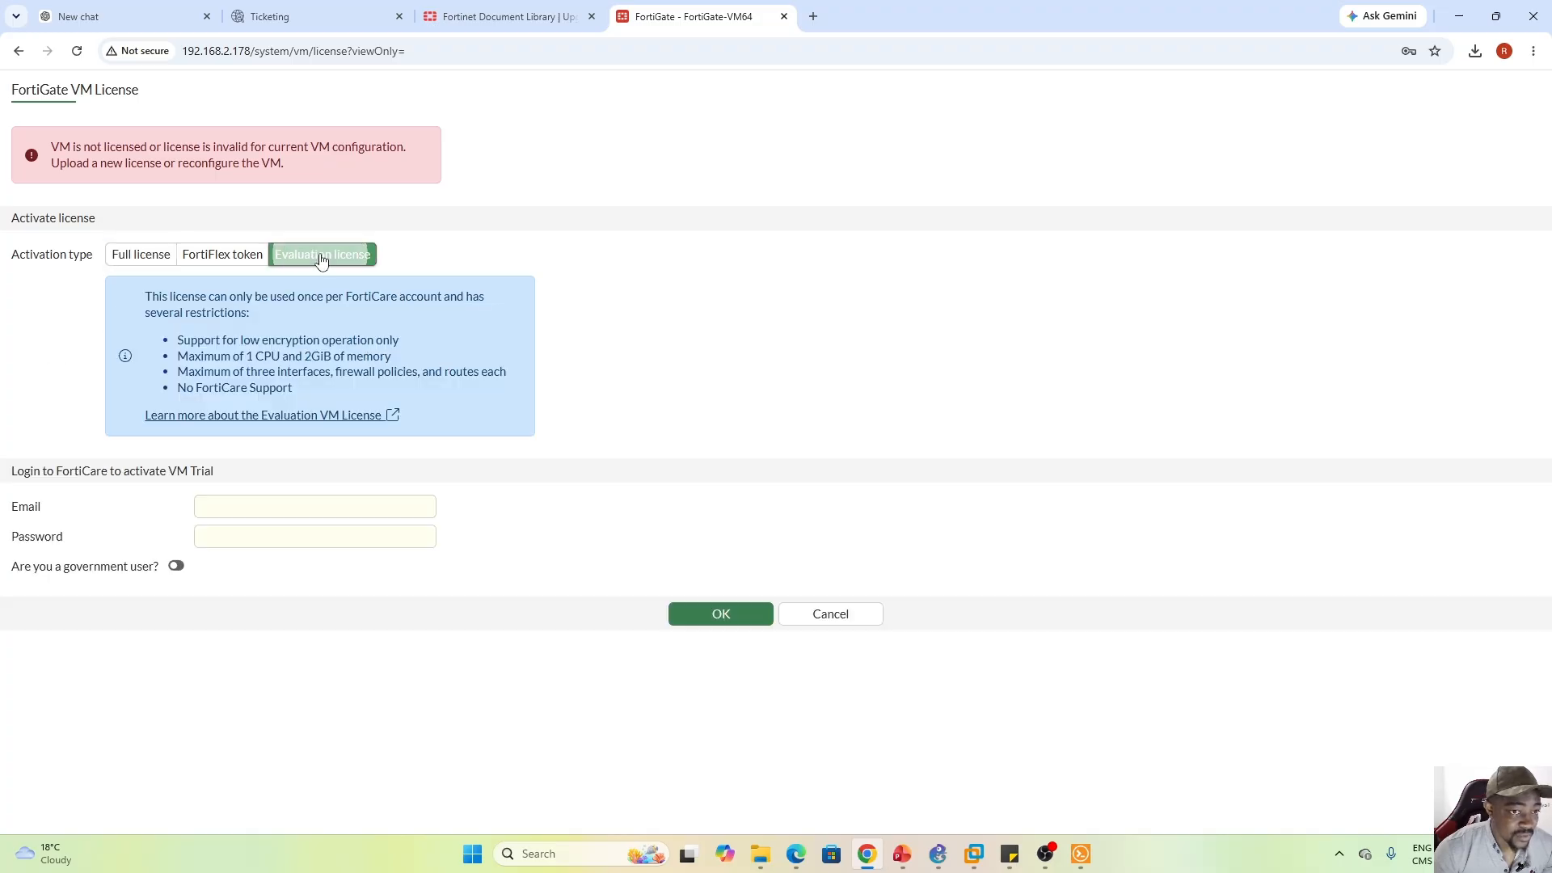
left_click(141, 253)
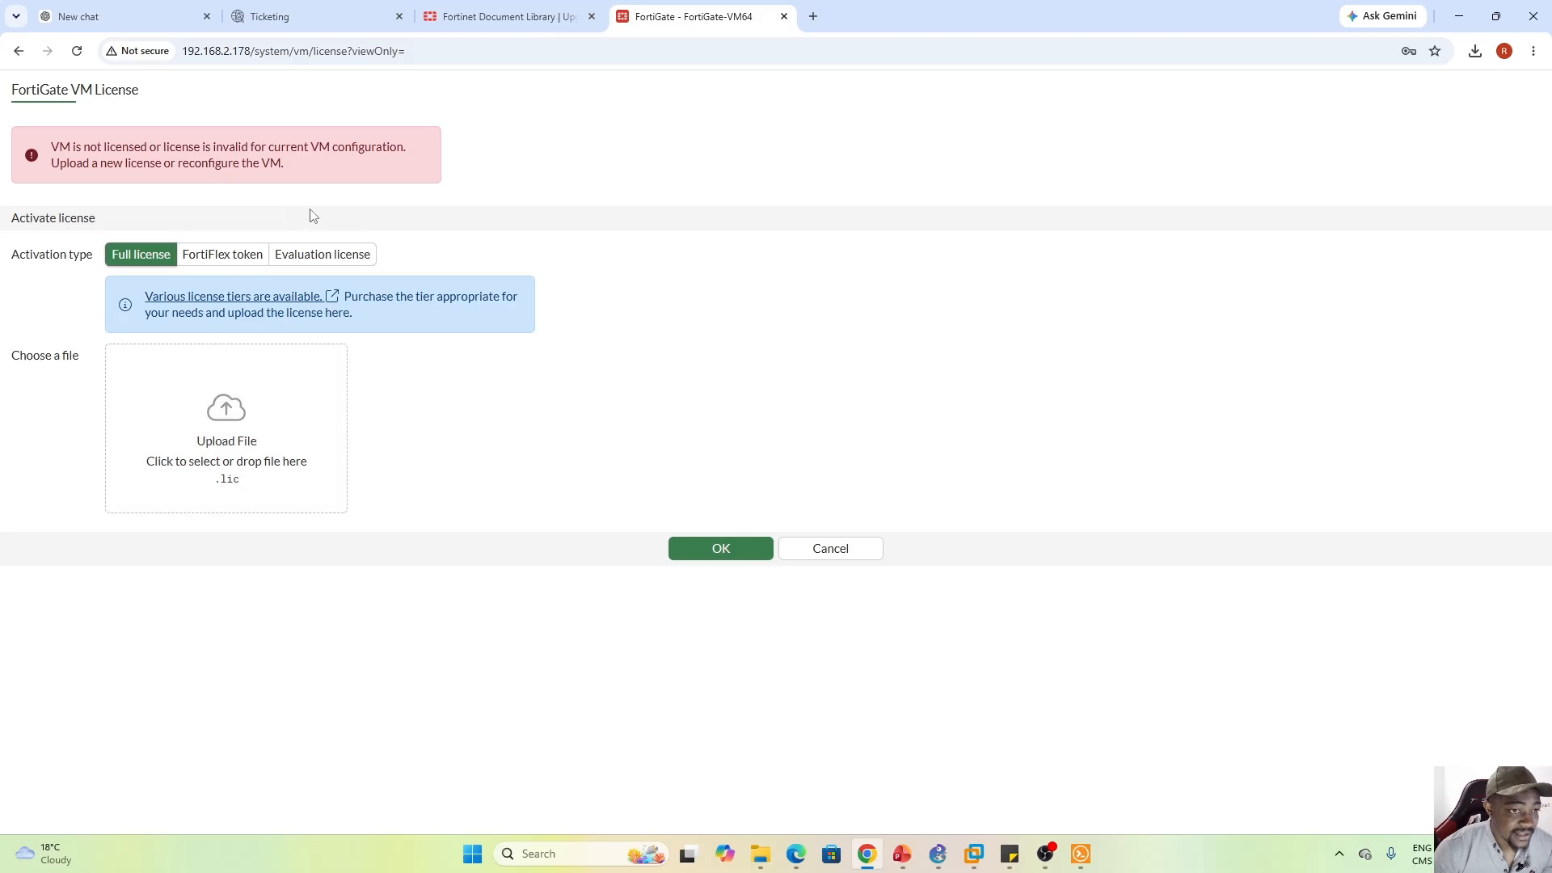
left_click(320, 255)
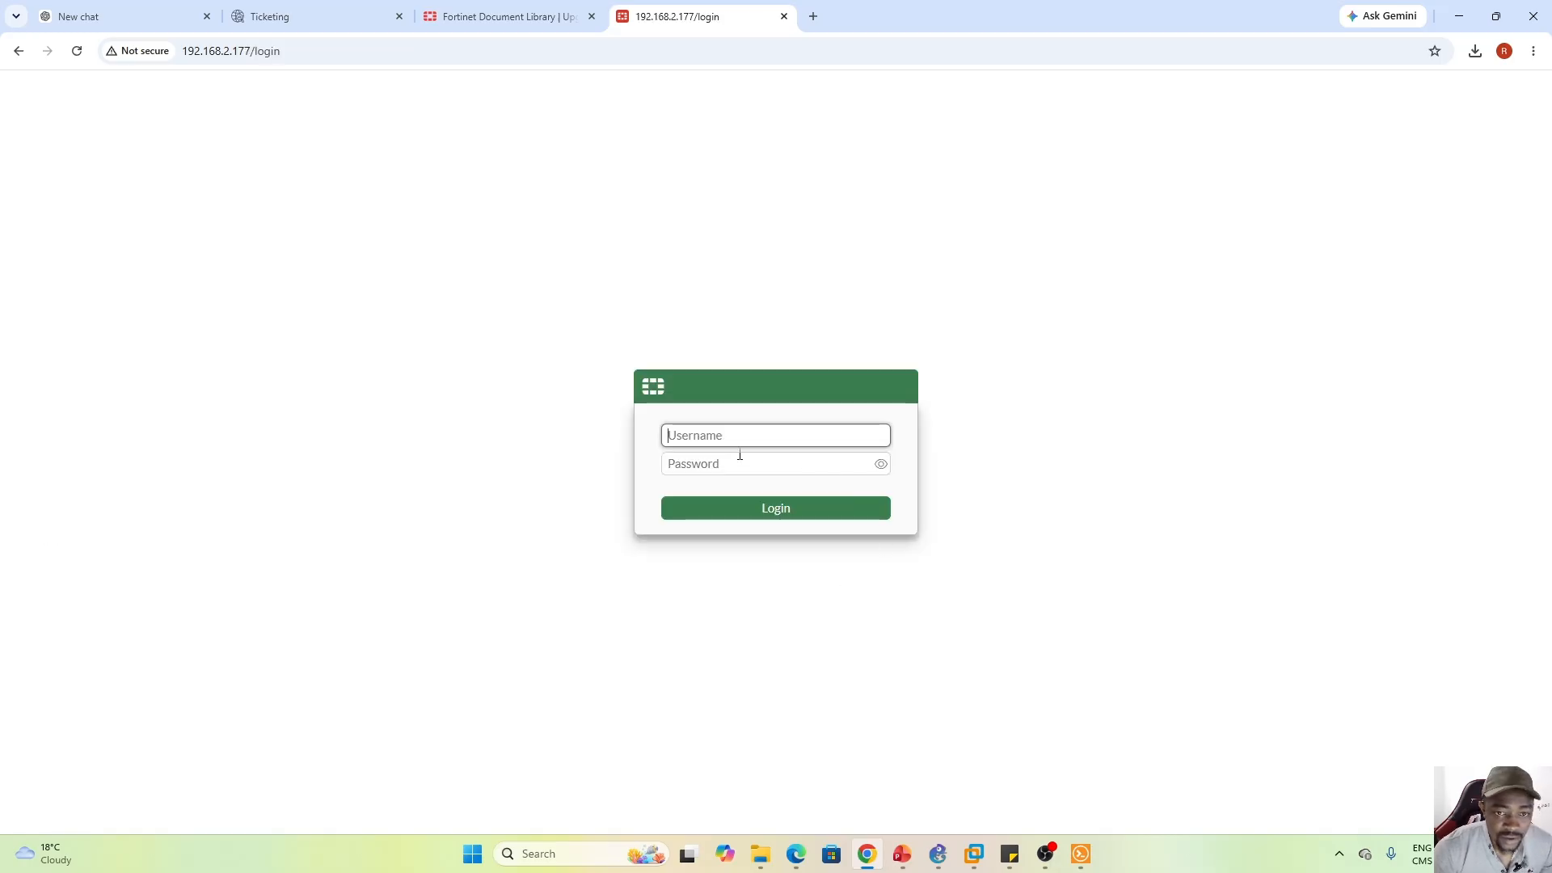
Sign in as admin on the 192.168.2.177 FortiGate login page with the account password
left_click(723, 442)
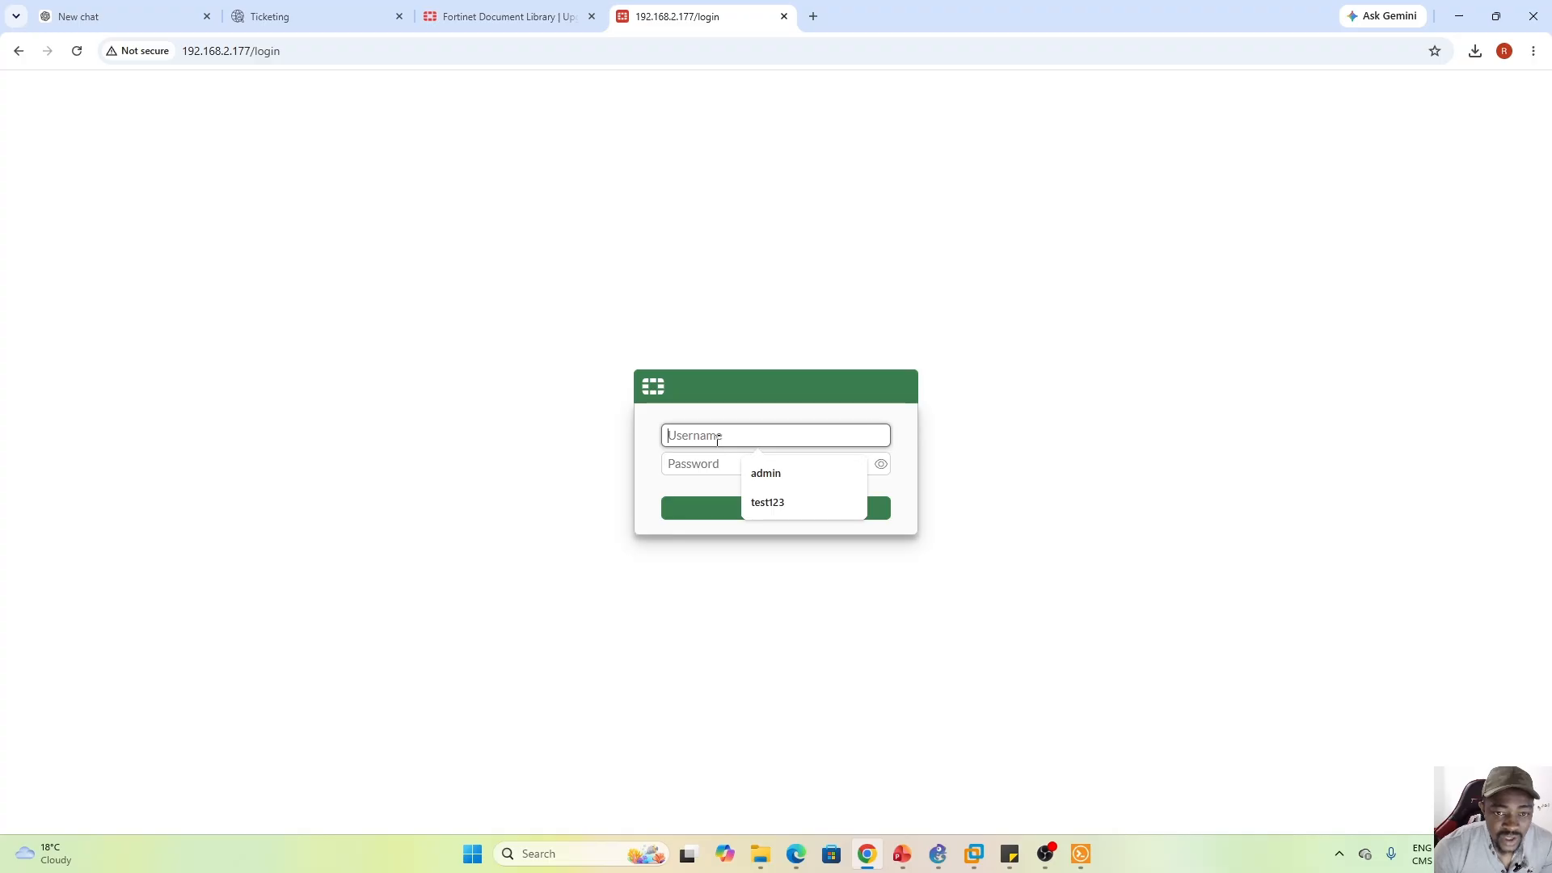
left_click(769, 473)
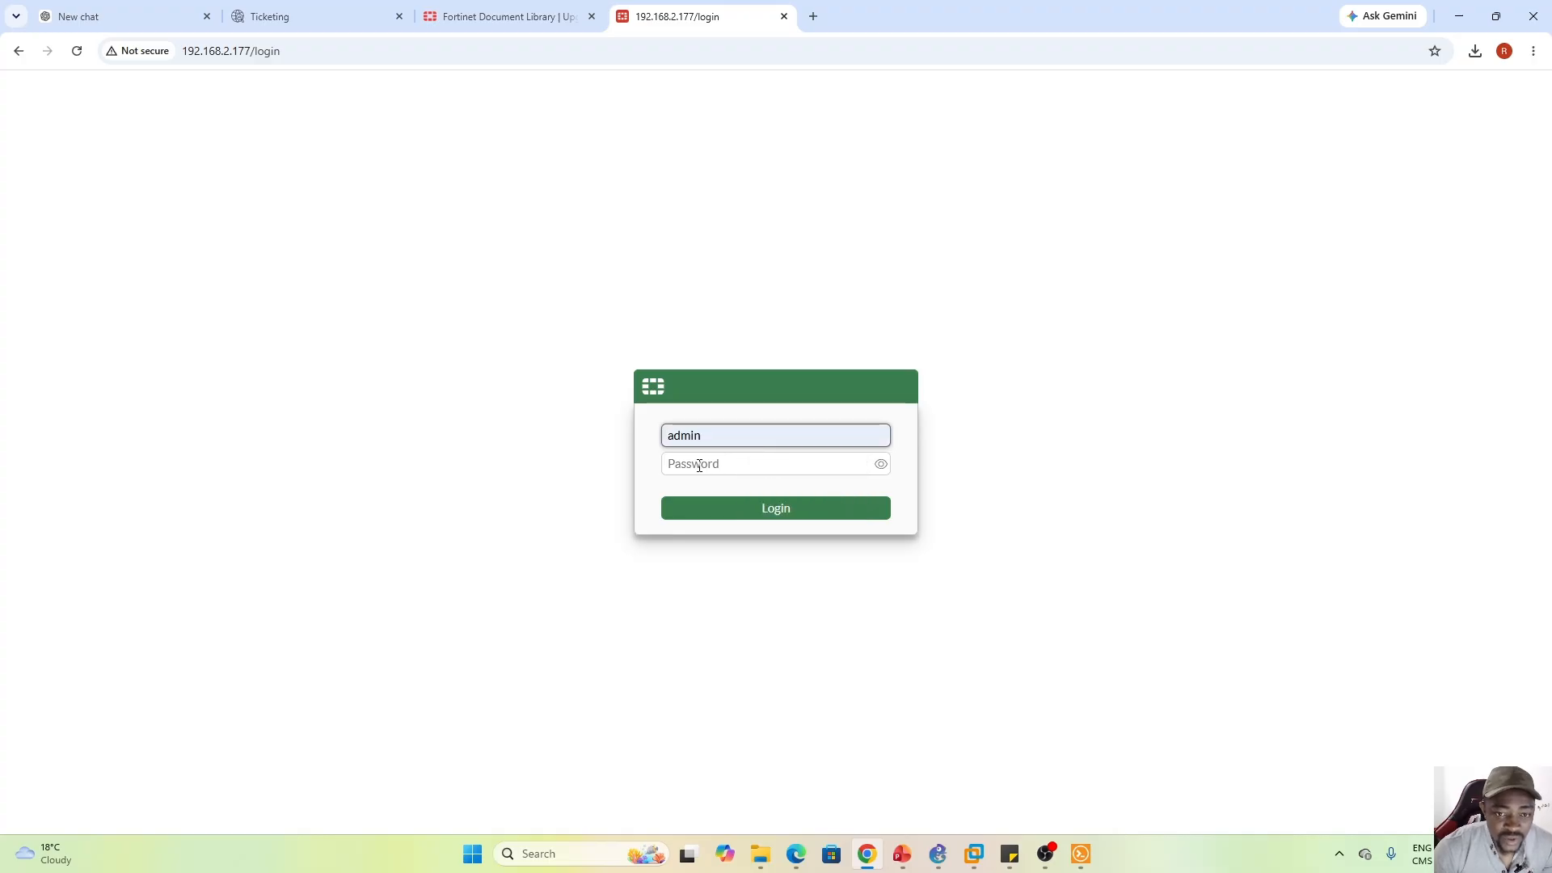
left_click(698, 465)
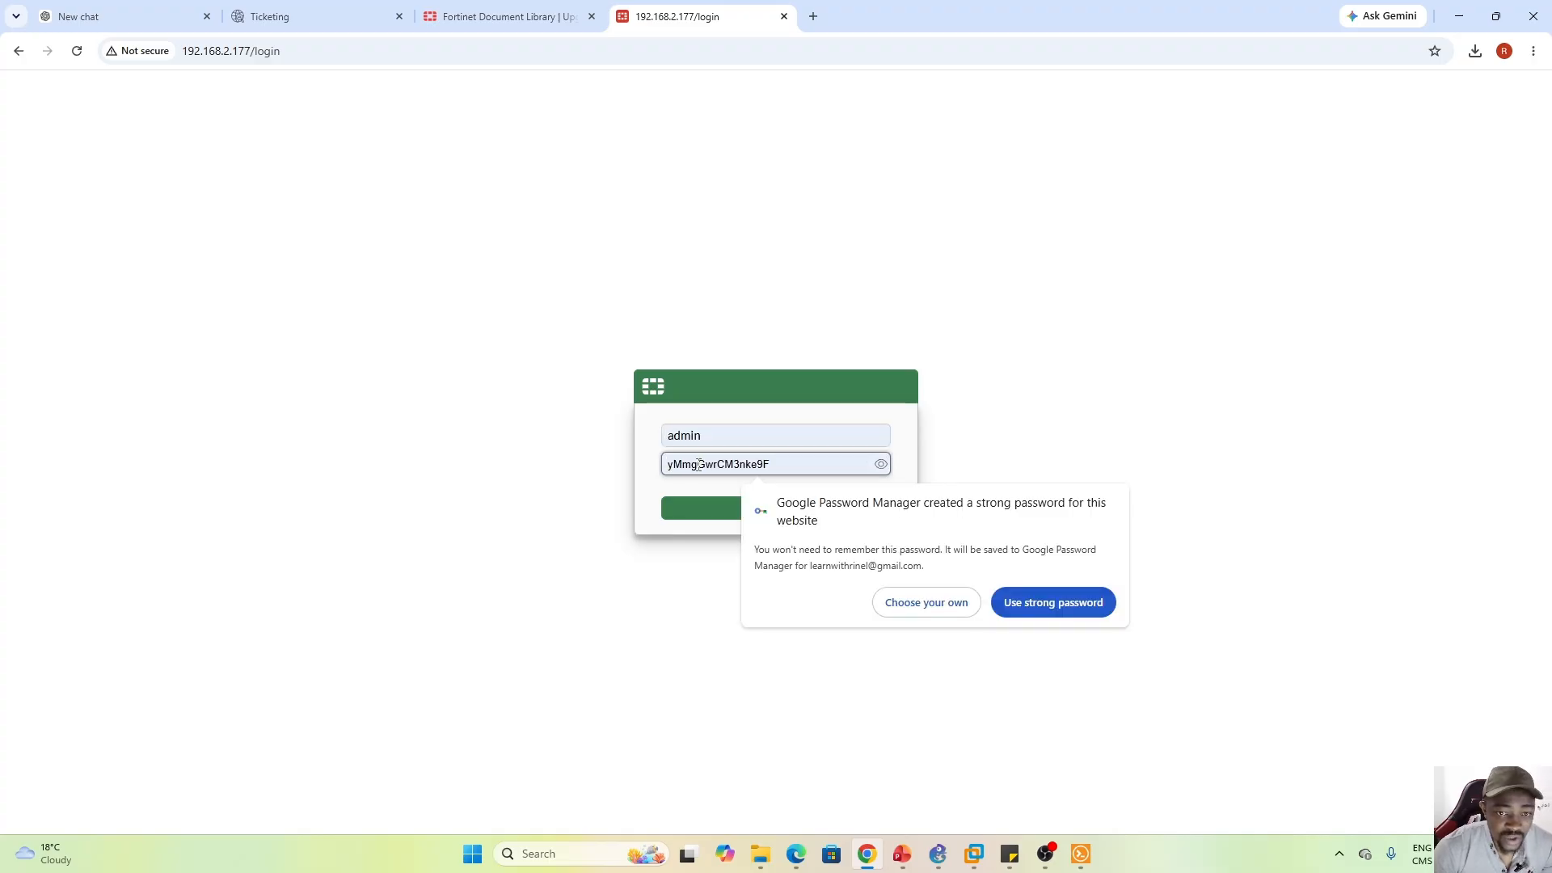
type("••••••••••••••")
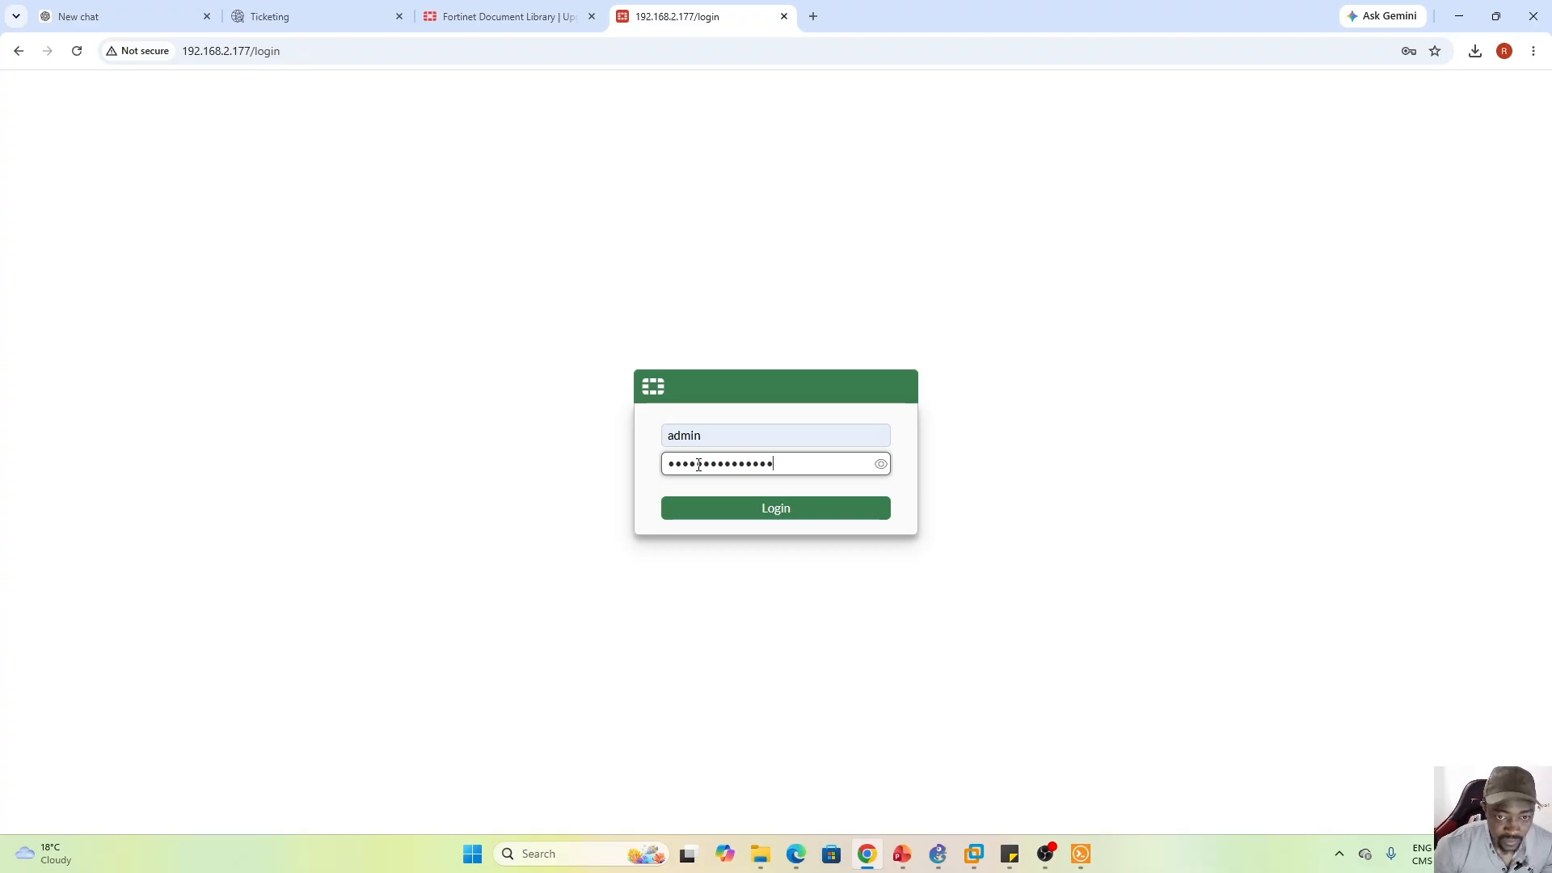
key("Return")
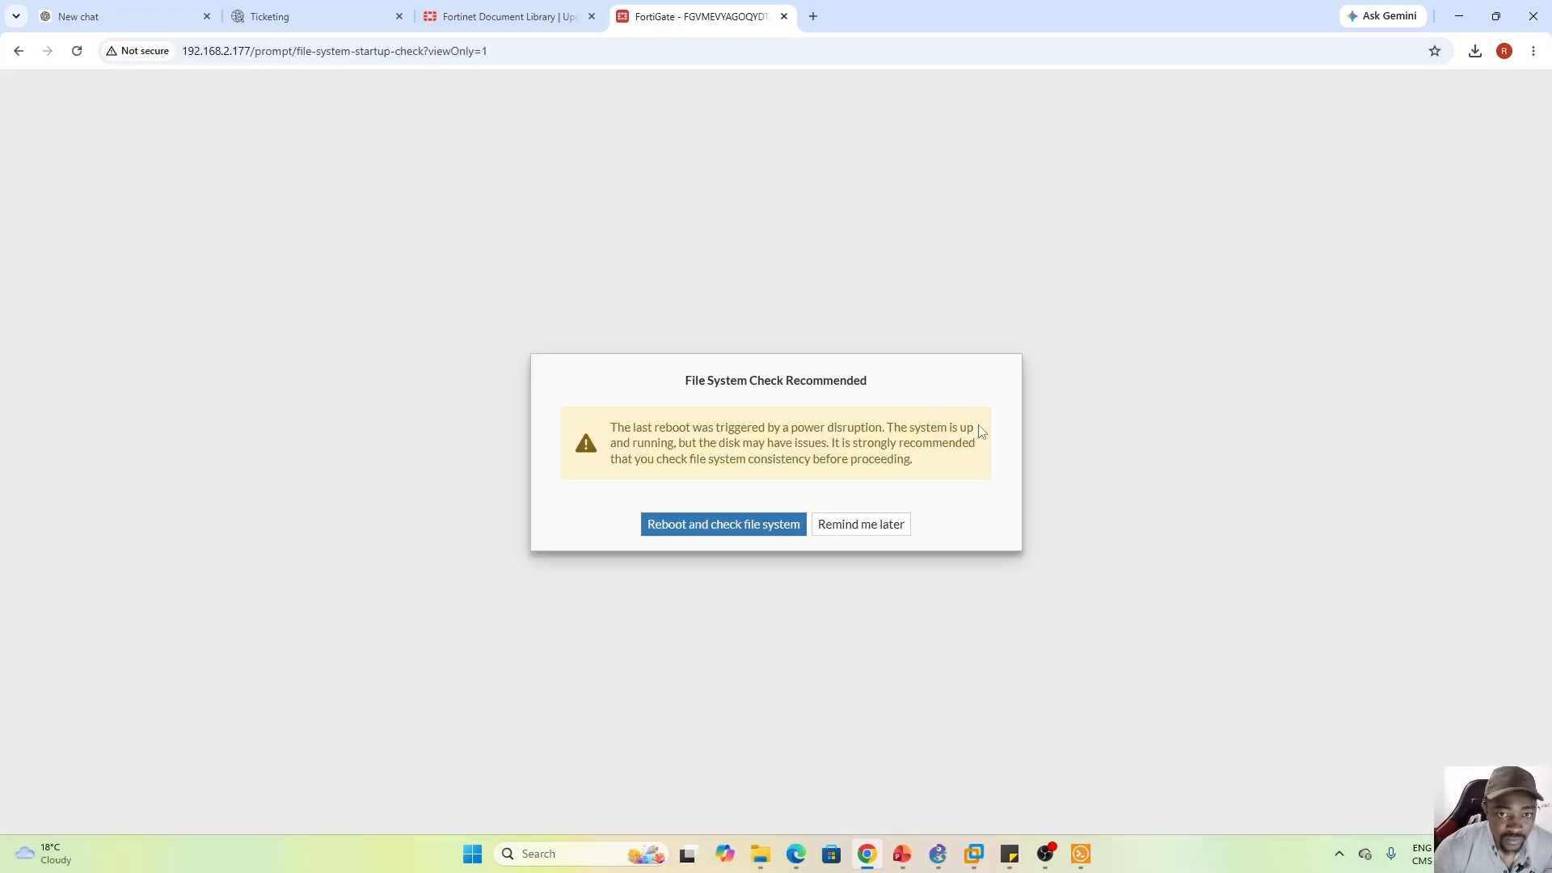
Postpone the file system check and close the FortiOS 8.0 overview video
left_click(881, 531)
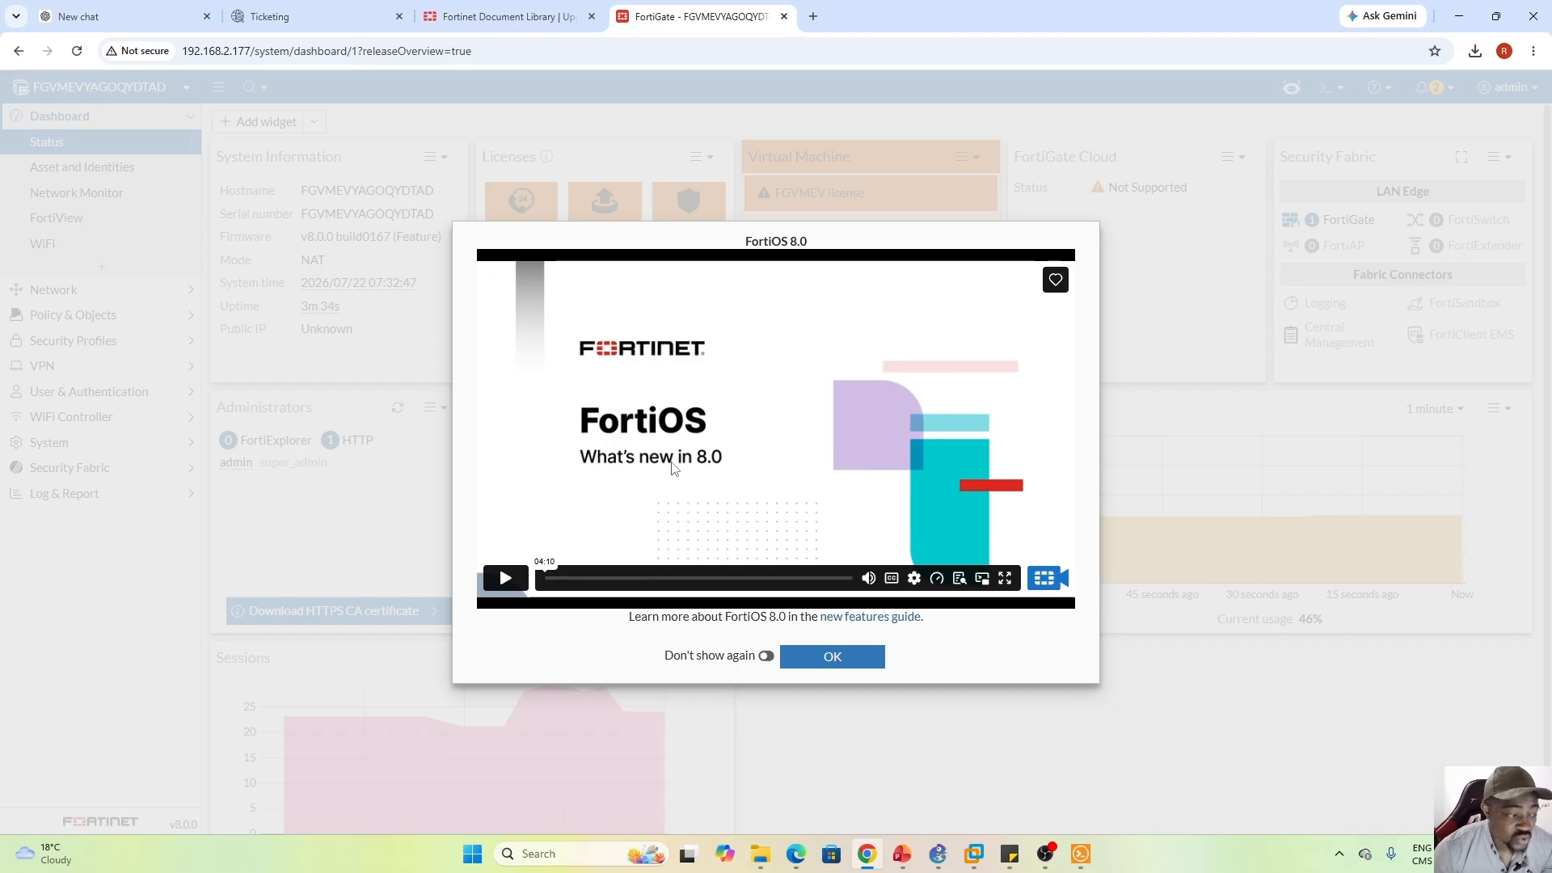
left_click(506, 578)
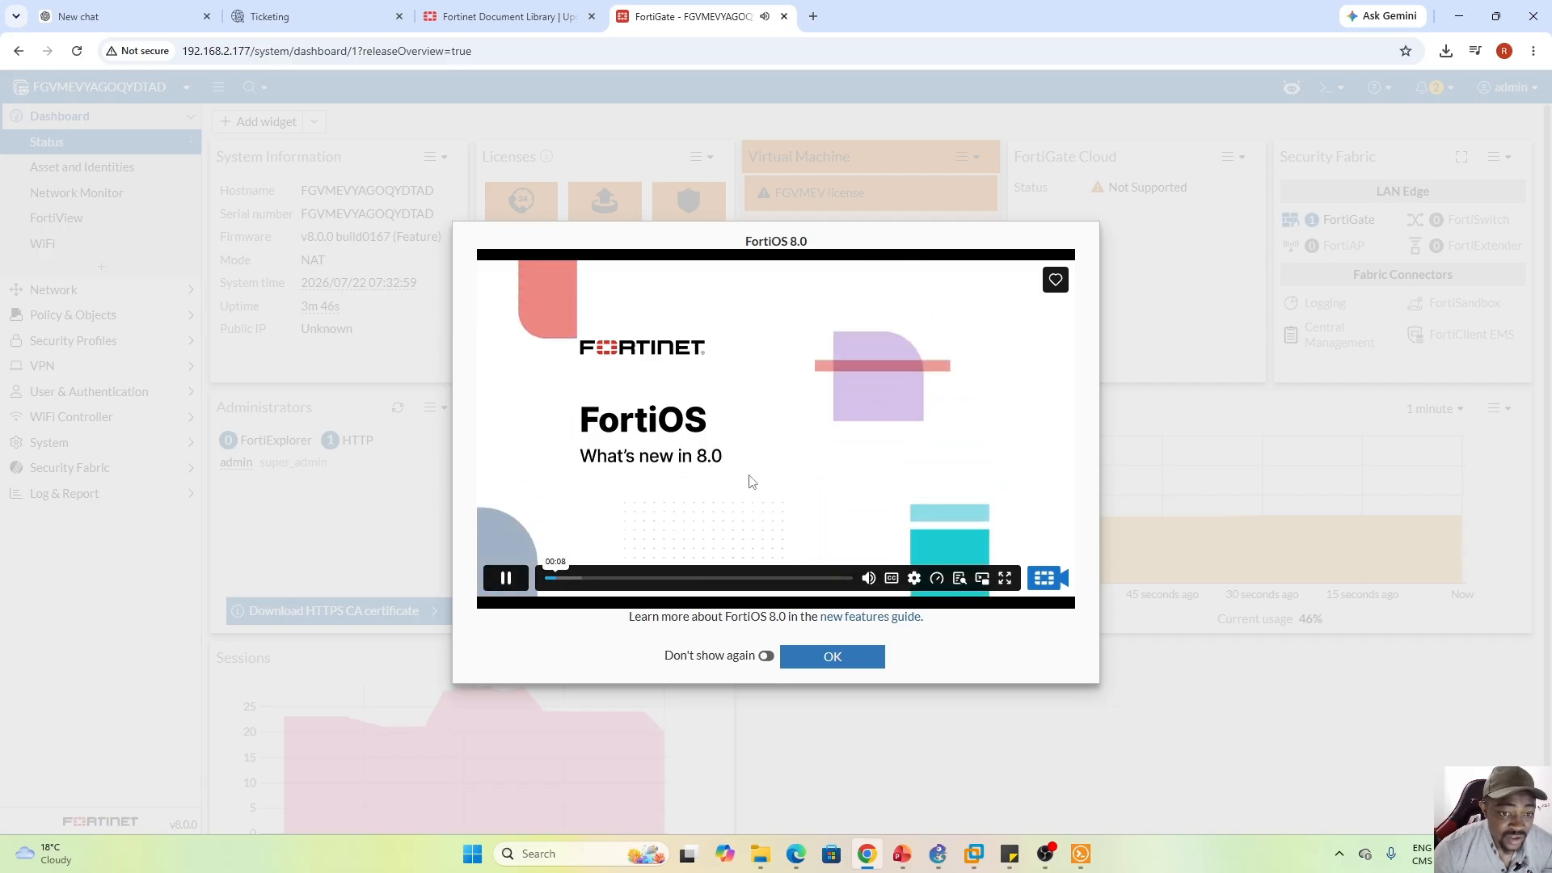
left_click(509, 584)
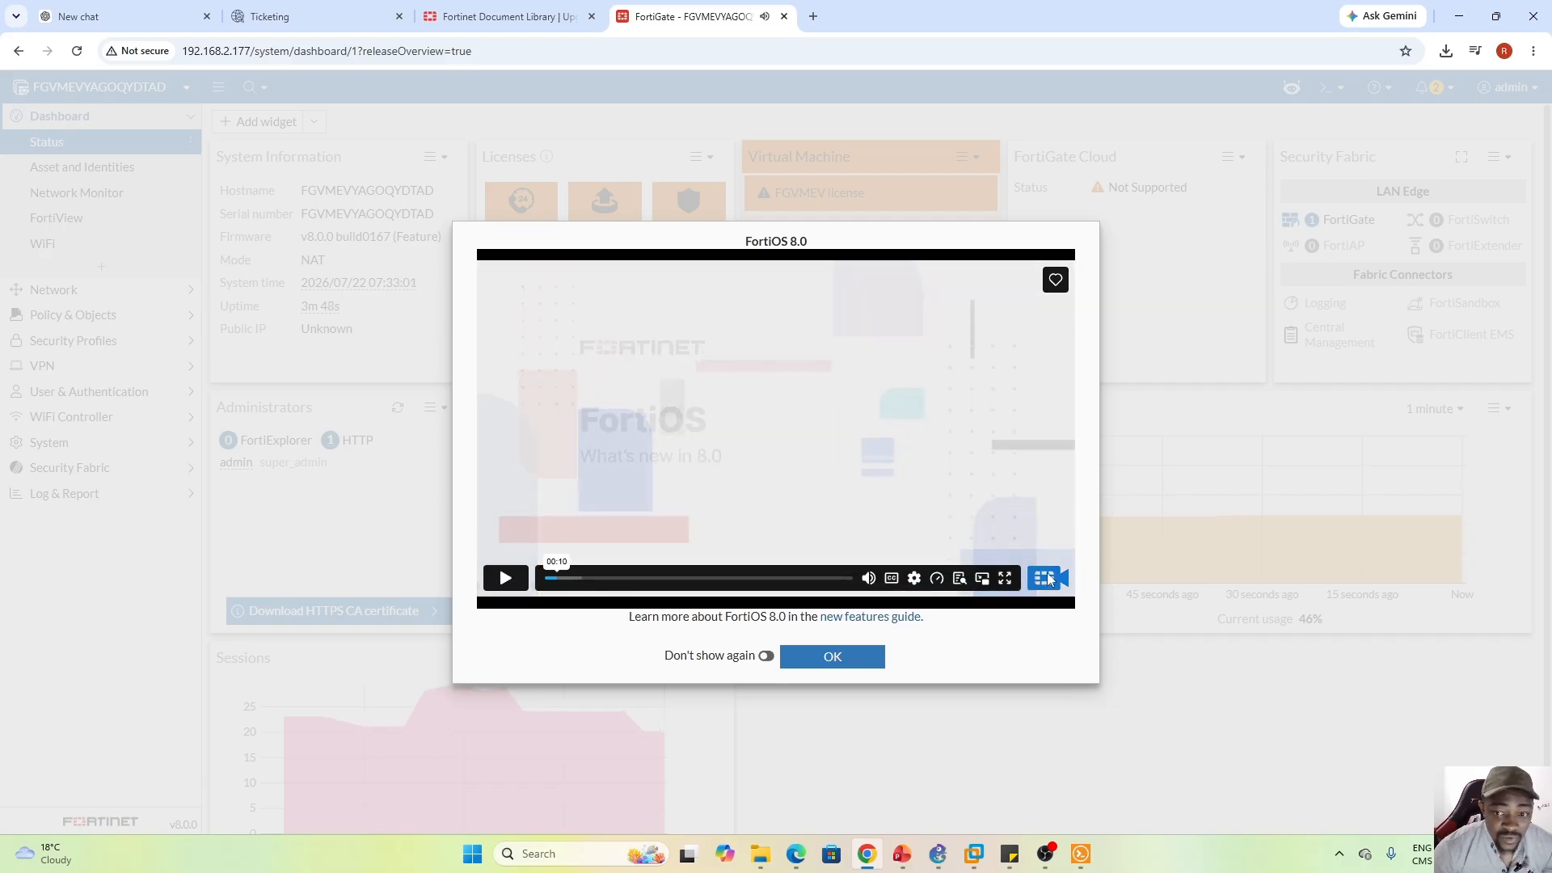
left_click(872, 653)
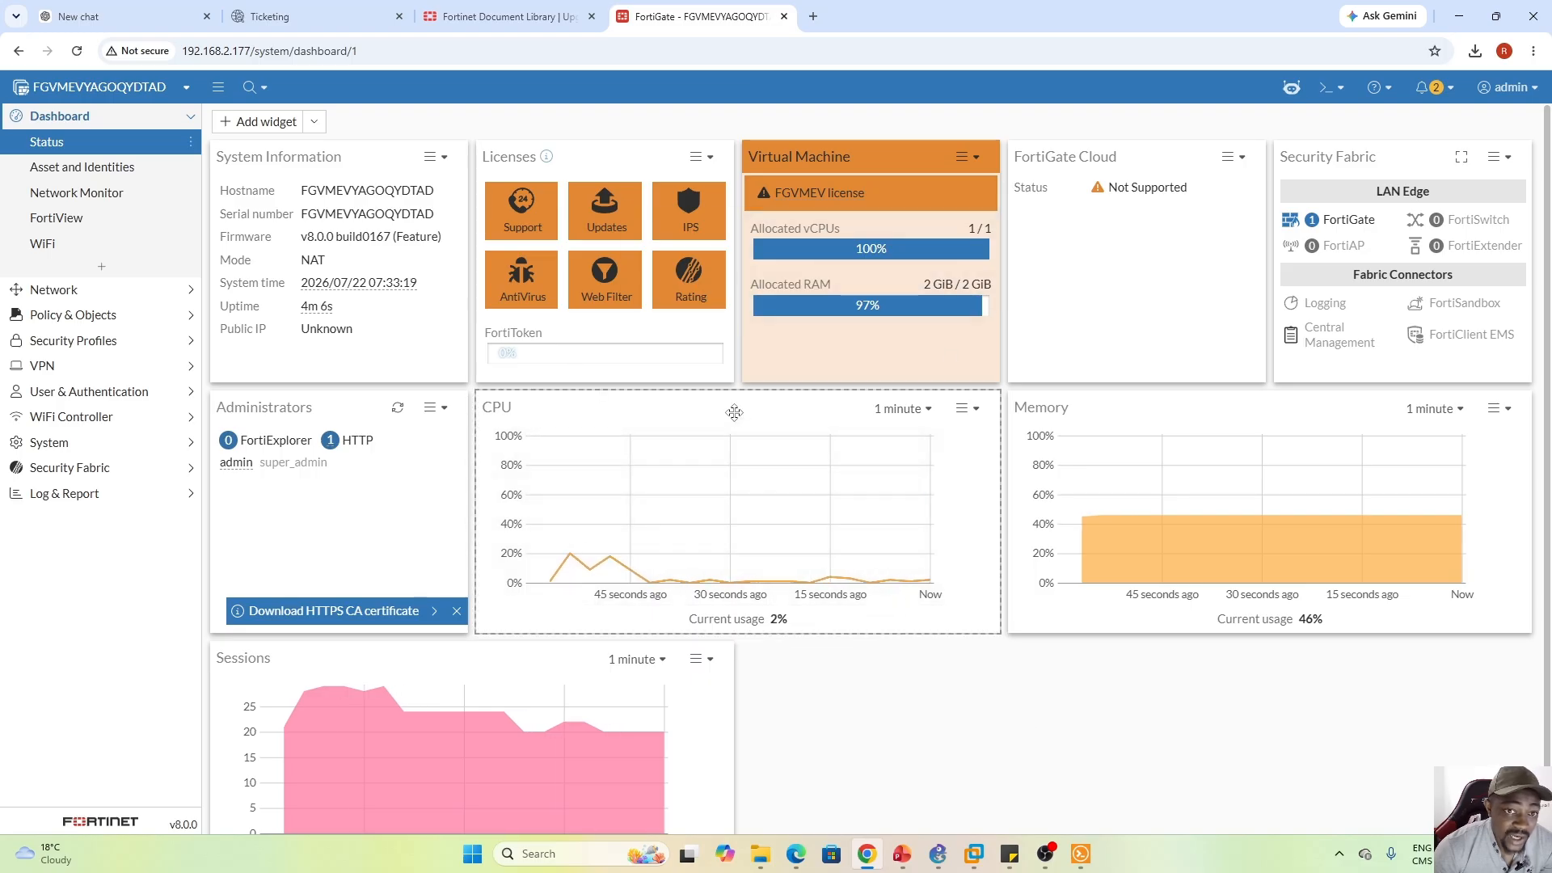
mouse_move(569, 267)
mouse_move(605, 226)
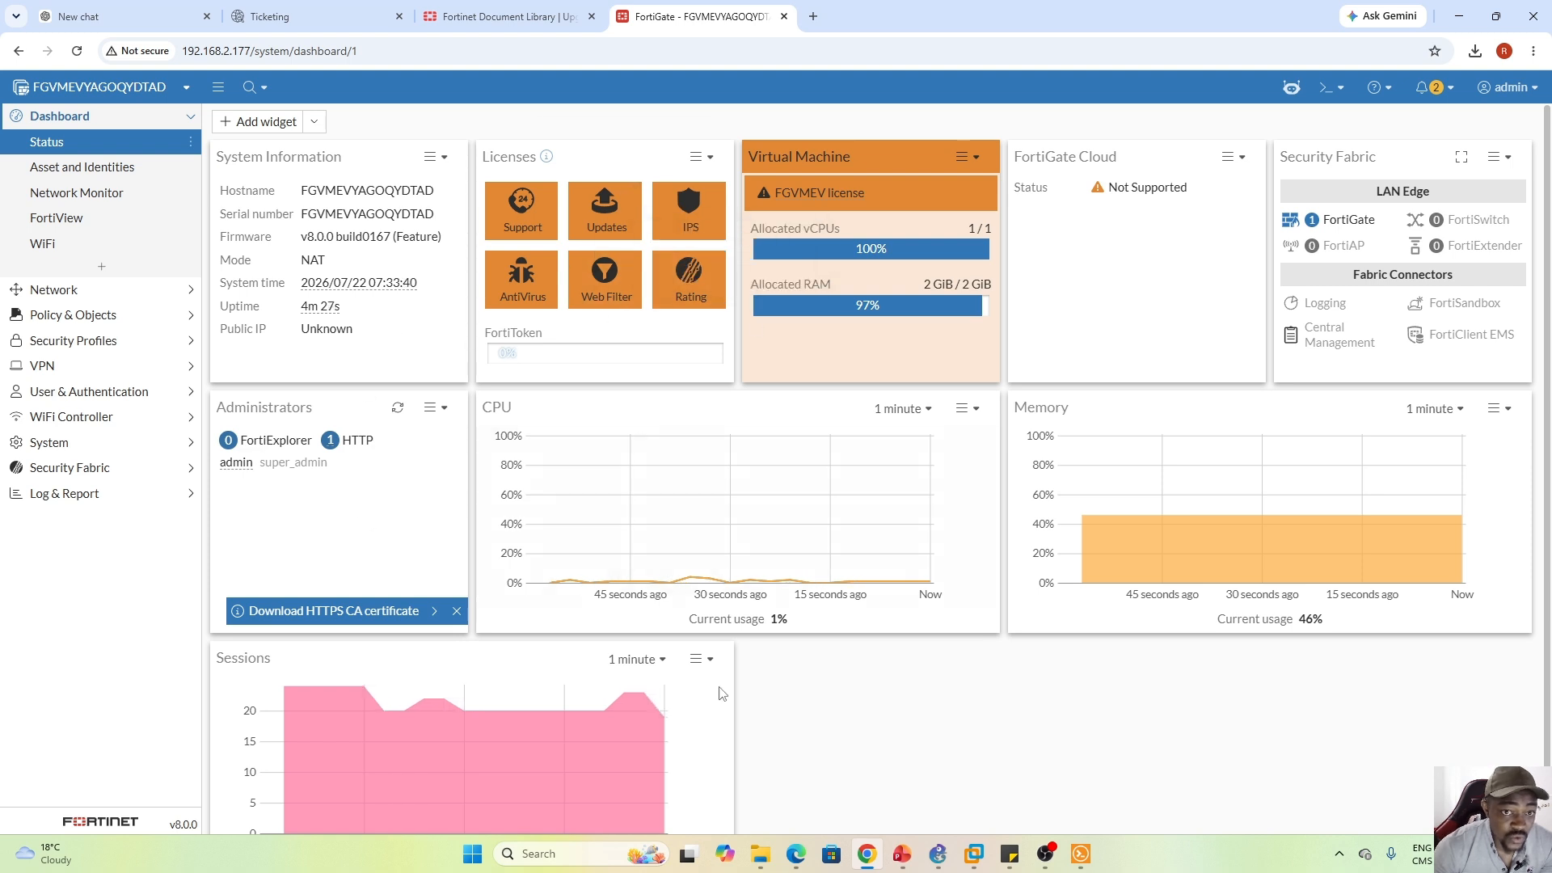
left_click(130, 295)
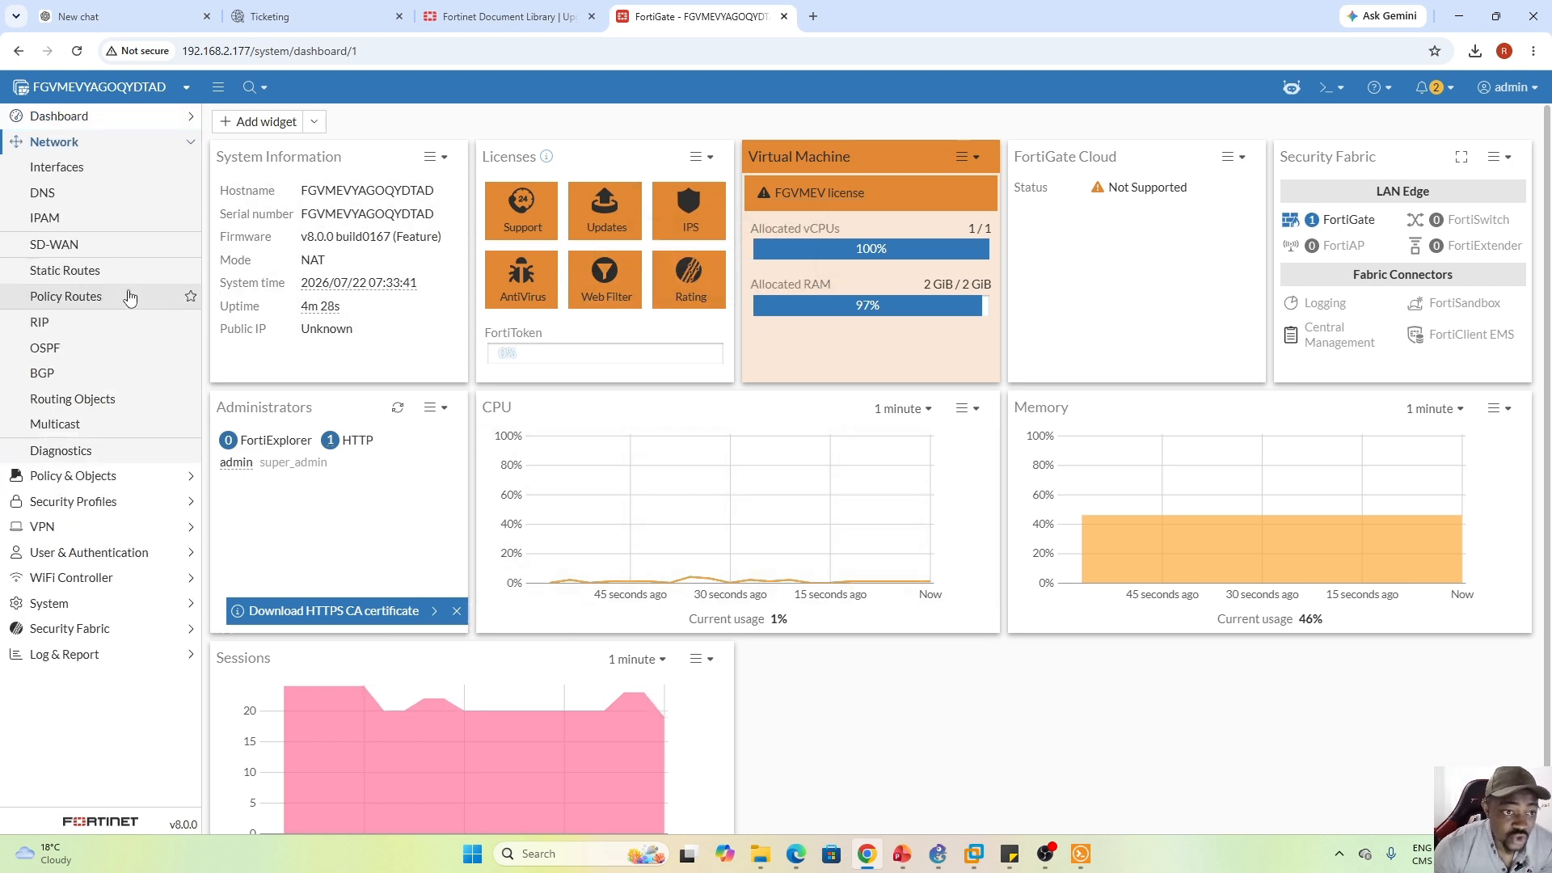
Inspect port1's settings in the Interfaces list and close without changes
left_click(79, 171)
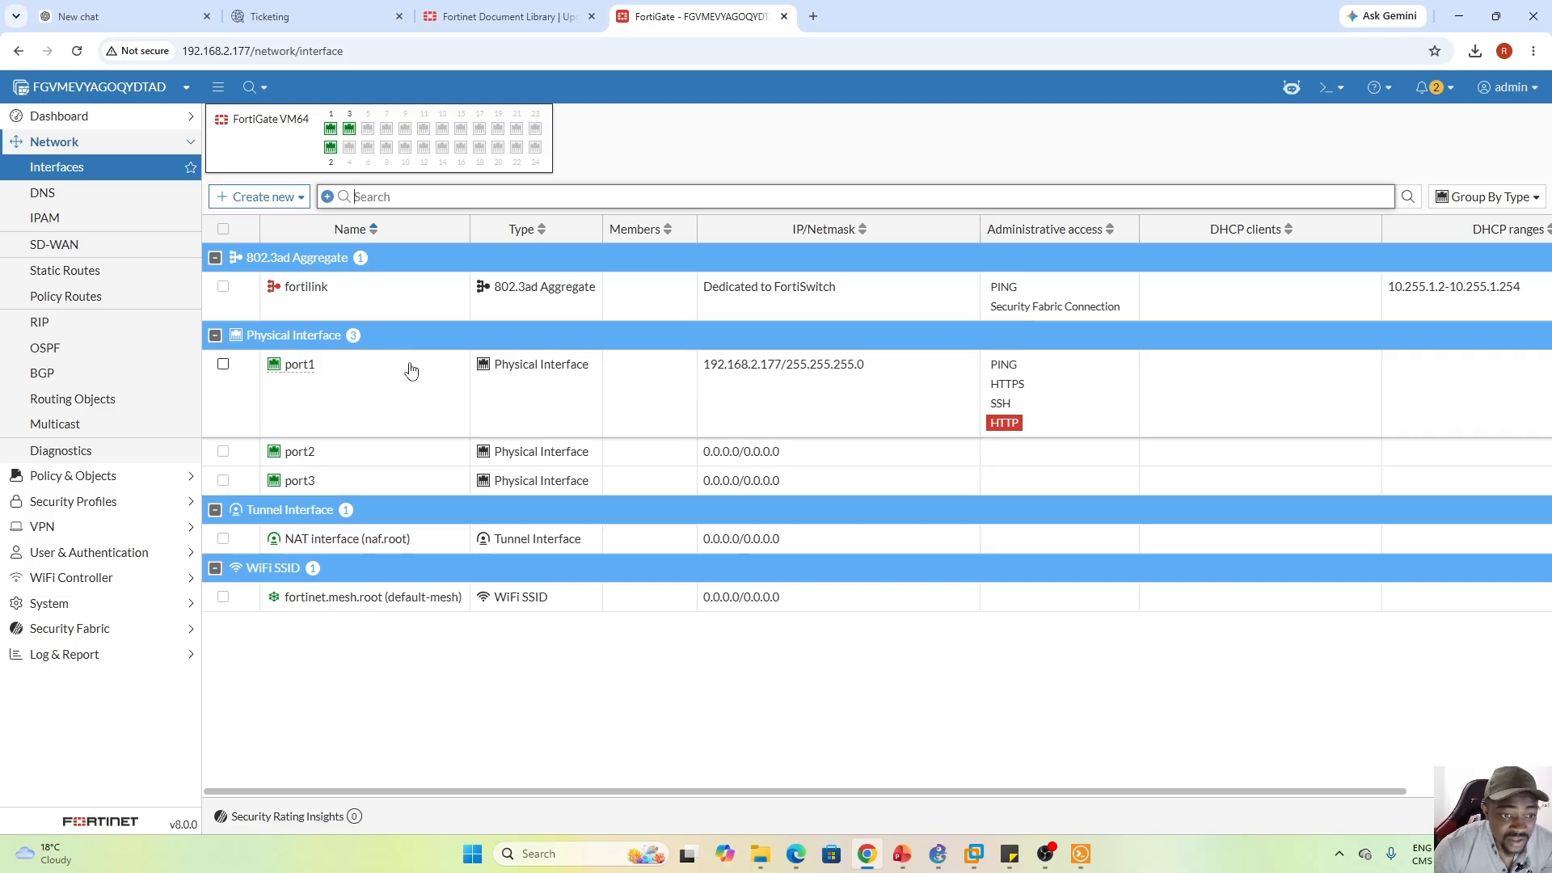
double_click(381, 413)
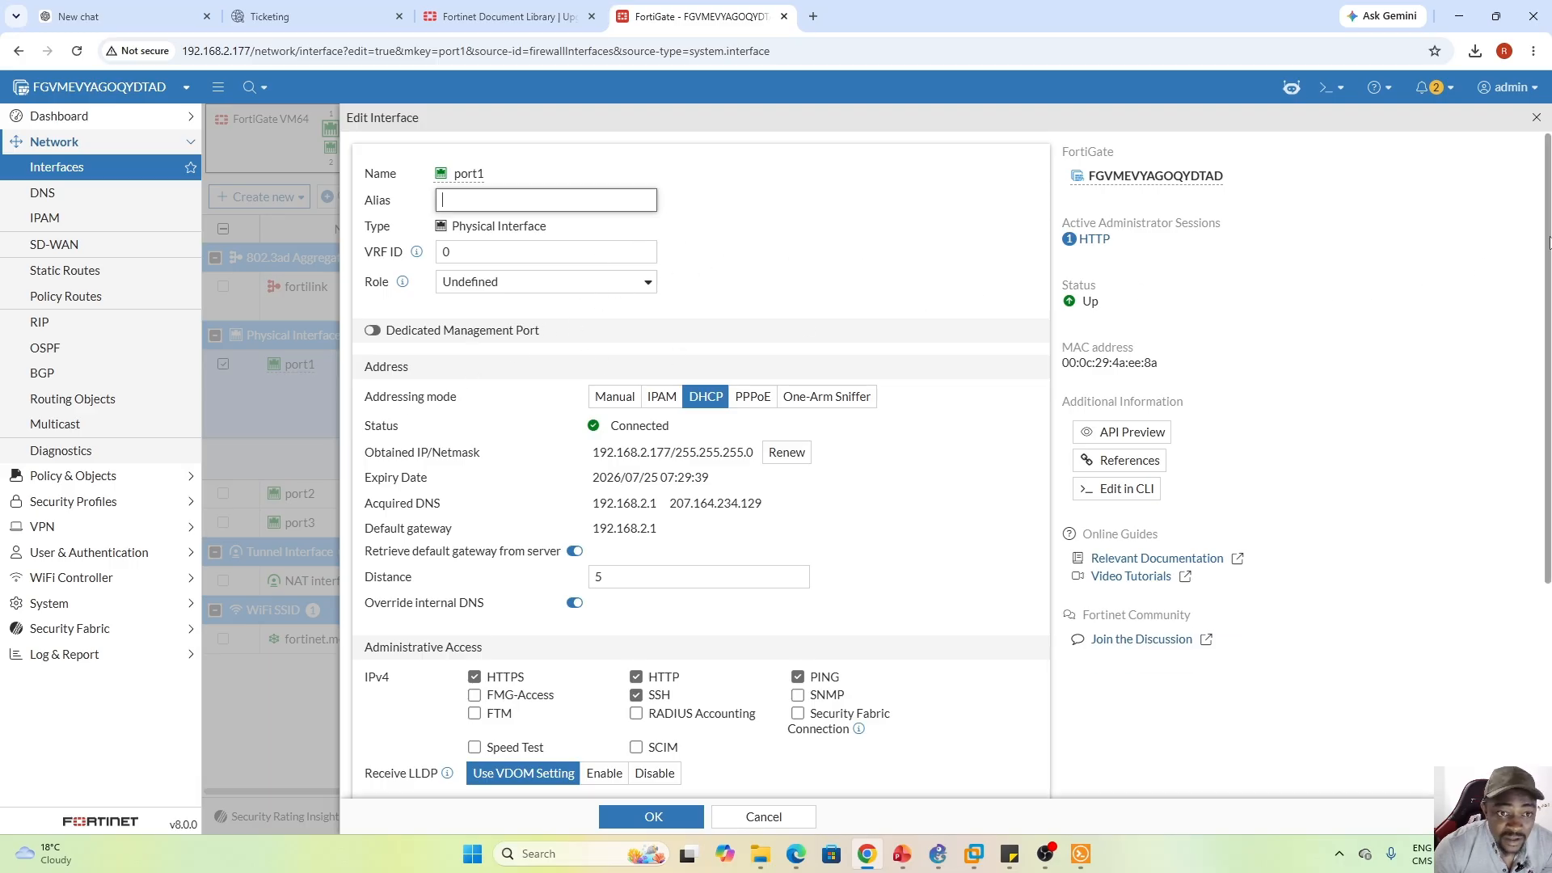
left_click_drag(1549, 243, 1546, 518)
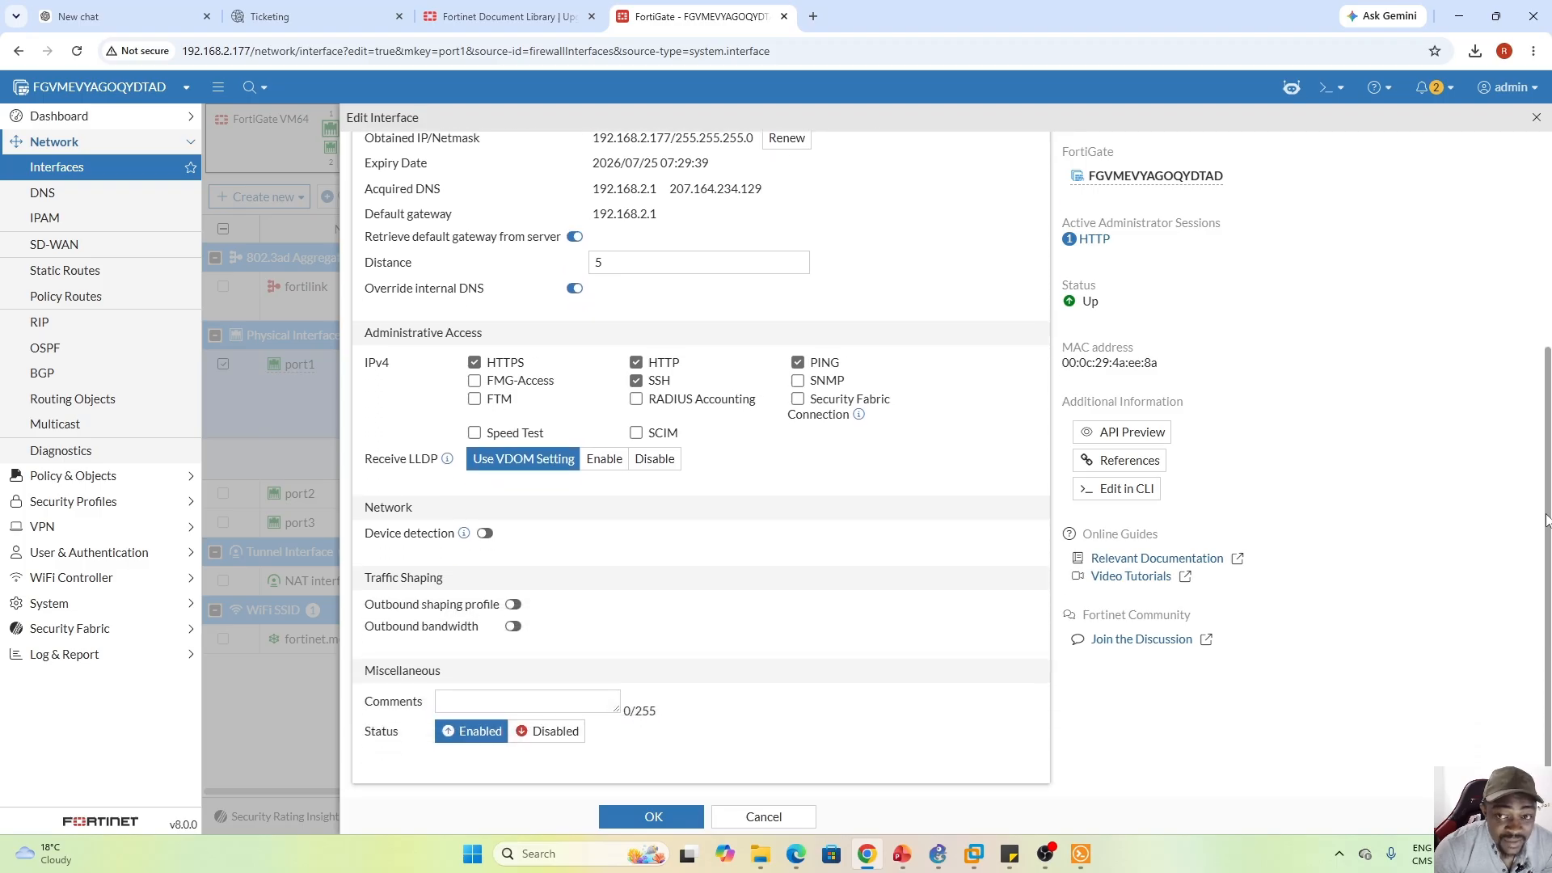
left_click_drag(1546, 518, 1546, 320)
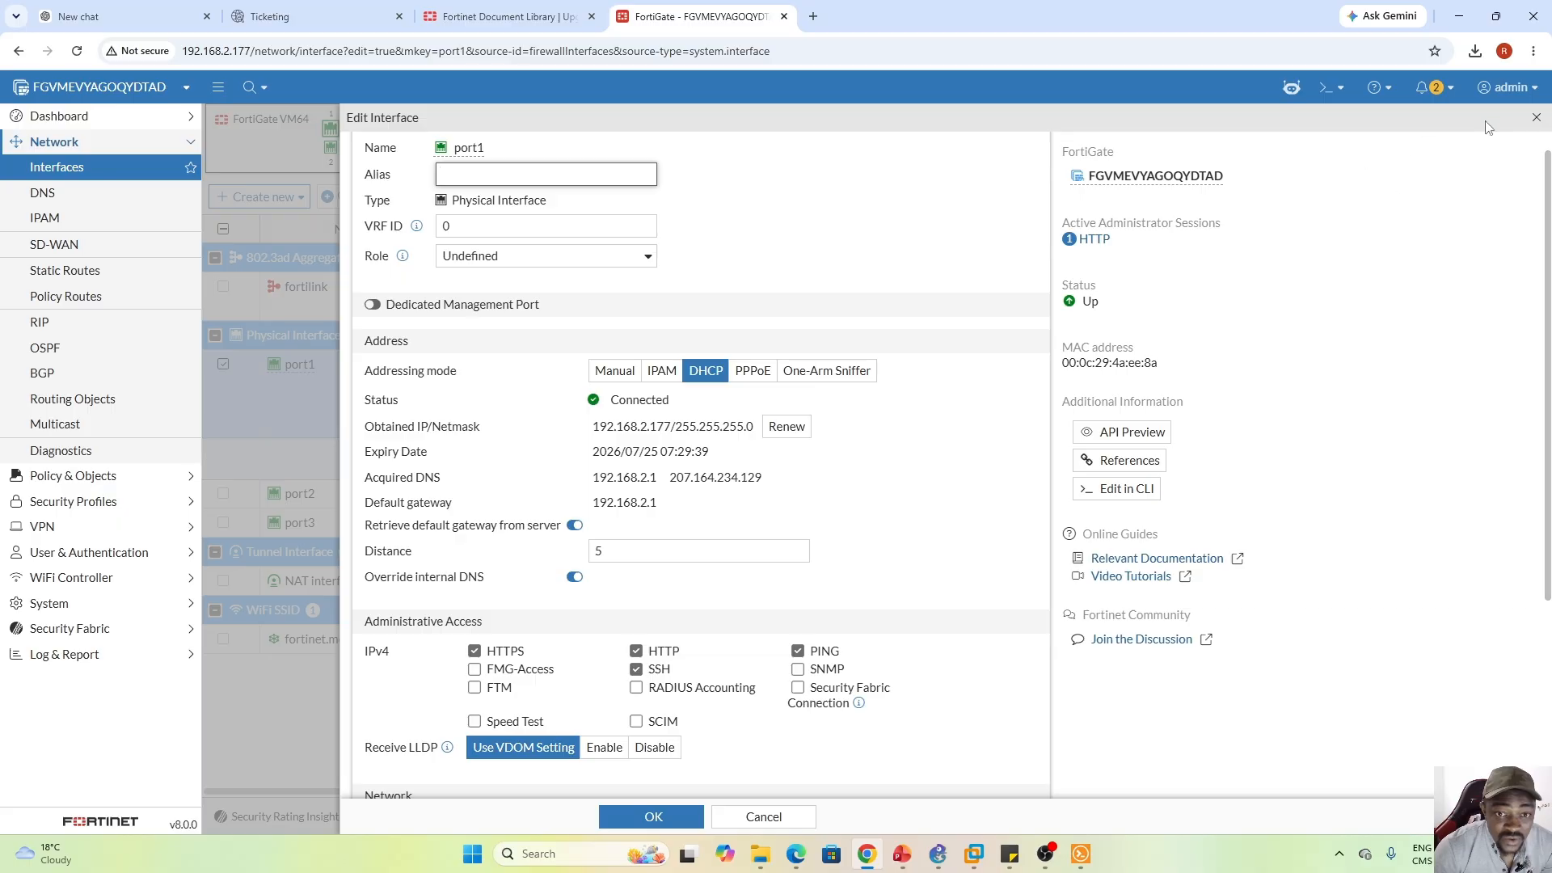
left_click(1535, 117)
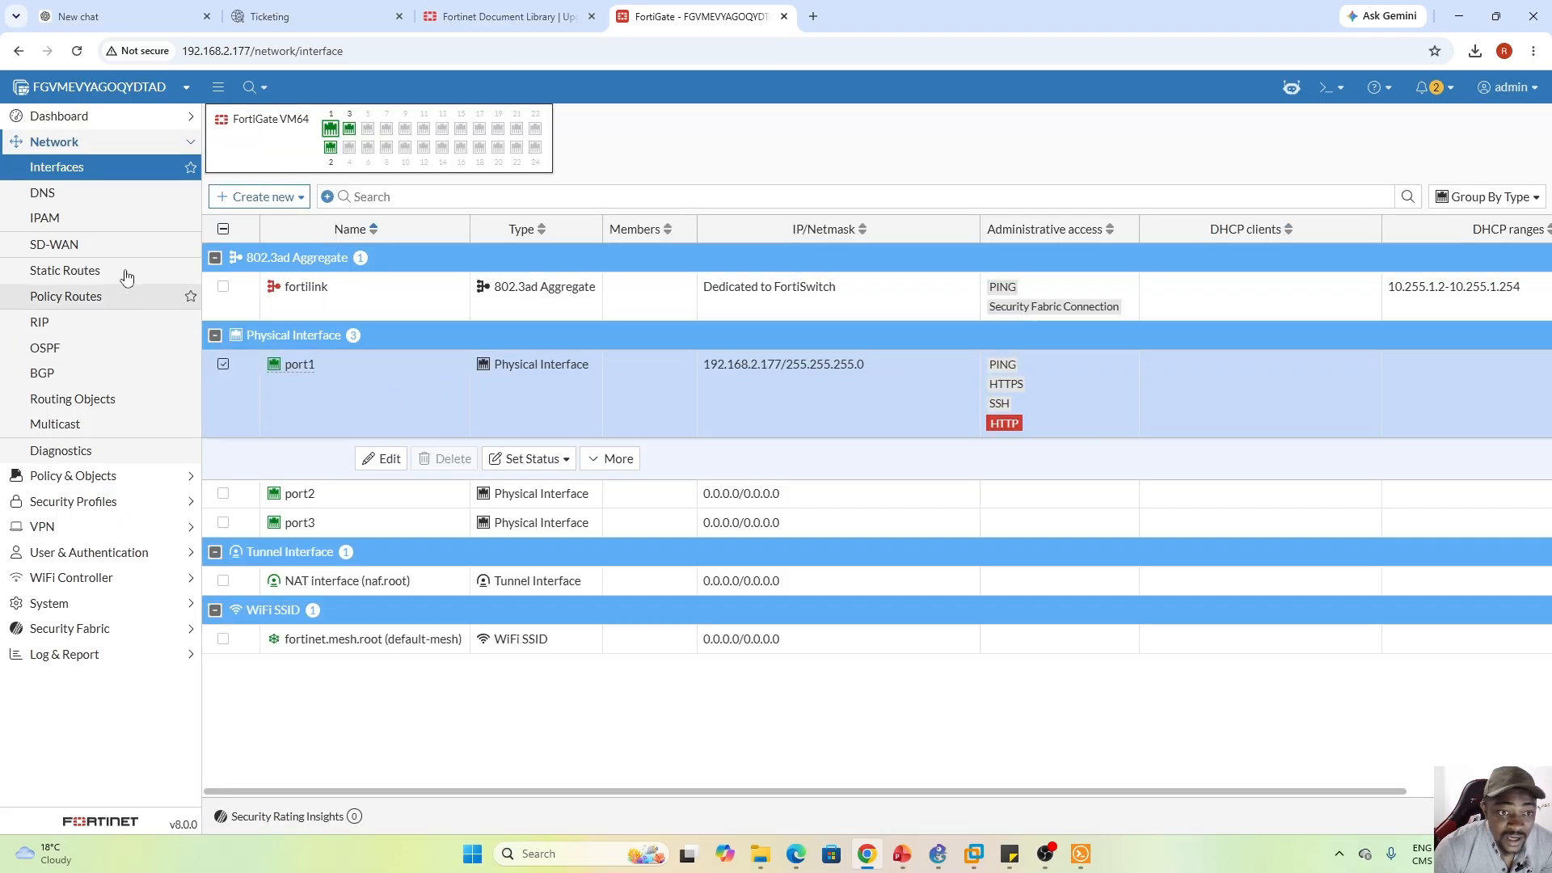
View IPAM and DNS, then open a new static route's advanced options and discard it
left_click(55, 223)
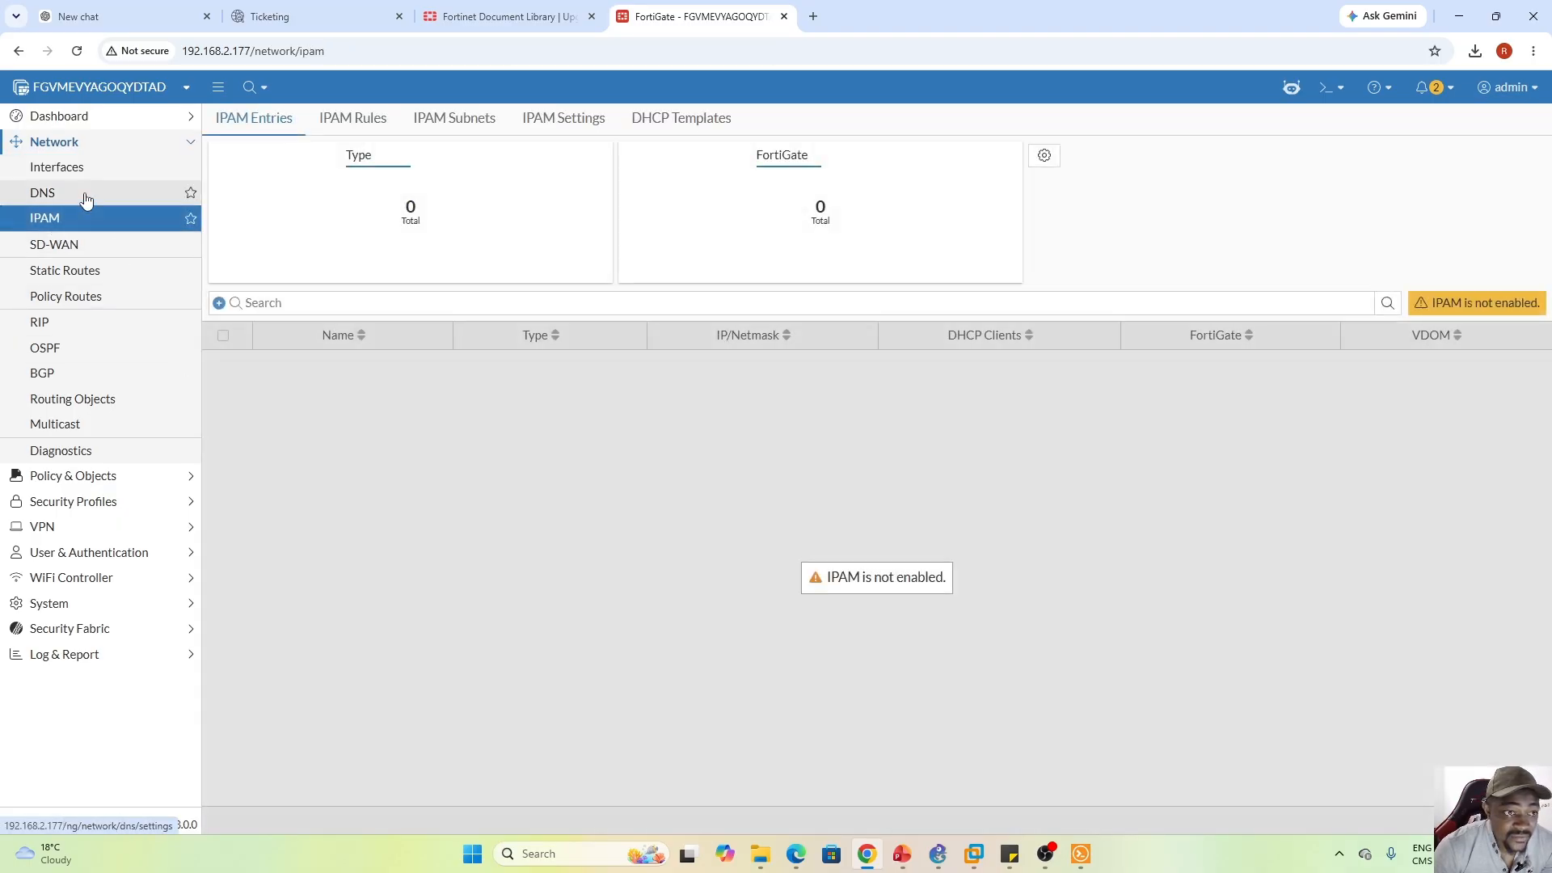
left_click(84, 195)
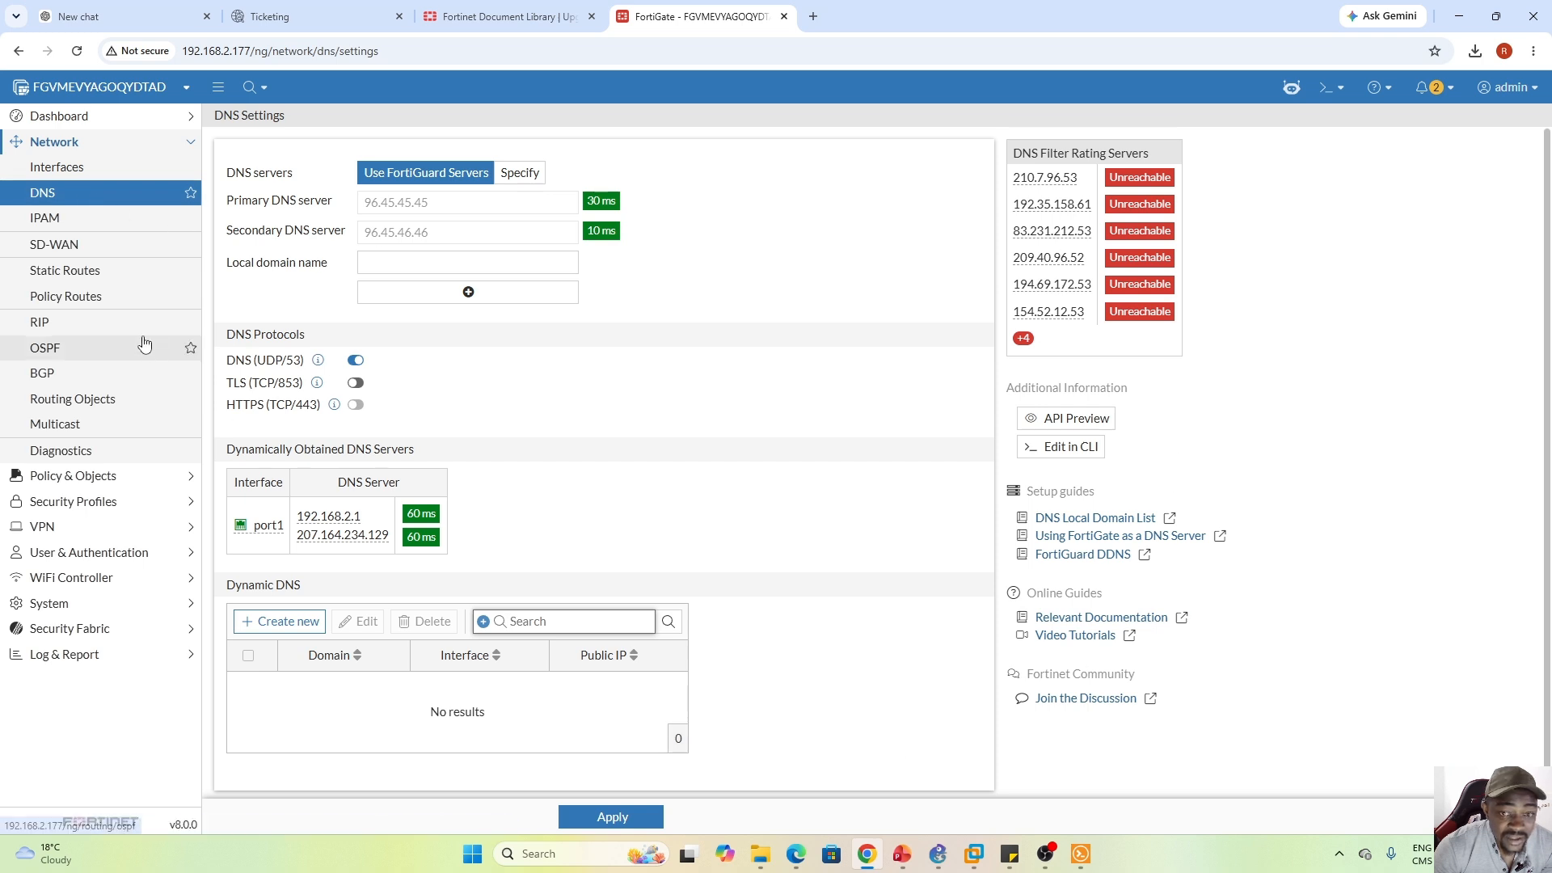
left_click(65, 271)
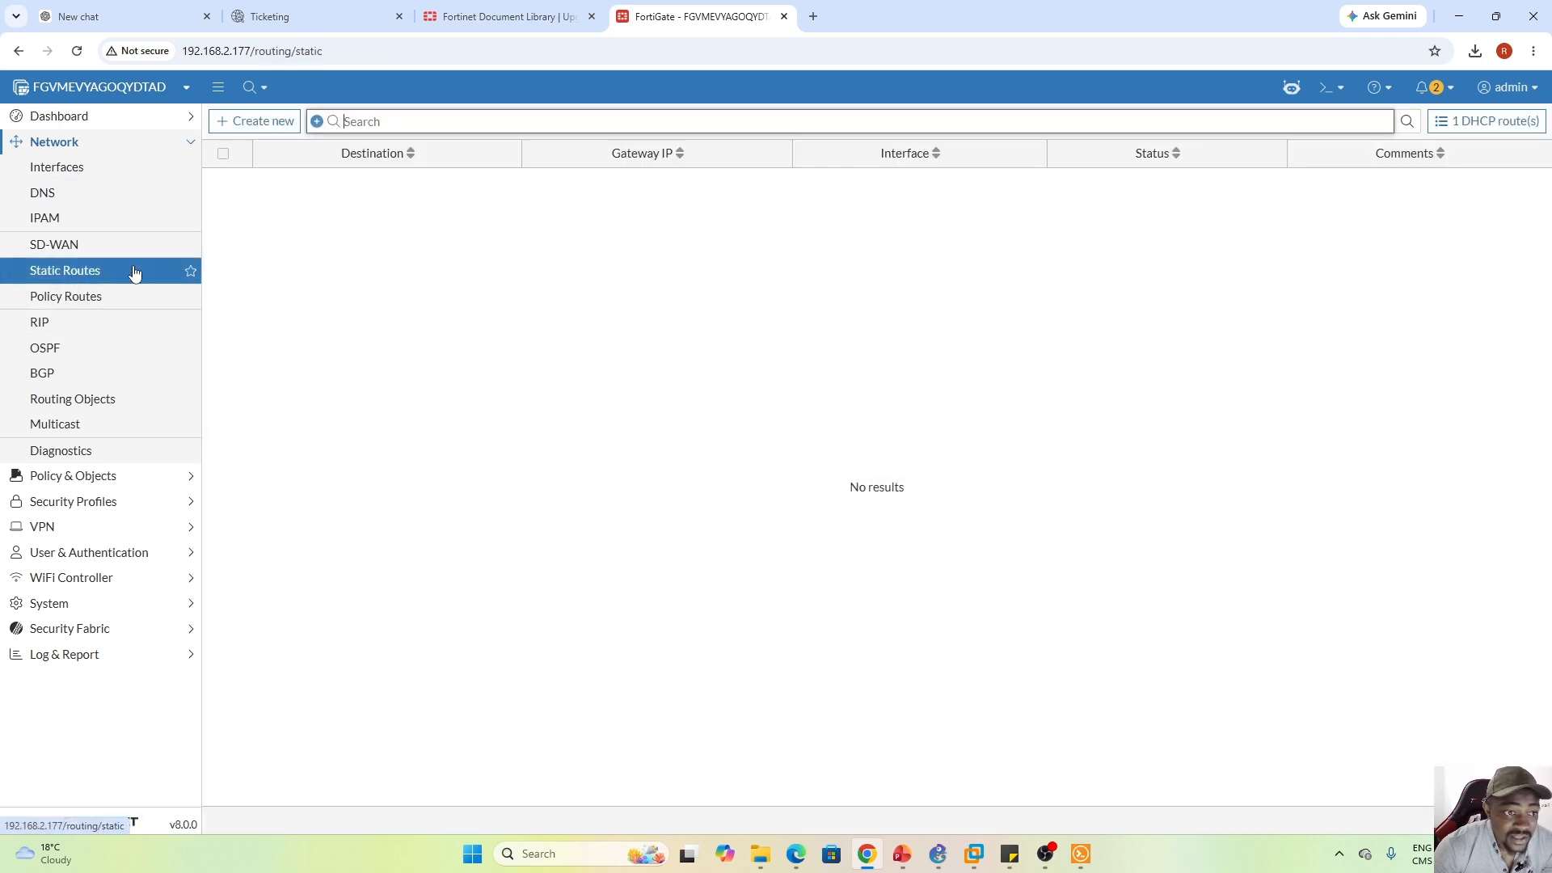
left_click(270, 122)
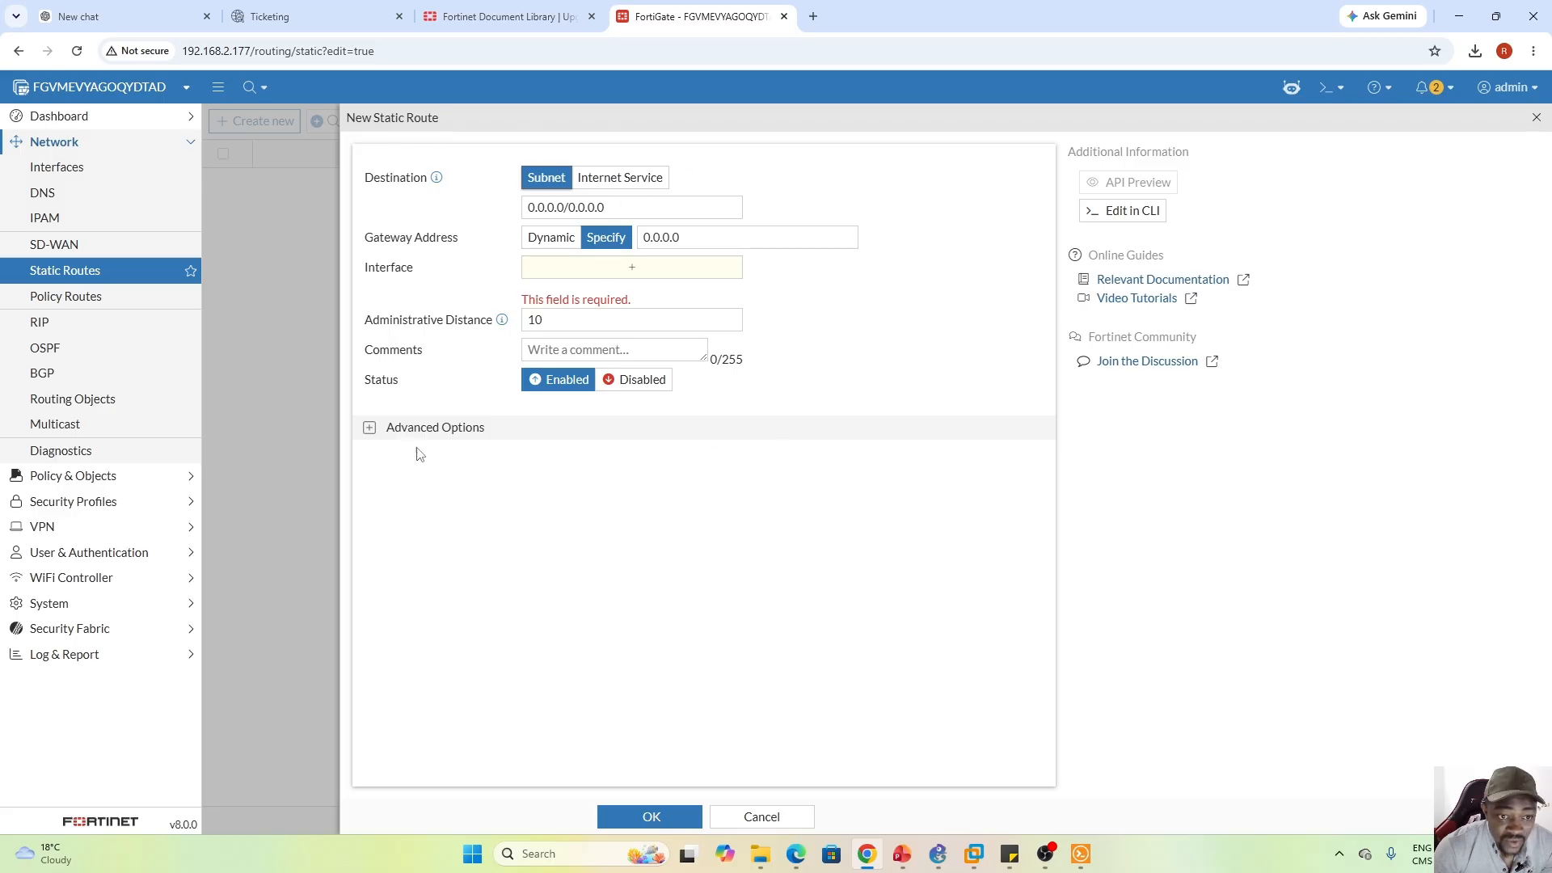
left_click(370, 427)
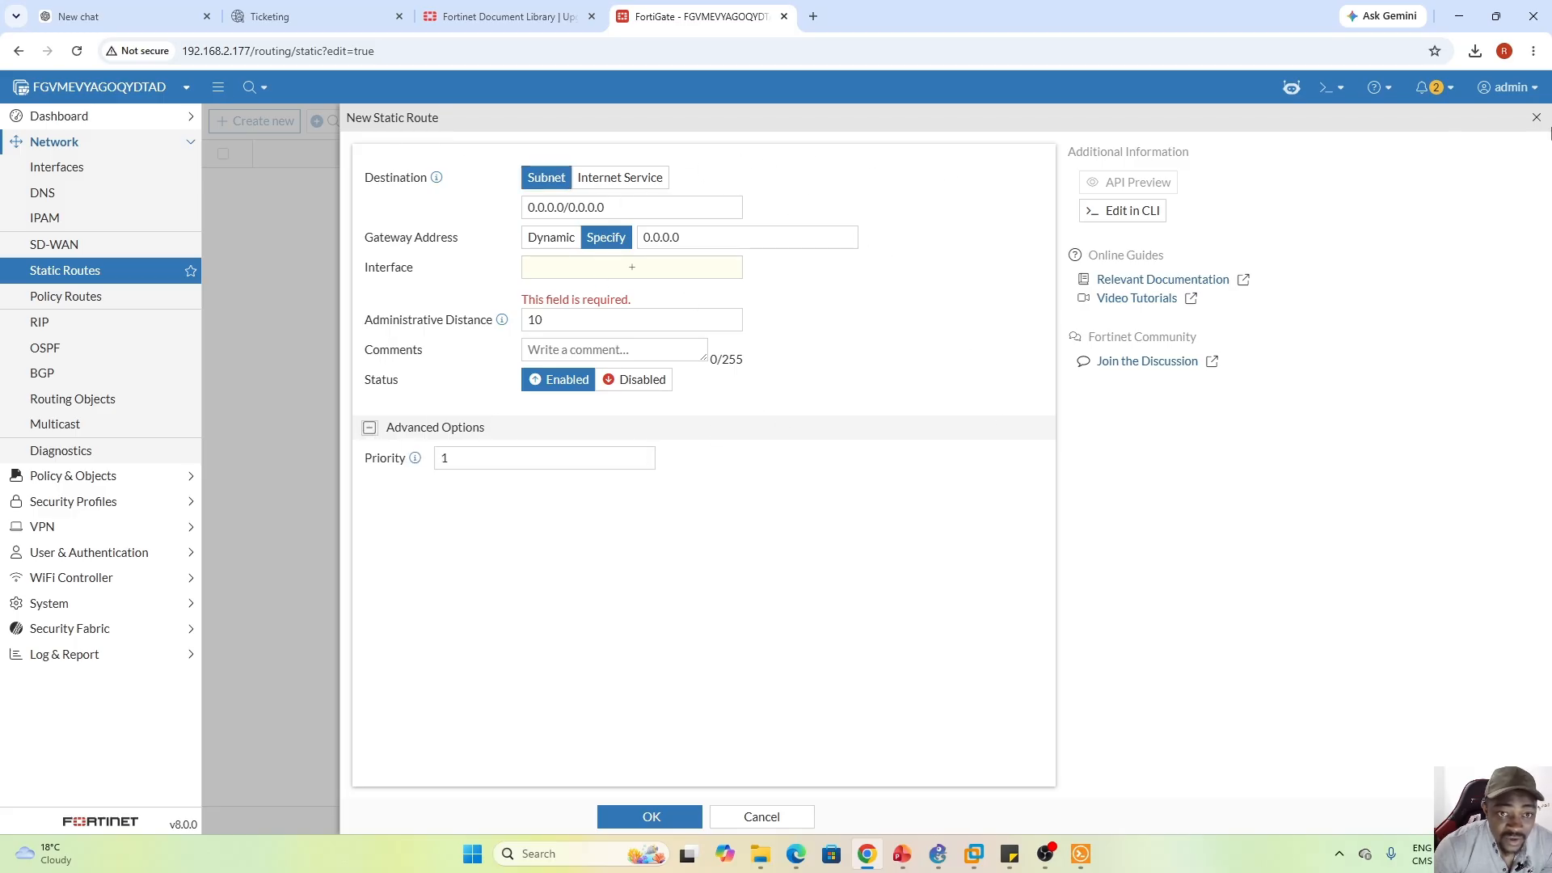
left_click(1536, 119)
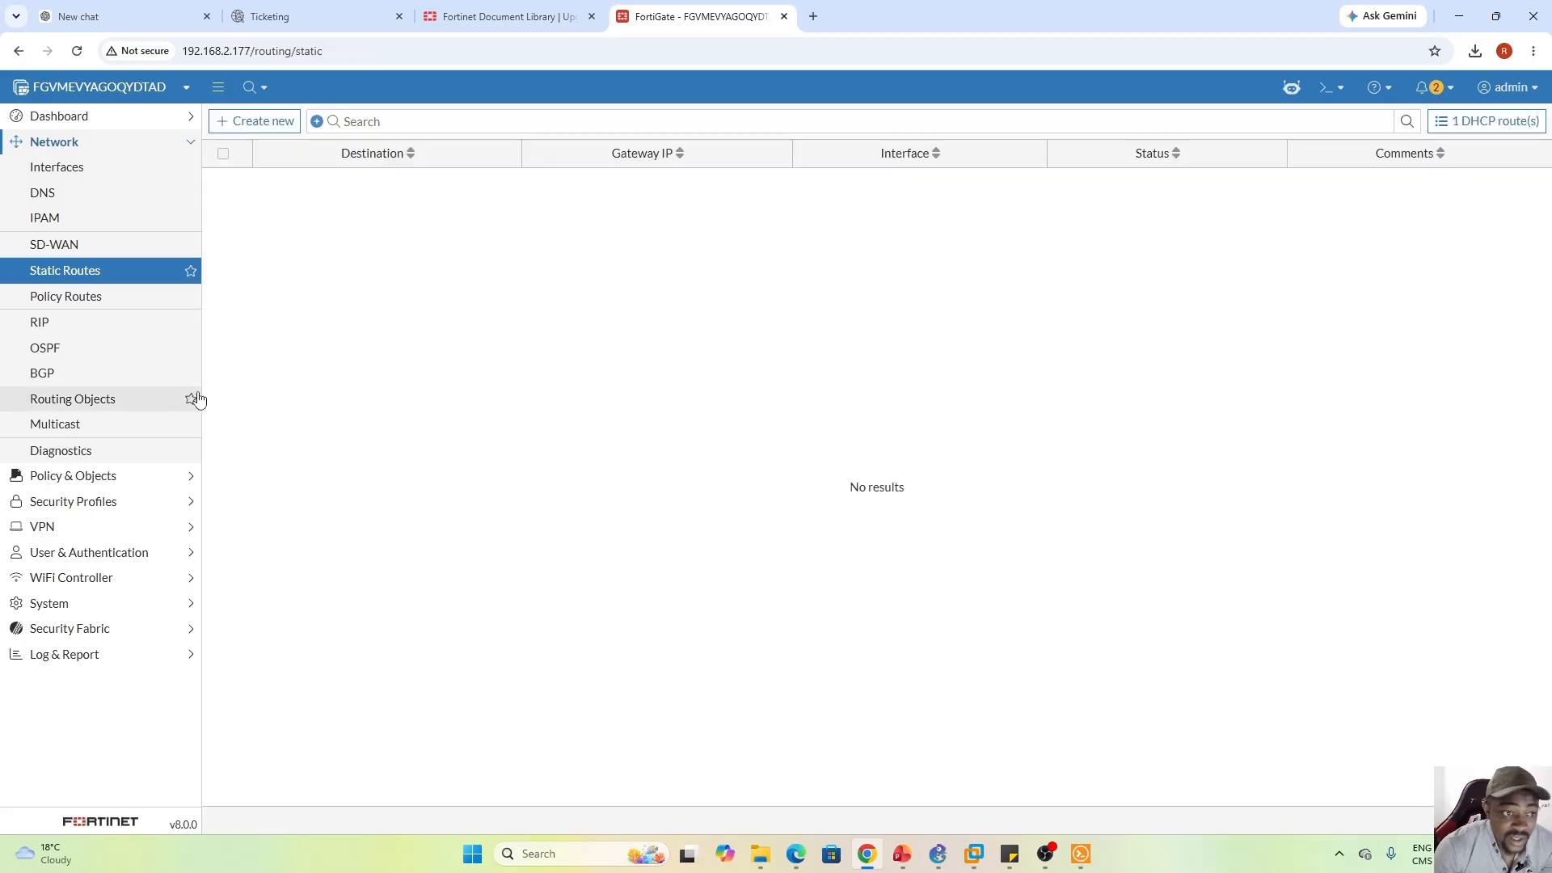
Open Policy & Objects > Firewall Policy and start a new policy, scrolling through its form
left_click(109, 476)
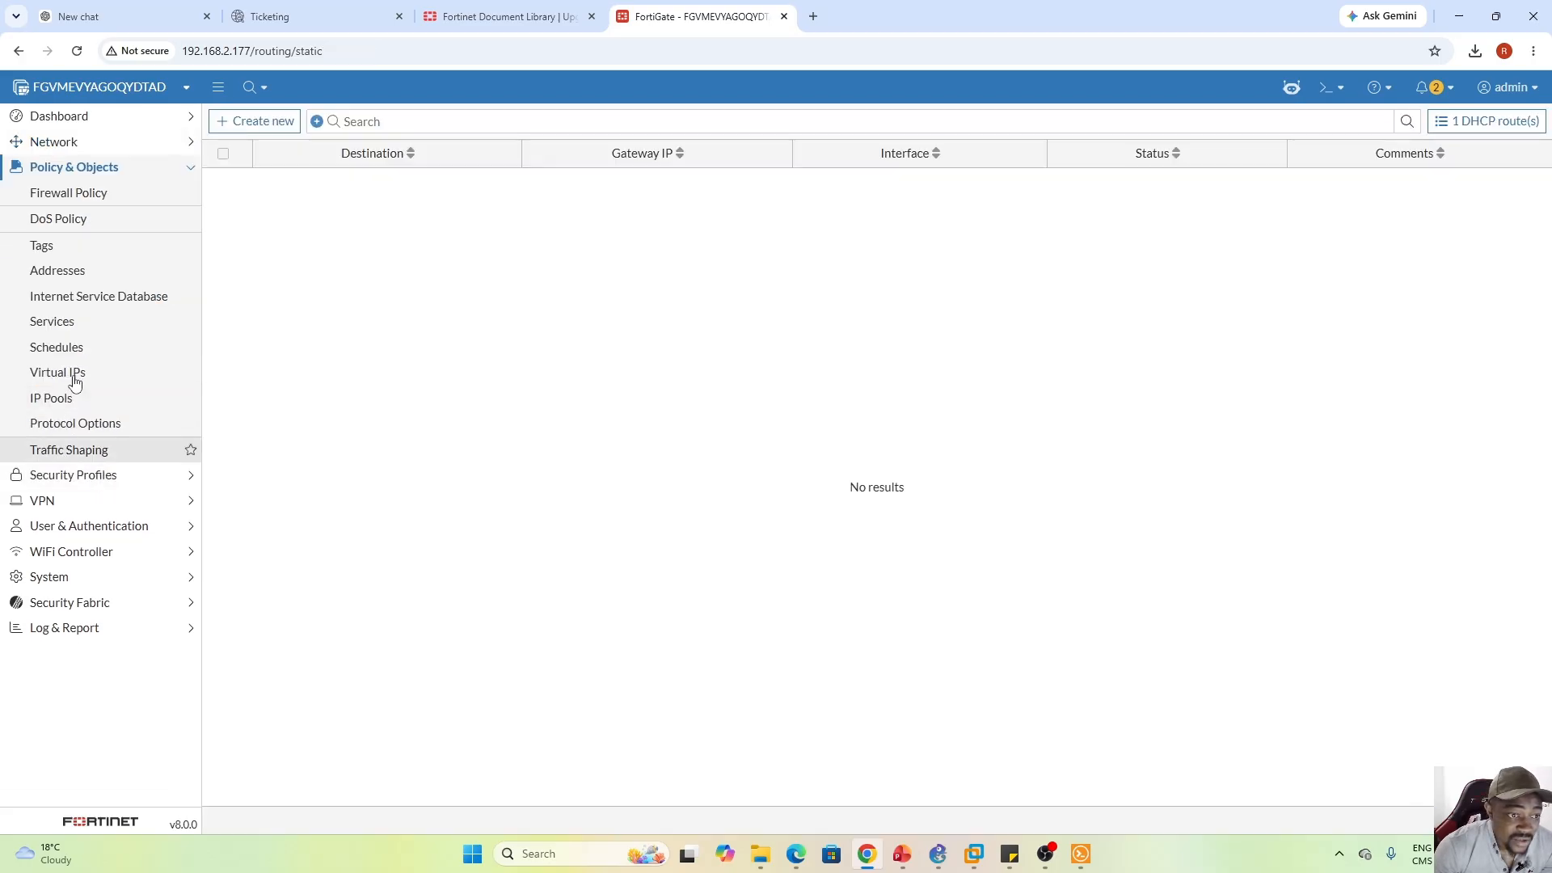
left_click(66, 197)
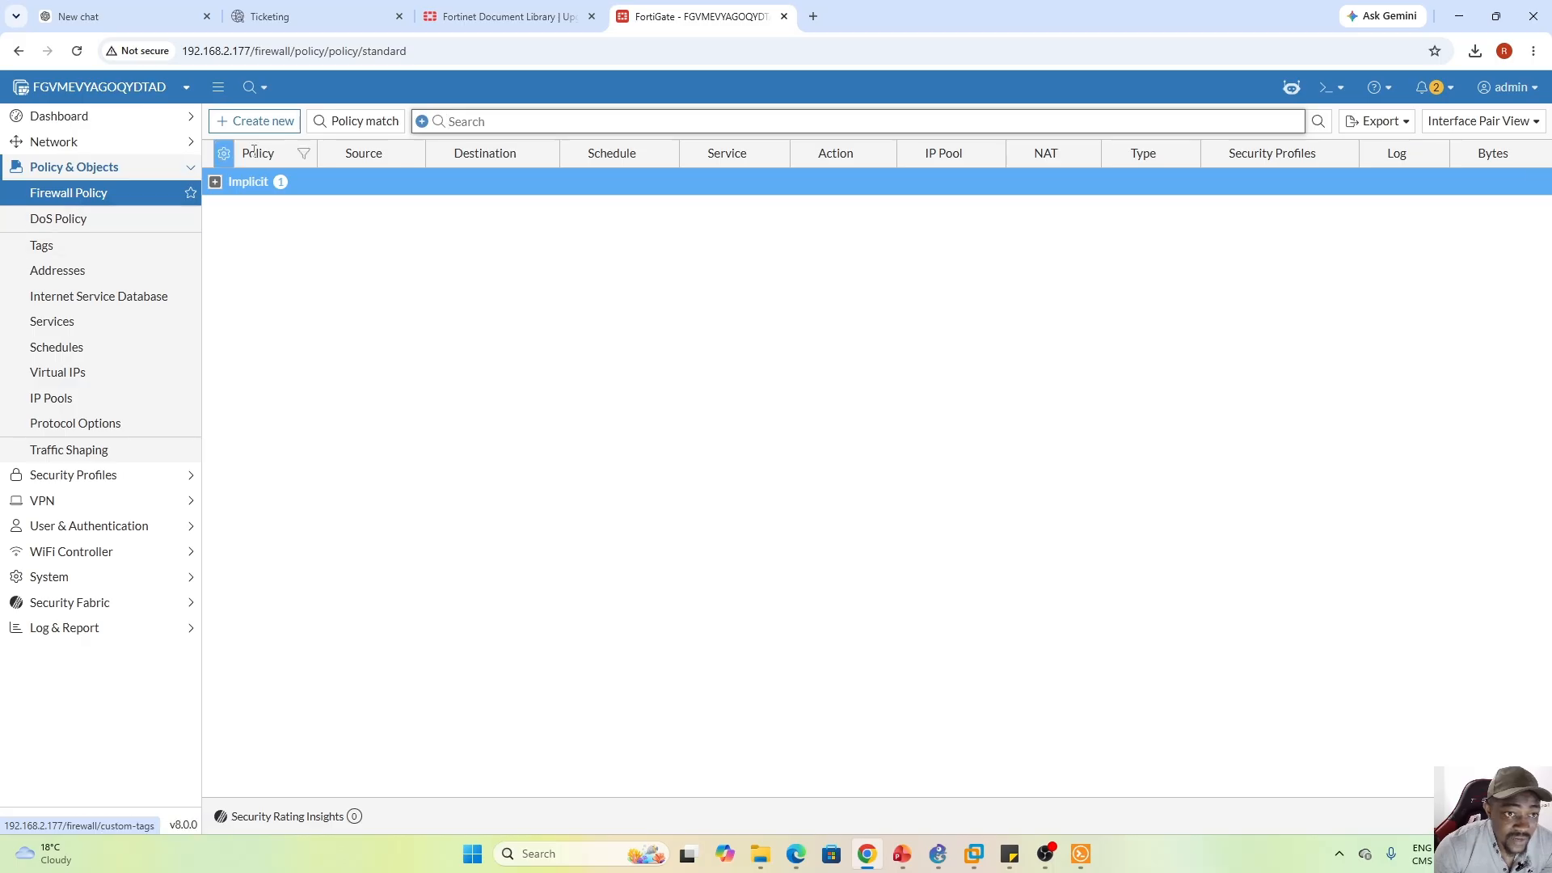
left_click(253, 119)
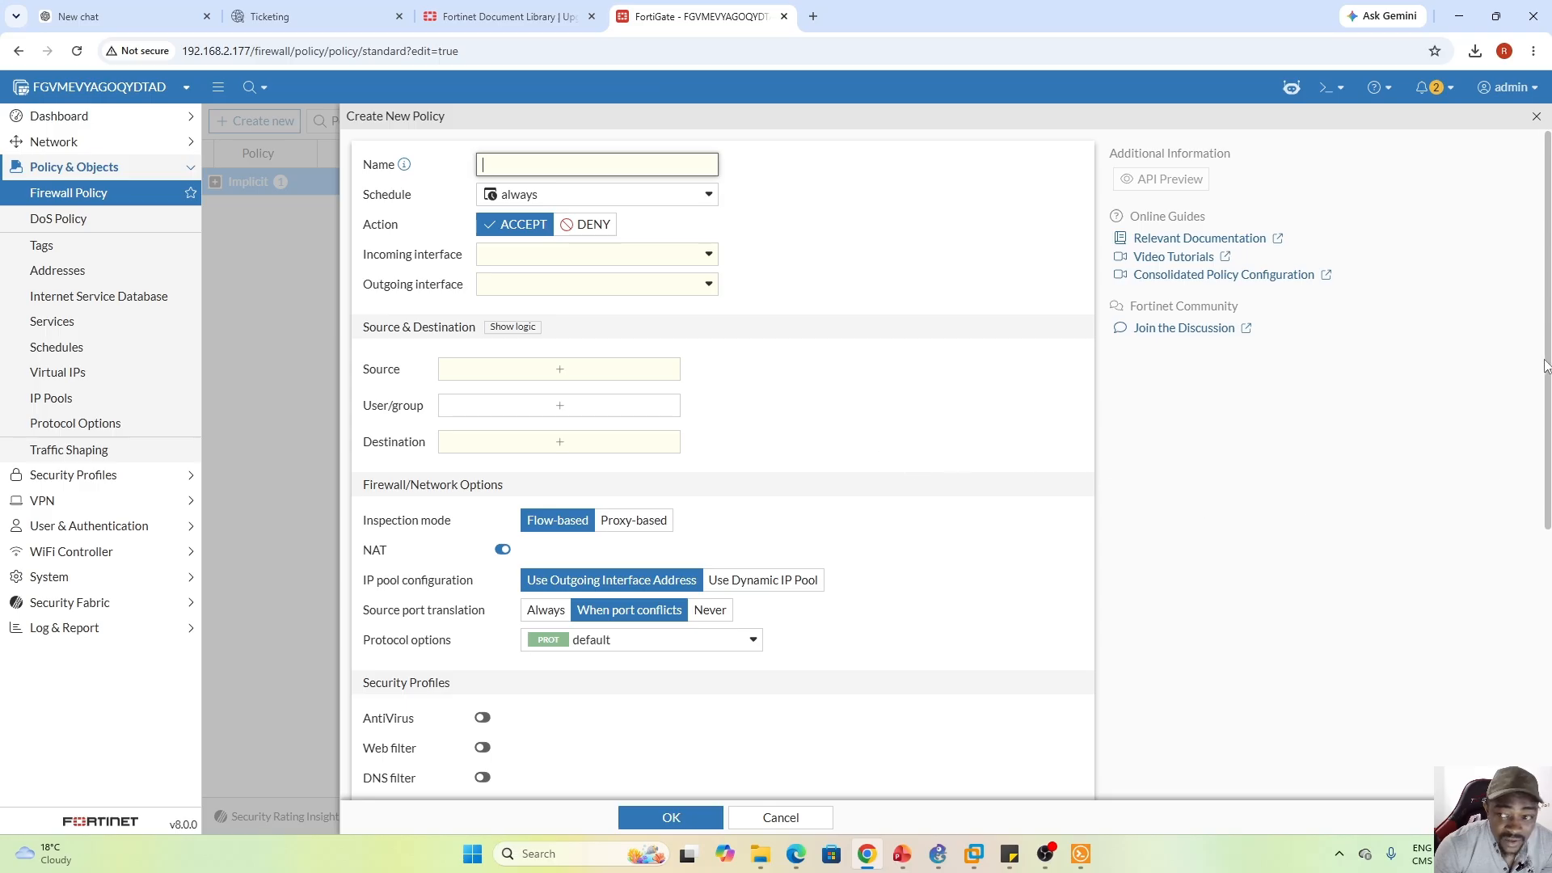
left_click_drag(1545, 365, 1544, 630)
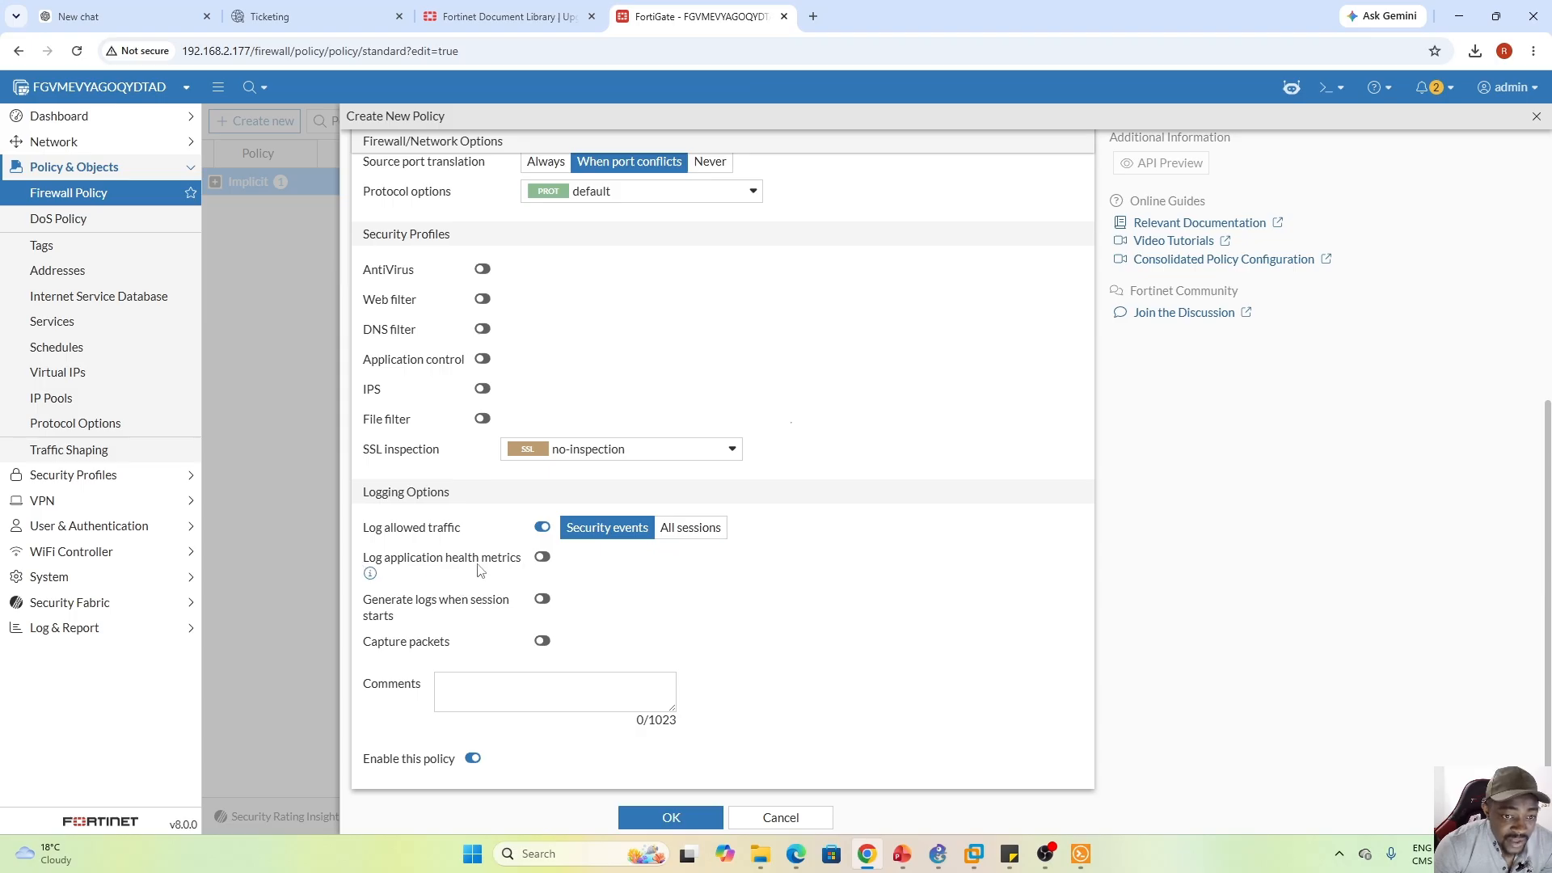
Switch the draft policy to Proxy-based, check the SSL inspection profiles, then discard it unsaved
mouse_move(370, 575)
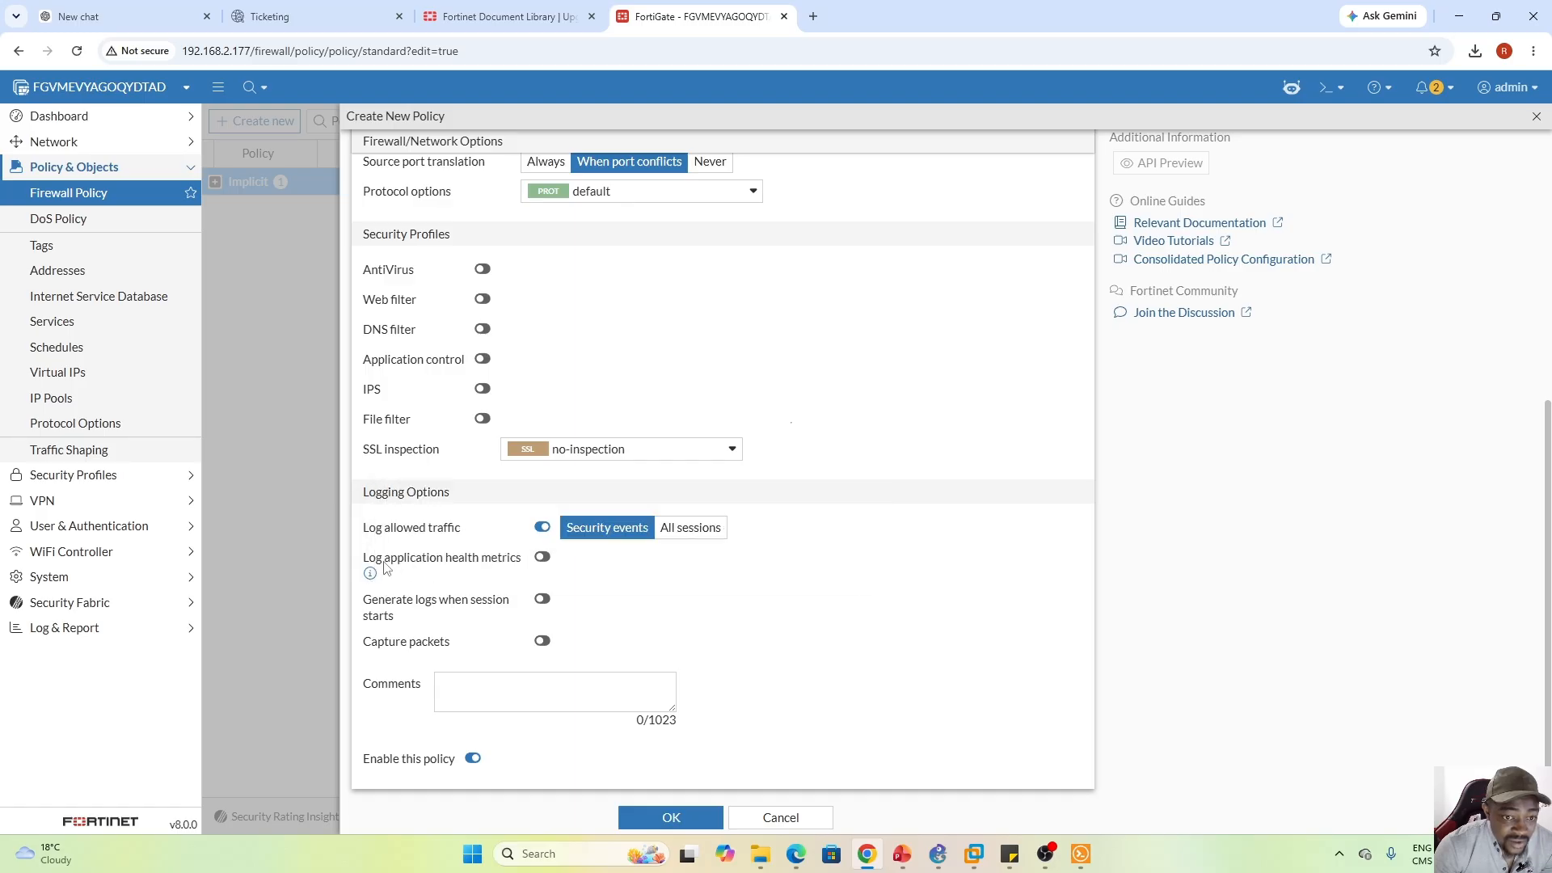
double_click(427, 566)
left_click(939, 580)
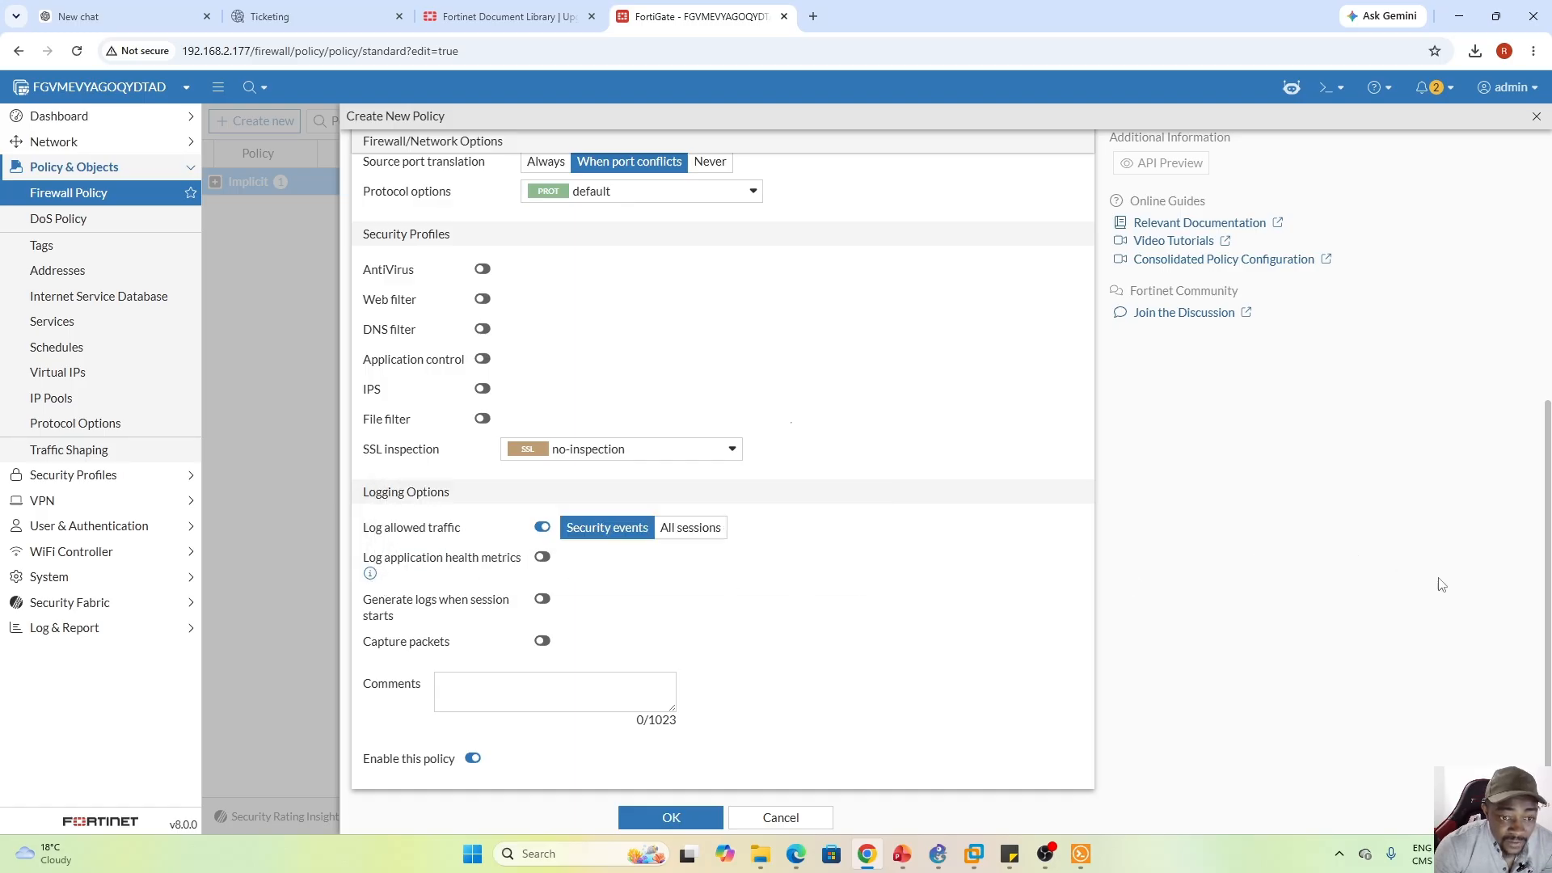
left_click_drag(1546, 579, 1504, 455)
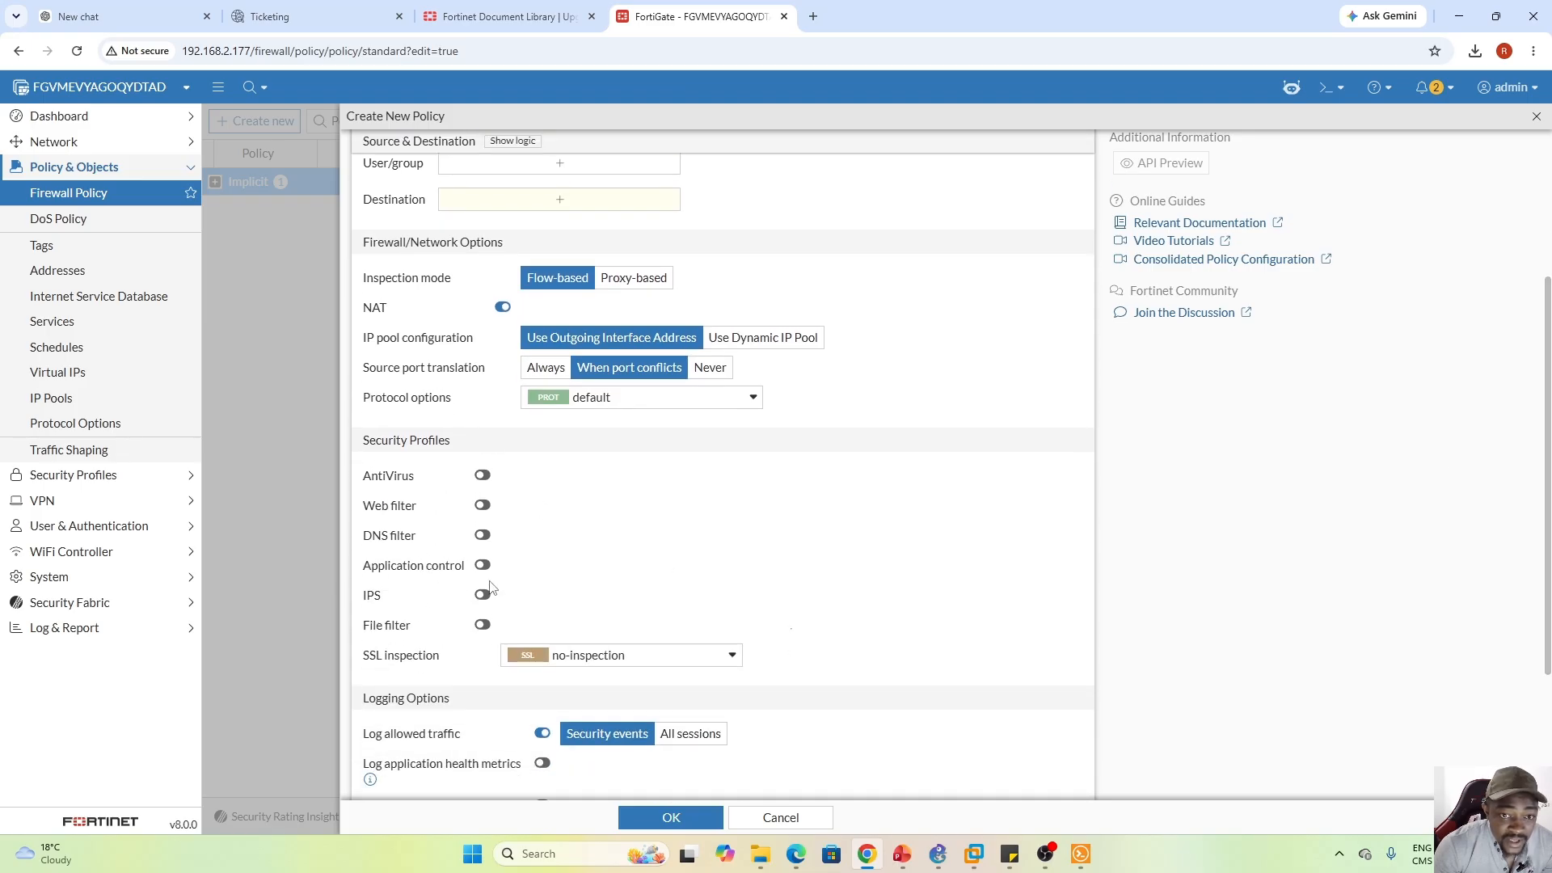
left_click(633, 278)
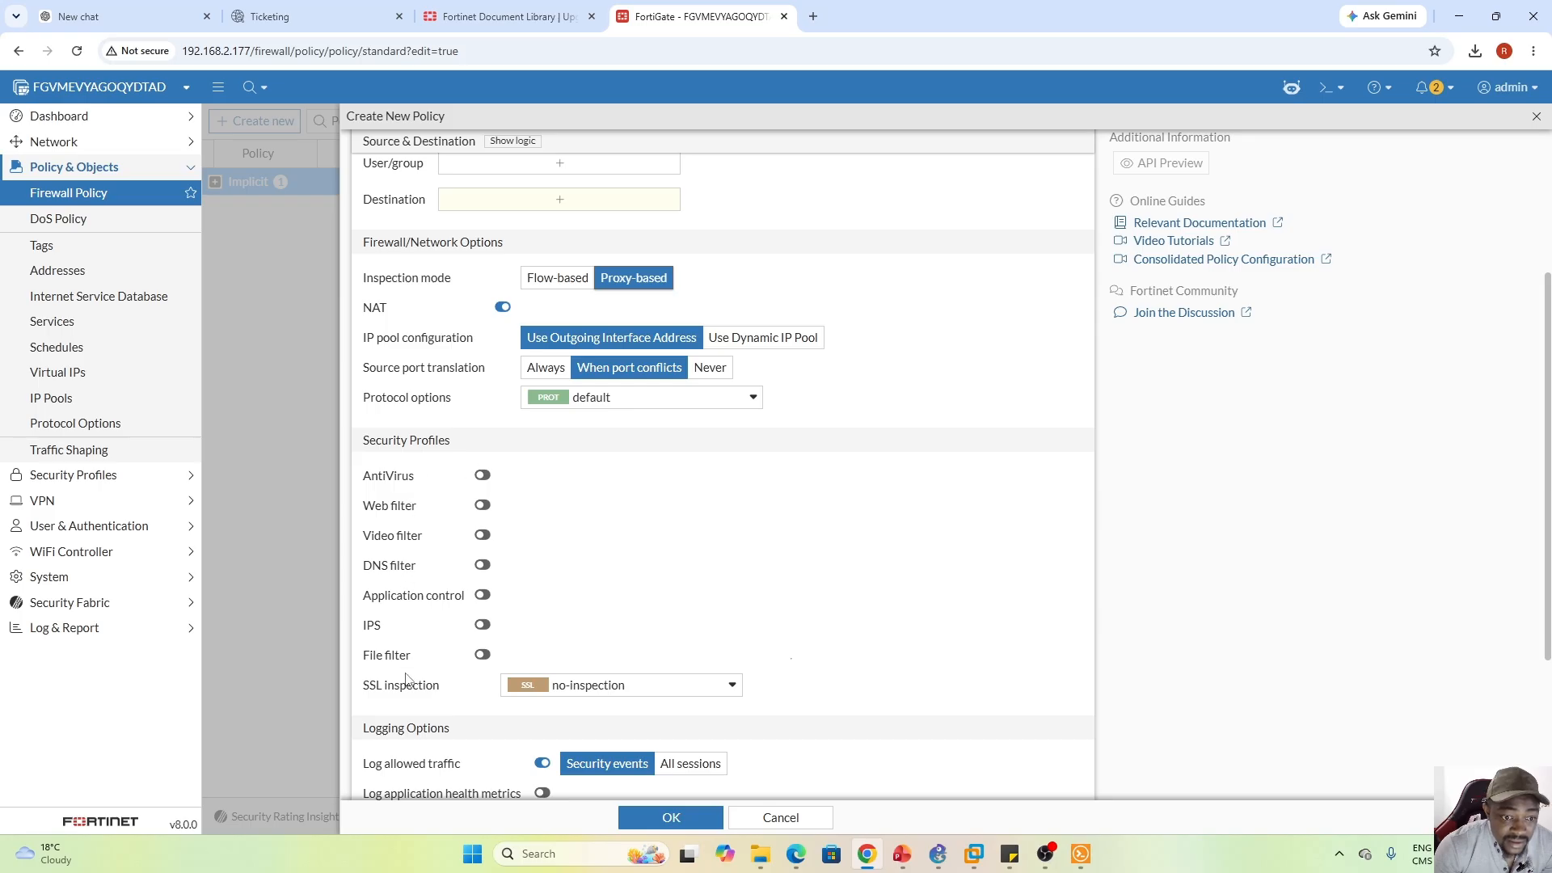
left_click(711, 684)
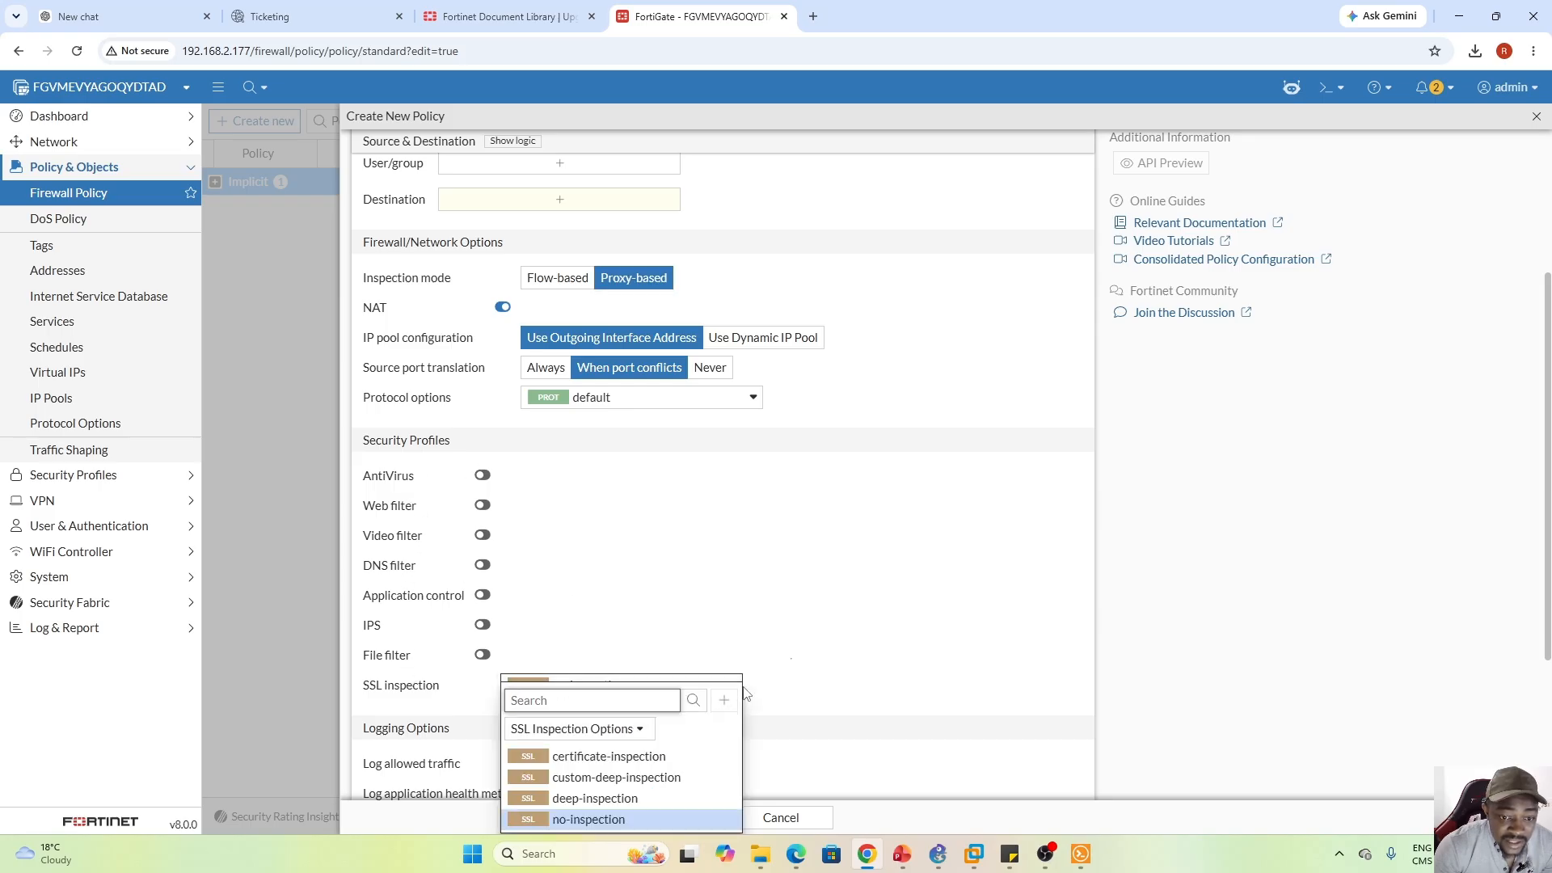
left_click(670, 616)
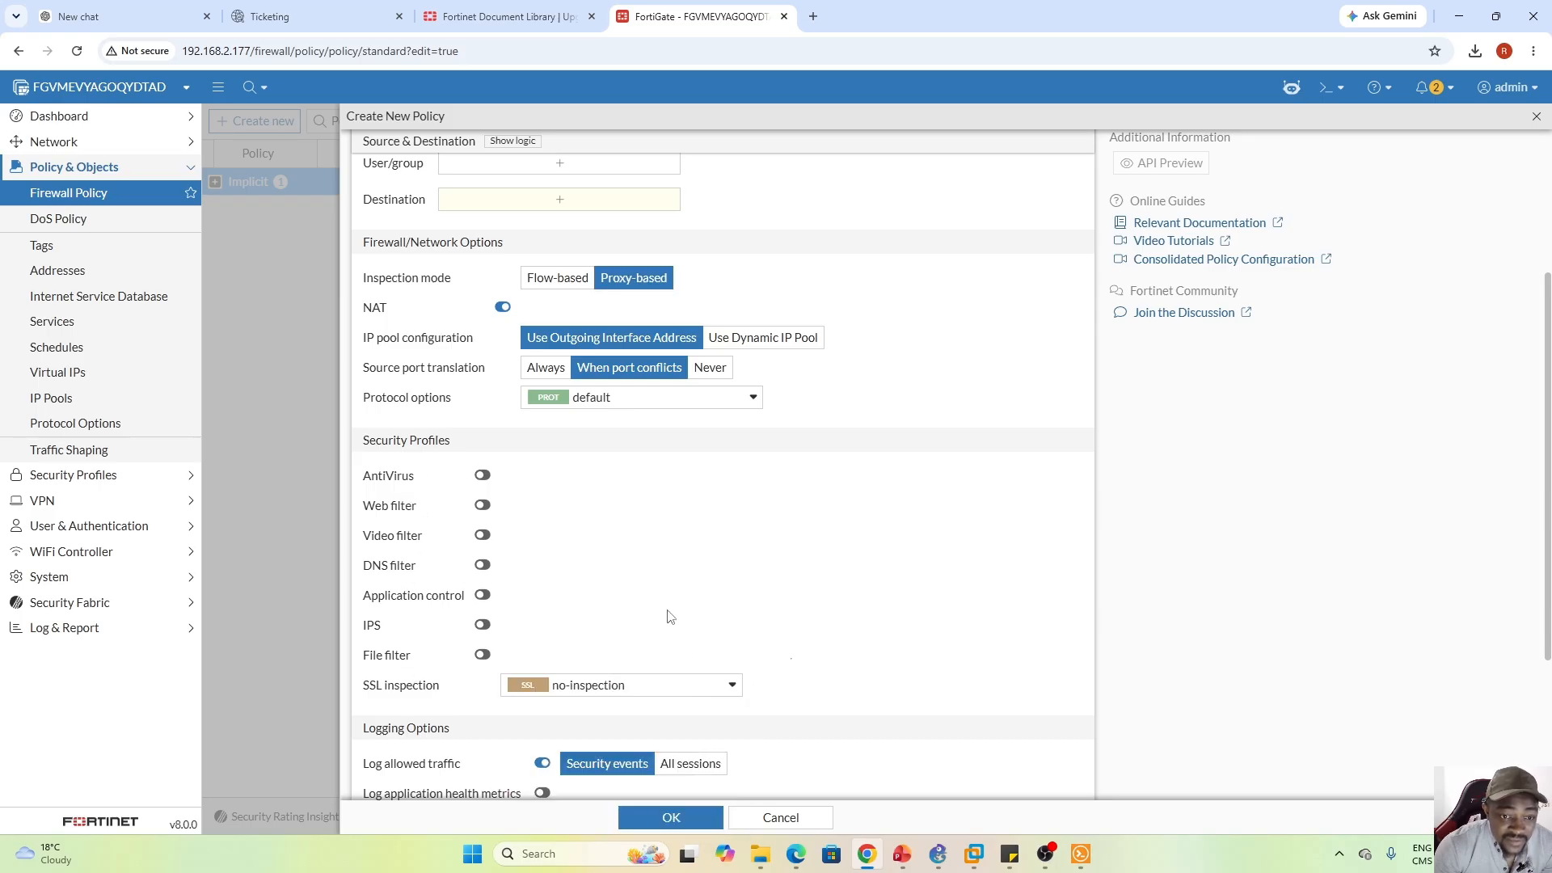
left_click(1536, 117)
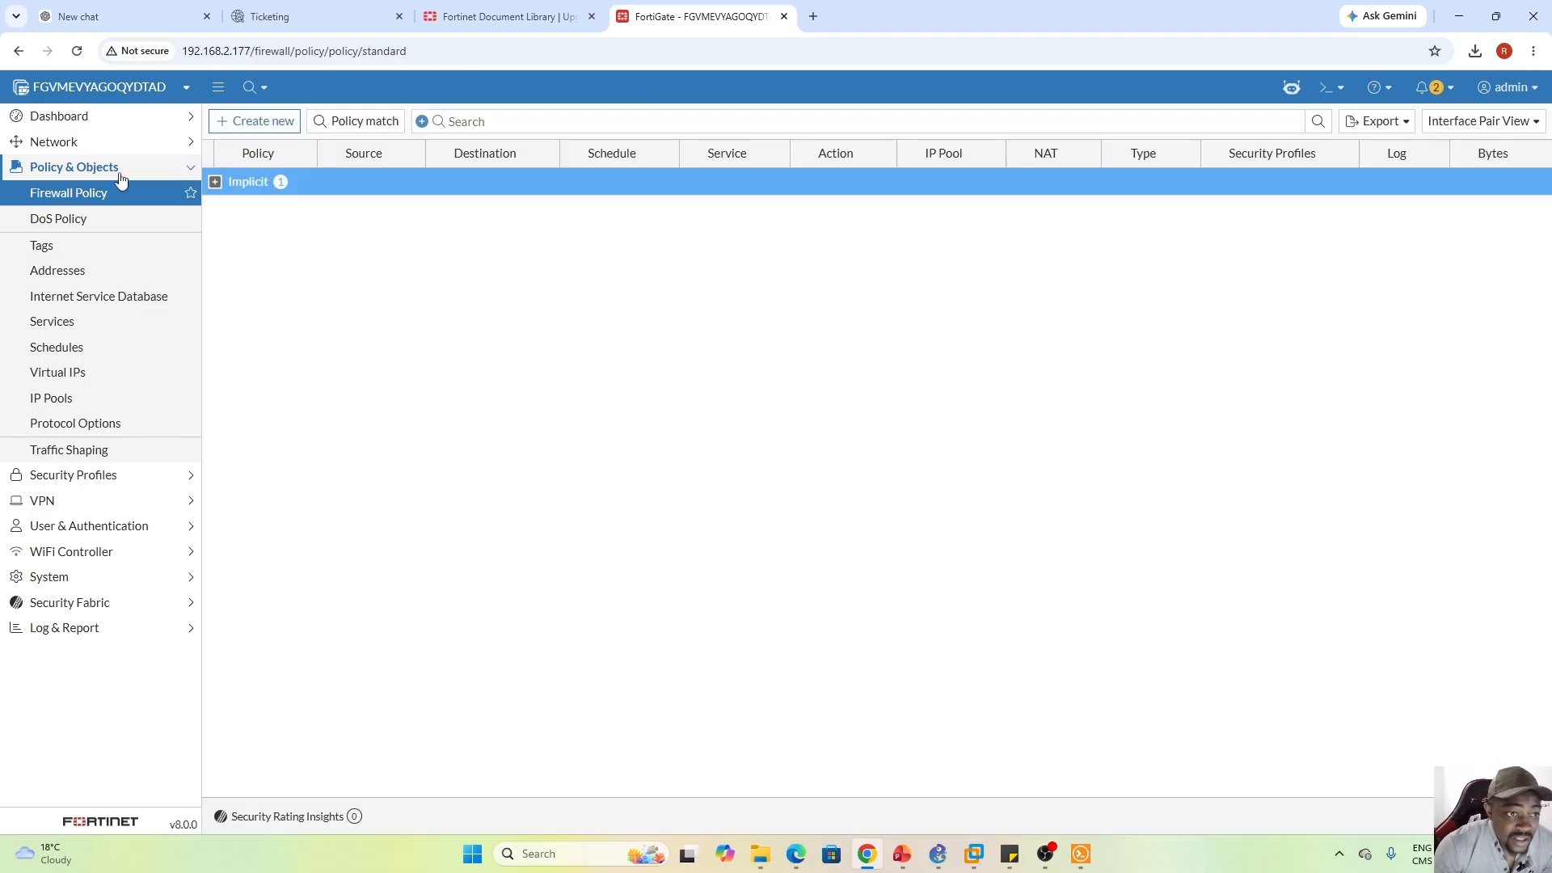
View the SSL/SSH inspection profiles under Security Profiles and expand the VPN pages
left_click(85, 484)
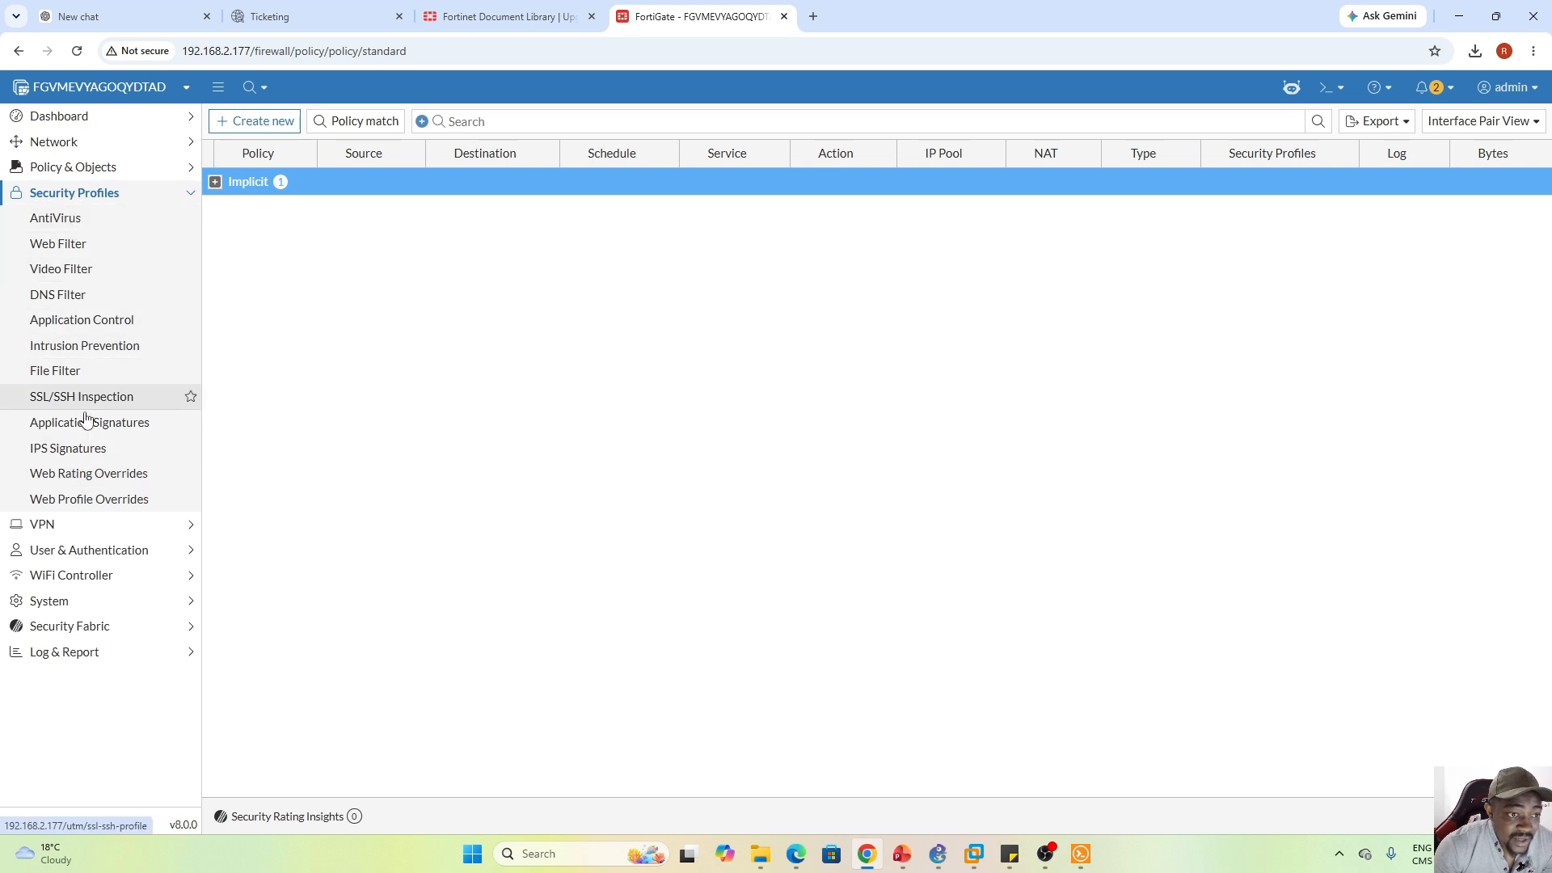
left_click(64, 397)
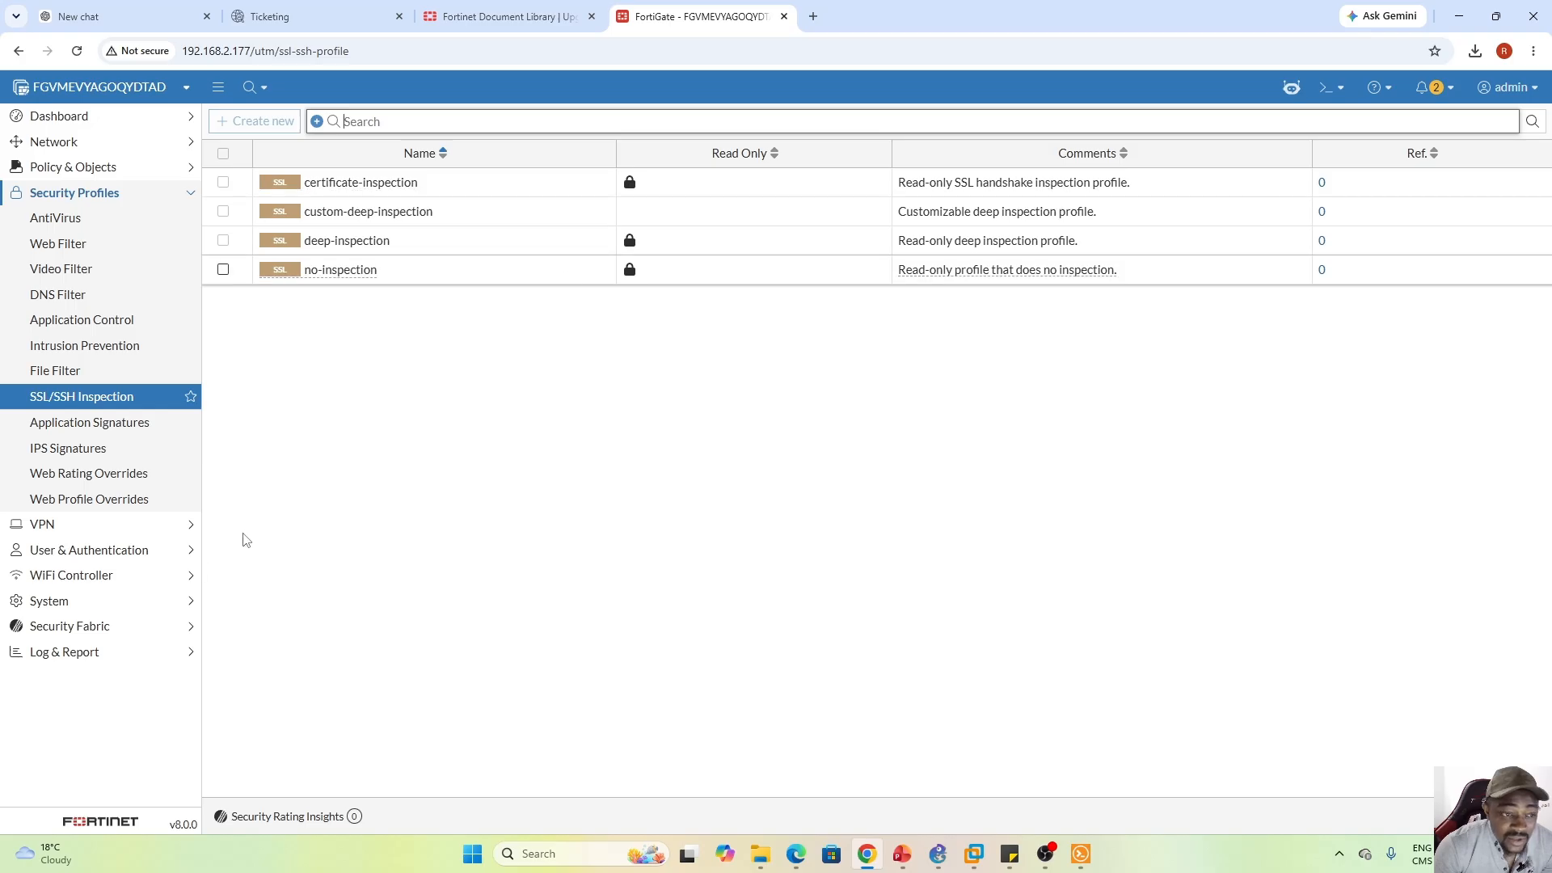
left_click(105, 527)
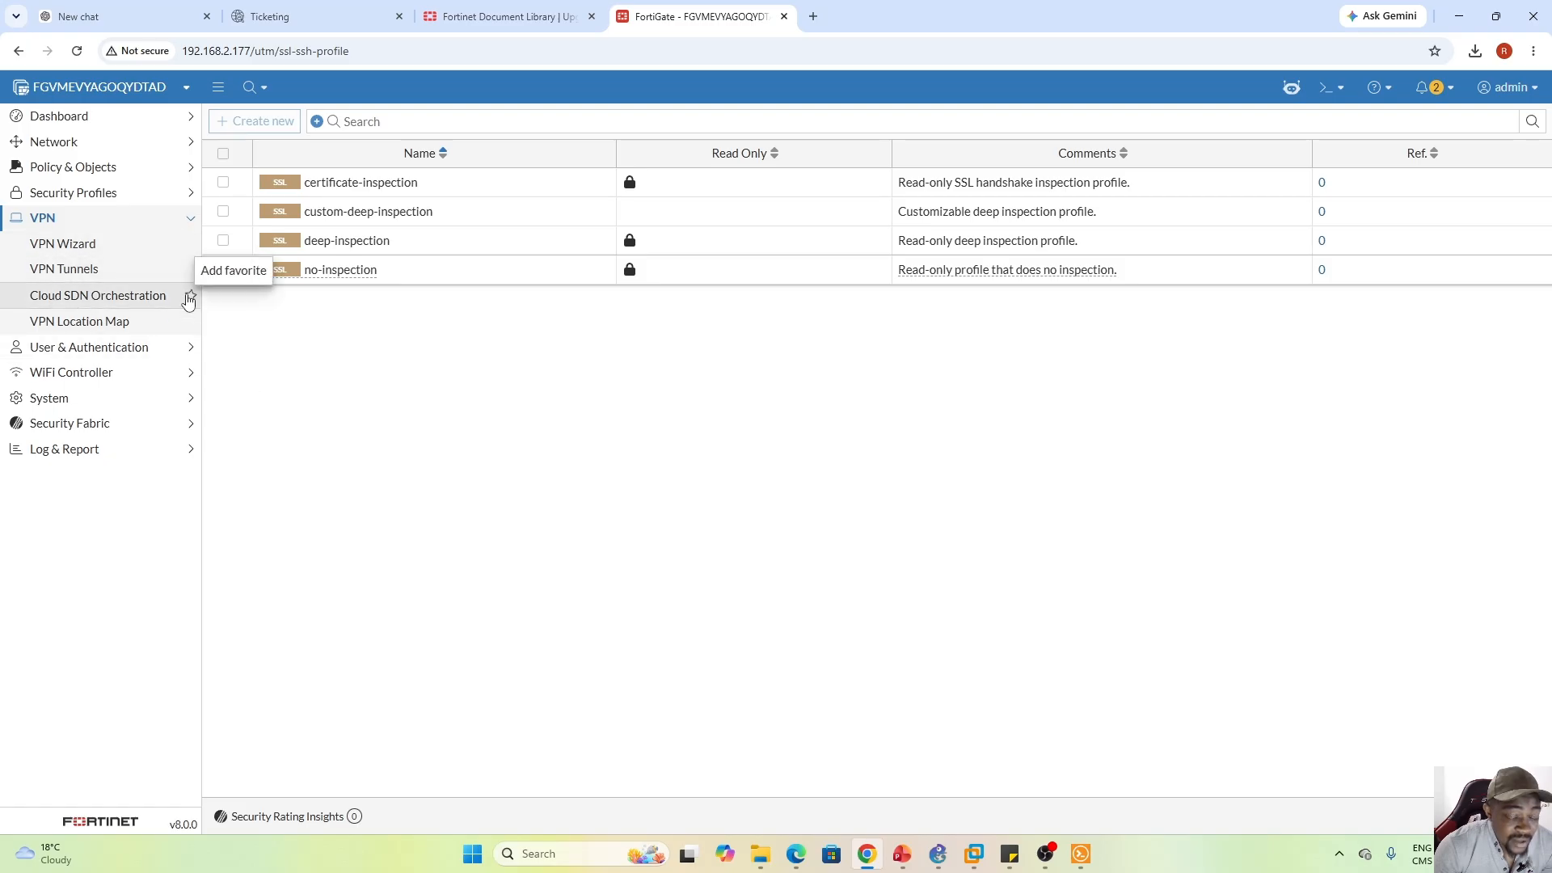
Start a new local user under User Definition and cancel the wizard
left_click(121, 353)
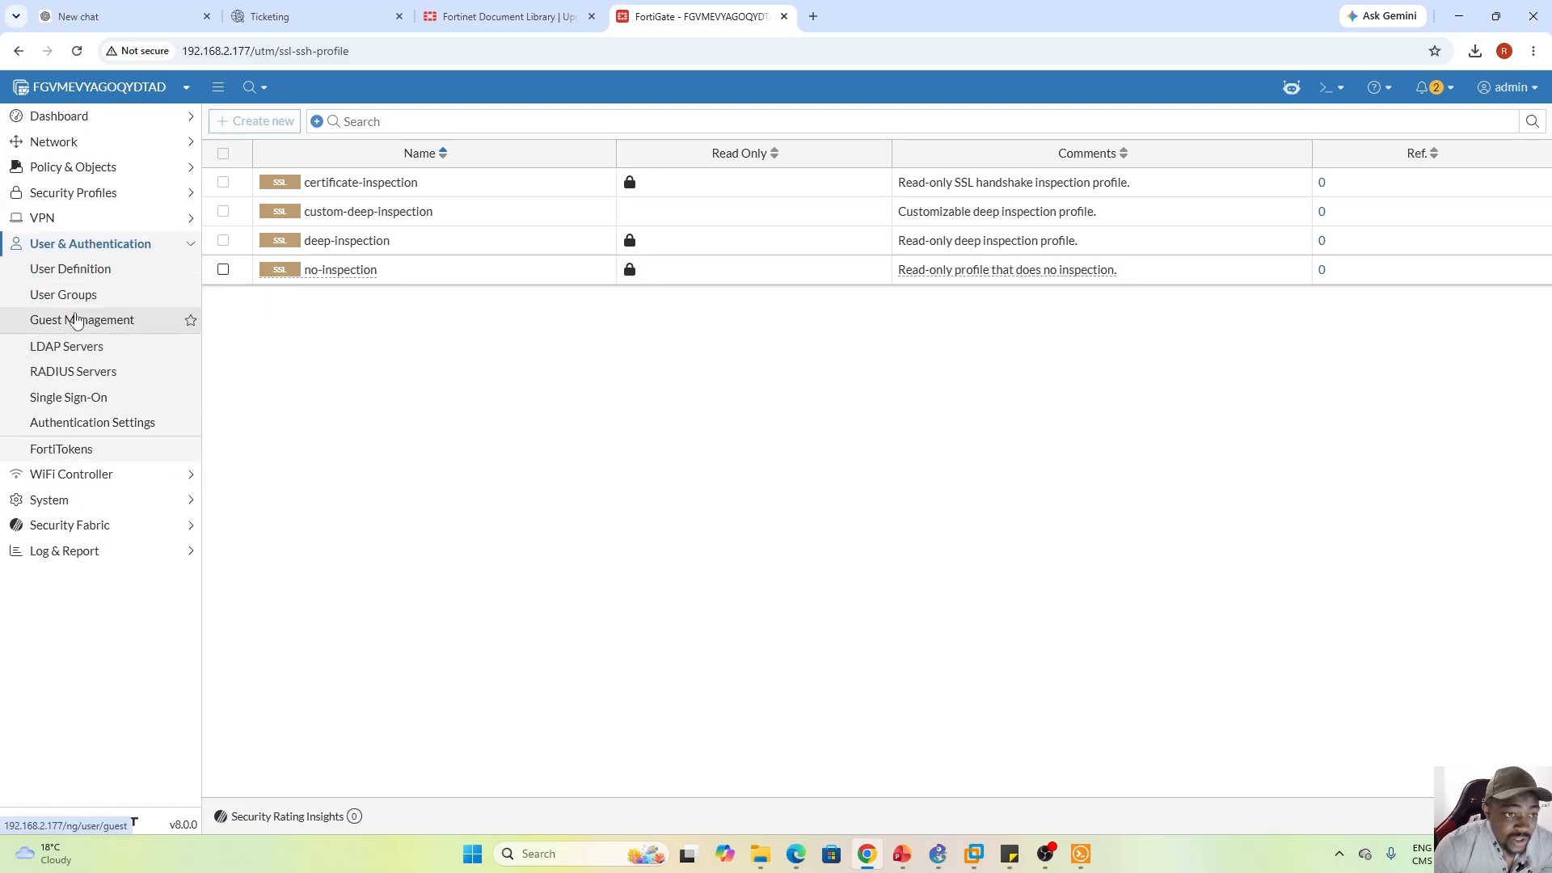
left_click(74, 272)
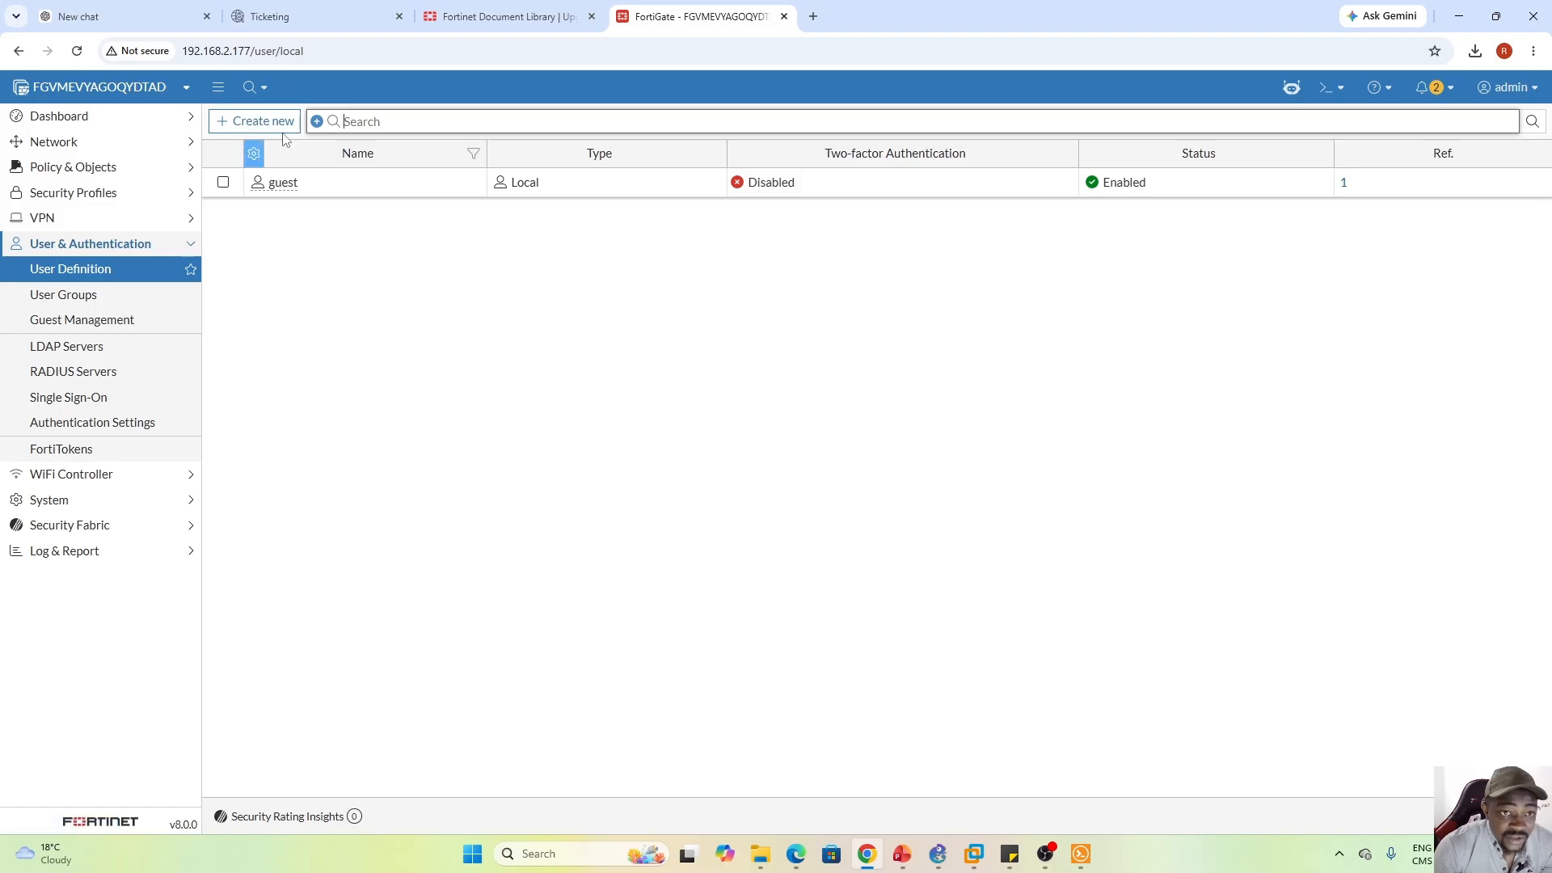
left_click(266, 119)
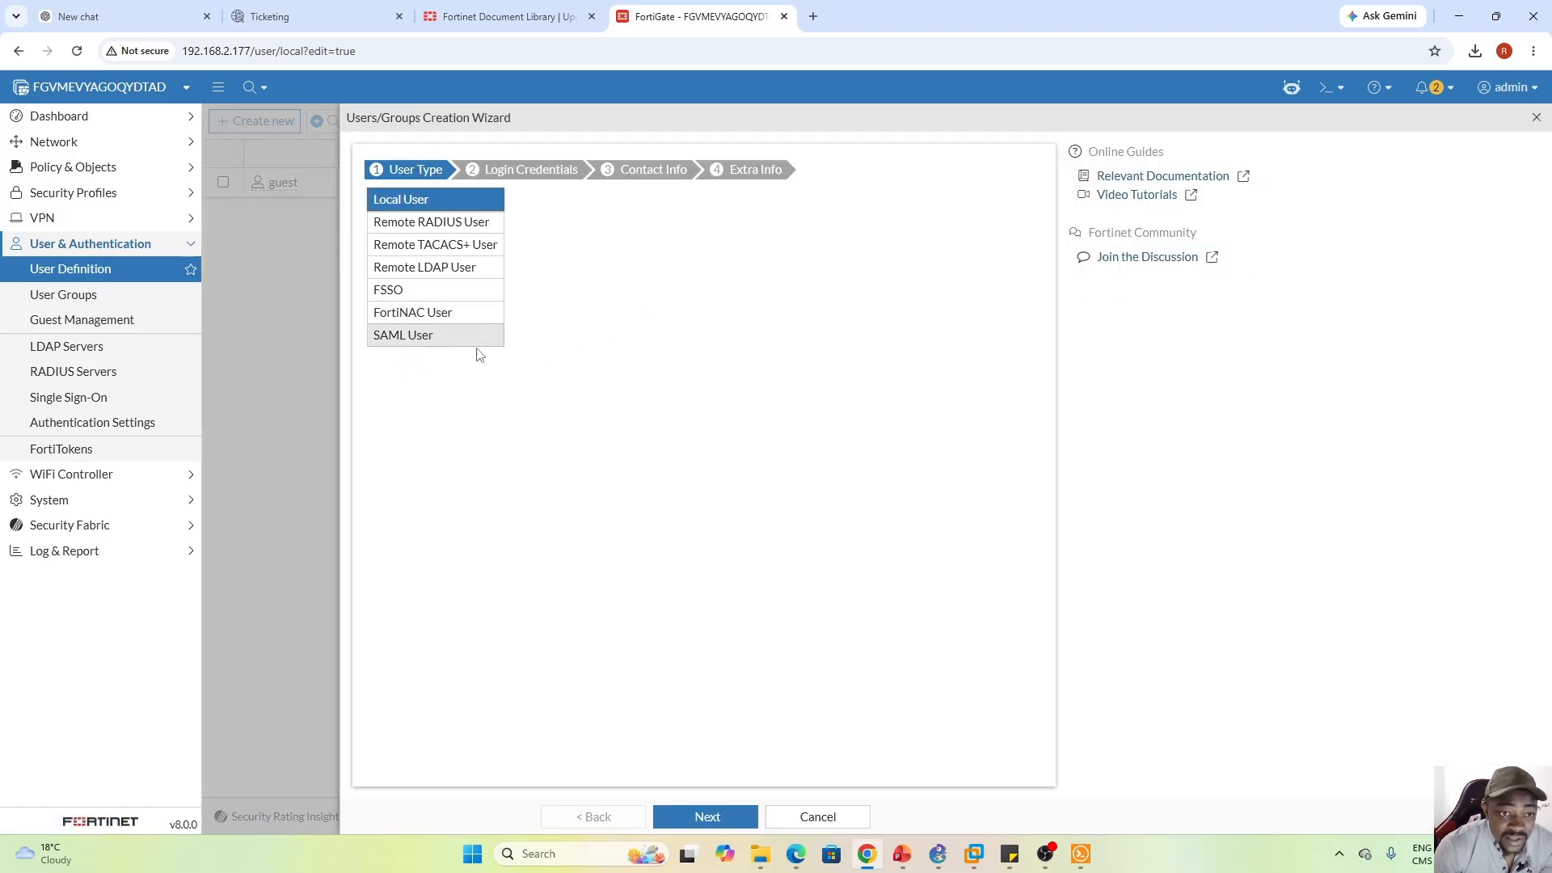
left_click(819, 817)
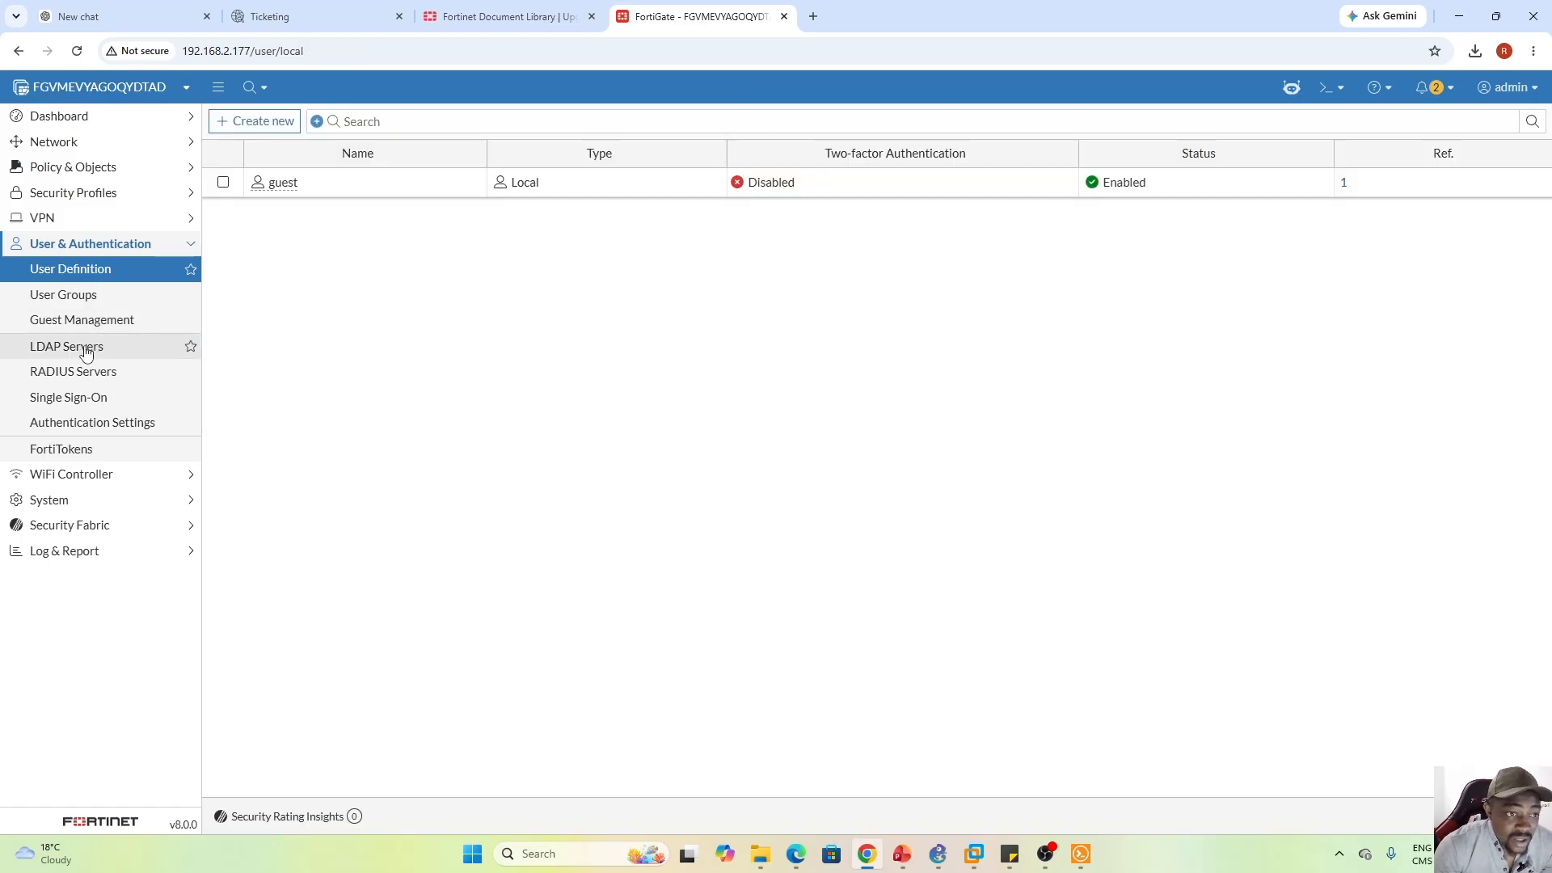
Browse the LDAP, RADIUS, Single Sign-On and FortiTokens pages
left_click(88, 348)
left_click(96, 379)
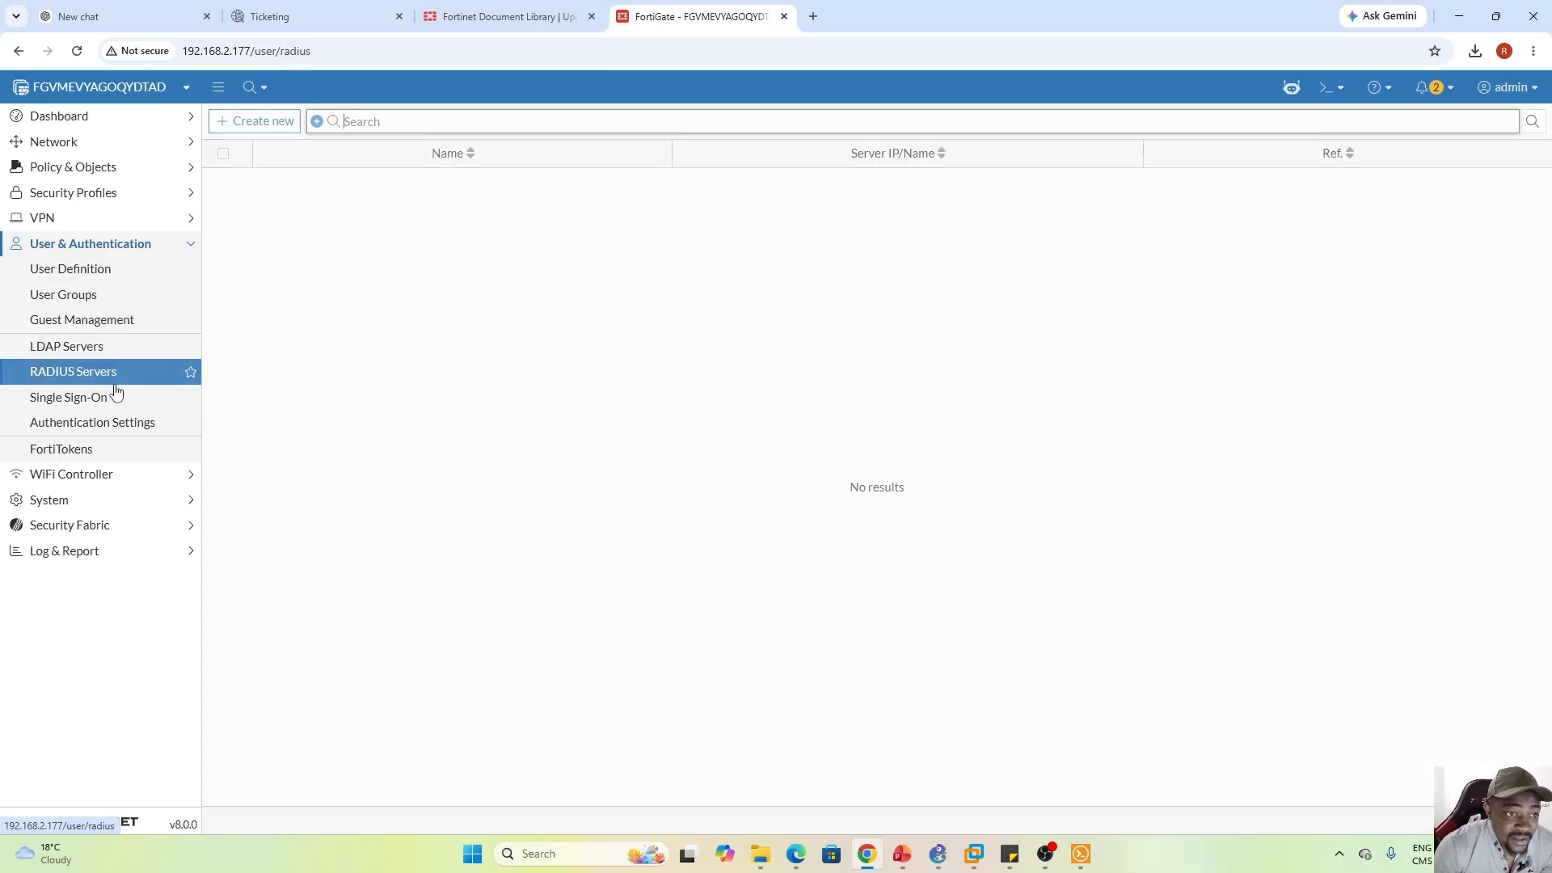
left_click(96, 399)
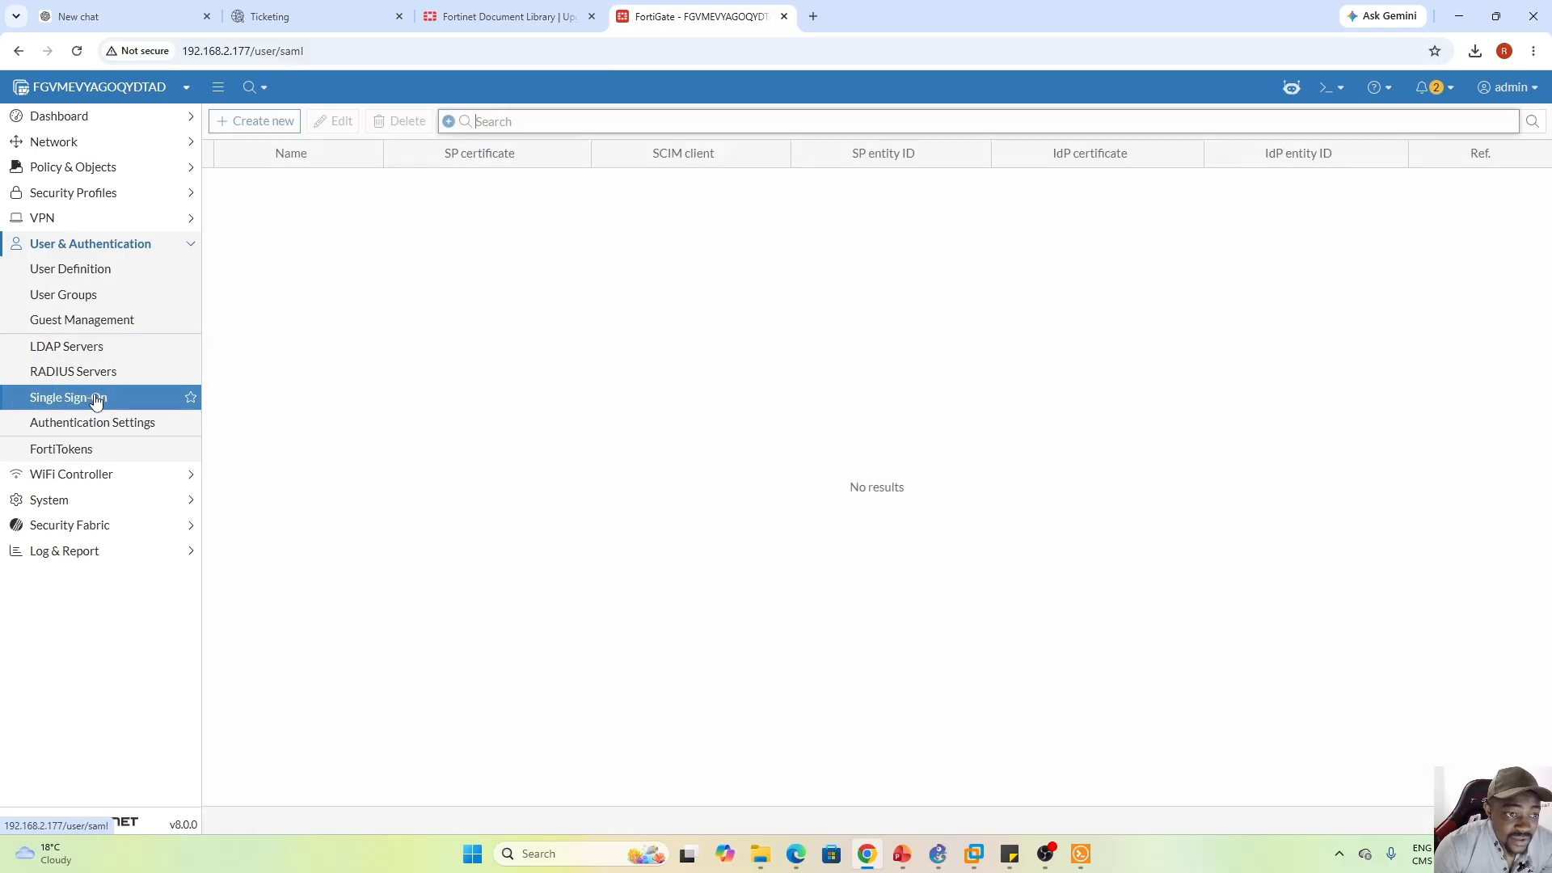
left_click(81, 450)
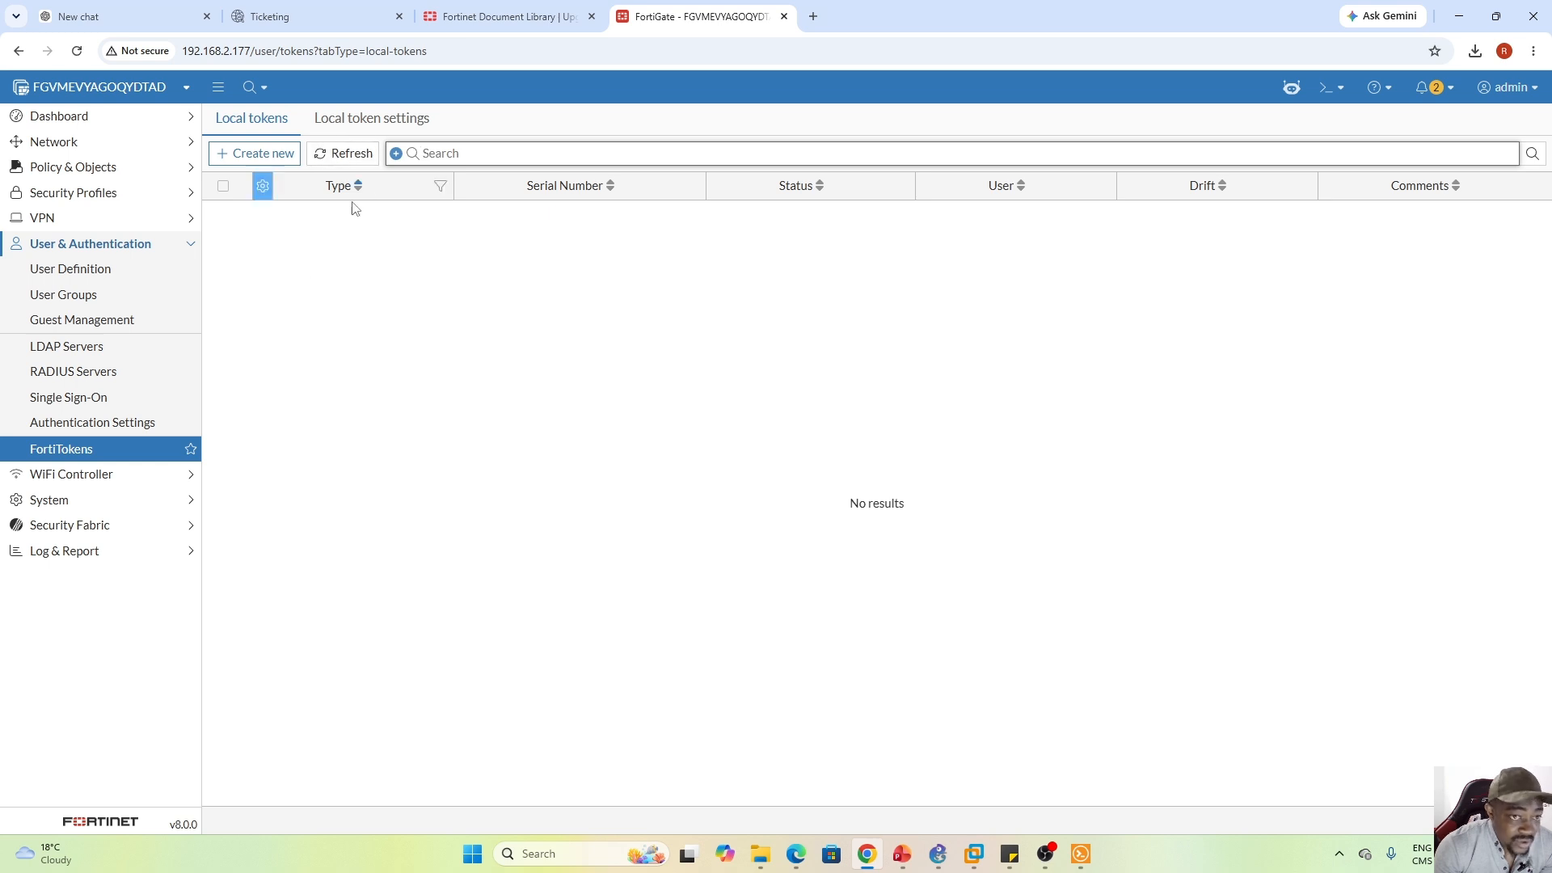
left_click(93, 501)
Override the admin account's theme with Graphite, after trying FortiOS v3 Retro, and save
left_click(87, 320)
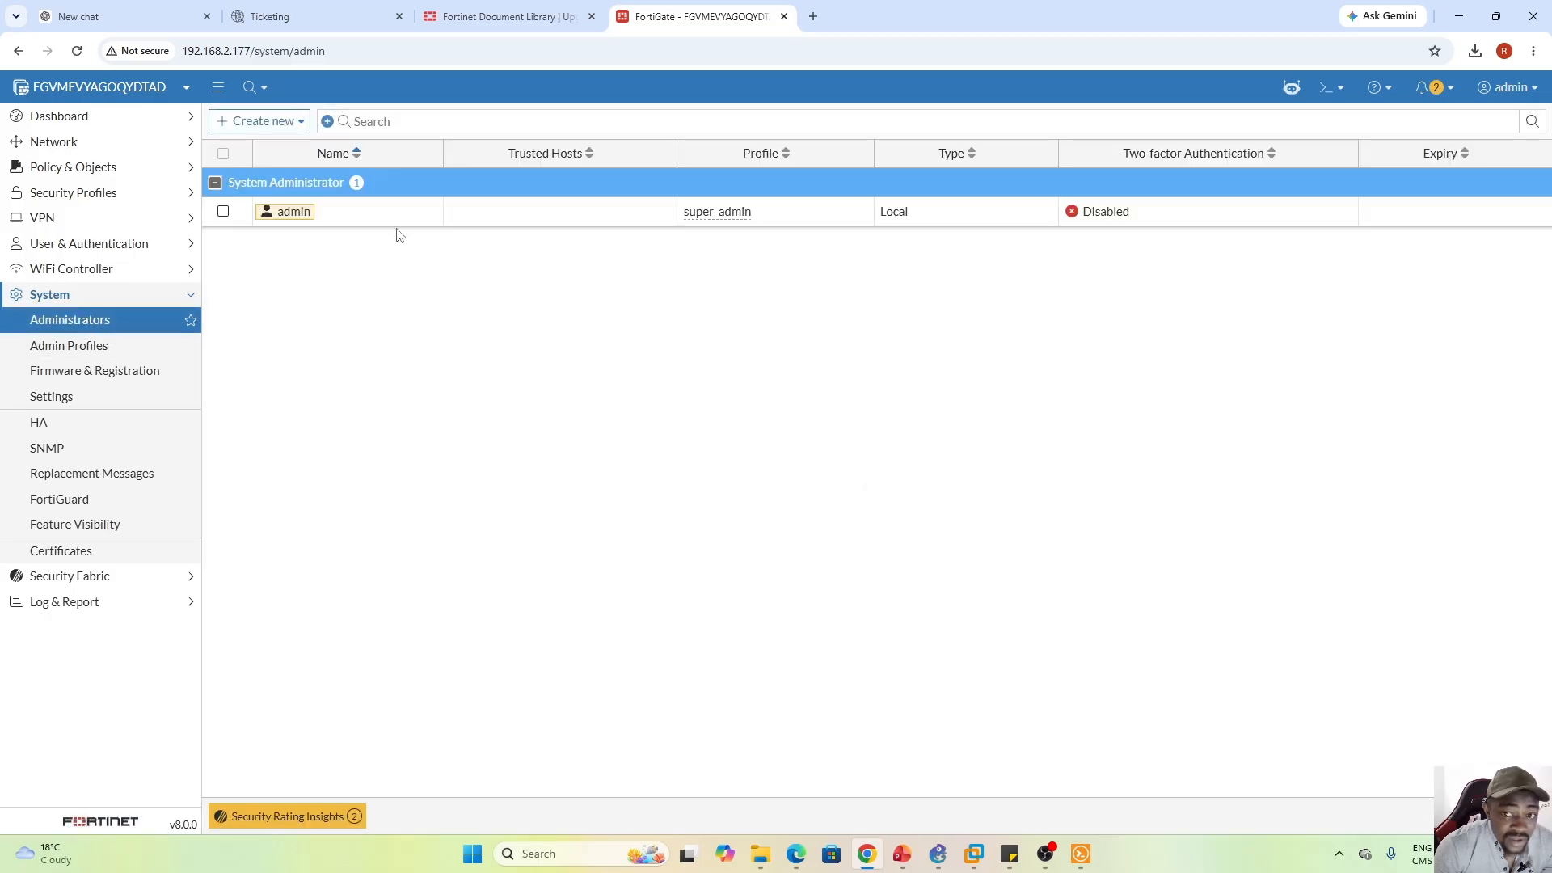
double_click(376, 211)
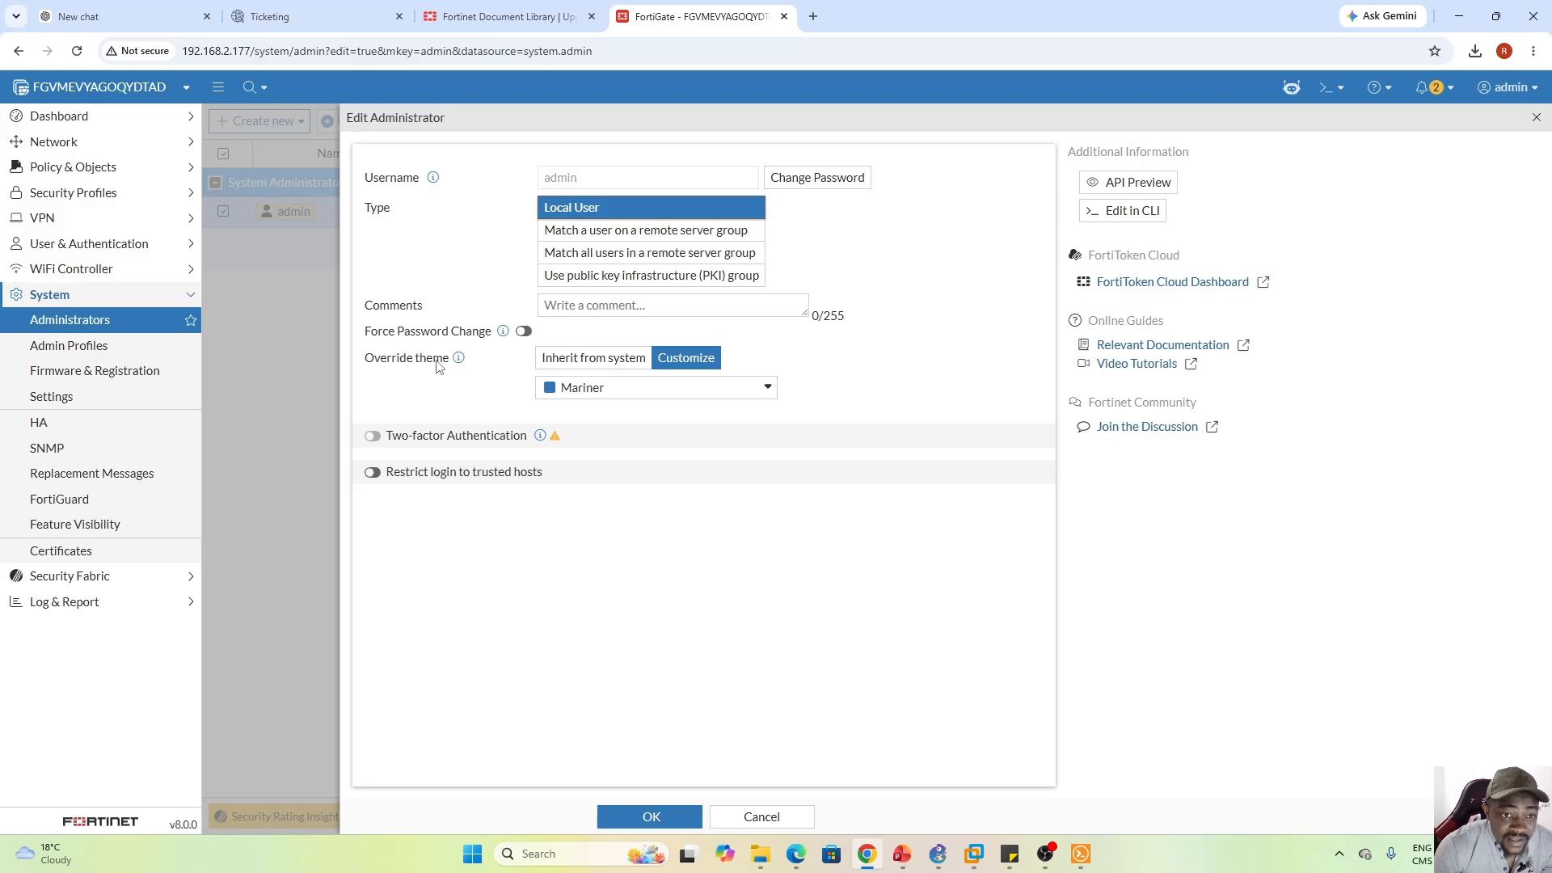
left_click(614, 364)
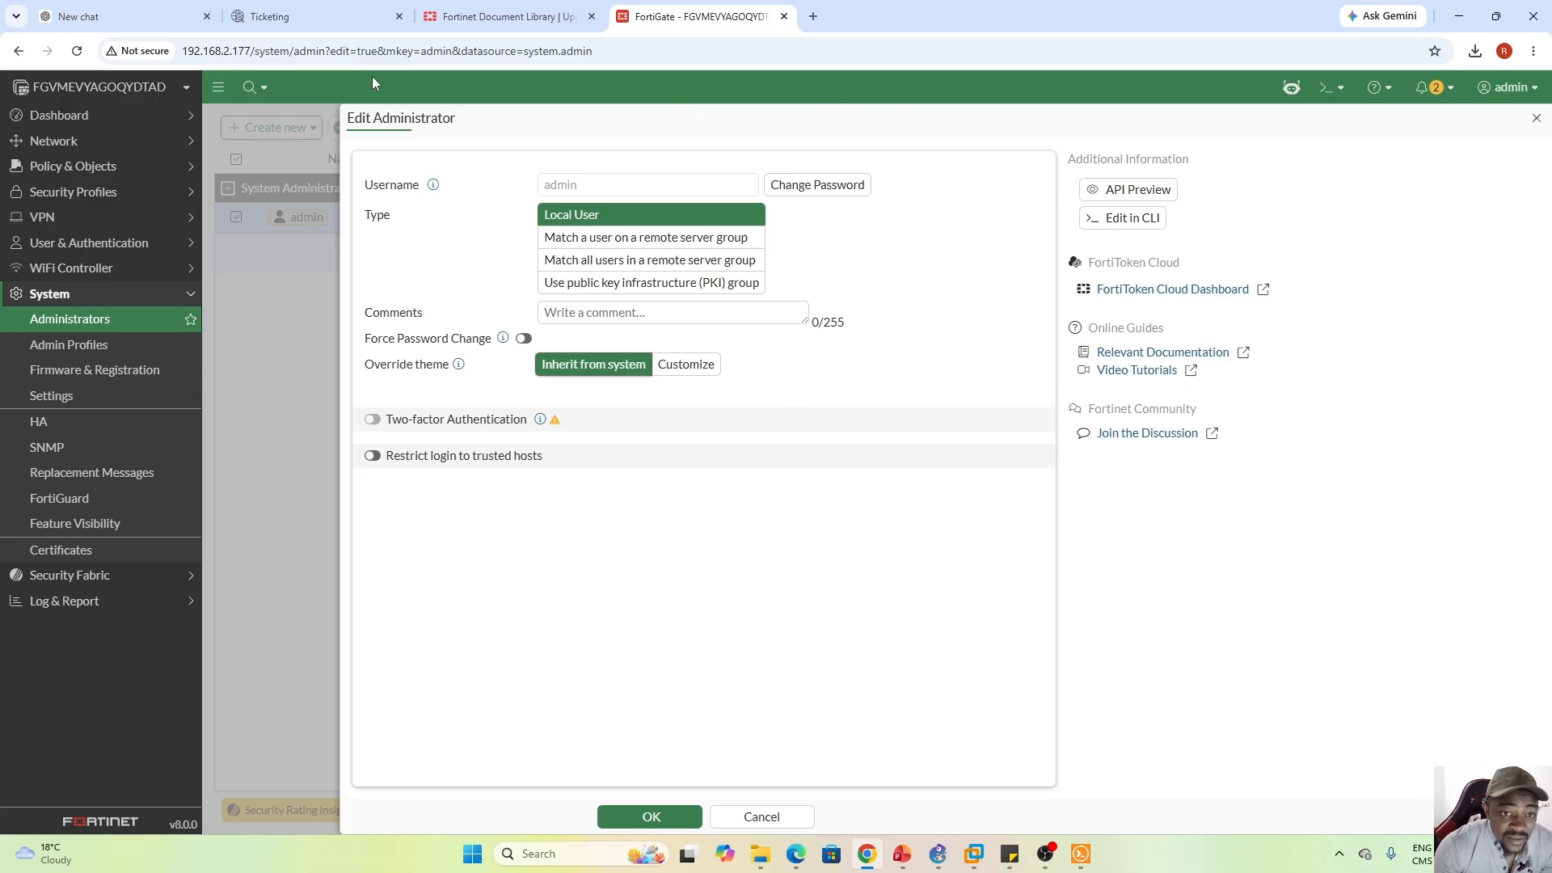
left_click(686, 368)
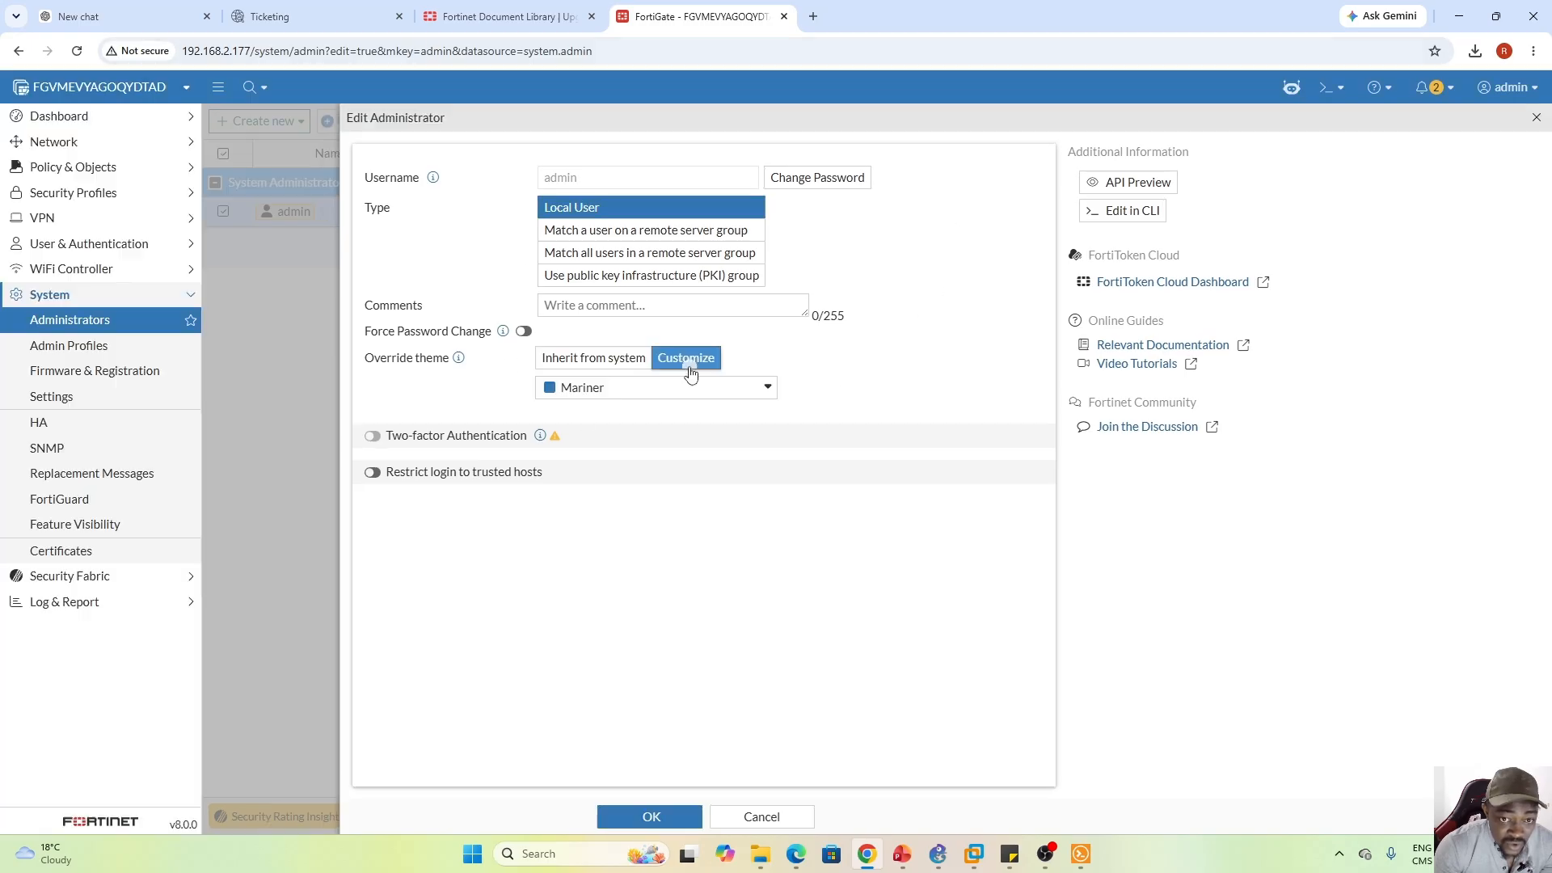
left_click(766, 396)
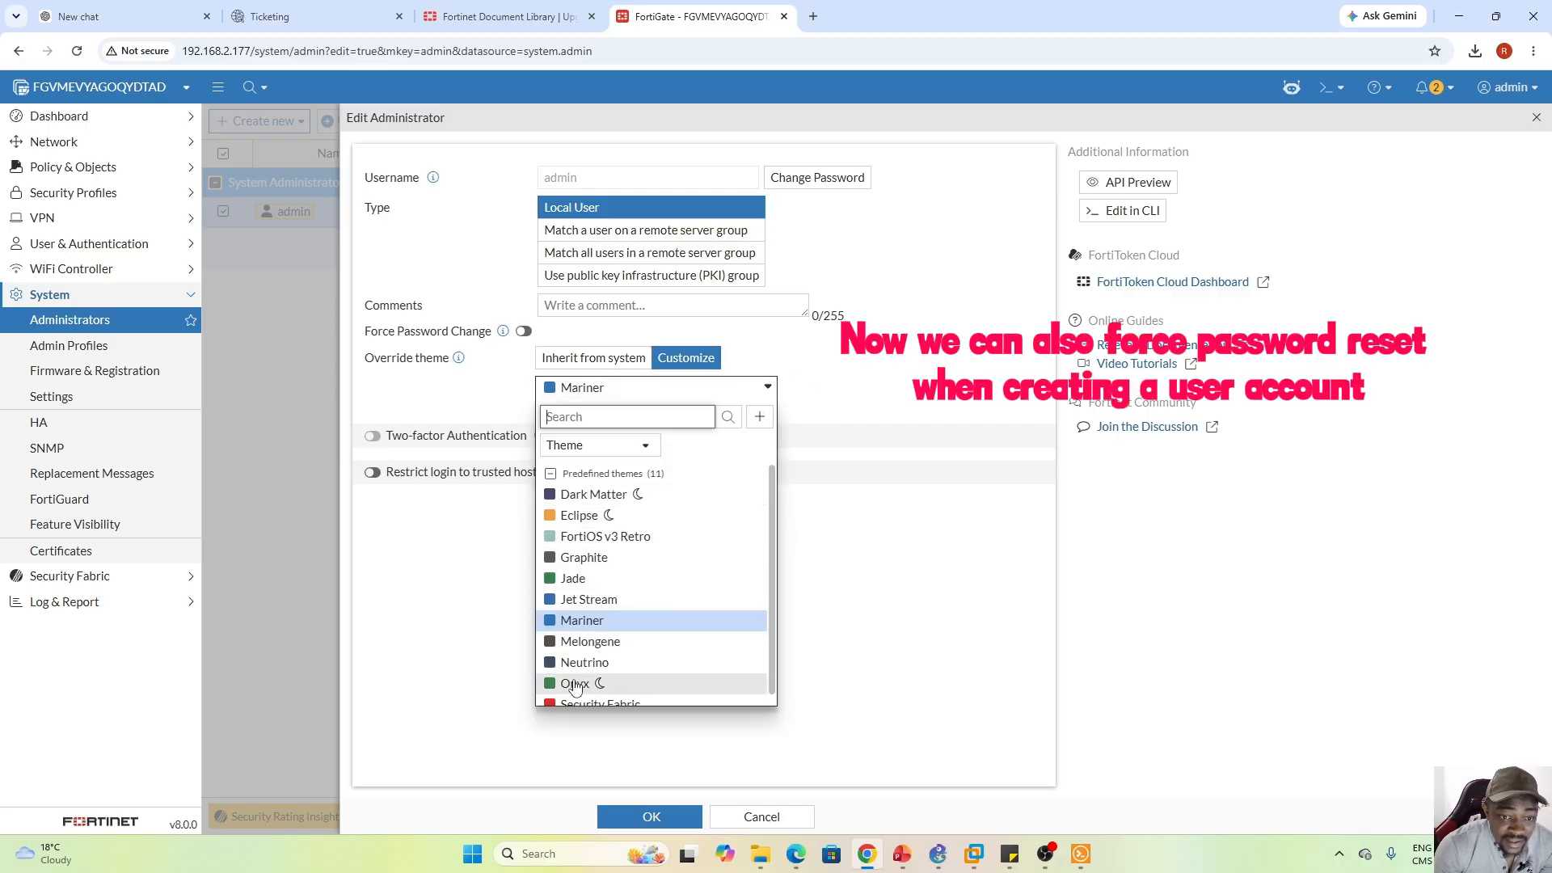
left_click(632, 538)
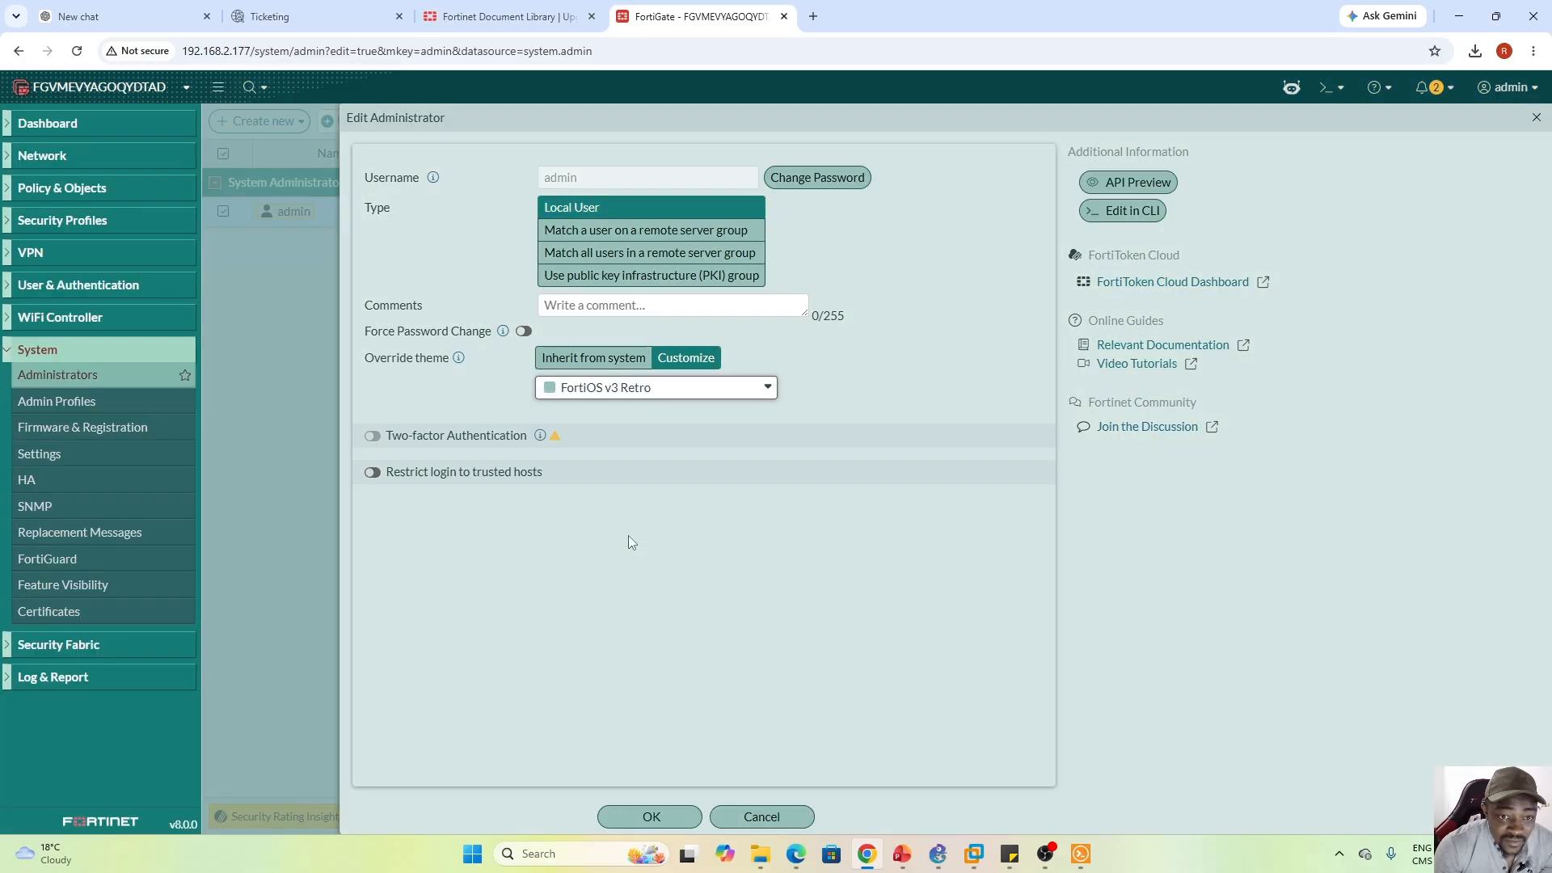
left_click(737, 394)
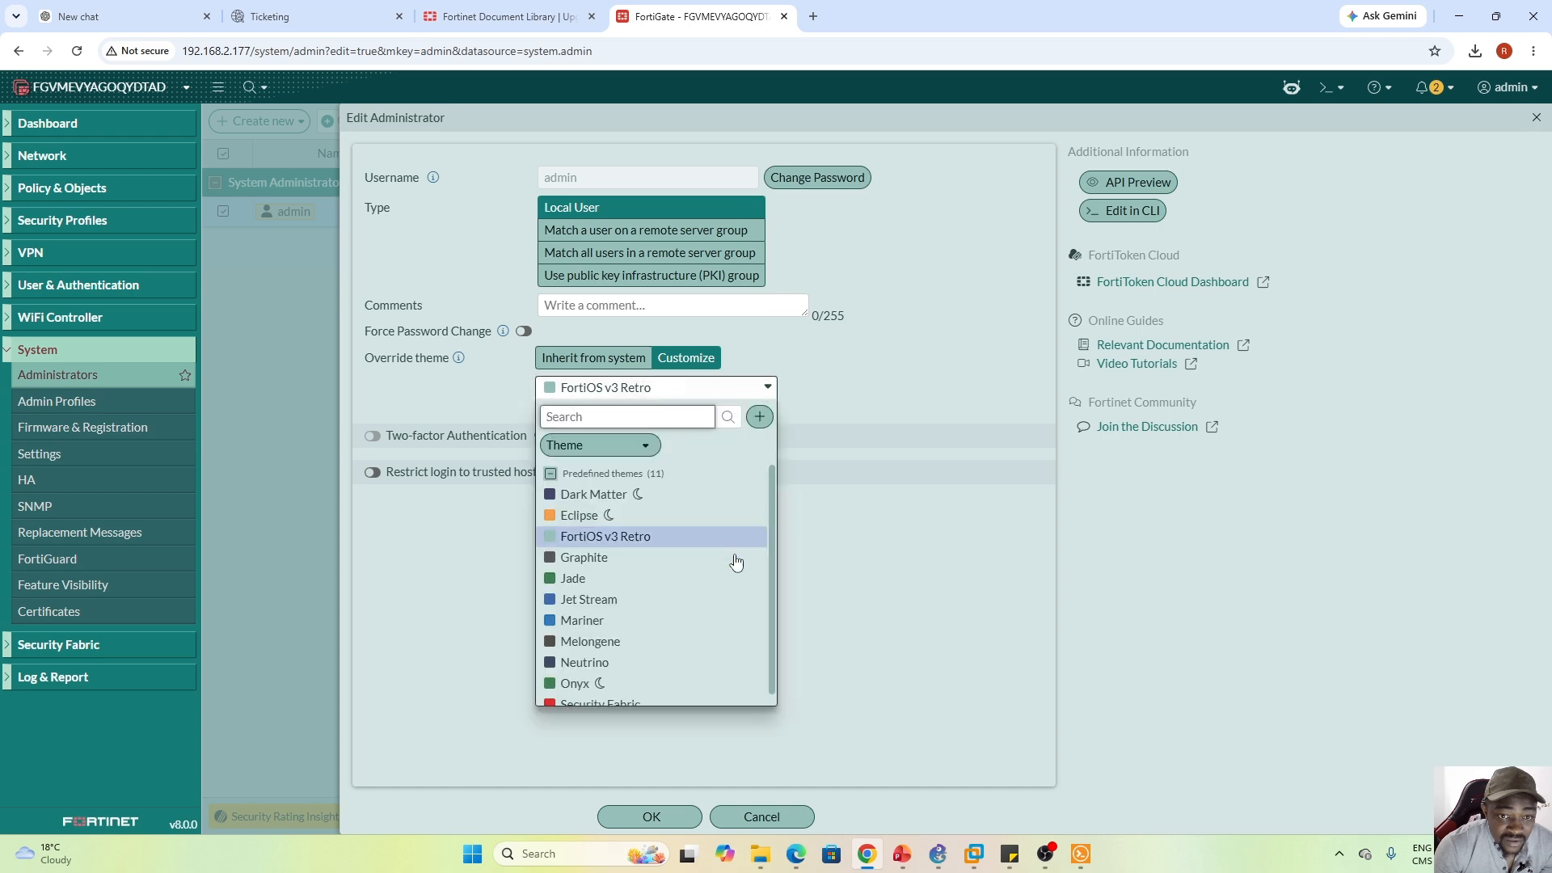
left_click(594, 564)
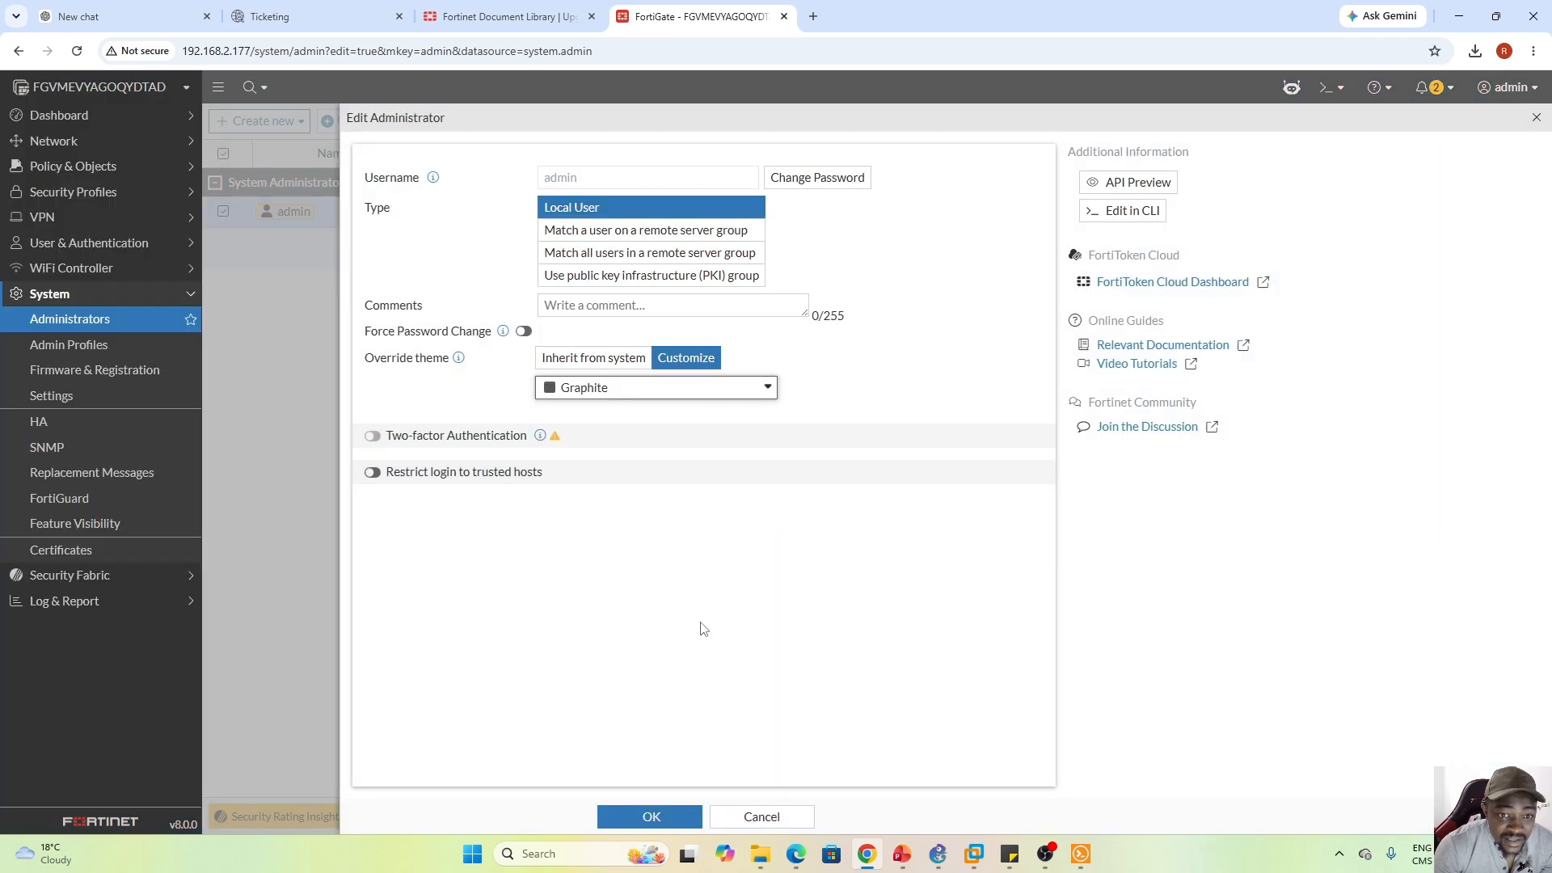
left_click(638, 815)
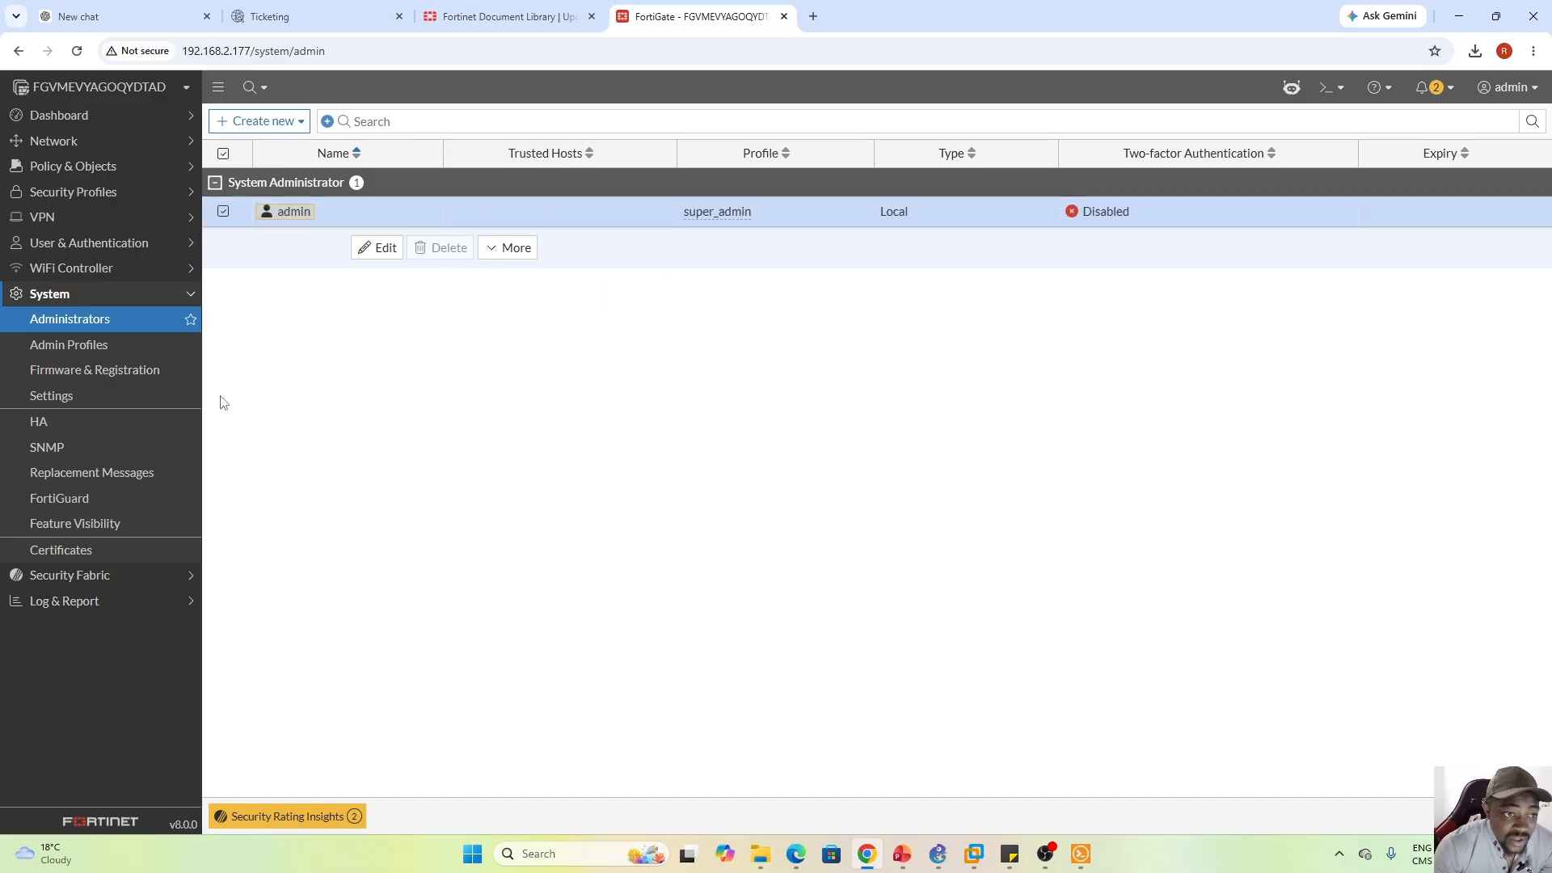
Open Admin Profiles, start a new admin profile, scroll its form, and close it unsaved
left_click(82, 345)
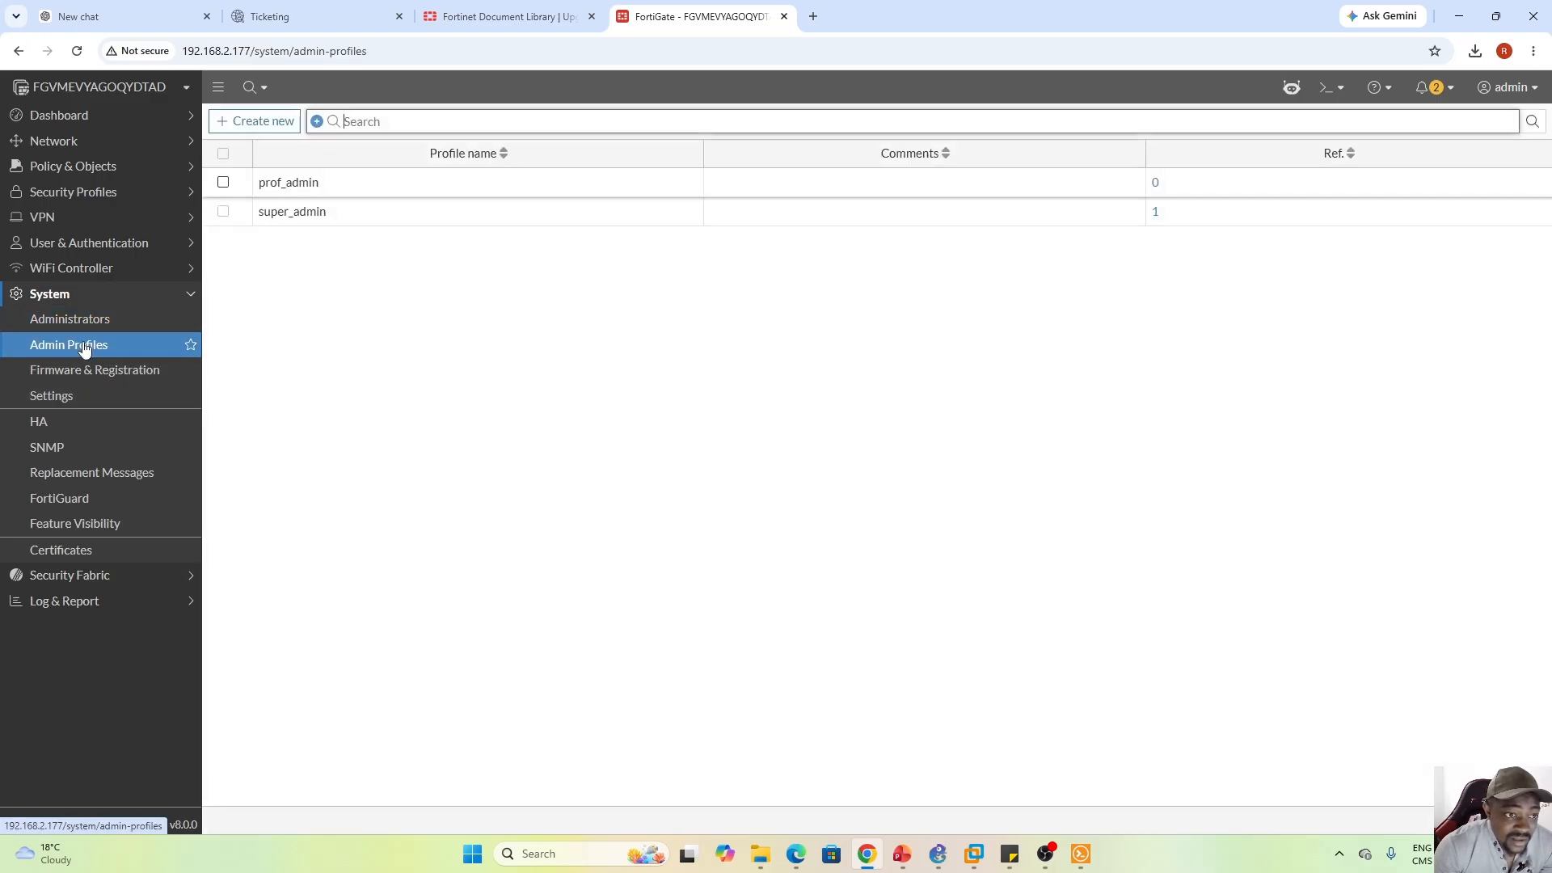
left_click(258, 122)
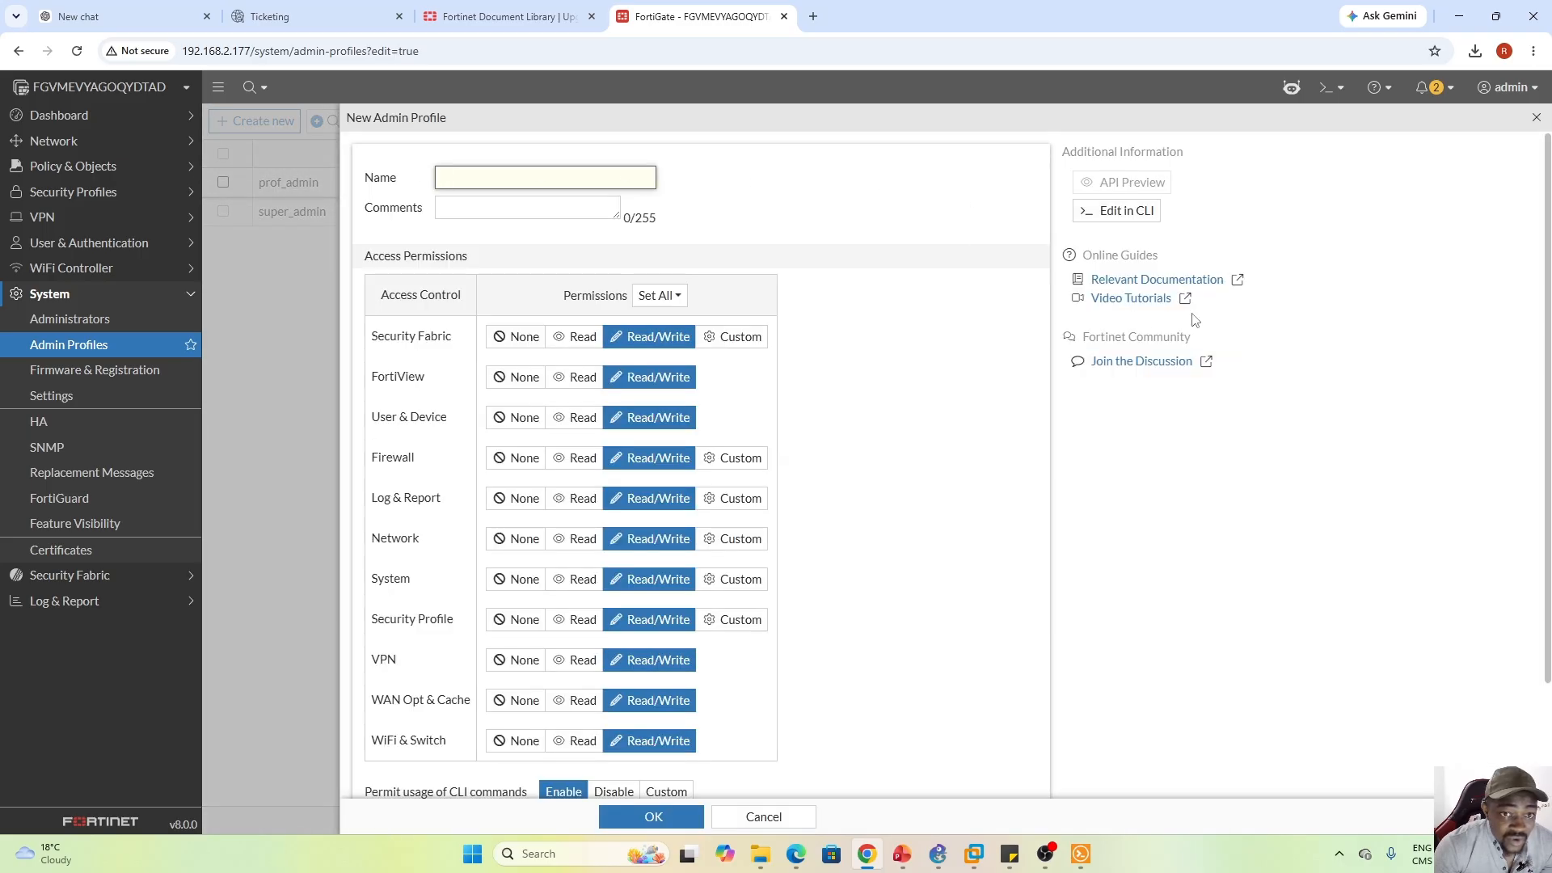
mouse_move(1545, 243)
left_mouse_down()
mouse_move(1548, 349)
mouse_move(1547, 218)
left_mouse_up()
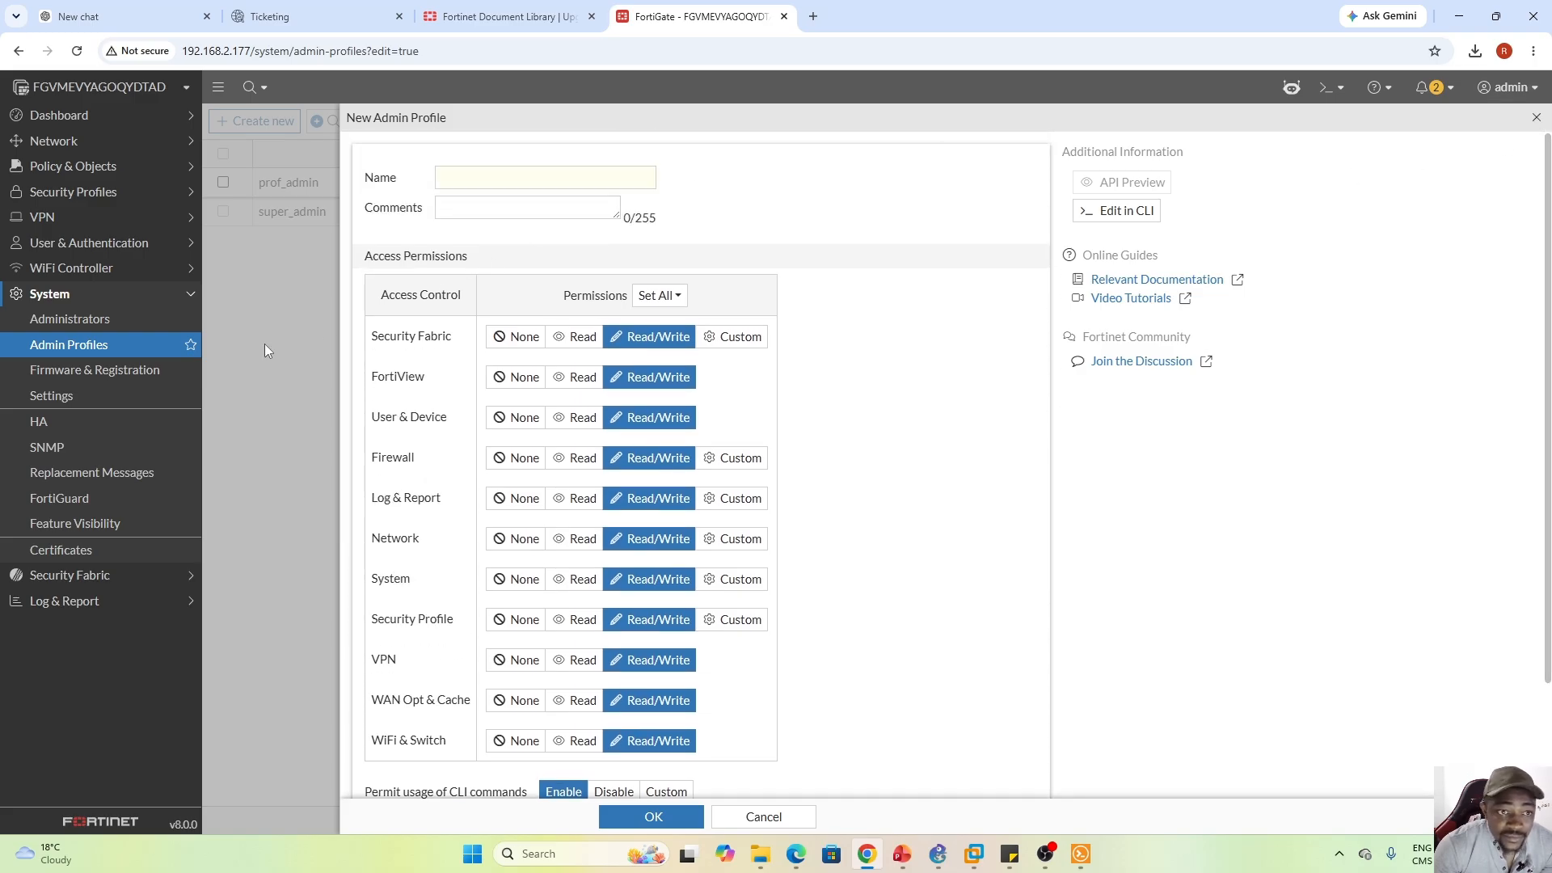
left_click(1537, 119)
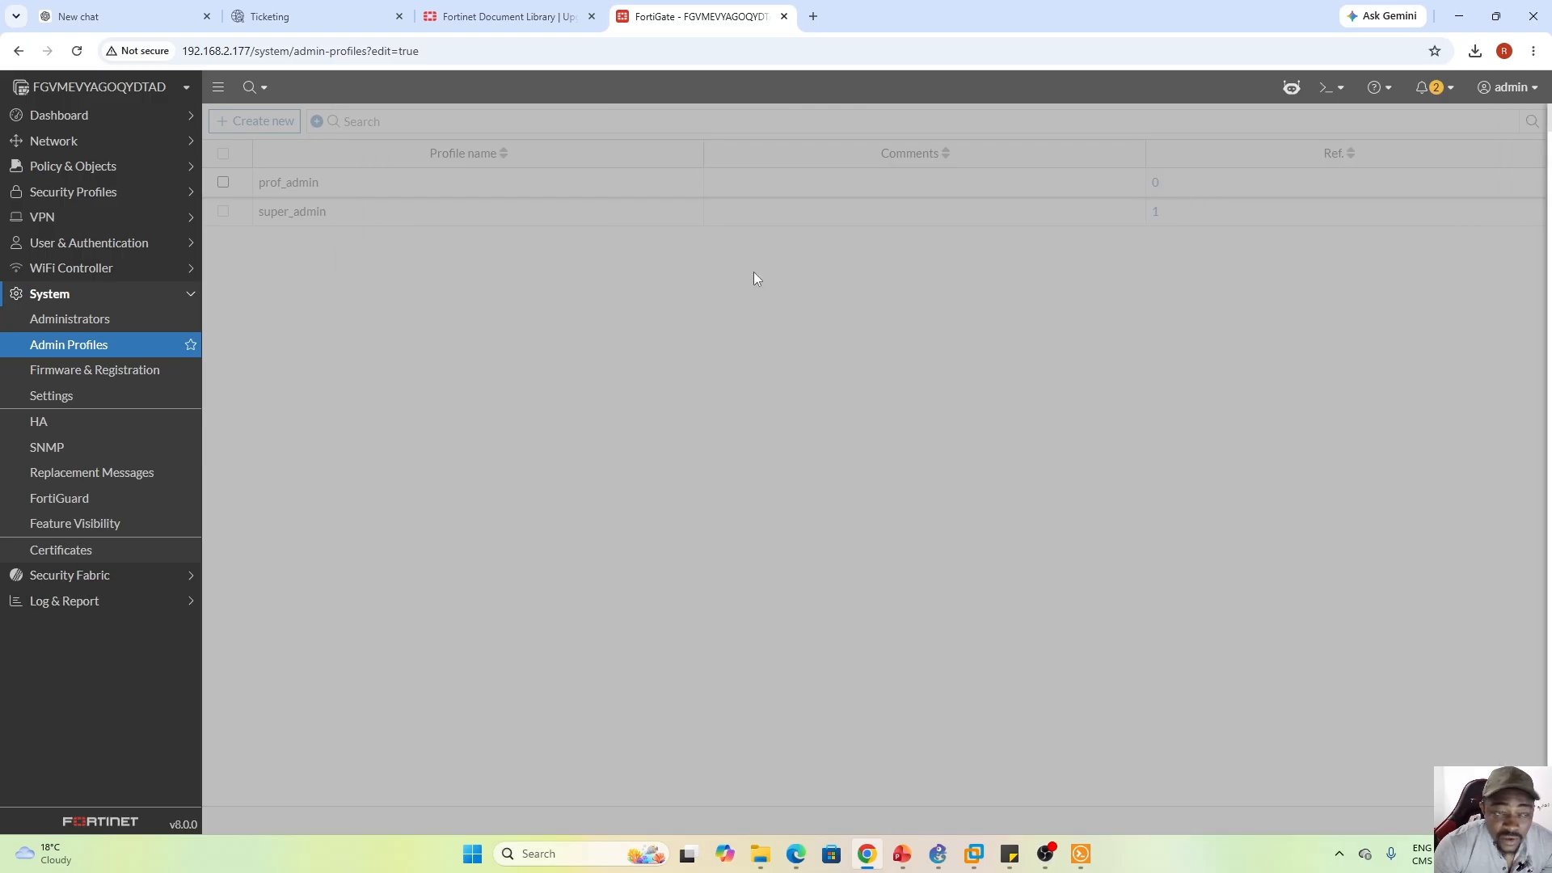
Review upgrade, downgrade and upload options for firmware v8.0.0 build0167, cancel, and open System Settings
left_click(90, 374)
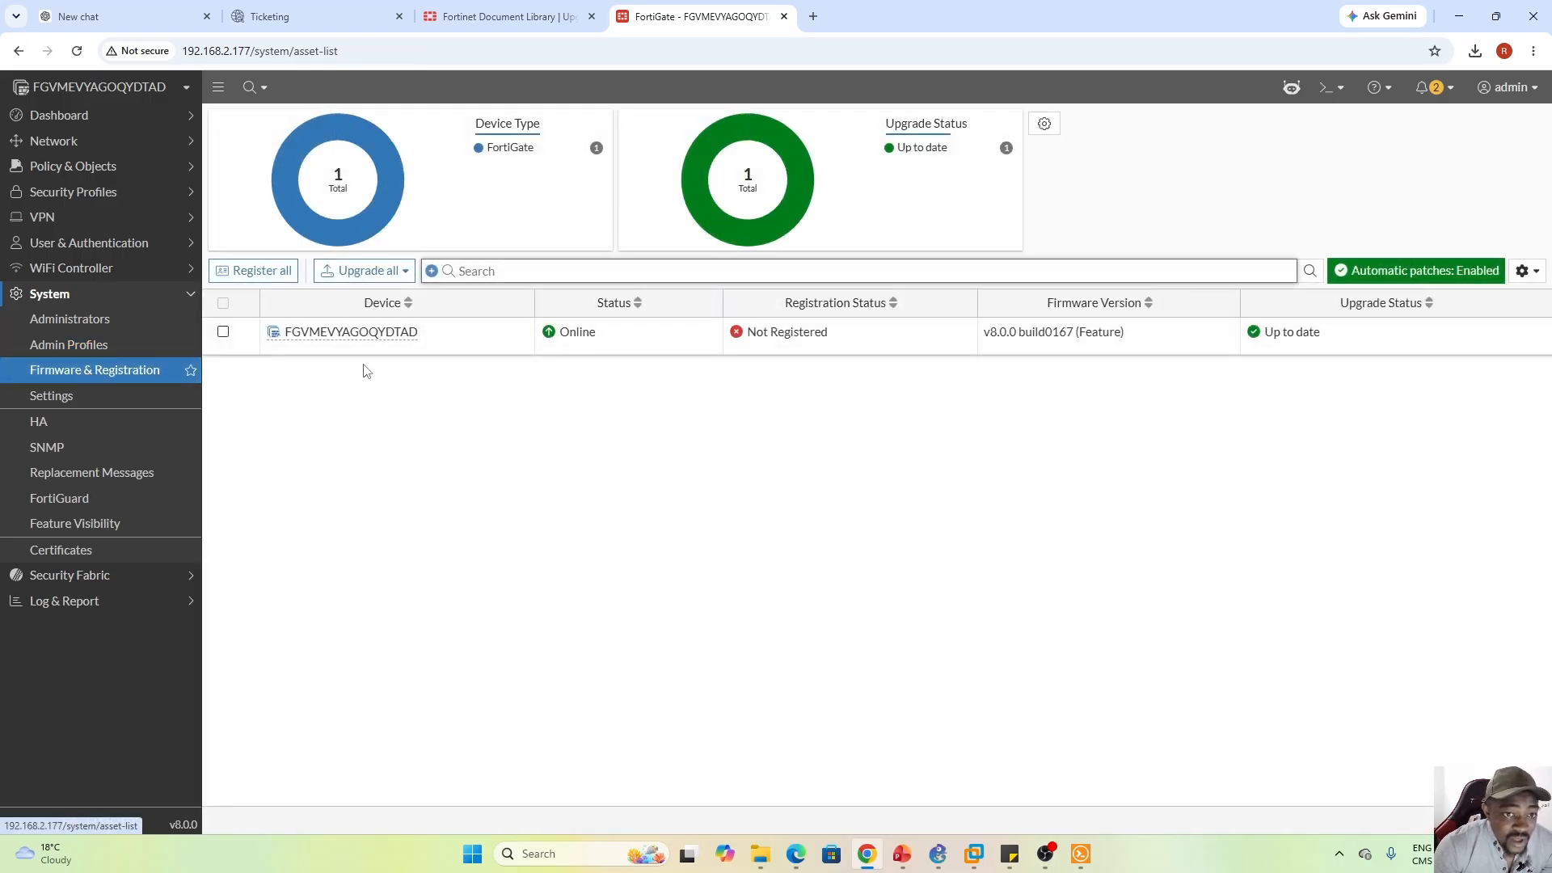
left_click(469, 346)
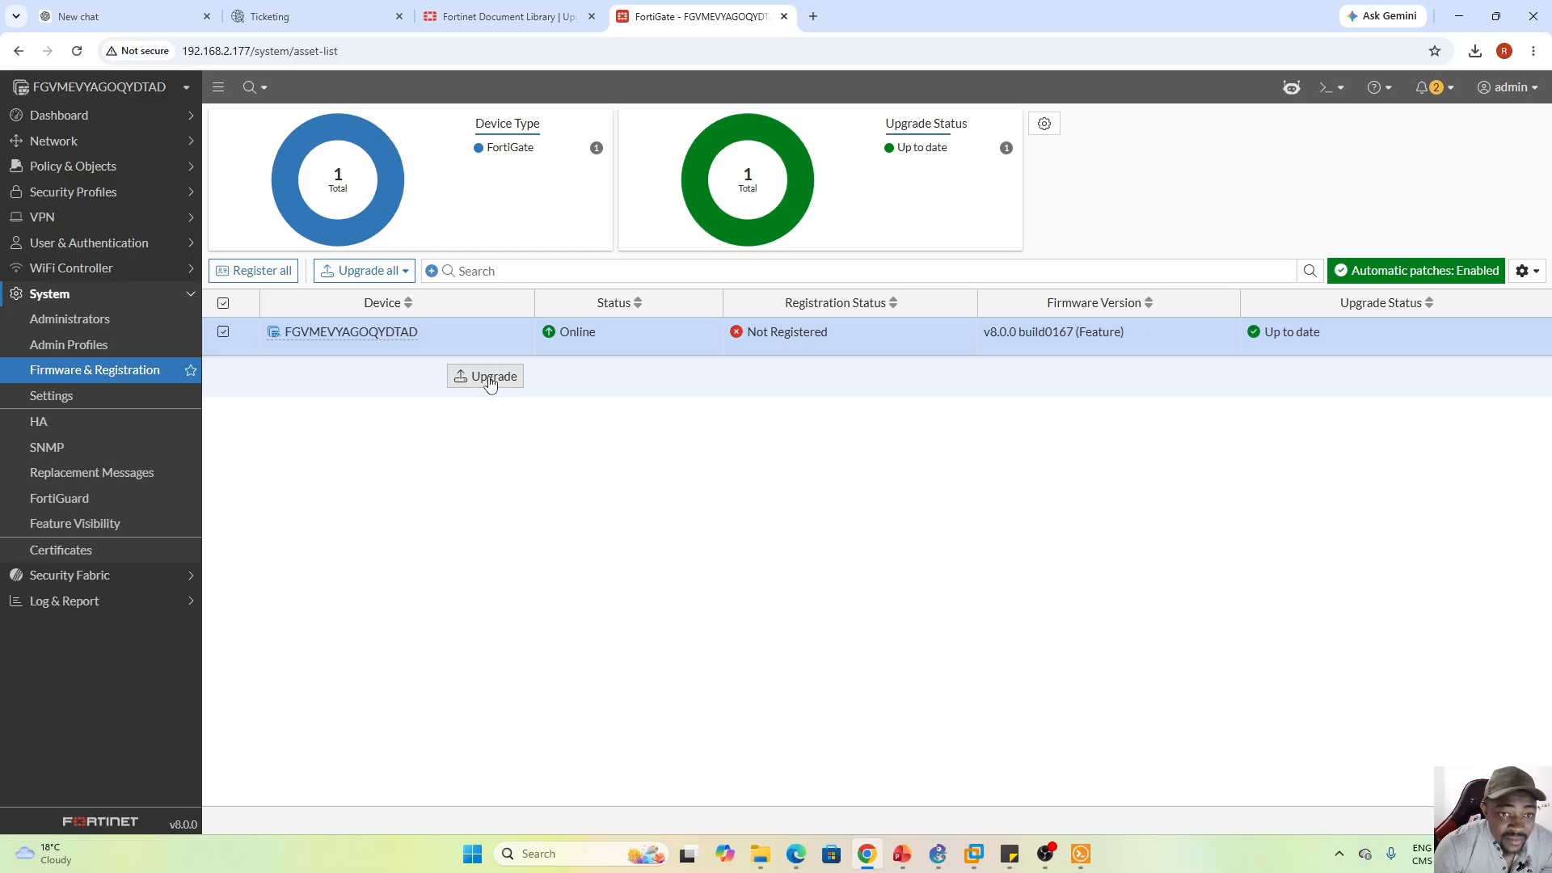
left_click(490, 378)
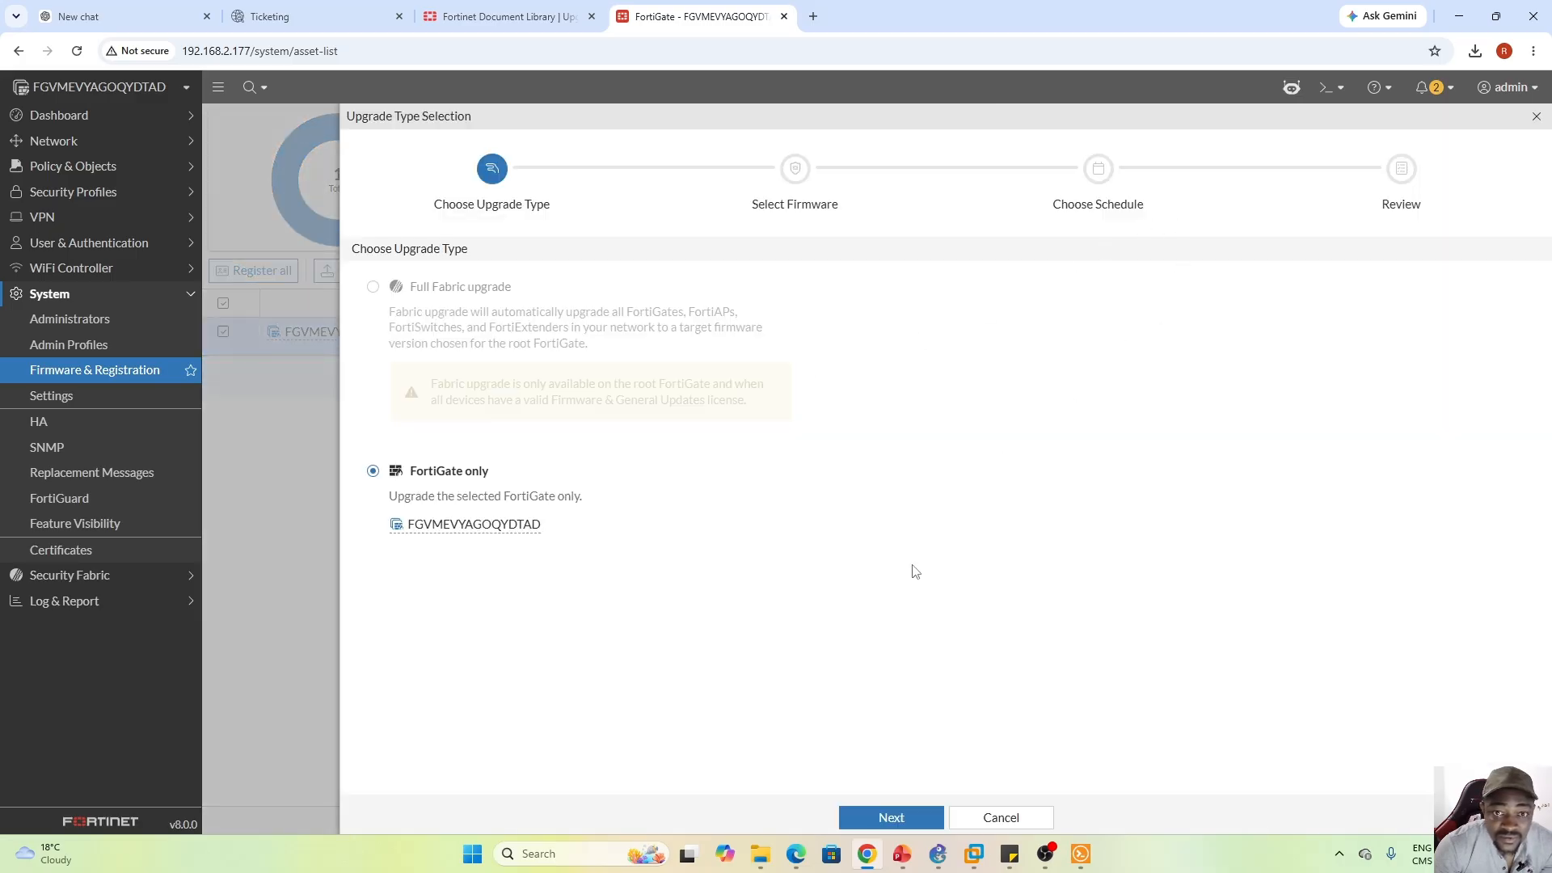
left_click(901, 819)
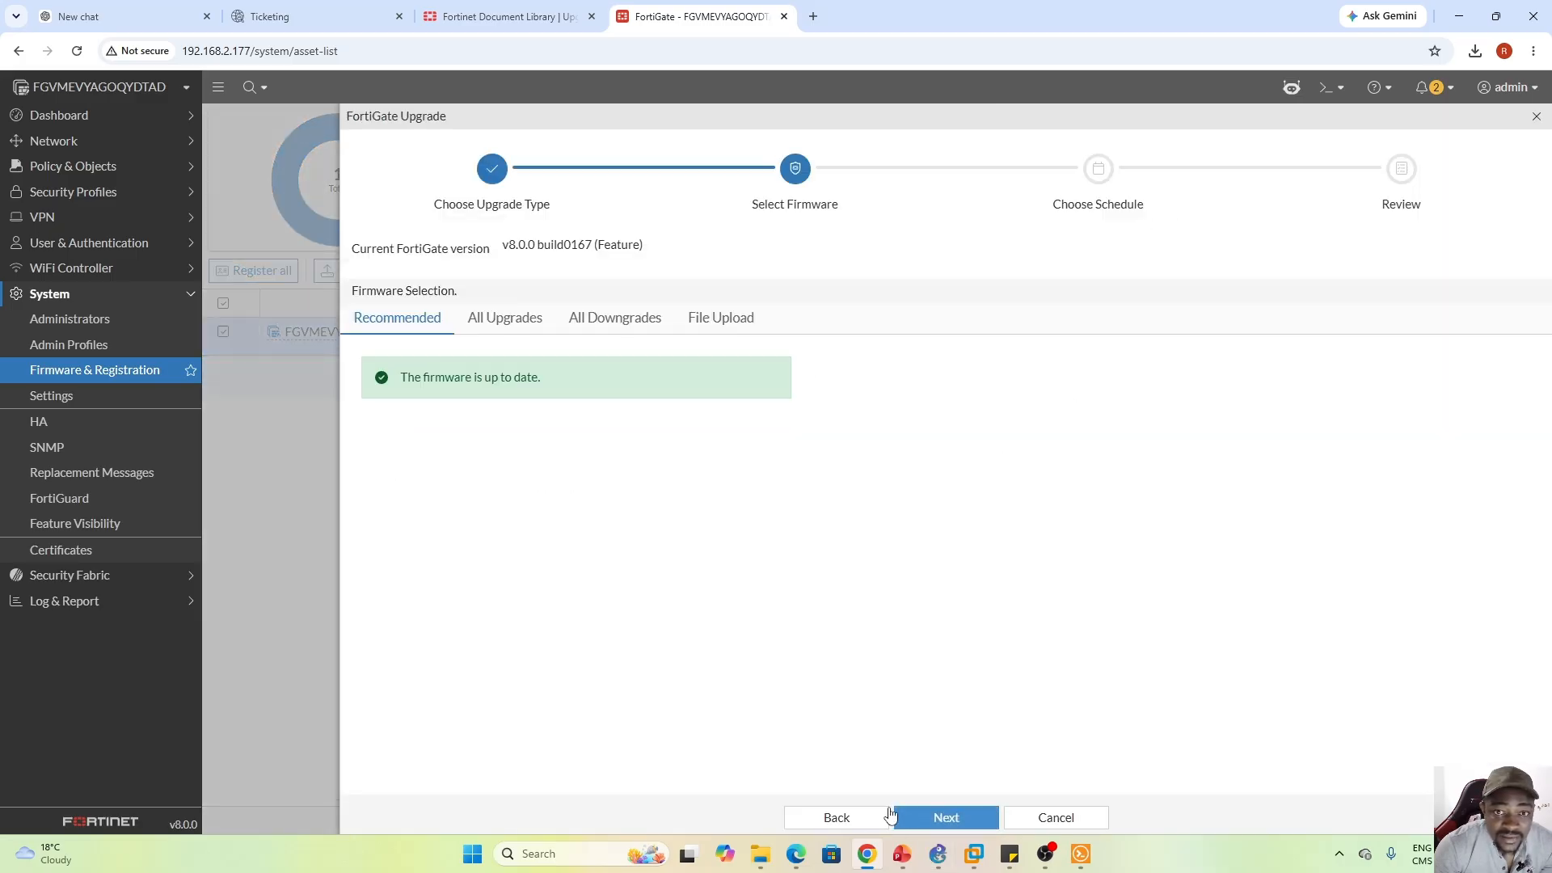
left_click(504, 318)
left_click(618, 318)
left_click(721, 320)
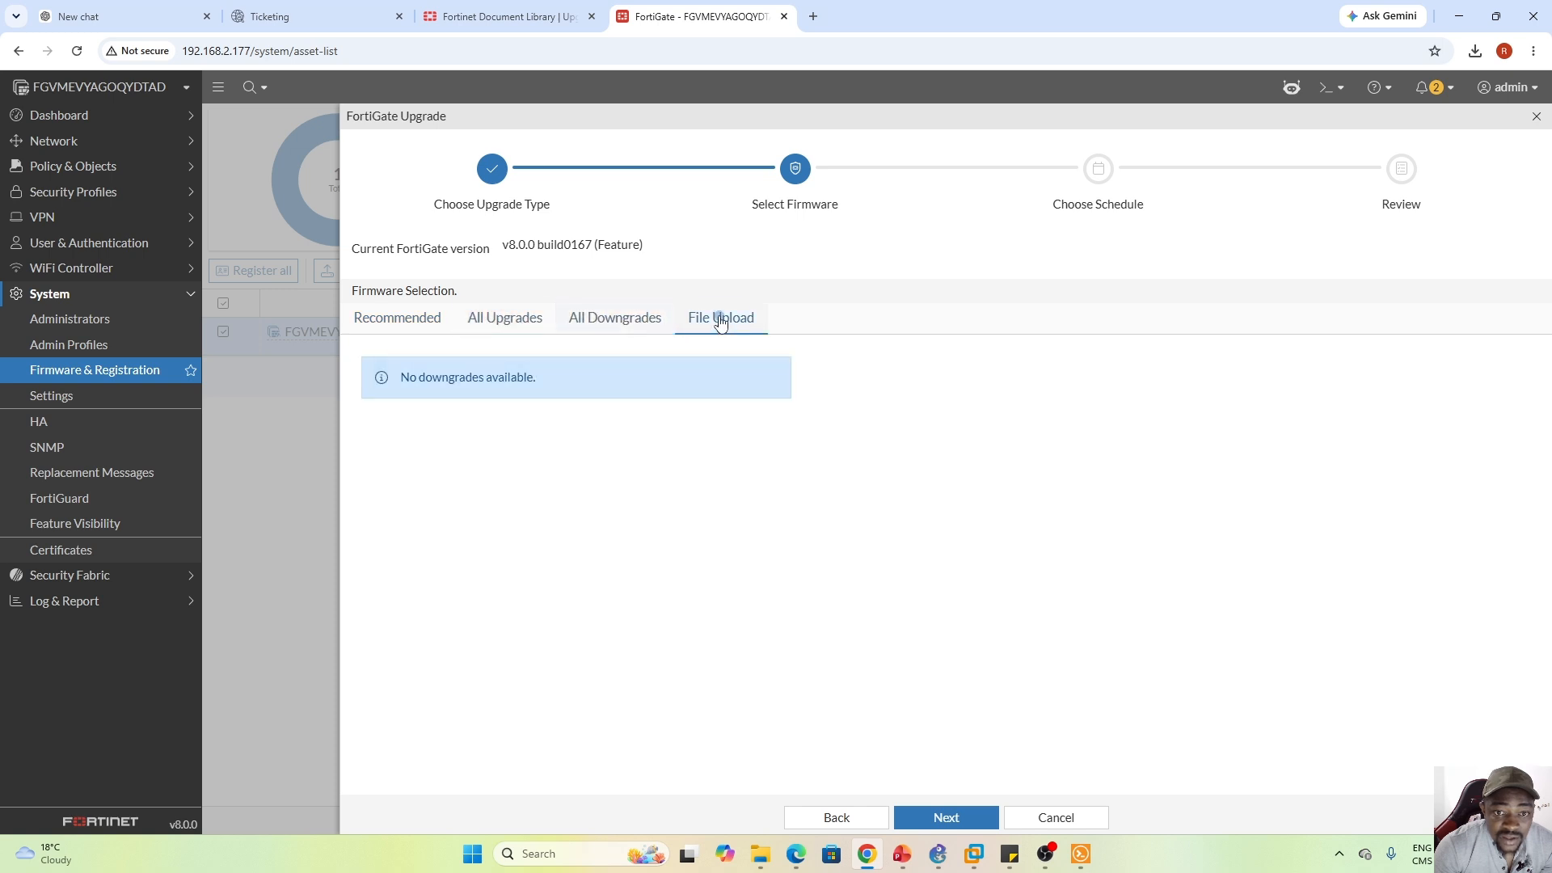
left_click(1065, 817)
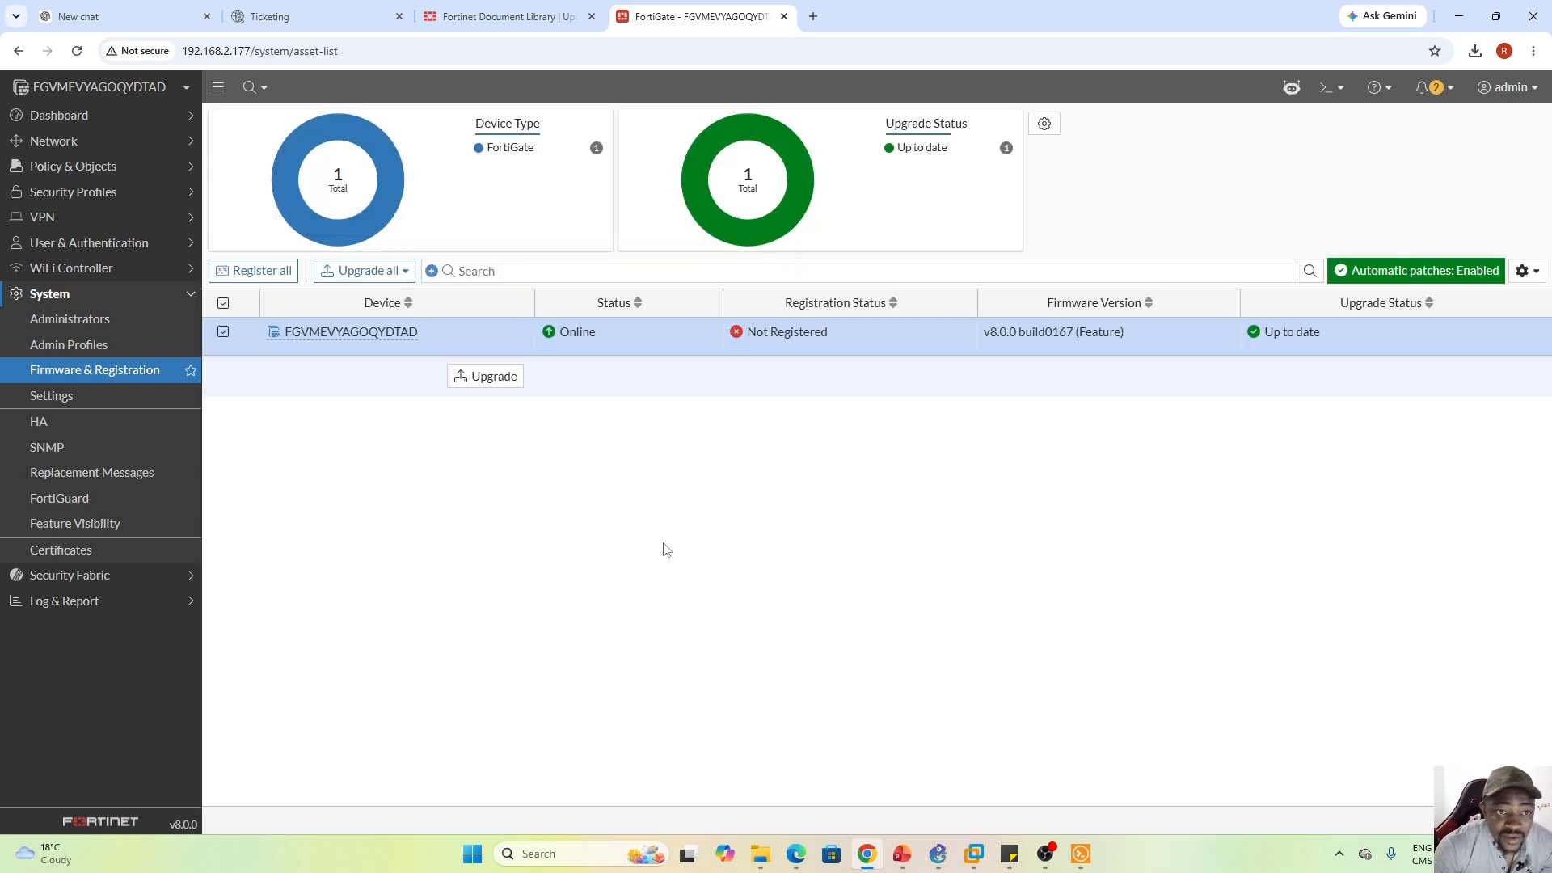
left_click(78, 404)
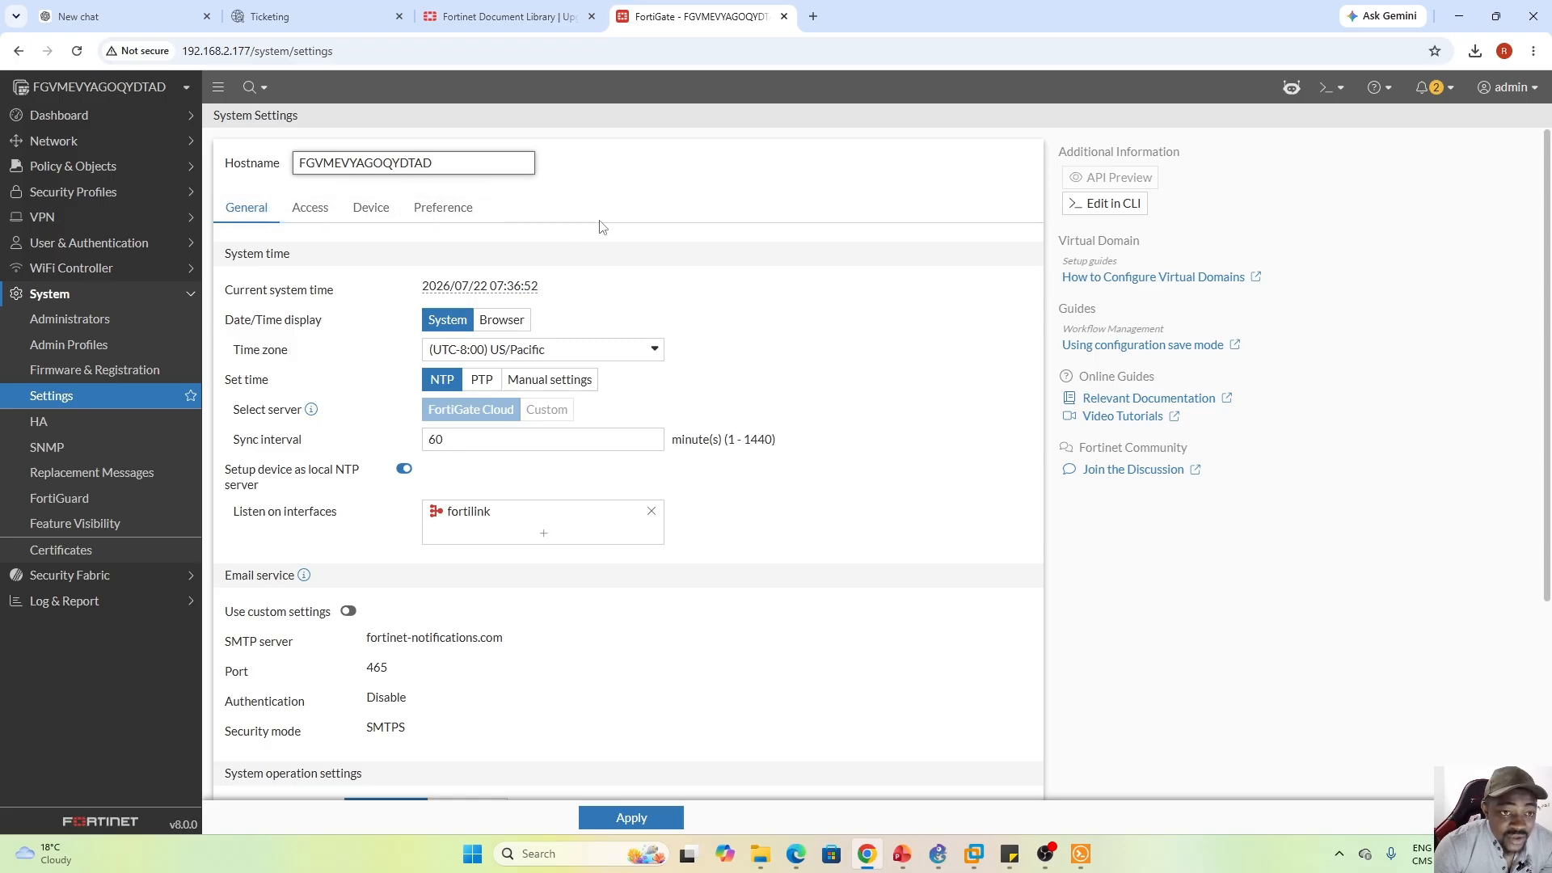
Review administrative access settings, keep the Fortinet_GUI_Server HTTPS certificate, and show the Device tab
scroll(1547, 214, "down", 3)
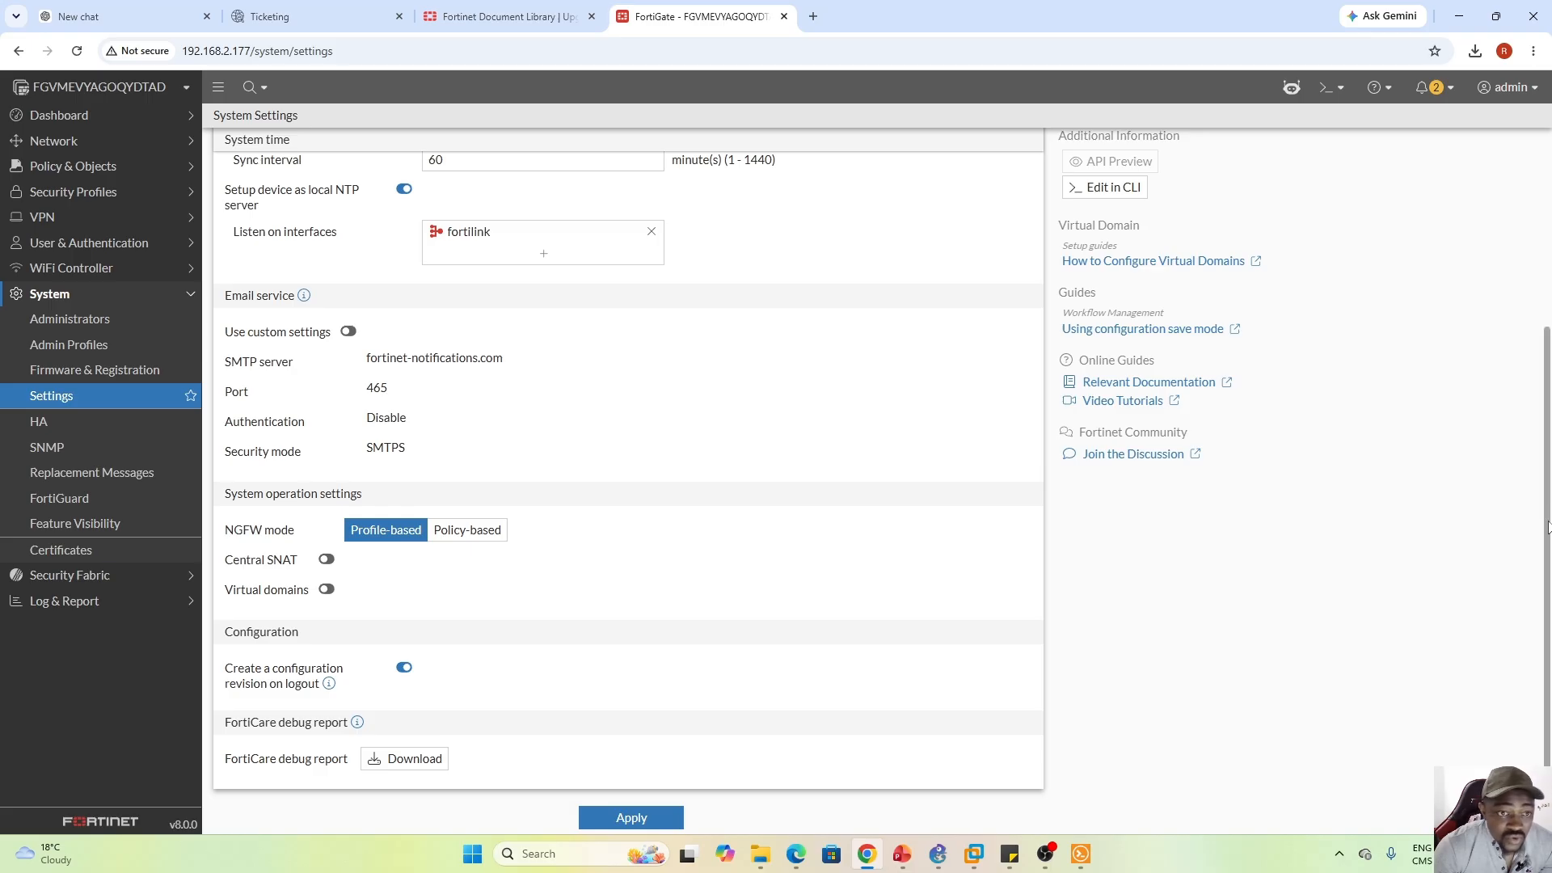
left_click_drag(1546, 527, 1546, 236)
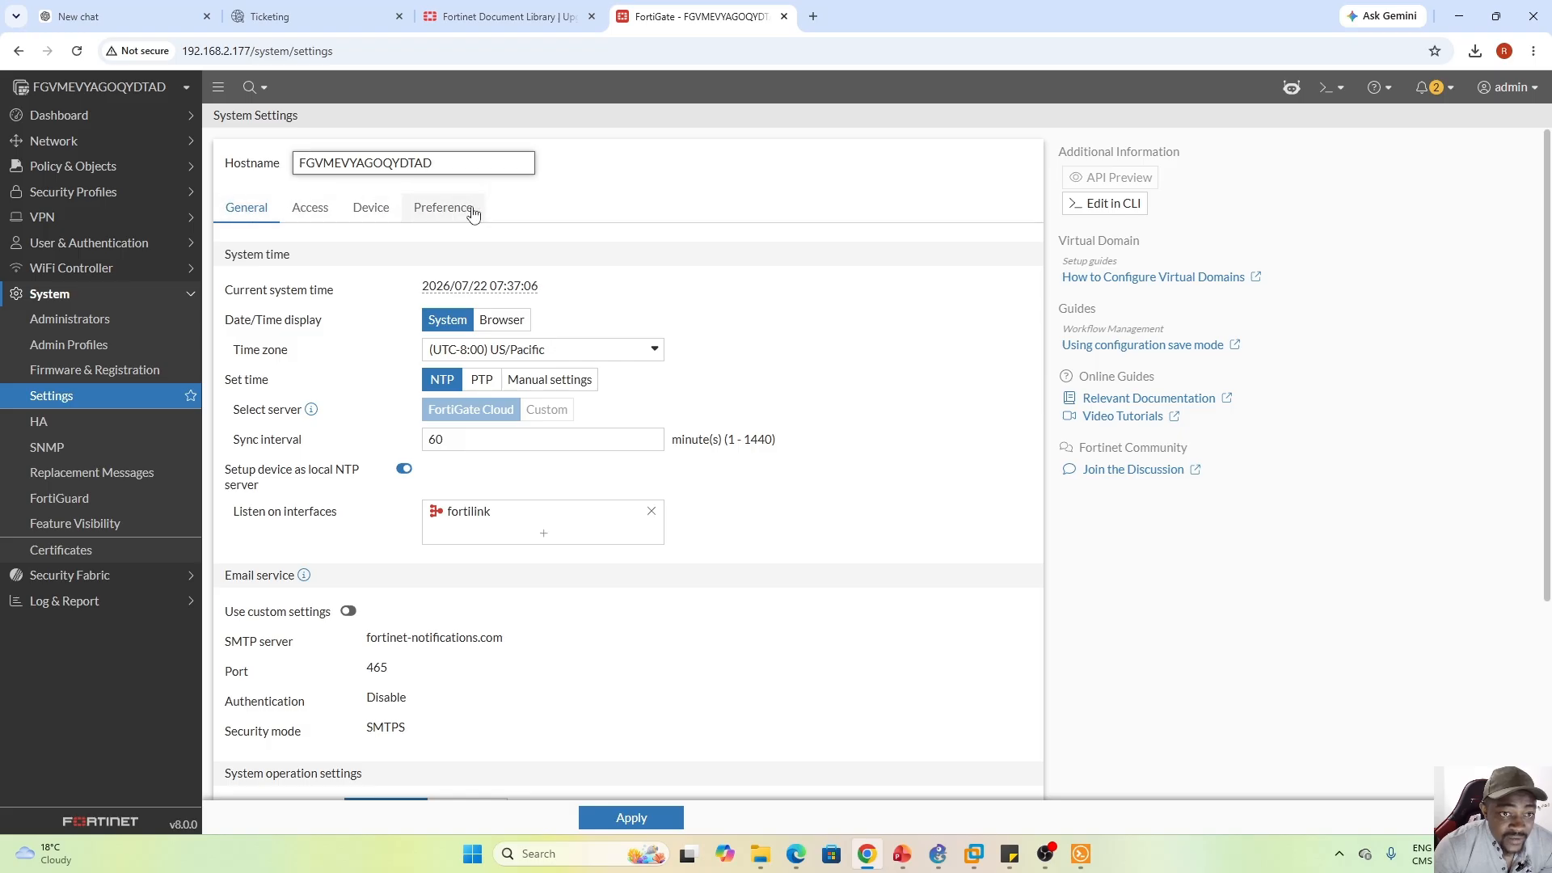
left_click(307, 220)
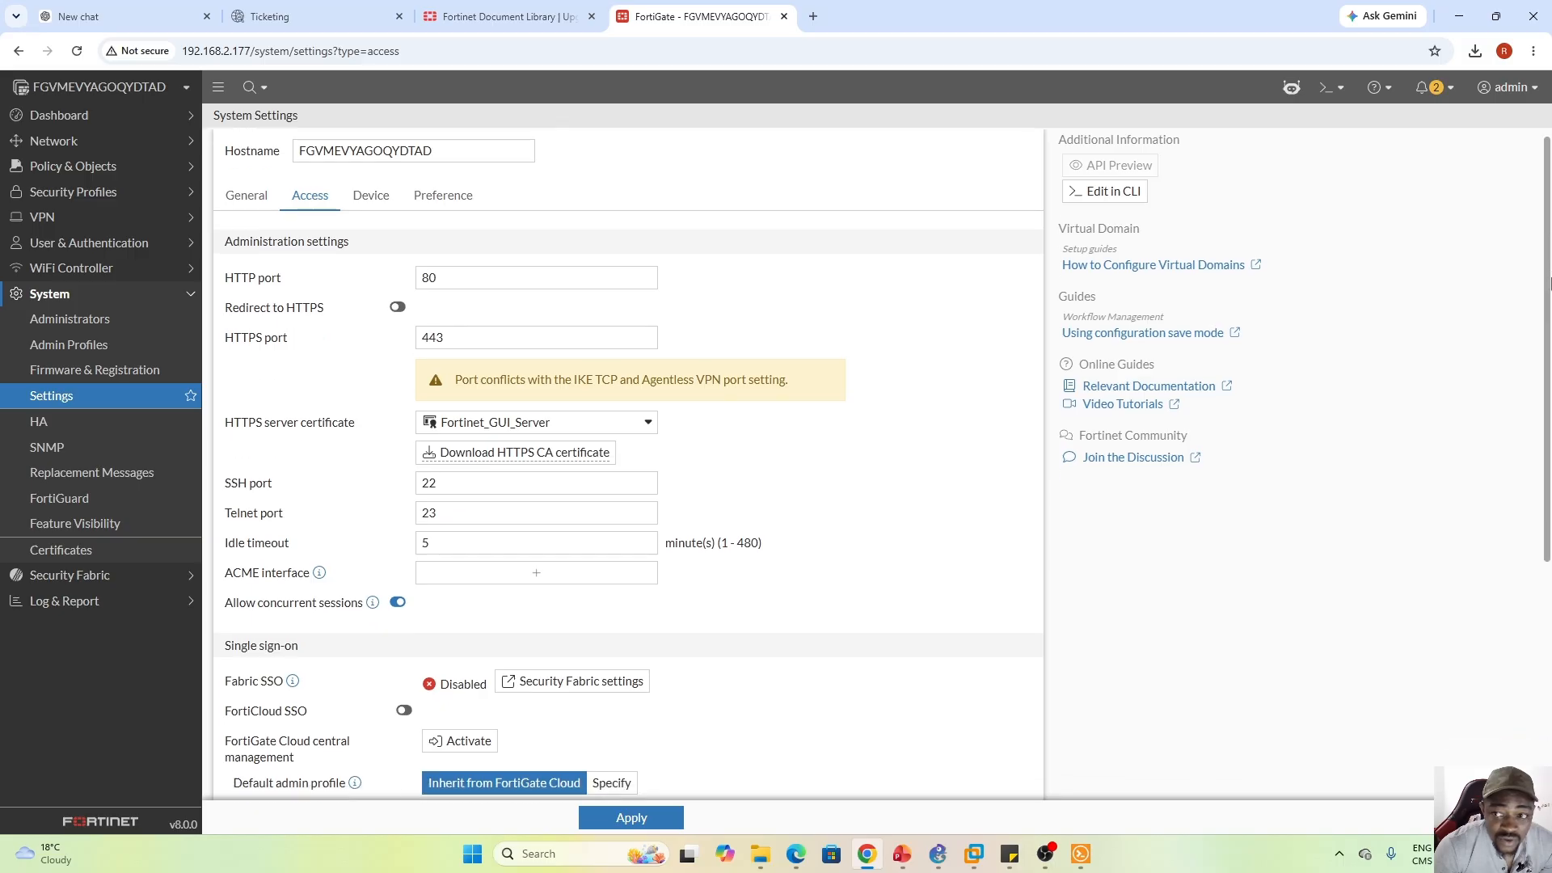
left_click_drag(1546, 279, 1549, 524)
scroll(1304, 301, "up", 5)
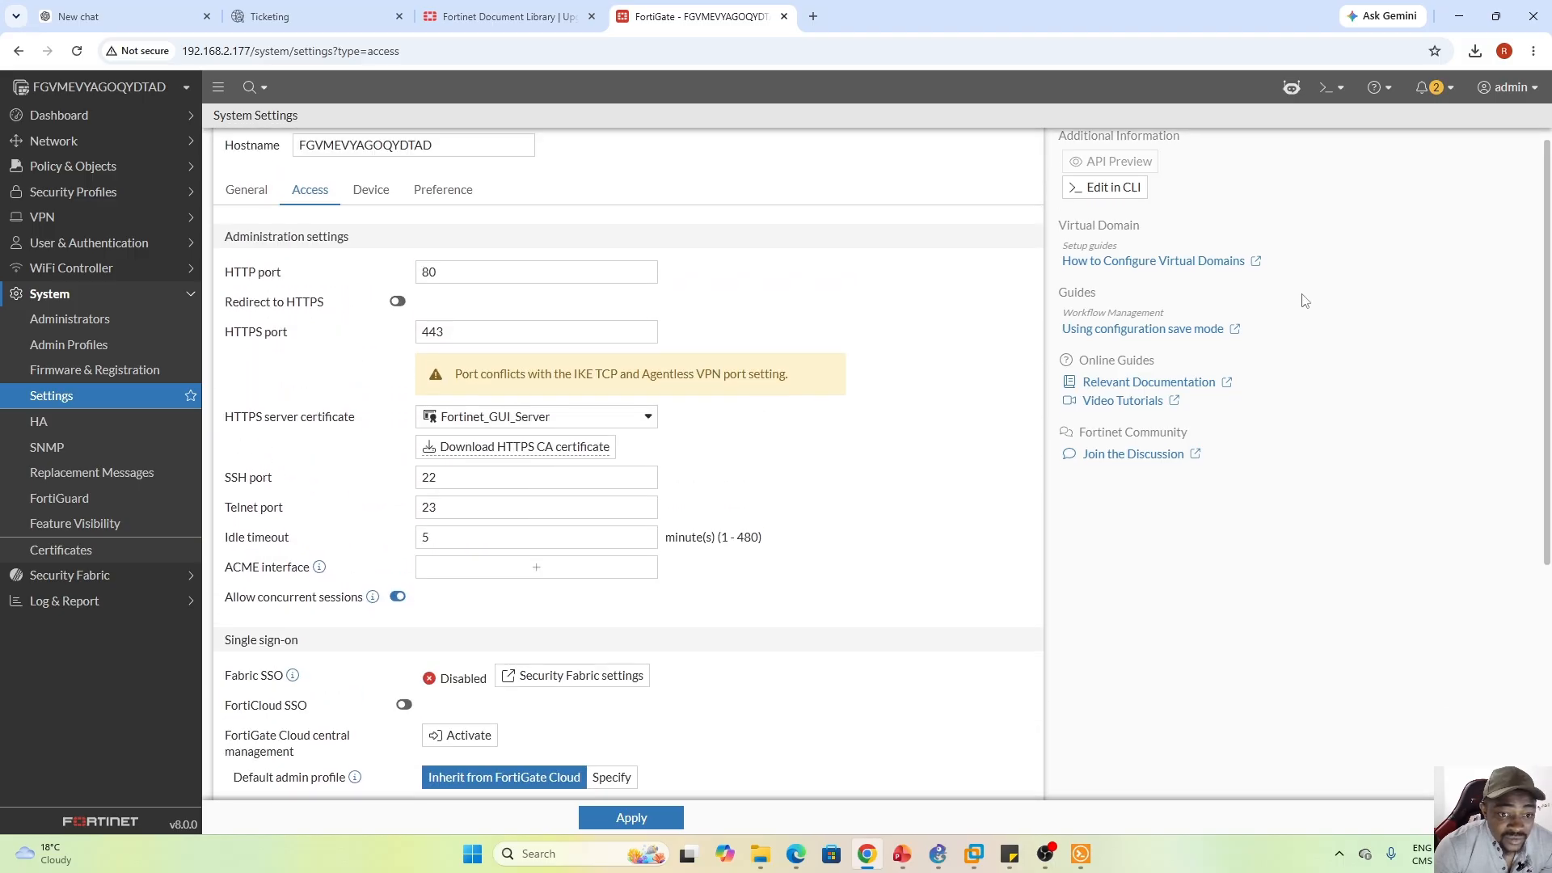
left_click(647, 416)
left_click(796, 437)
left_click(374, 196)
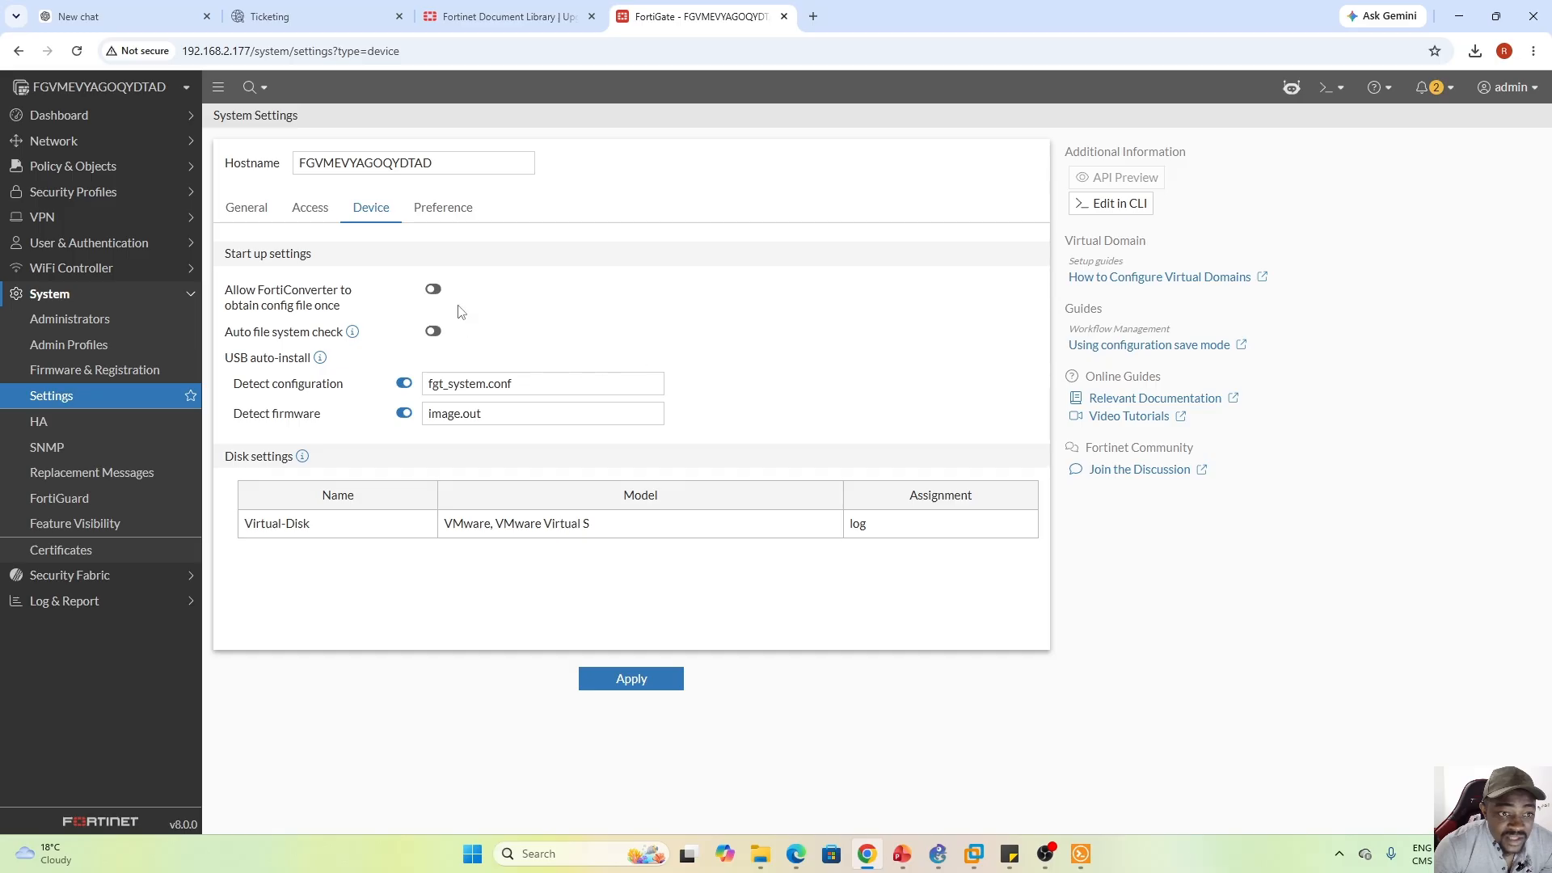
On the Preference tab, check the Language and System theme lists, keeping English and Jade
left_click(439, 214)
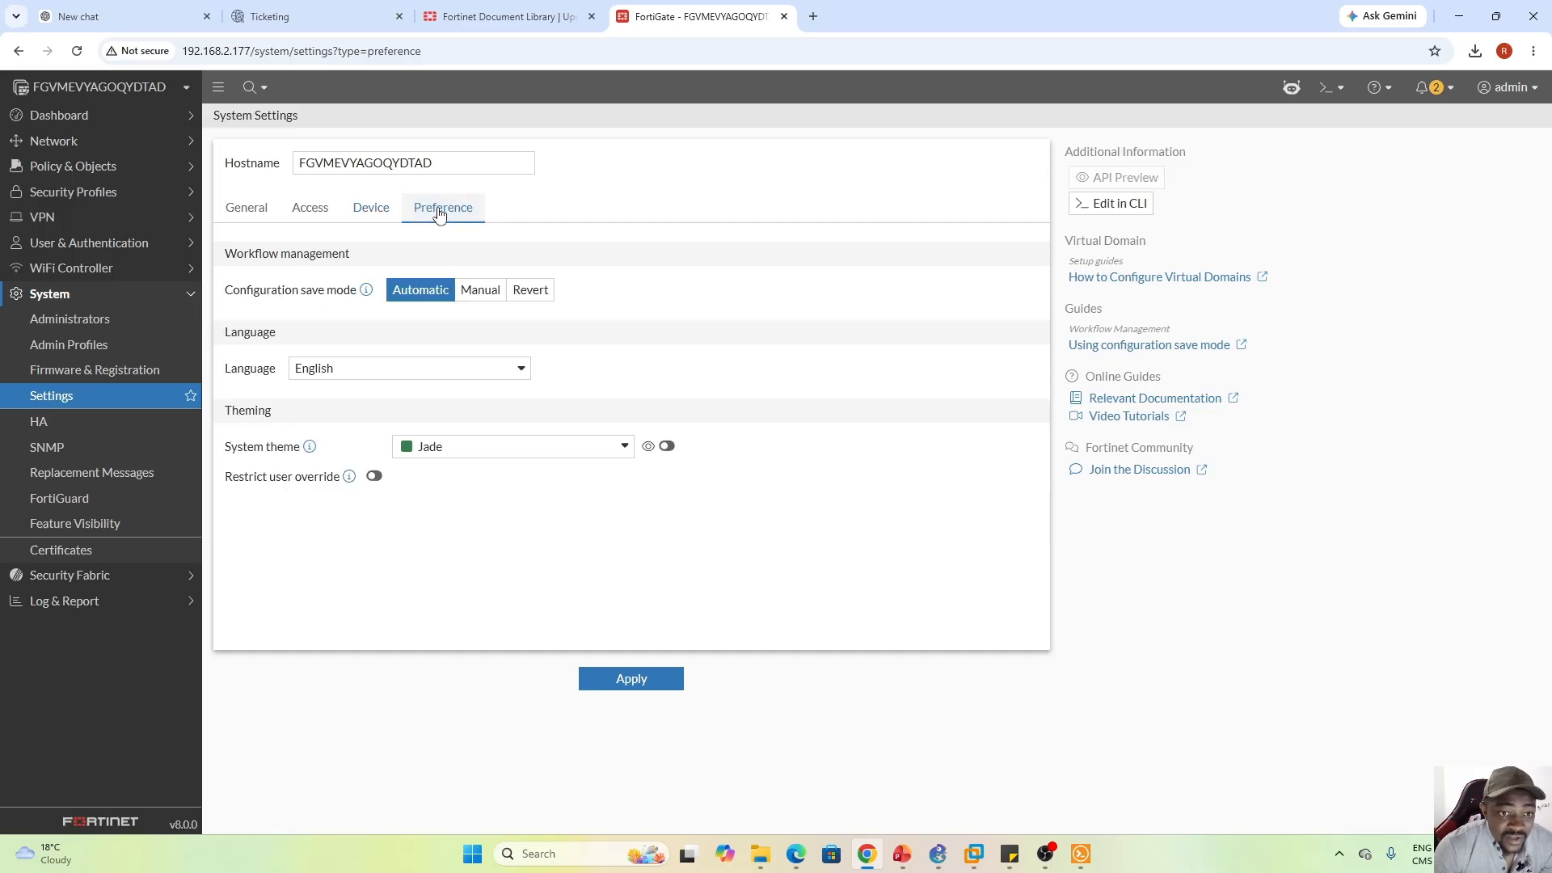
left_click(515, 375)
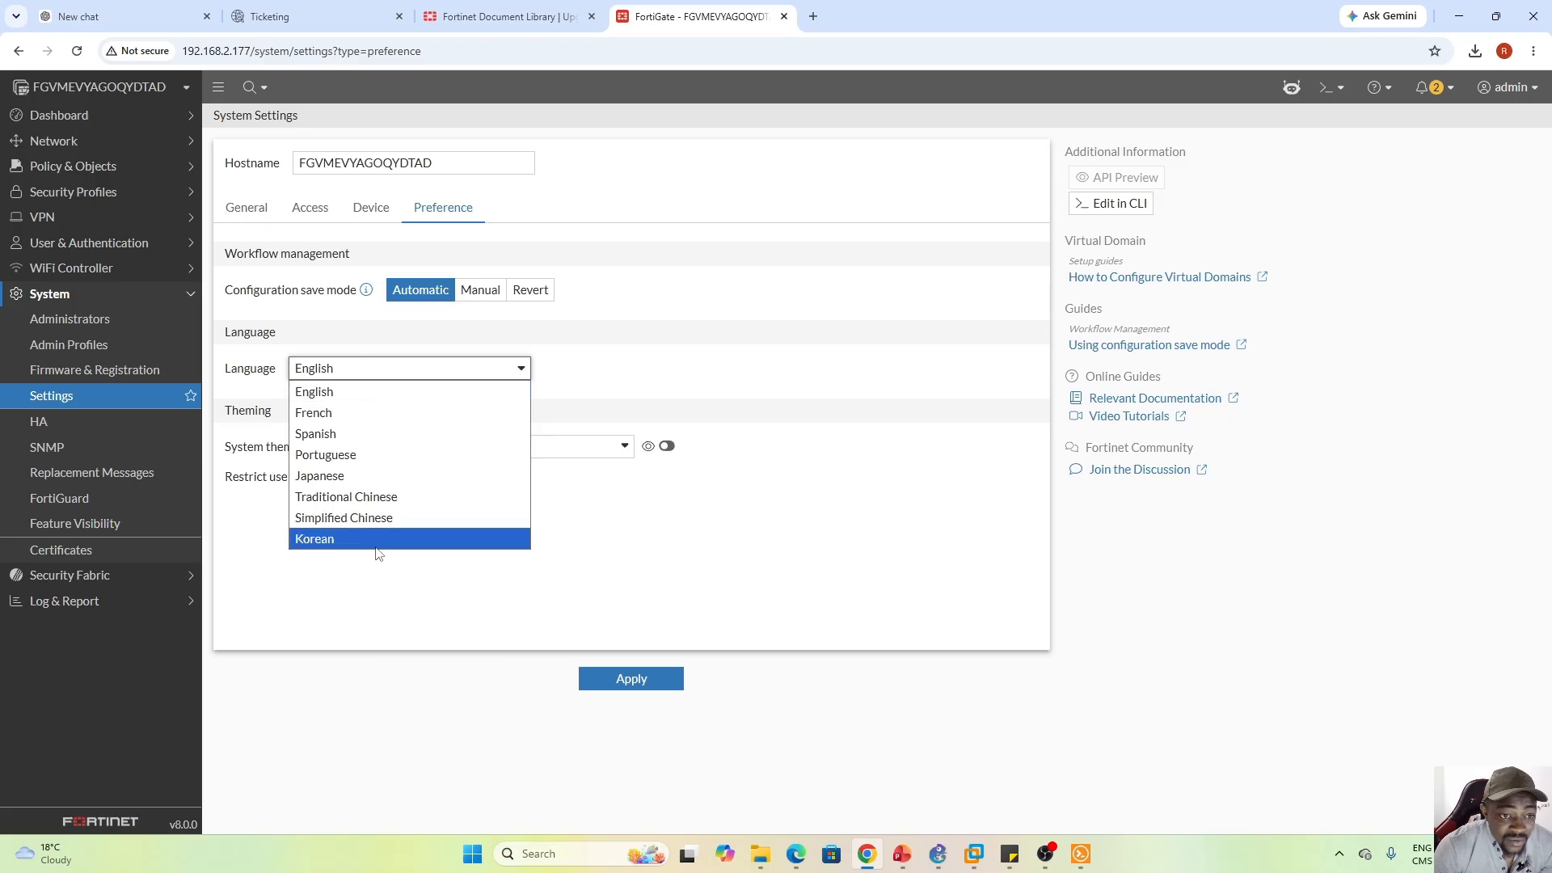
left_click(636, 384)
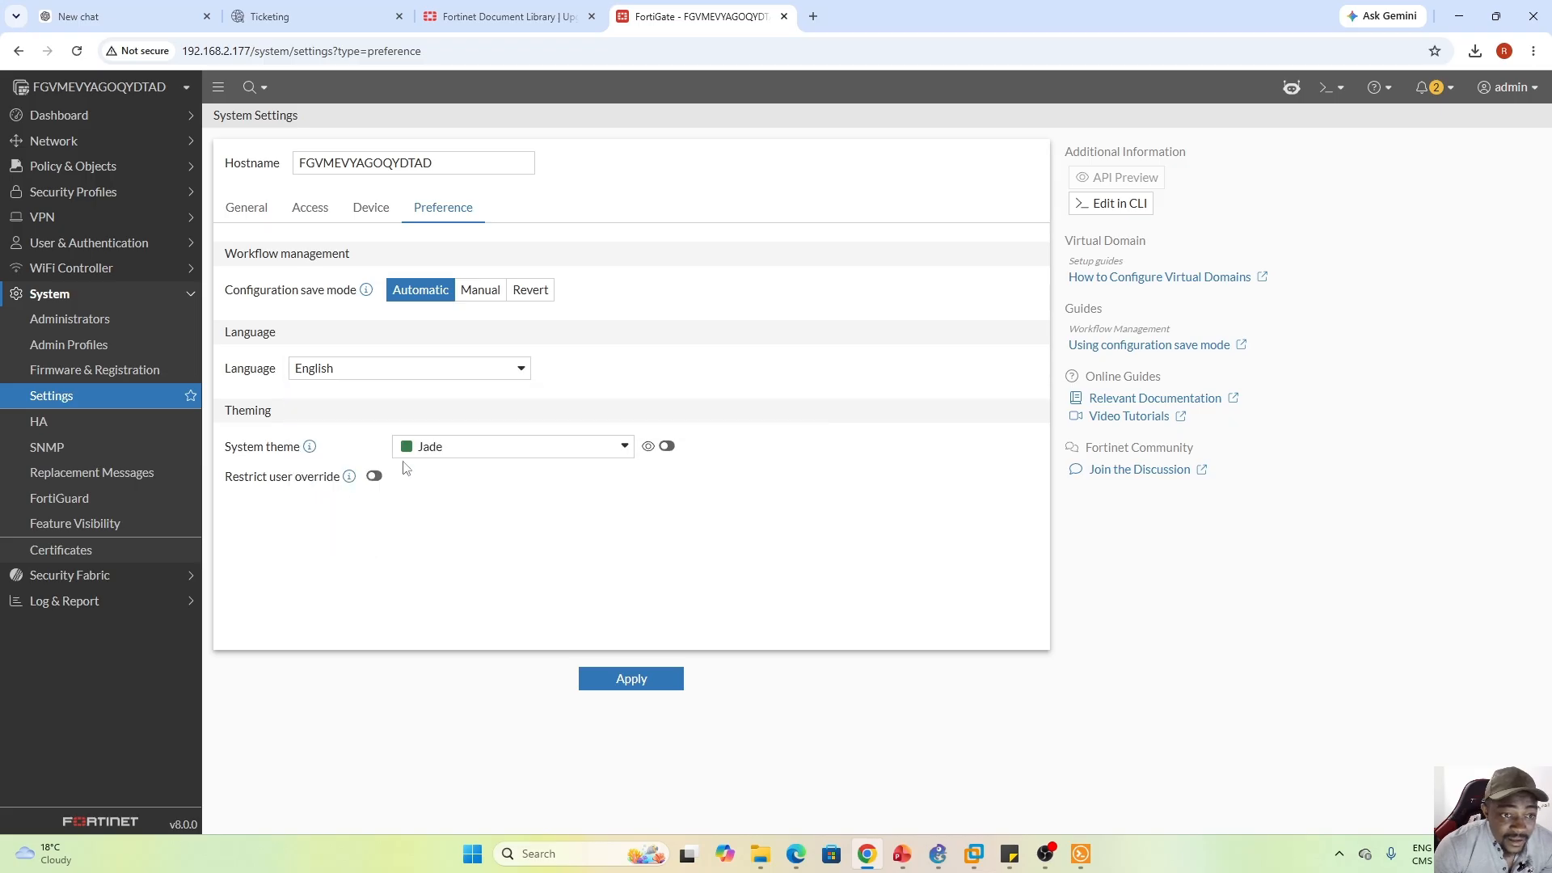
left_click(626, 447)
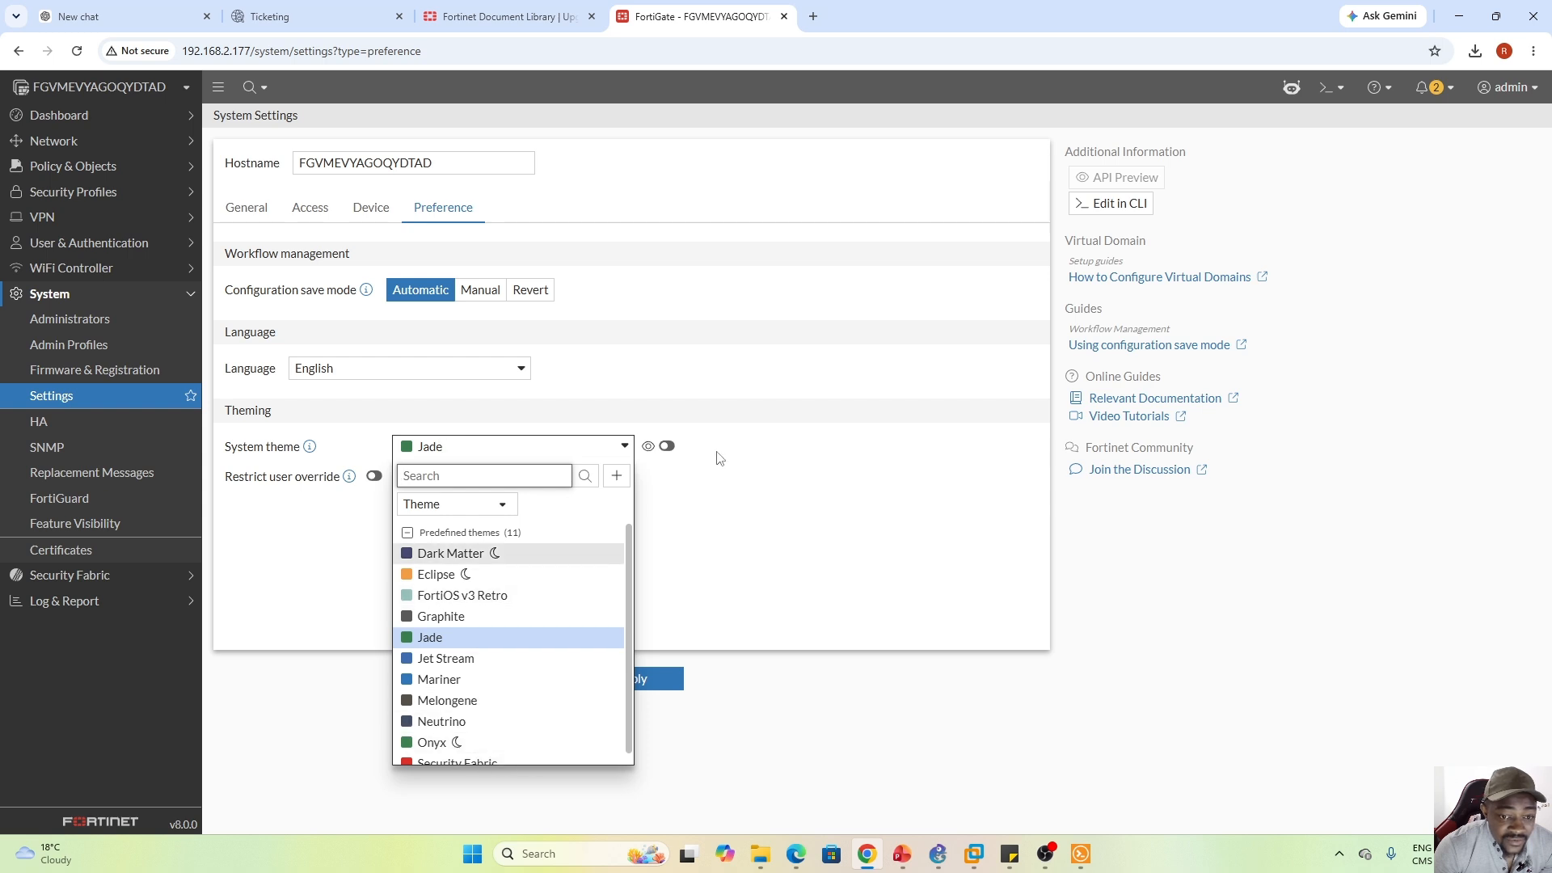
left_click(763, 479)
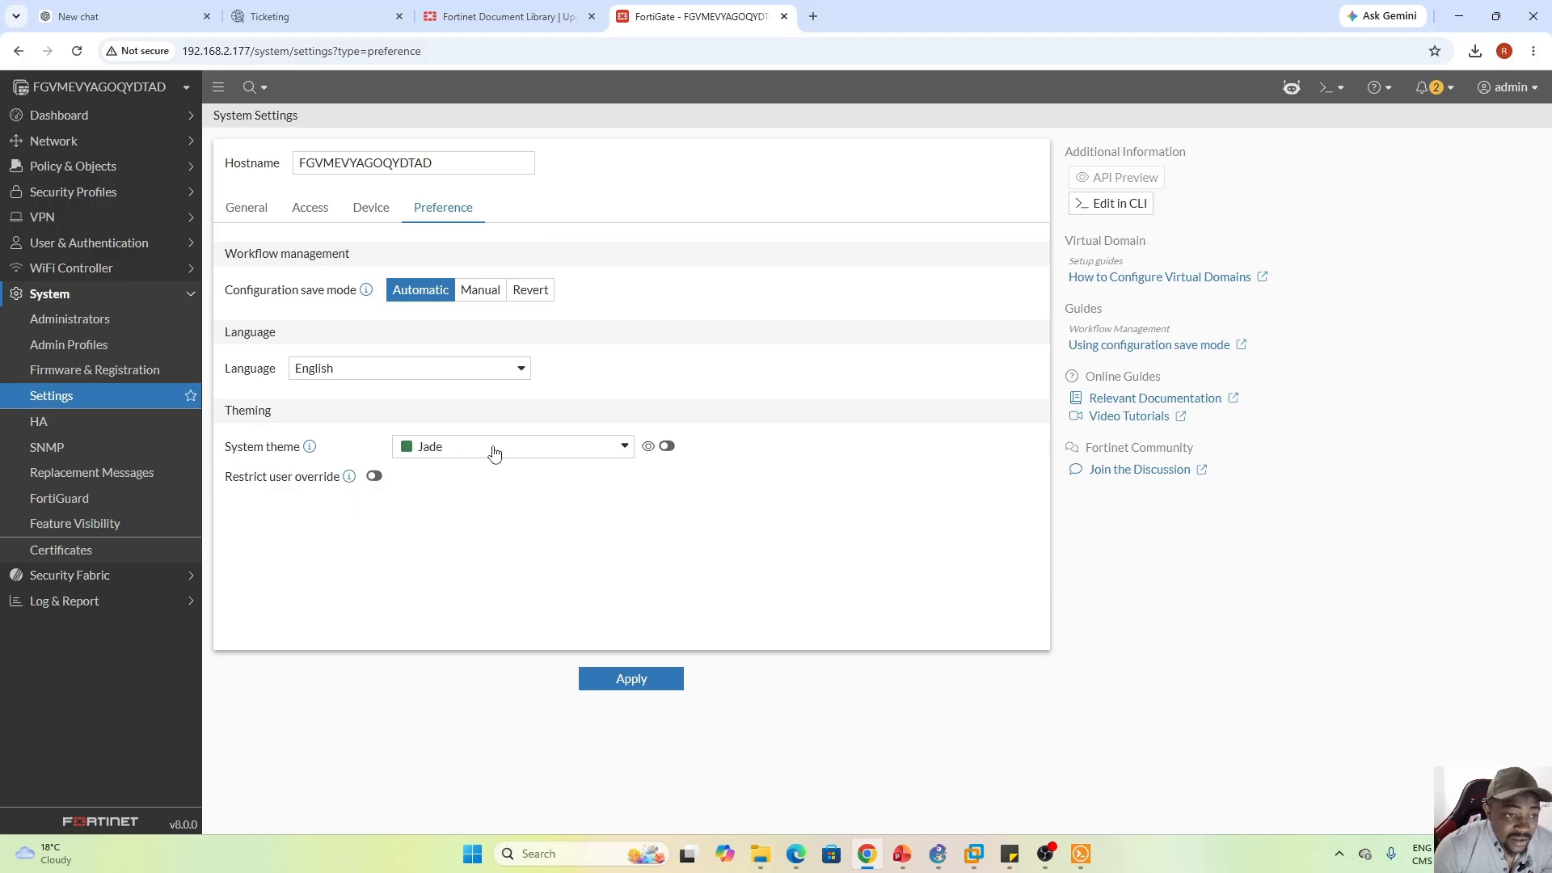
left_click(69, 429)
Check the HA Mode options, then flip between FortiGuard subscriptions and update settings
left_click(481, 173)
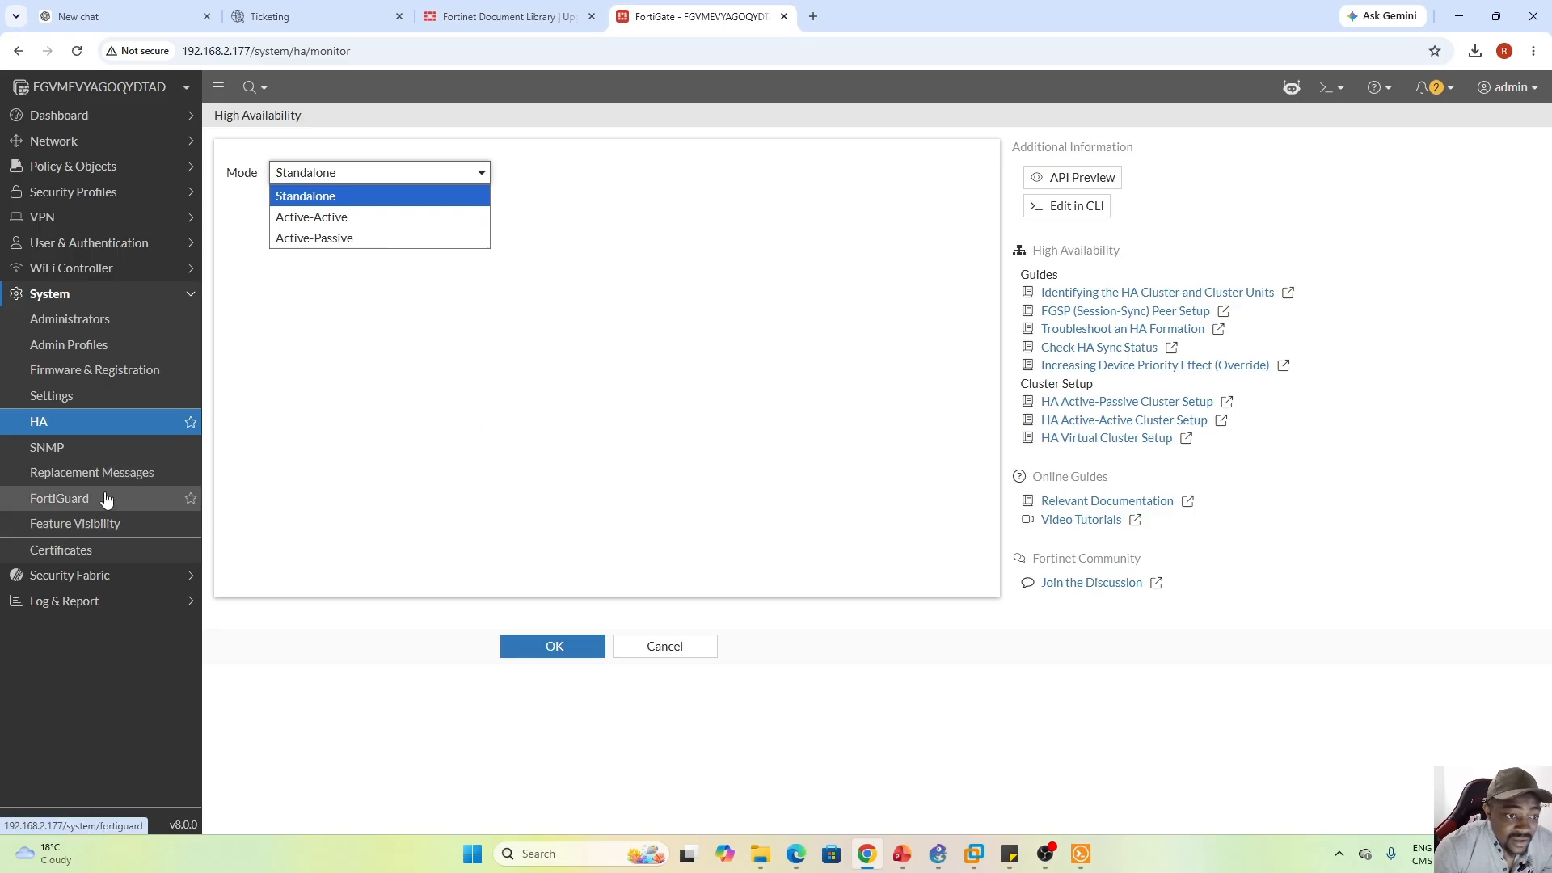
left_click(78, 504)
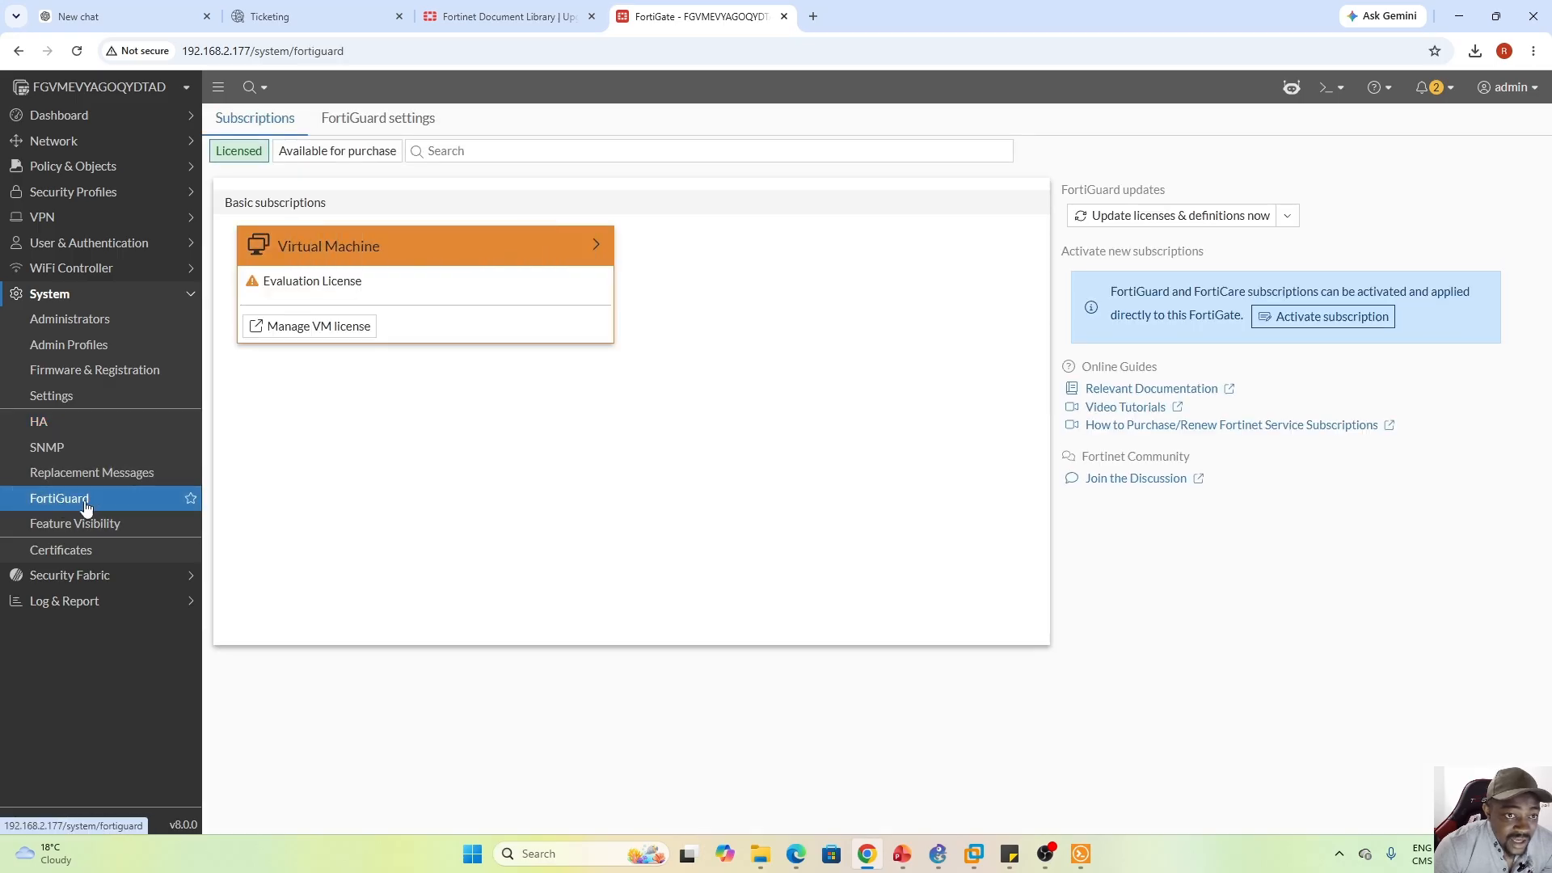
left_click(378, 122)
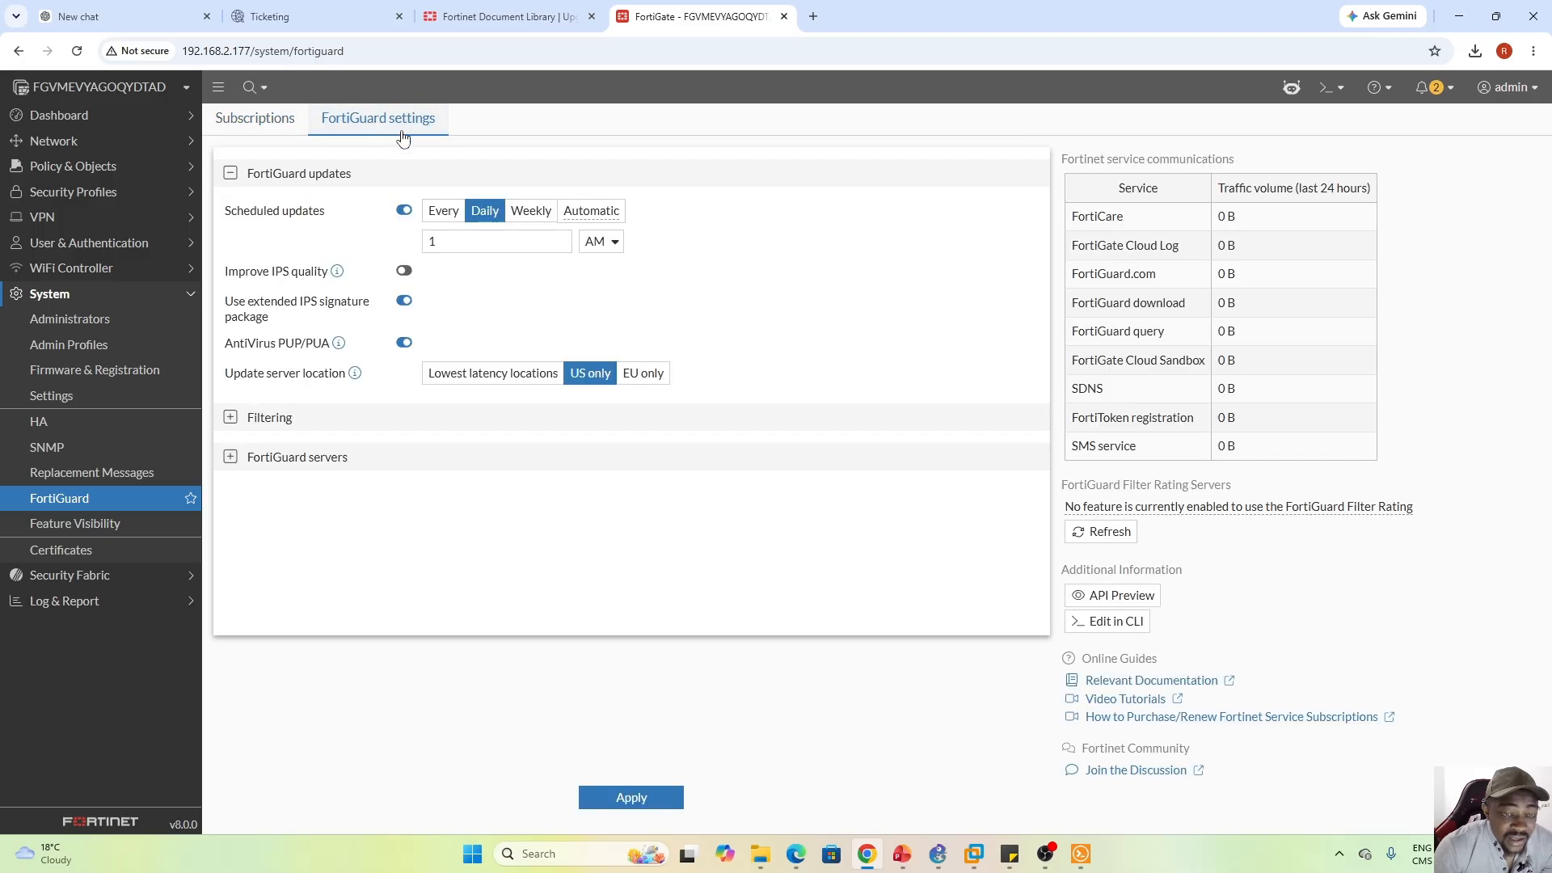
left_click(267, 121)
left_click(380, 118)
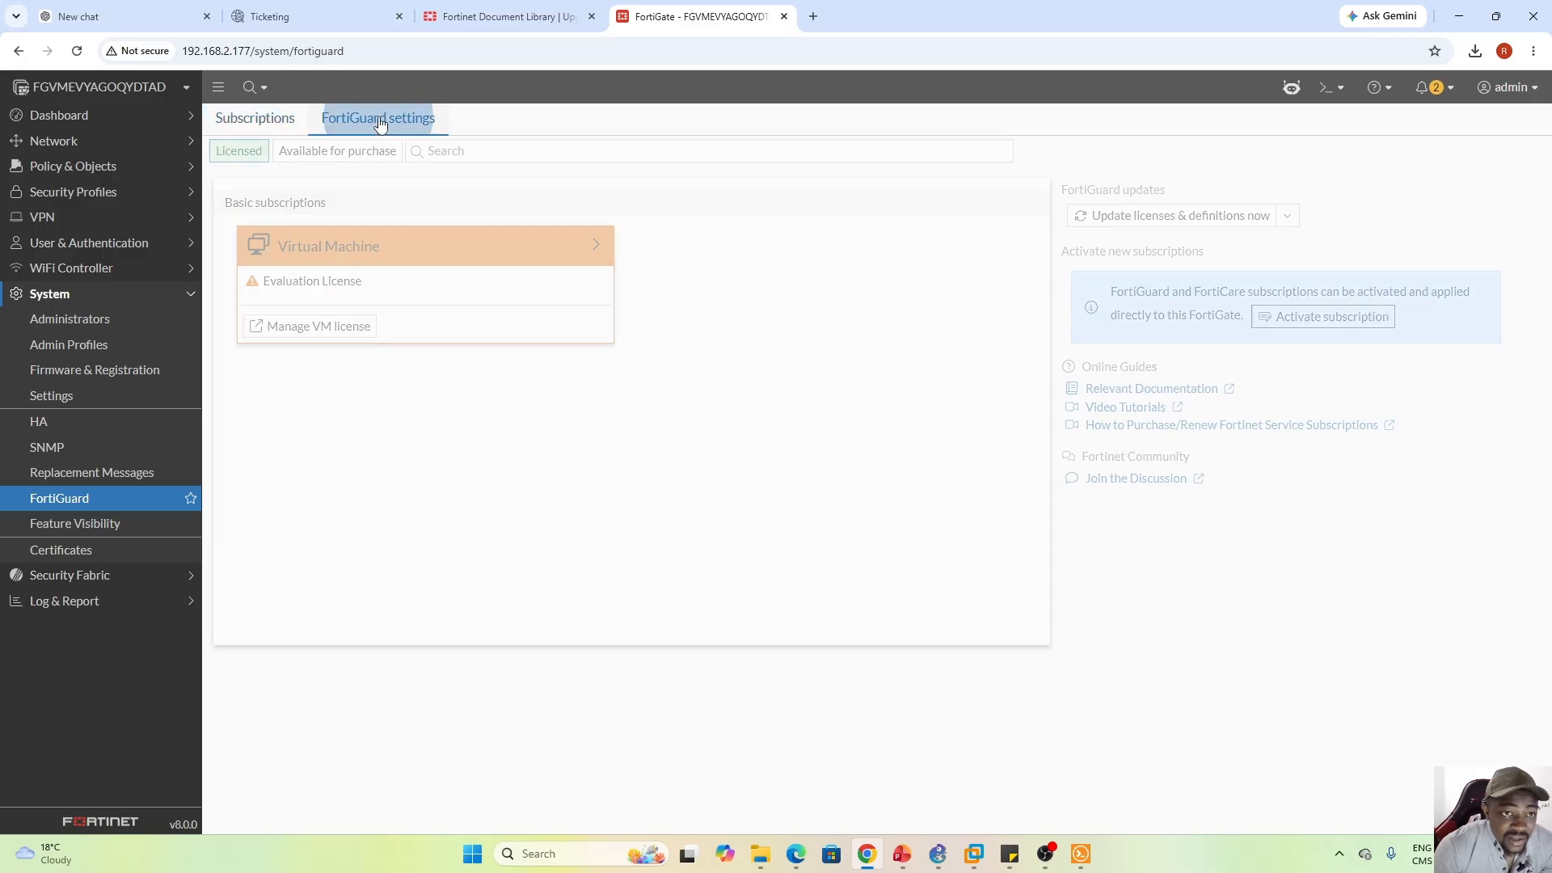
left_click(259, 121)
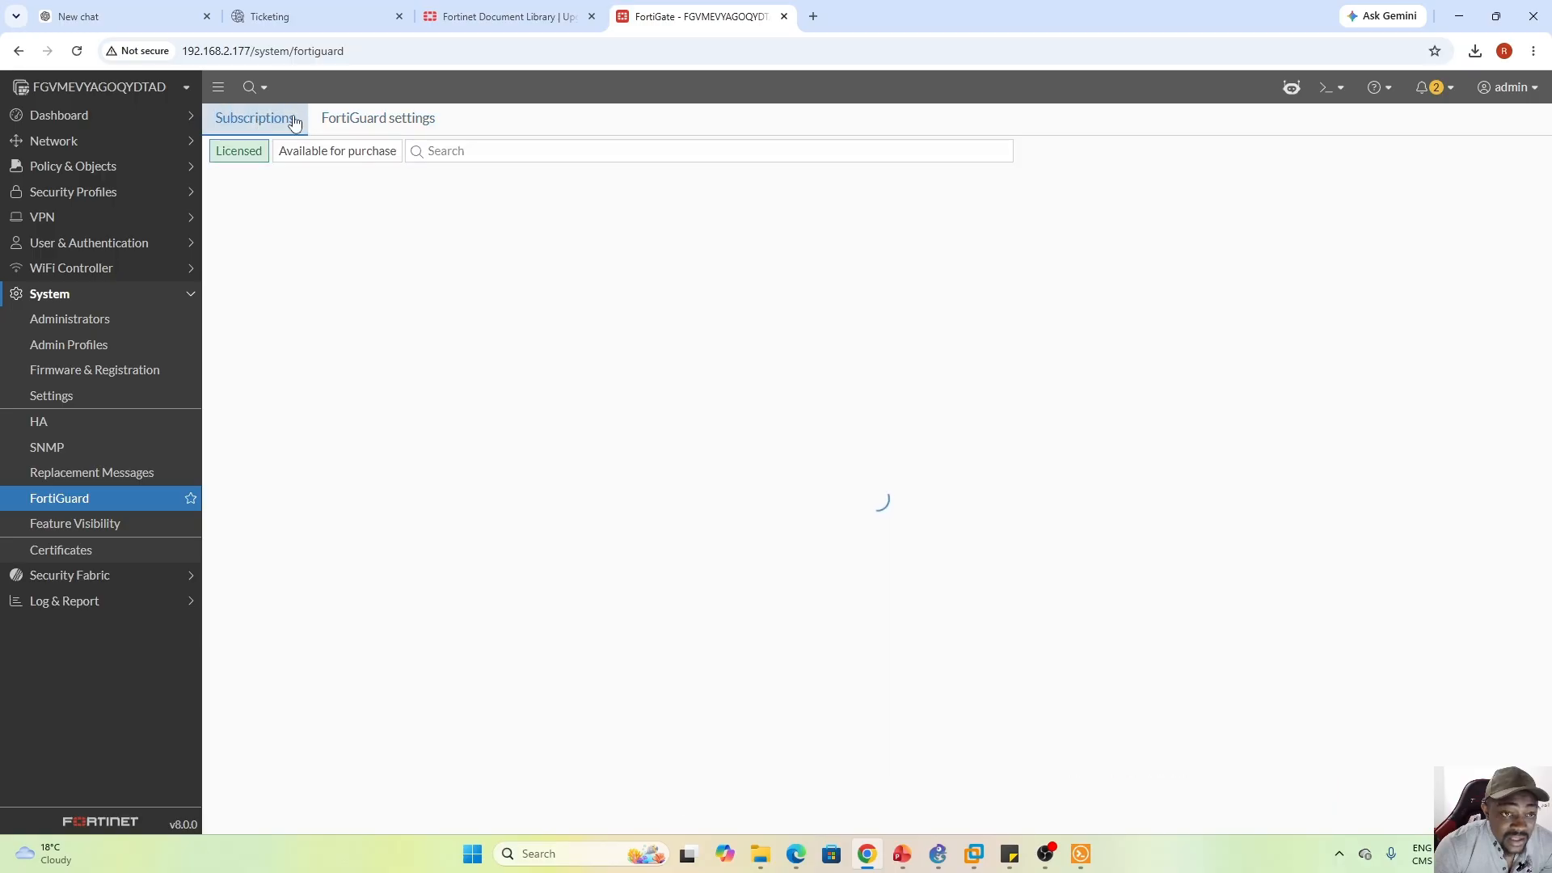
left_click(372, 120)
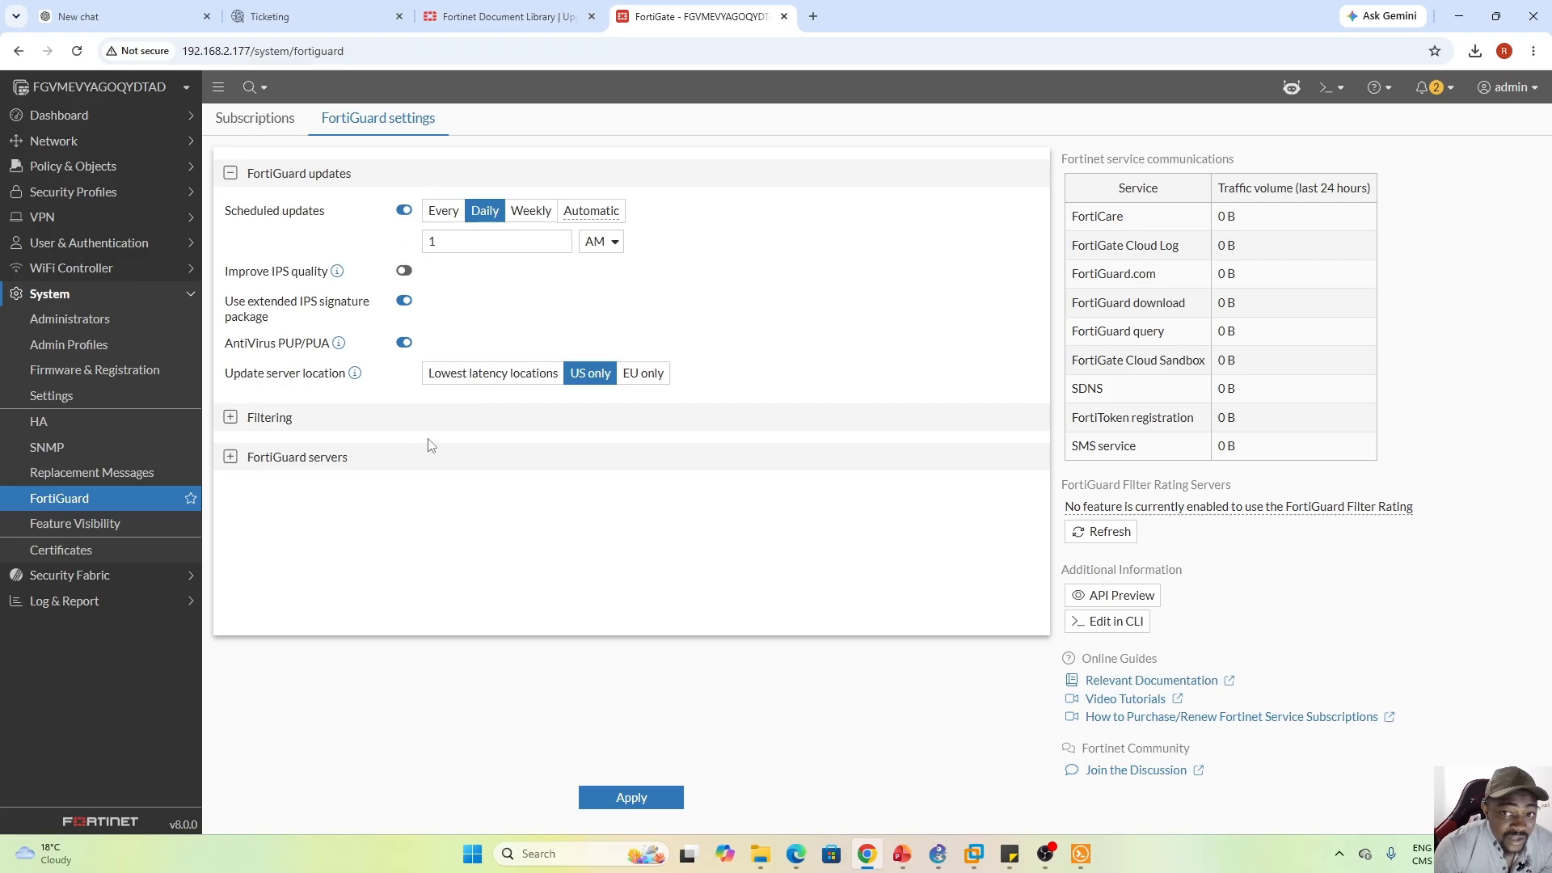
left_click(269, 121)
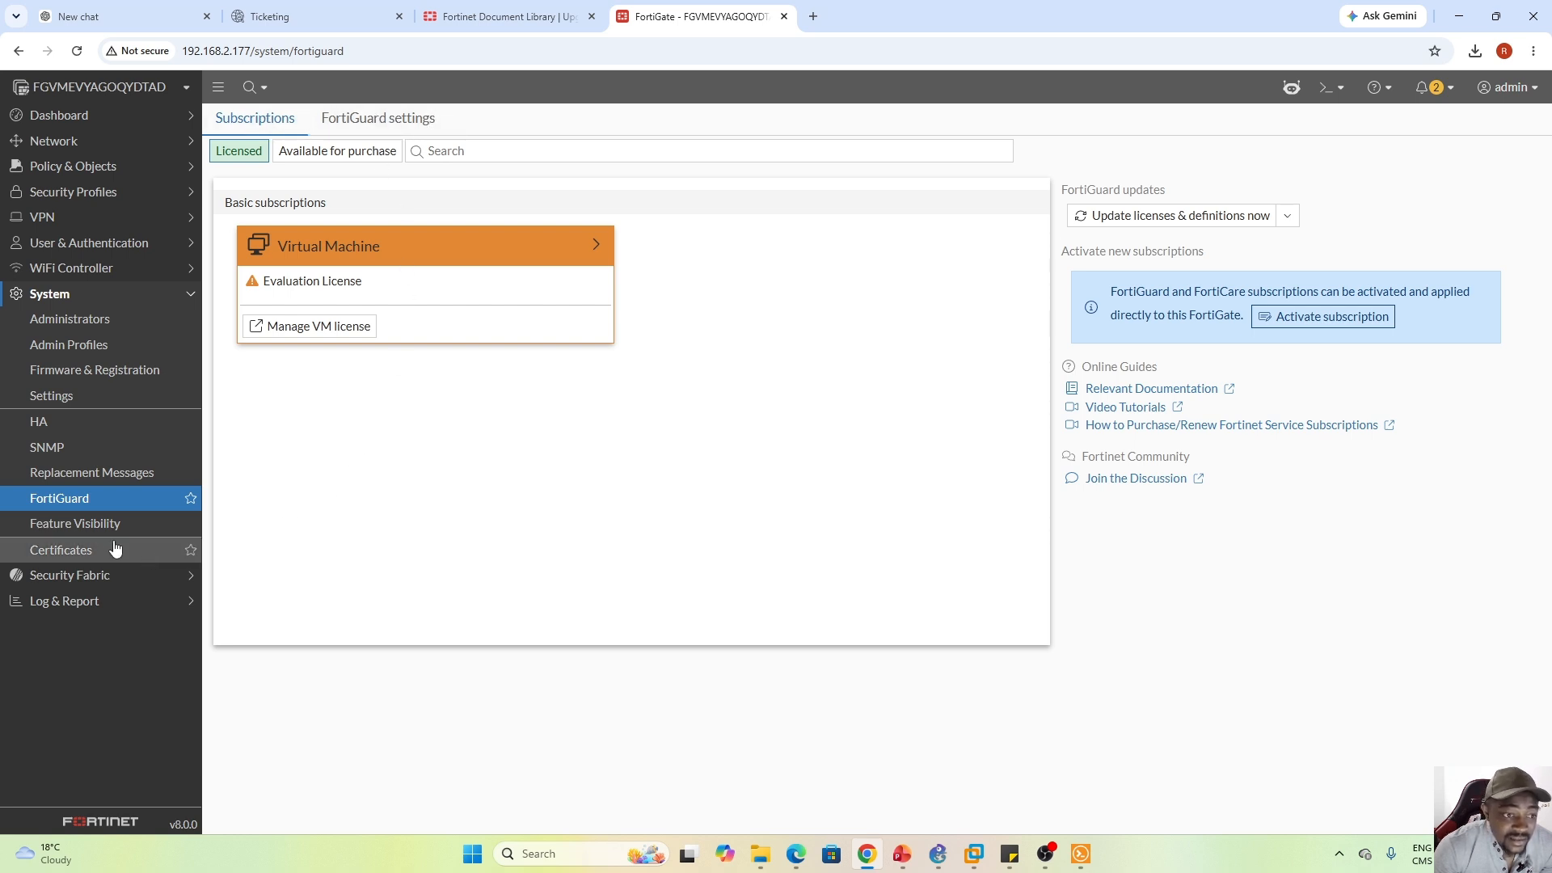
left_click(76, 527)
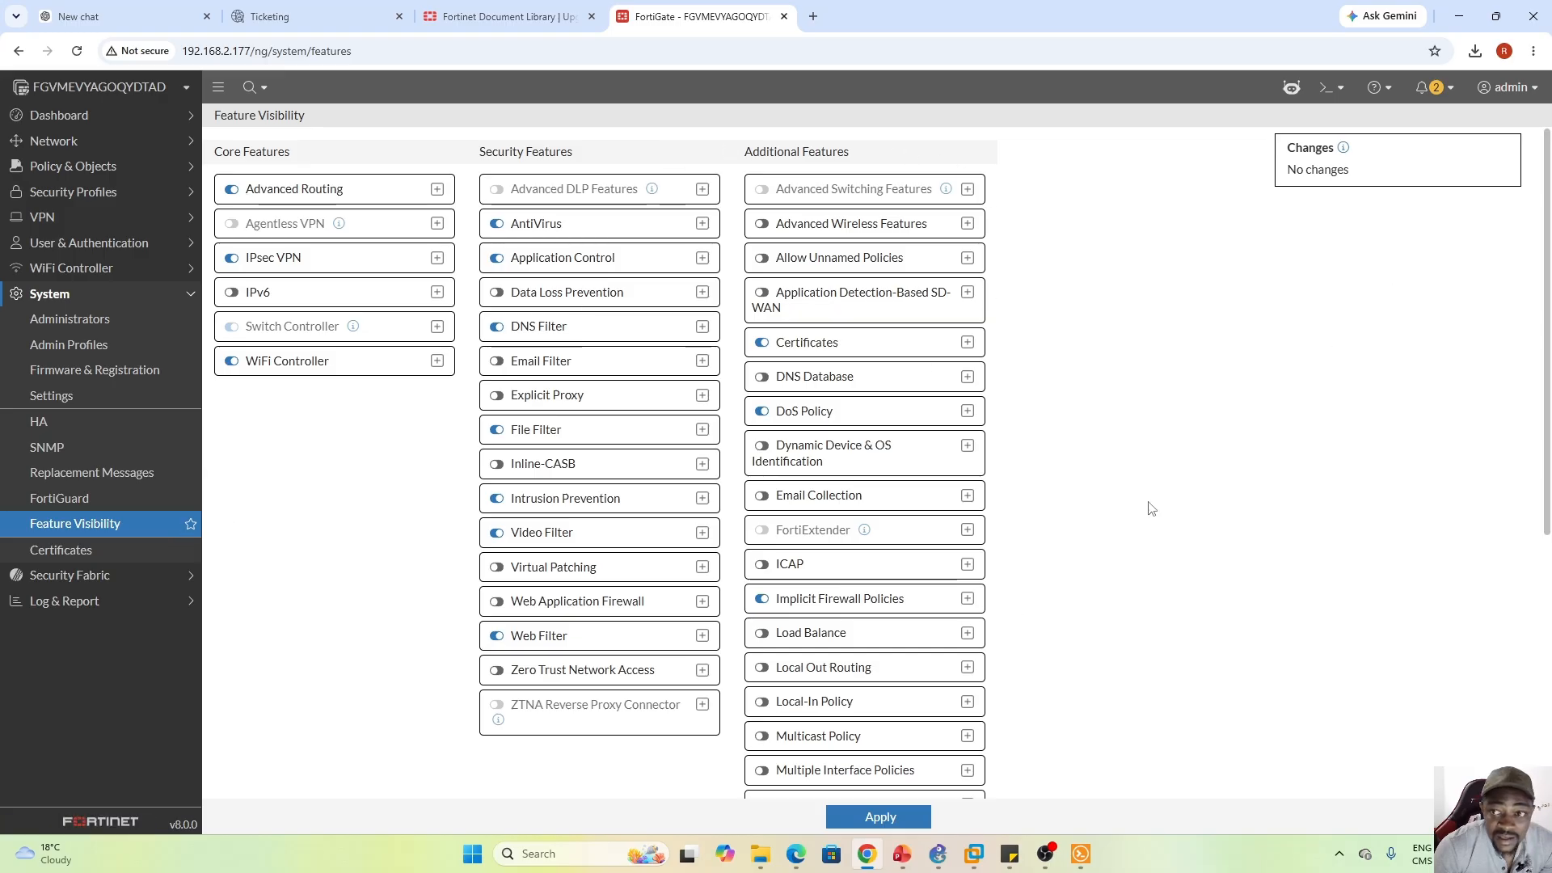
Open System > Certificates and view its Create/Import options
left_click_drag(1547, 254, 1551, 191)
left_click(60, 551)
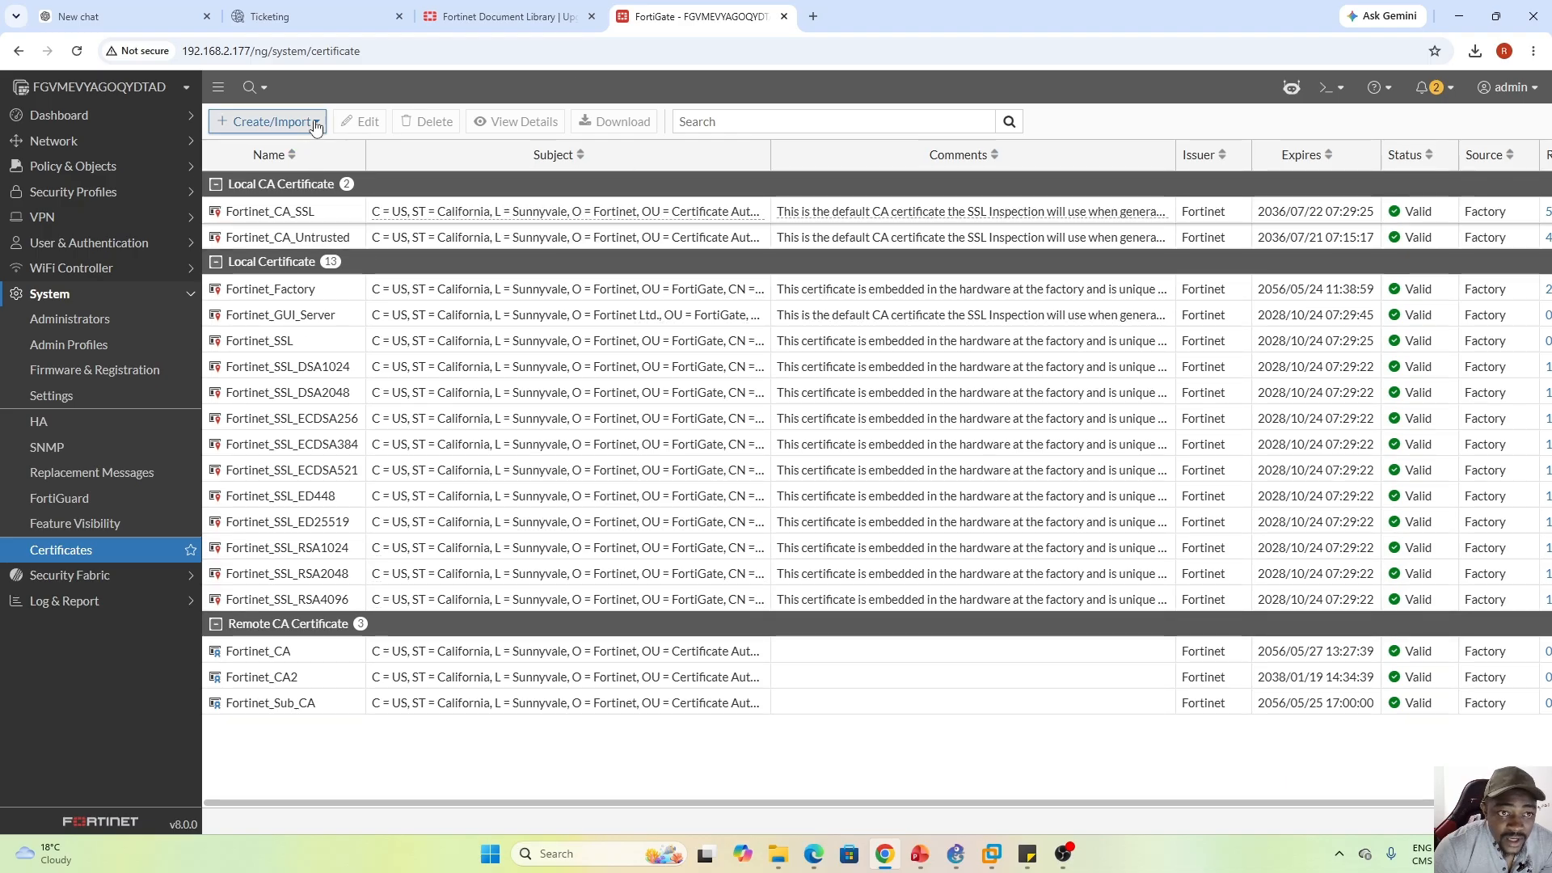
left_click(269, 121)
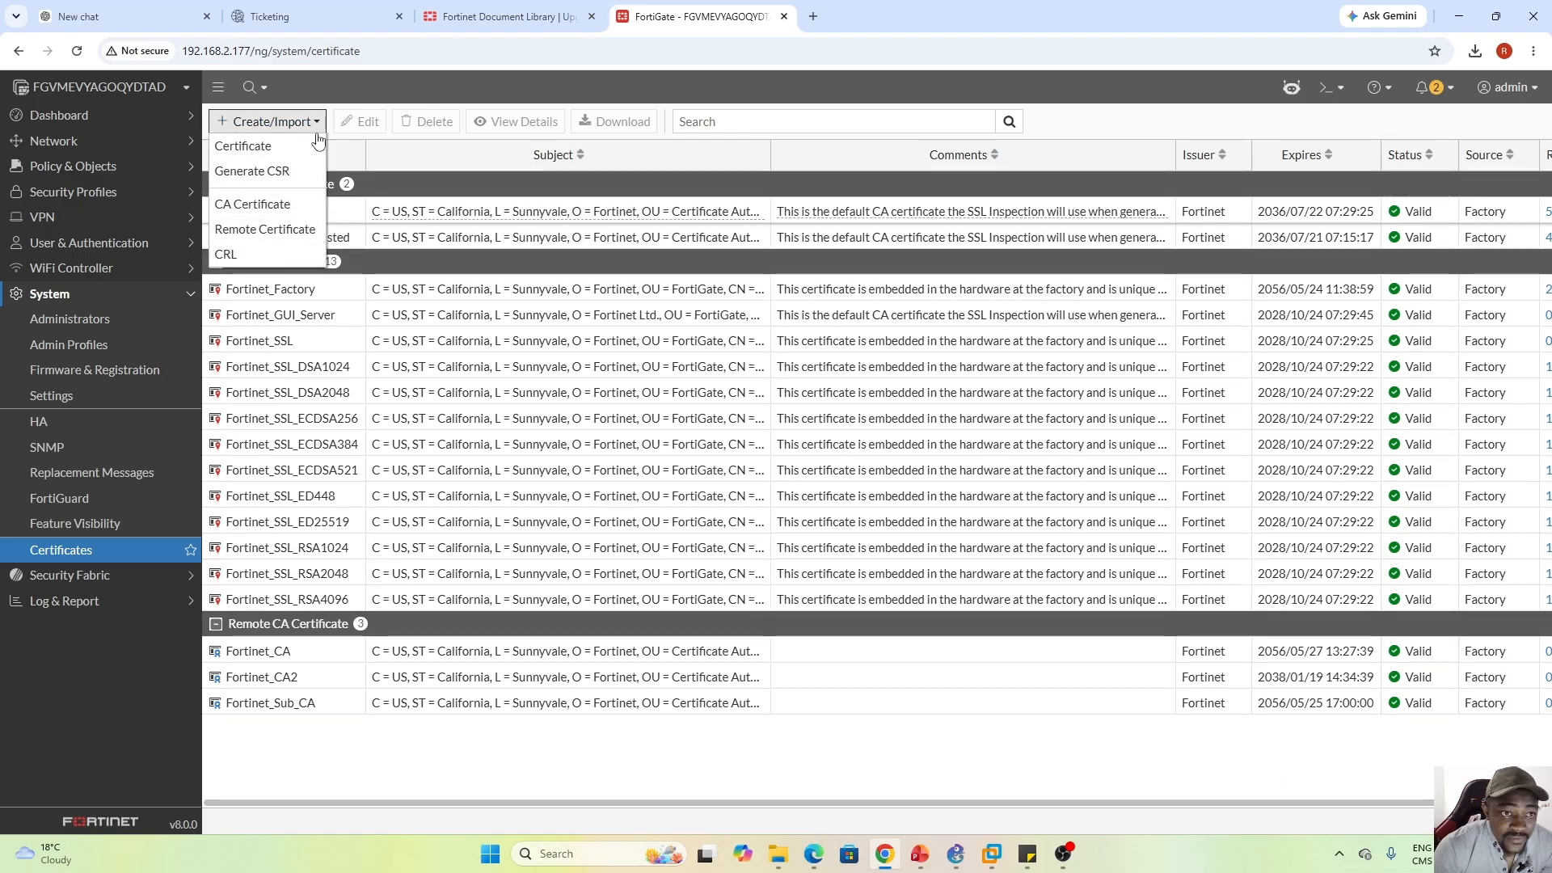
left_click(113, 576)
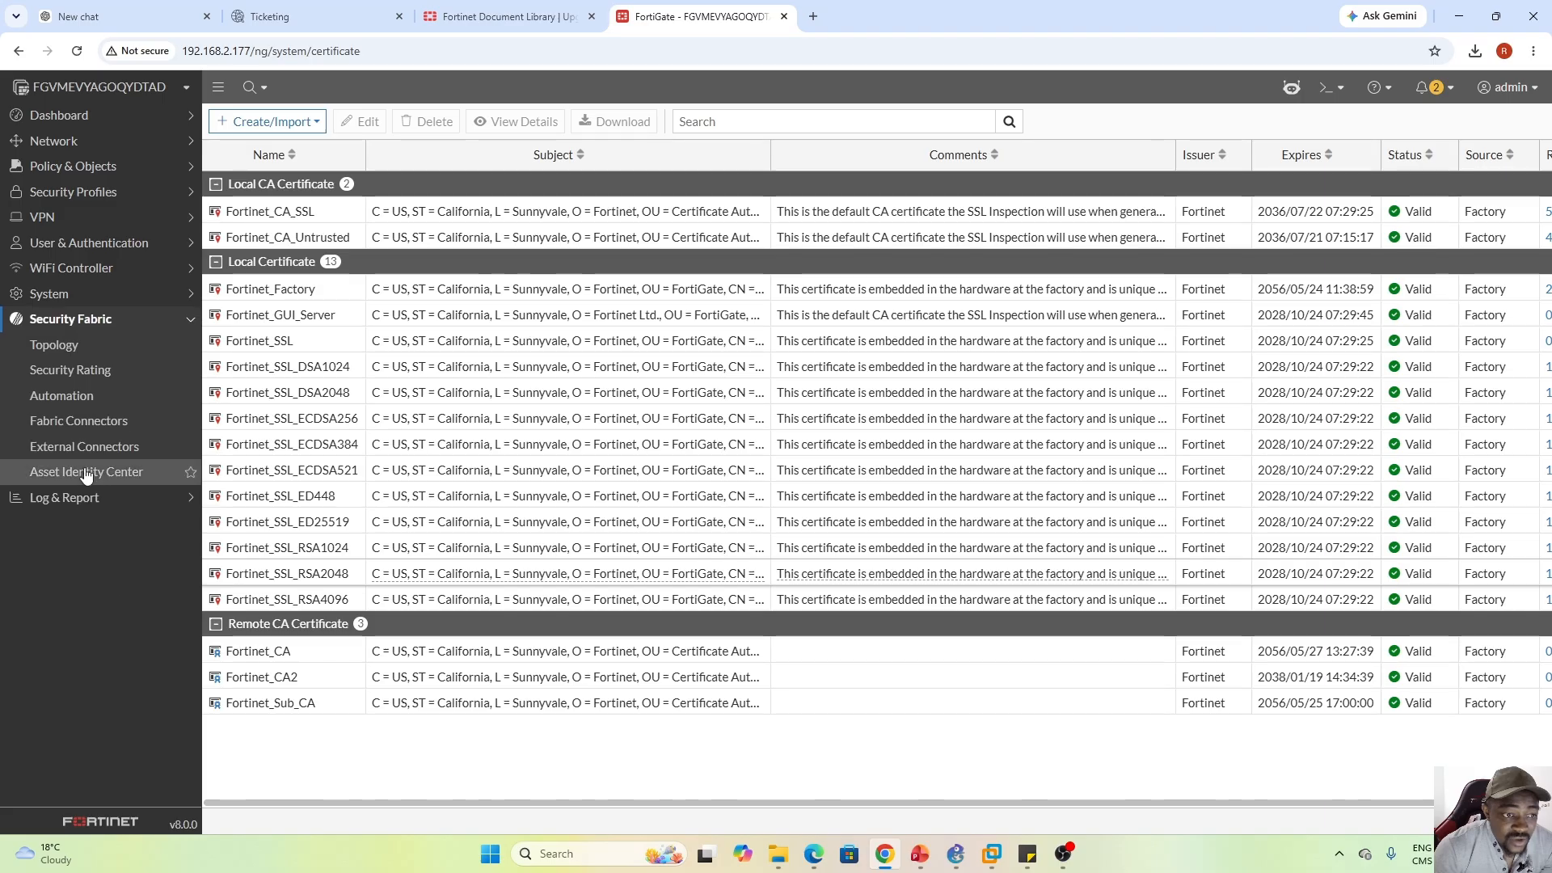
View Fabric Connectors, then open the Forward Traffic log under Log & Report
left_click(96, 426)
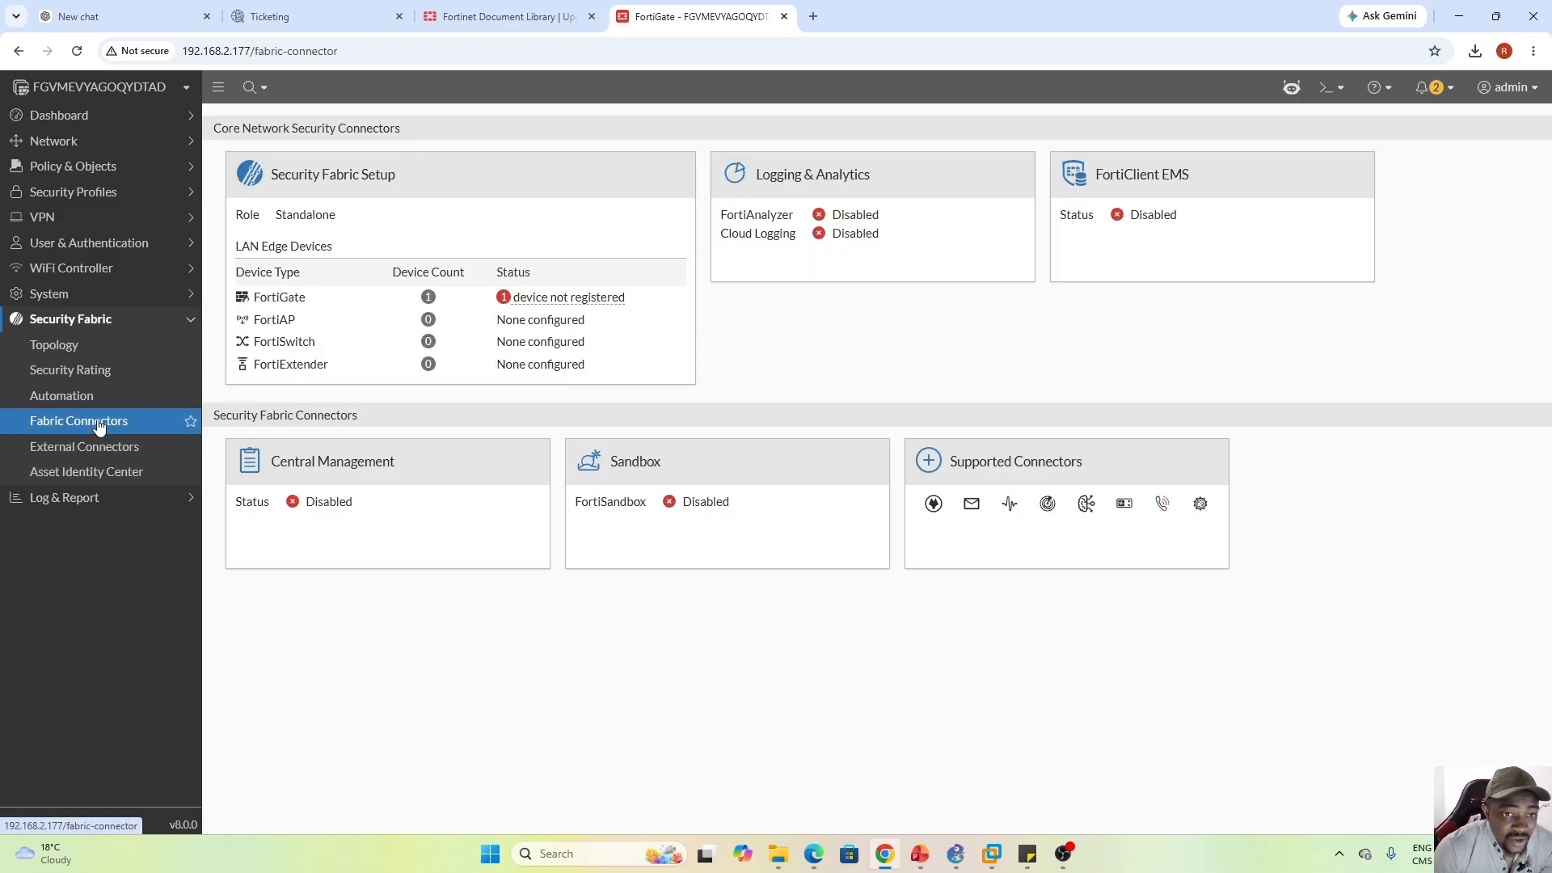
left_click(142, 501)
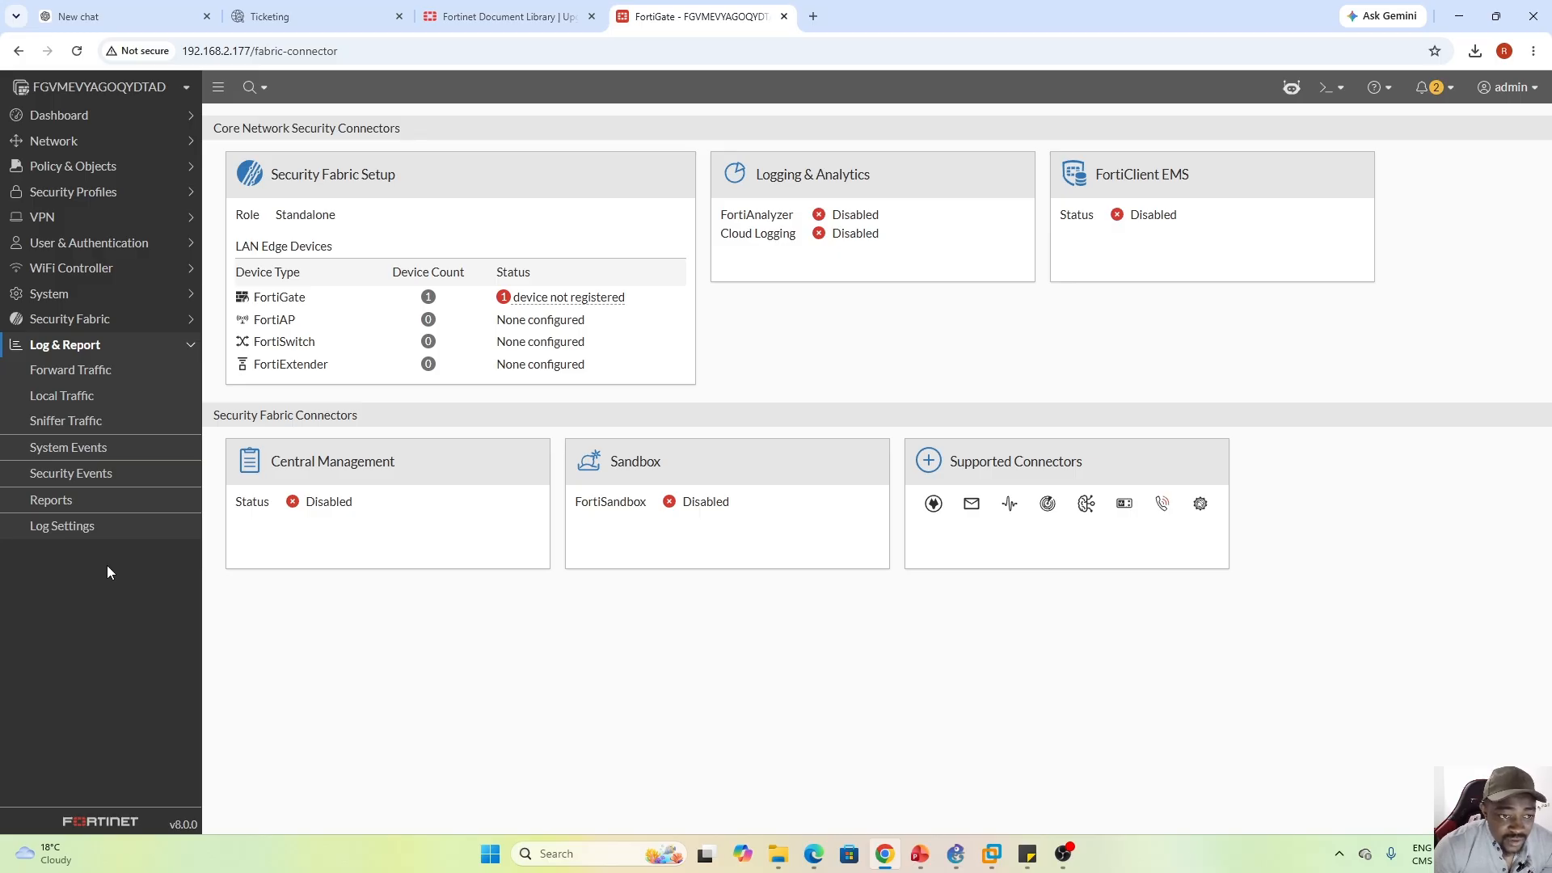
left_click(86, 374)
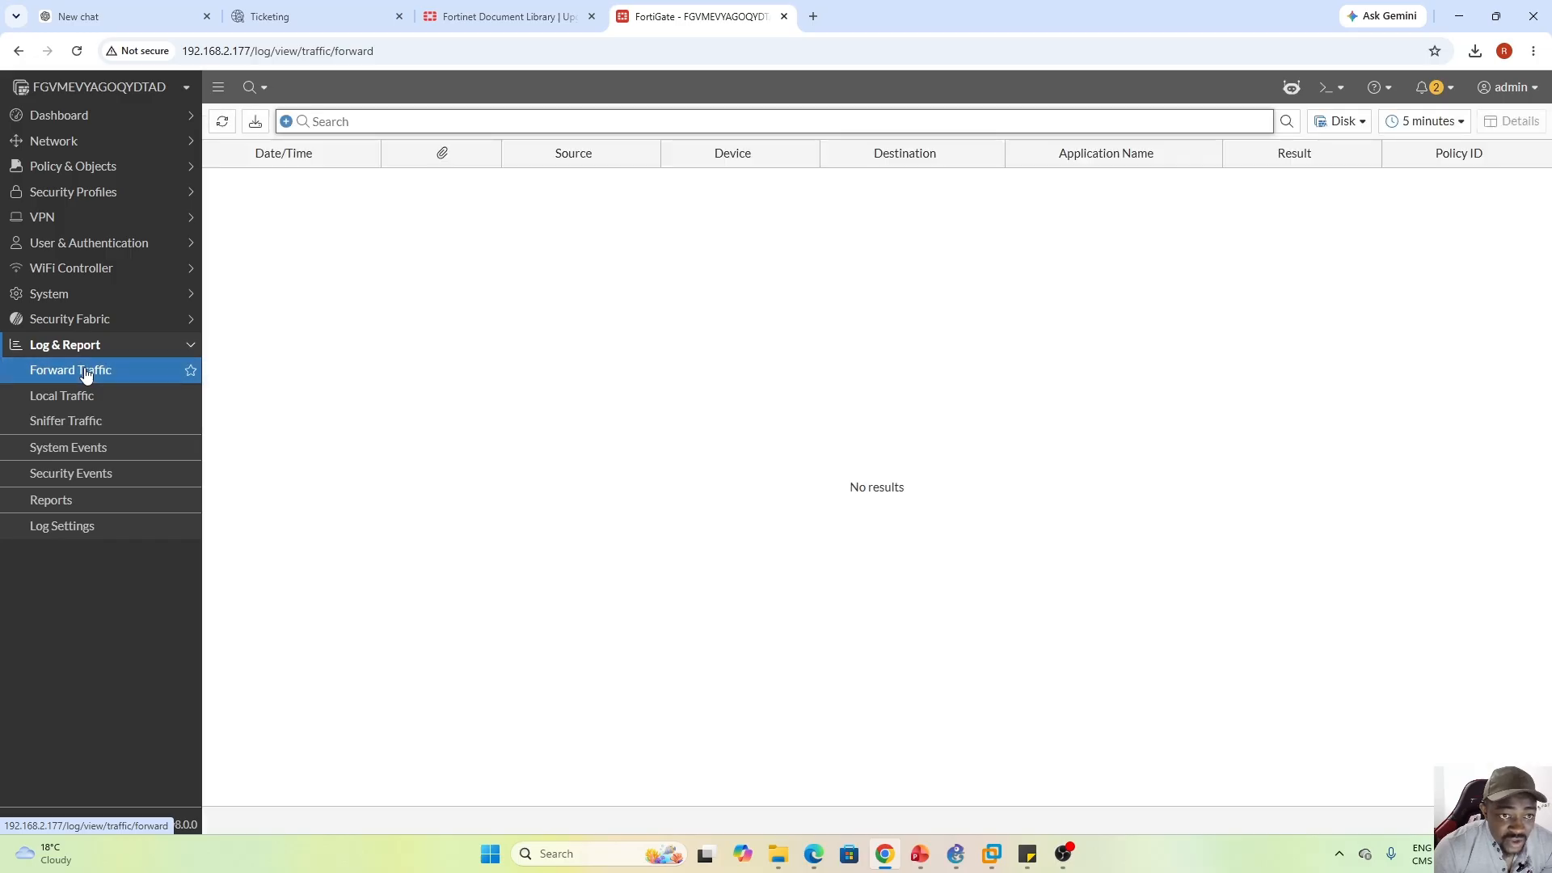
Open the System Events summary, showing 66 events, mostly 62 HTTPS connection errors
left_click(77, 454)
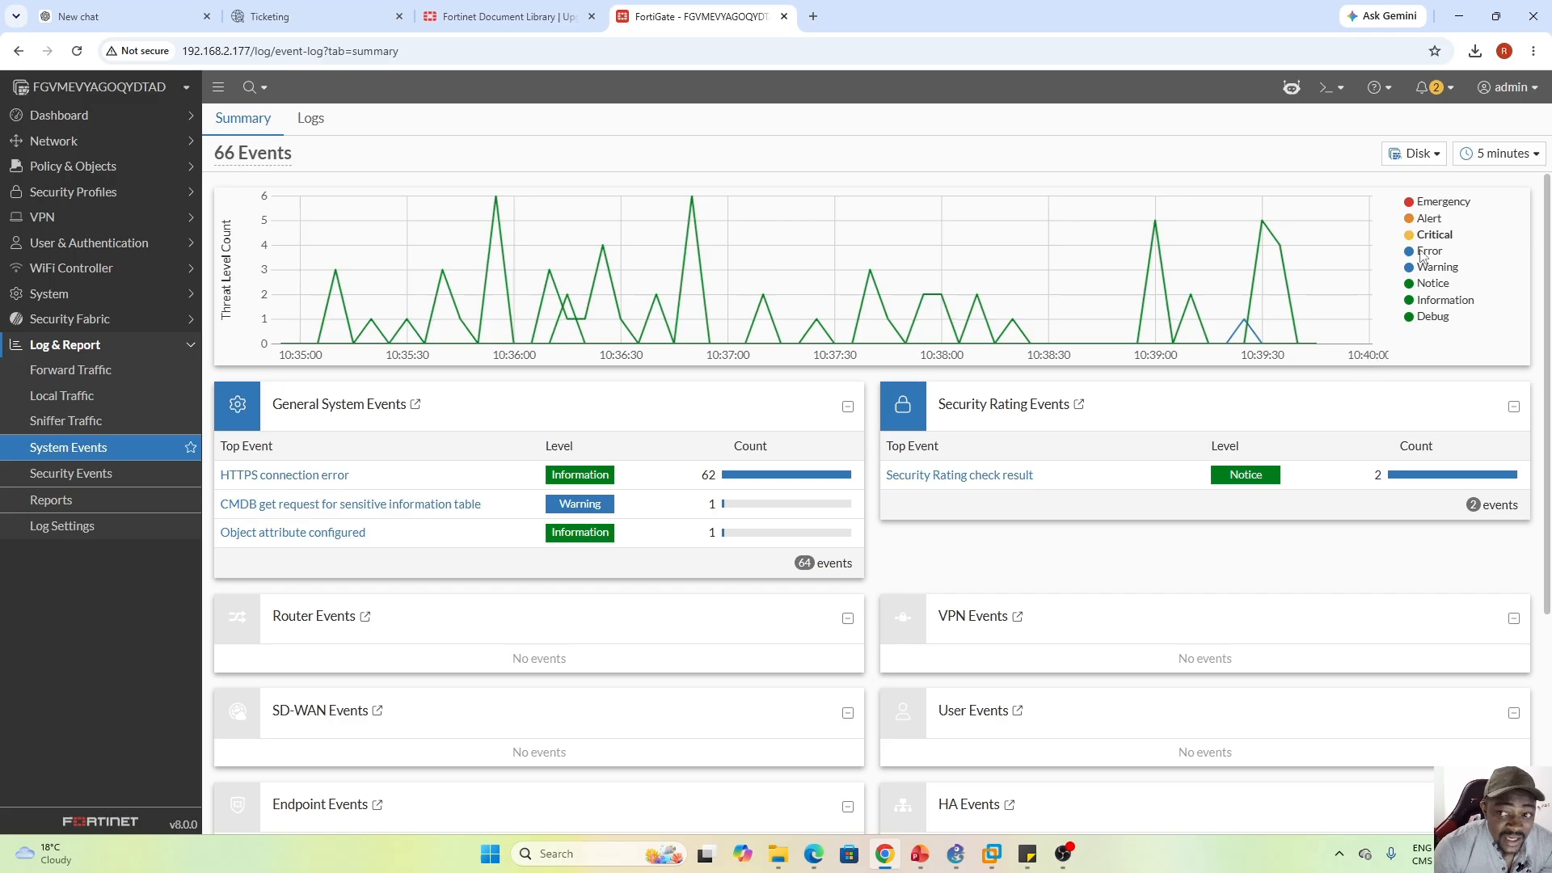
Check the Disk log sources, then view the Security Events summary (0 events) and empty Reports page
left_click(1413, 154)
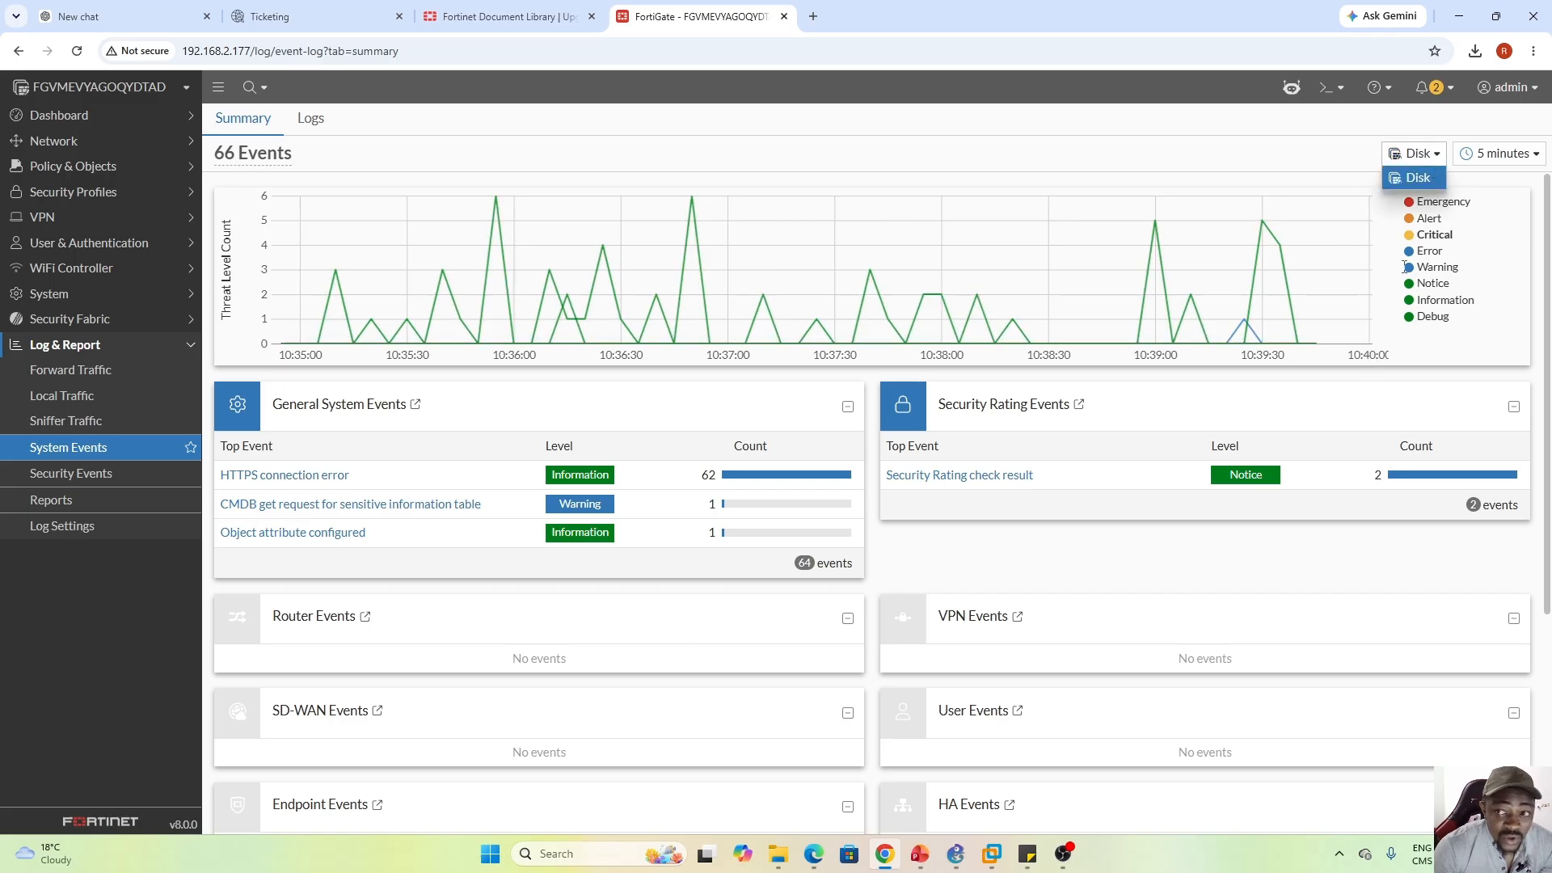
left_click(73, 475)
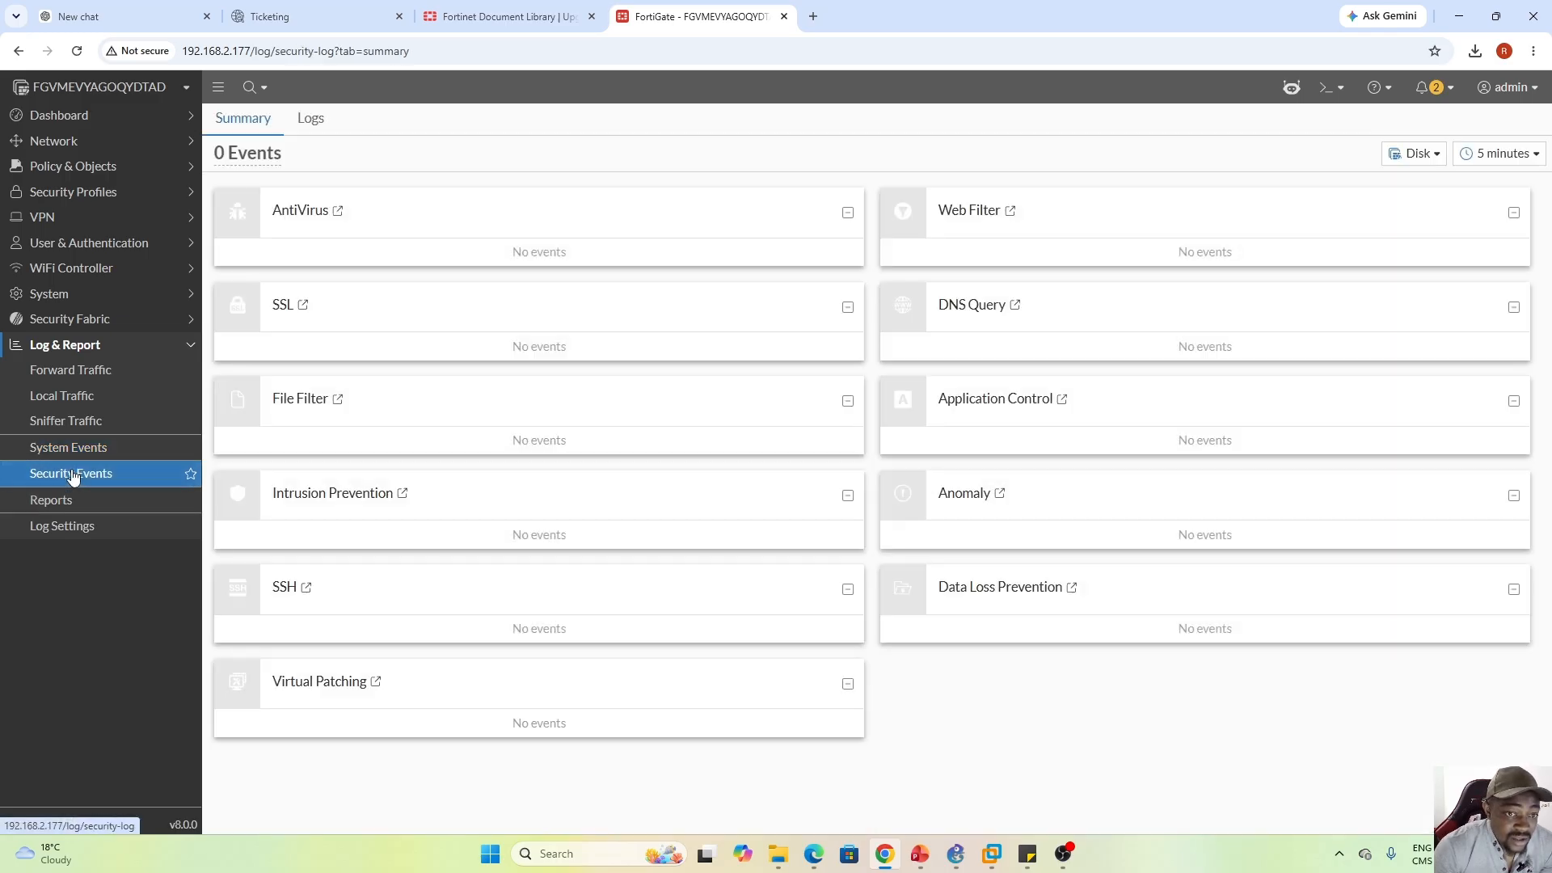
left_click(56, 501)
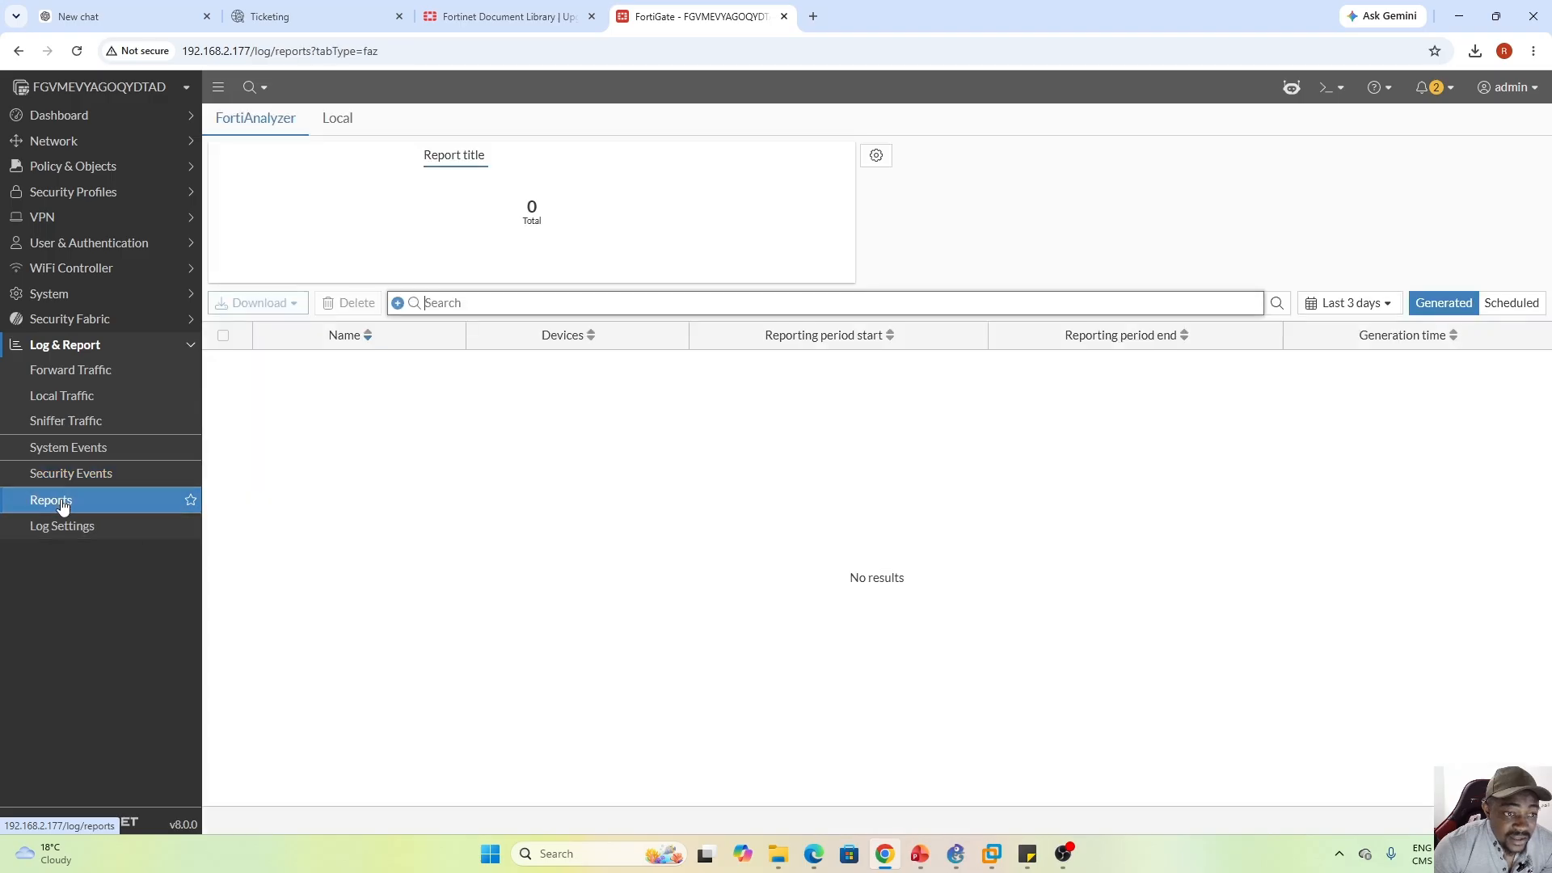
Go to Log Settings and view its Local Logs and Threat Weight definitions
left_click(119, 529)
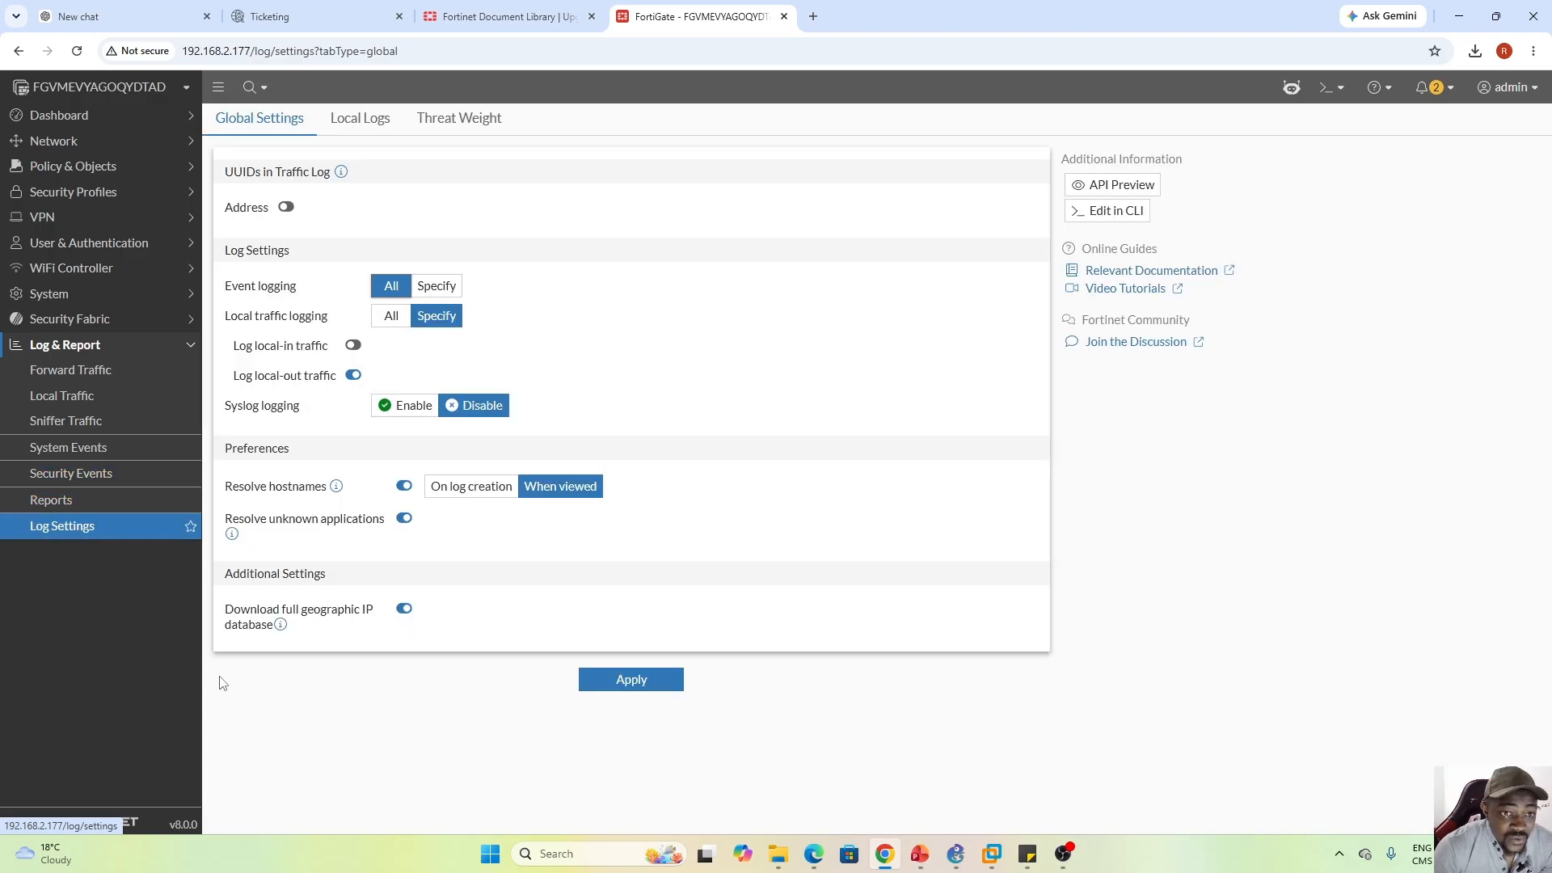
left_click(366, 120)
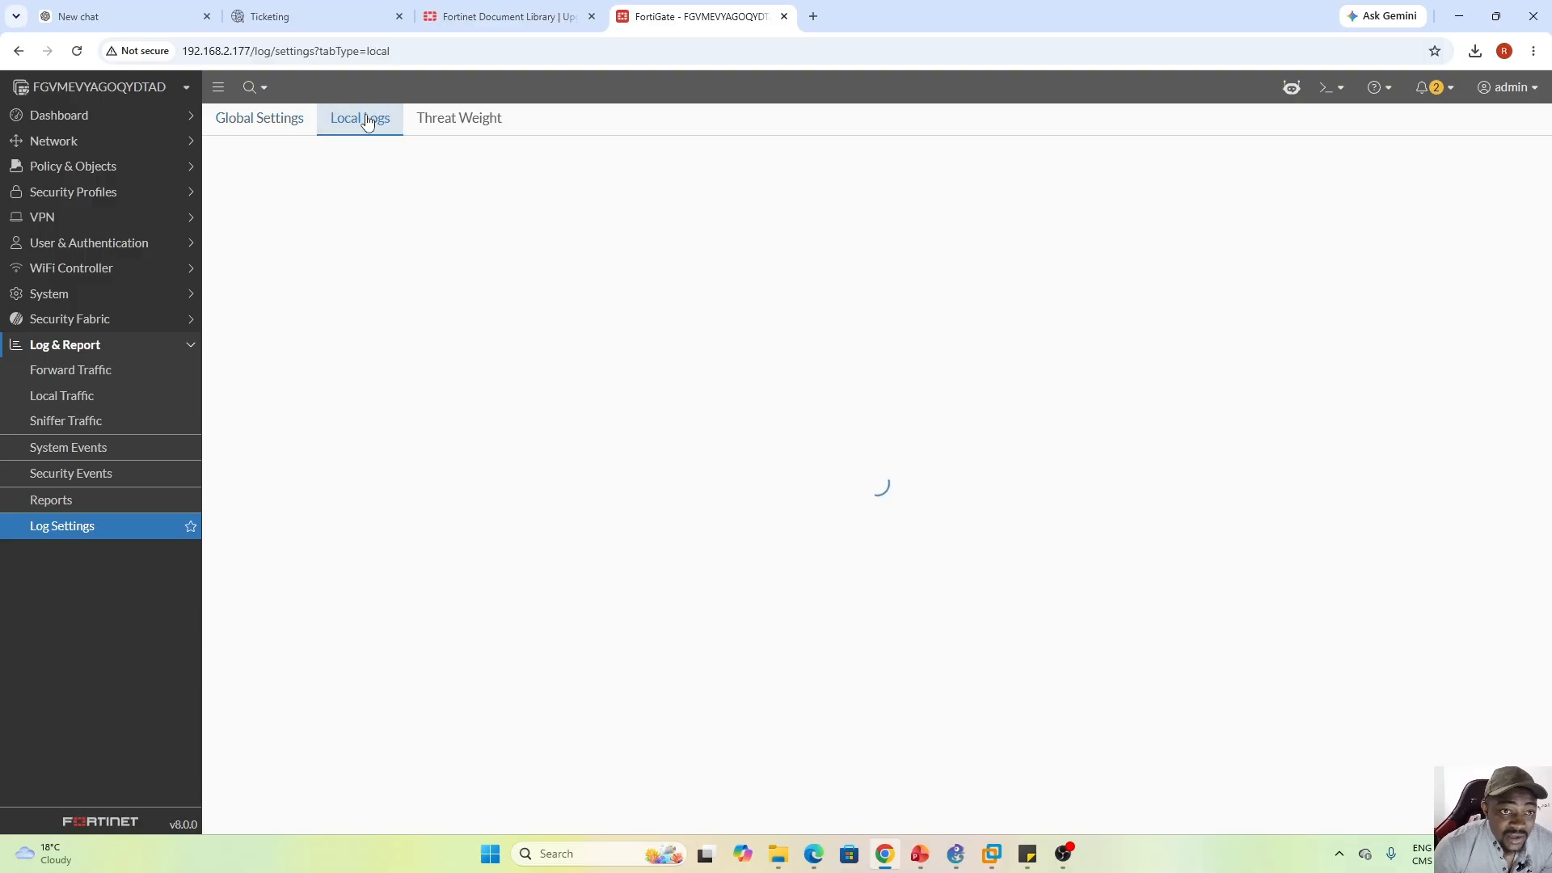
left_click(464, 119)
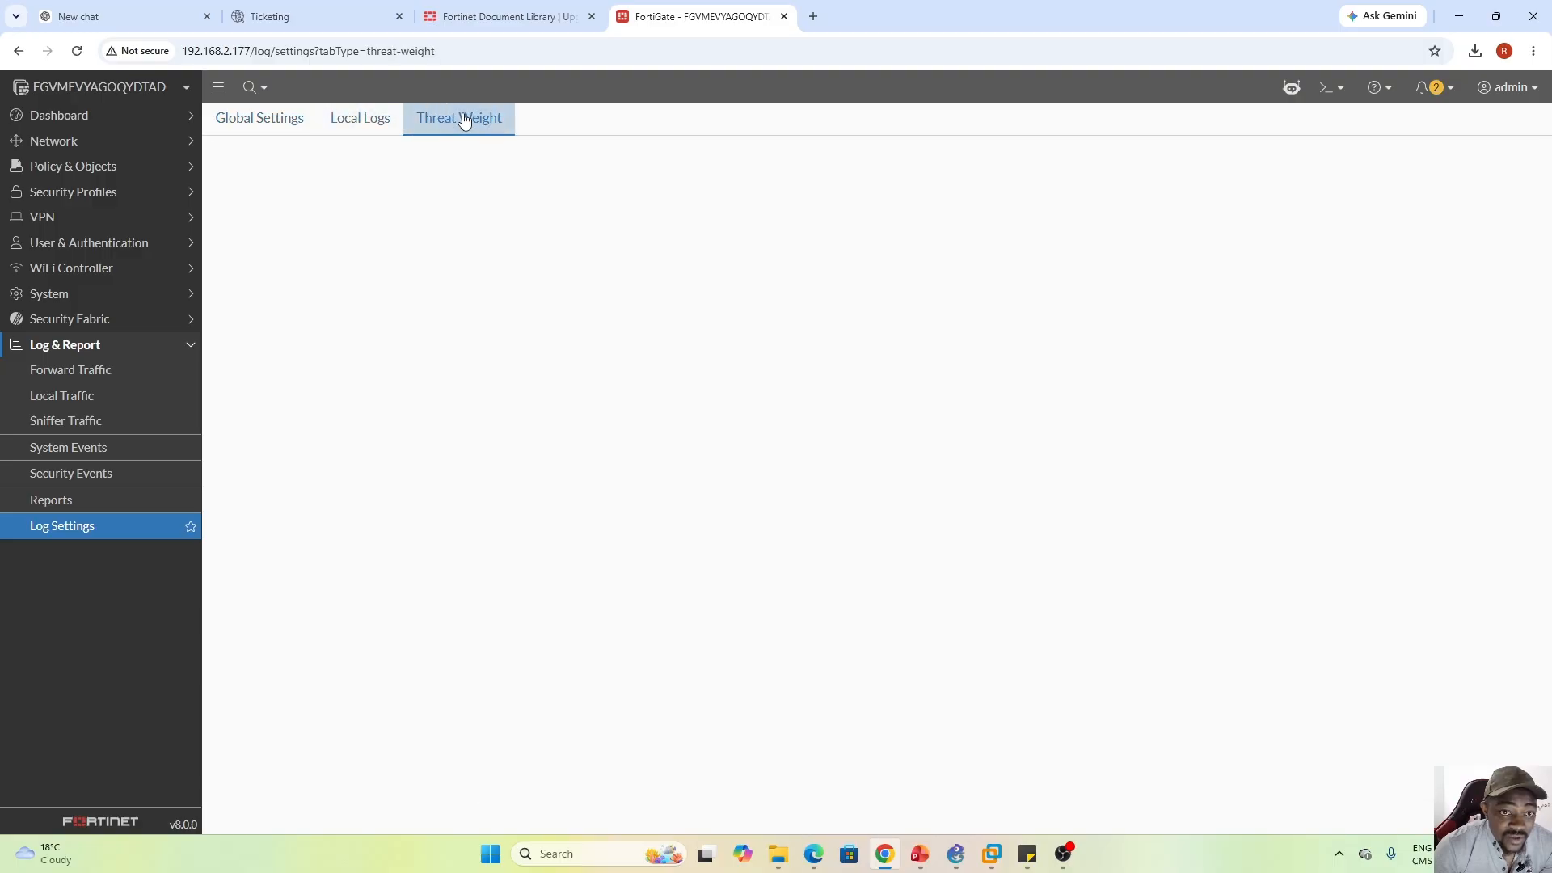